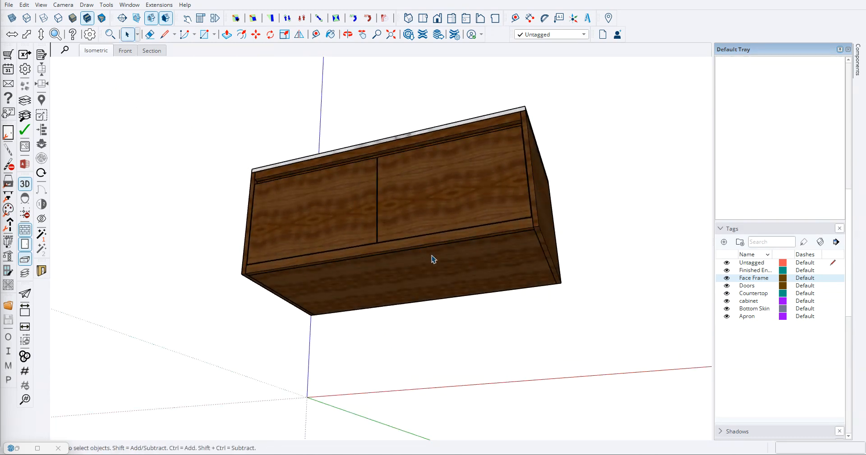
- Examine the floating vanity model from the front, both sides and underneath
middle_drag(396, 263, 475, 277)
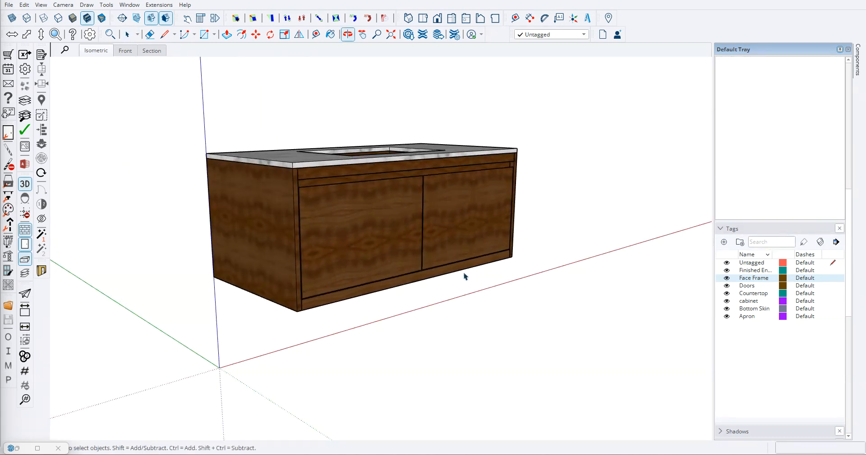
middle_drag(399, 257, 219, 179)
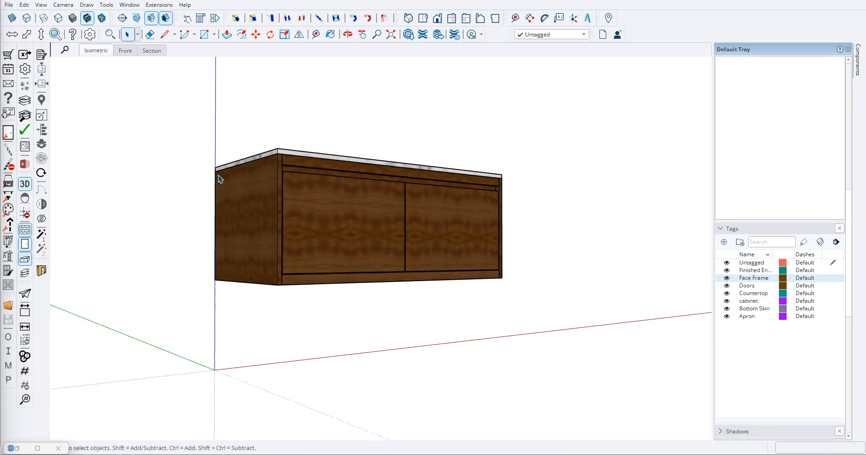
middle_drag(287, 238, 217, 271)
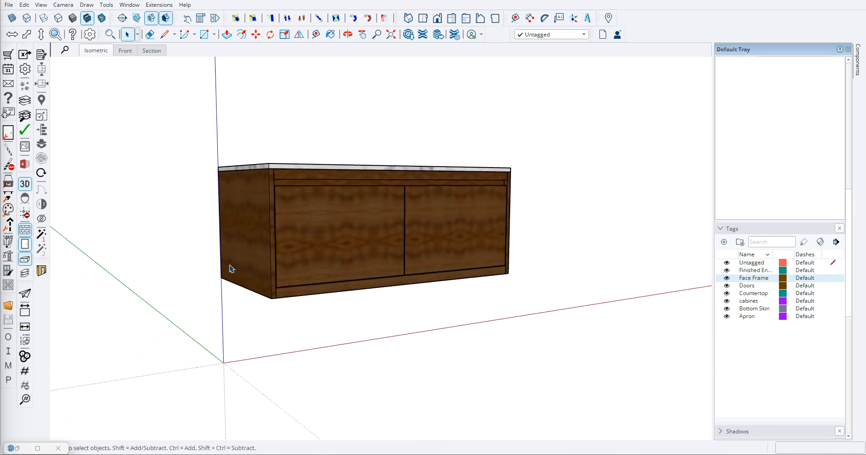
middle_drag(285, 257, 464, 249)
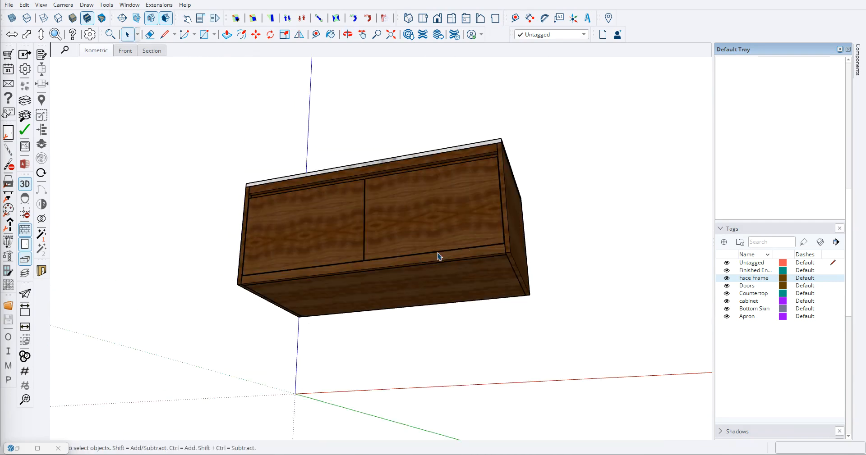
middle_drag(221, 227, 403, 310)
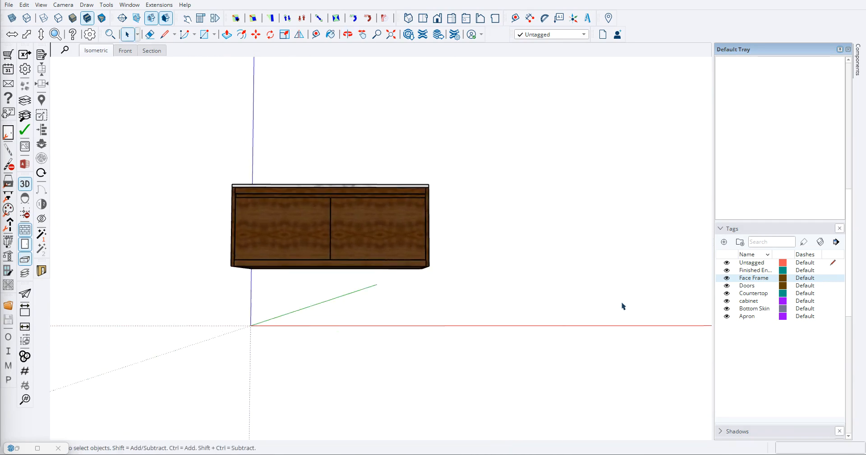
- Switch to the reference photo 34.jpg, examine its wooden vanity up close, and return to SketchUp to compare the model with it
mouse_move(865, 41)
mouse_down()
mouse_move(590, 106)
mouse_move(501, 108)
mouse_up()
click(727, 110)
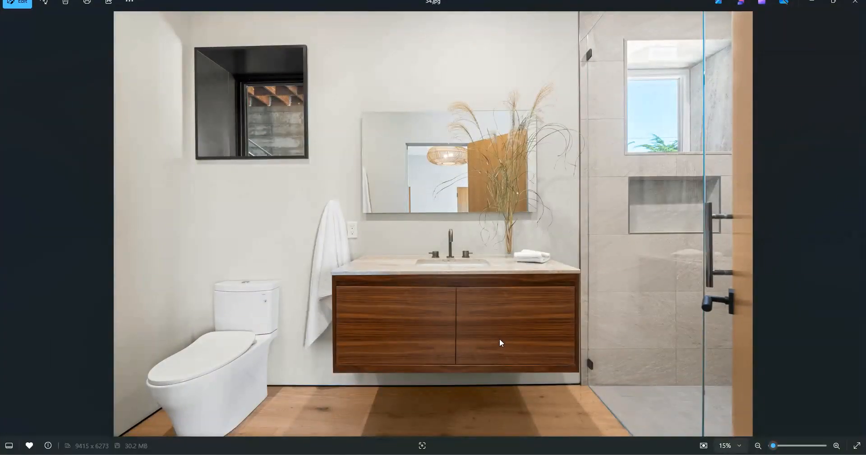
scroll(496, 347, up, 5)
scroll(435, 322, down, 4)
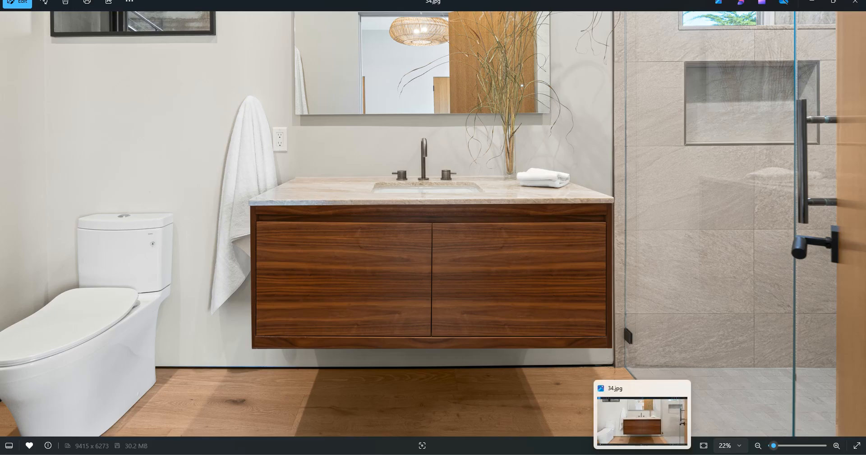
click(642, 454)
scroll(347, 245, down, 3)
mouse_move(348, 246)
middle_down()
mouse_move(392, 283)
mouse_move(345, 234)
middle_up()
scroll(343, 234, up, 4)
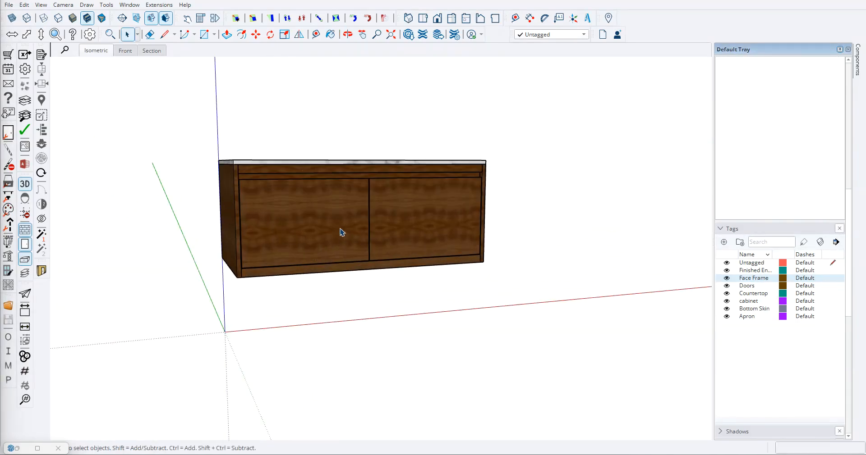
scroll(401, 220, down, 3)
middle_drag(508, 176, 174, 234)
scroll(393, 215, up, 4)
scroll(393, 215, down, 4)
middle_drag(296, 266, 393, 246)
scroll(366, 262, down, 3)
- Select the whole vanity model and move it along the red axis, well clear of the origin
drag(251, 188, 625, 377)
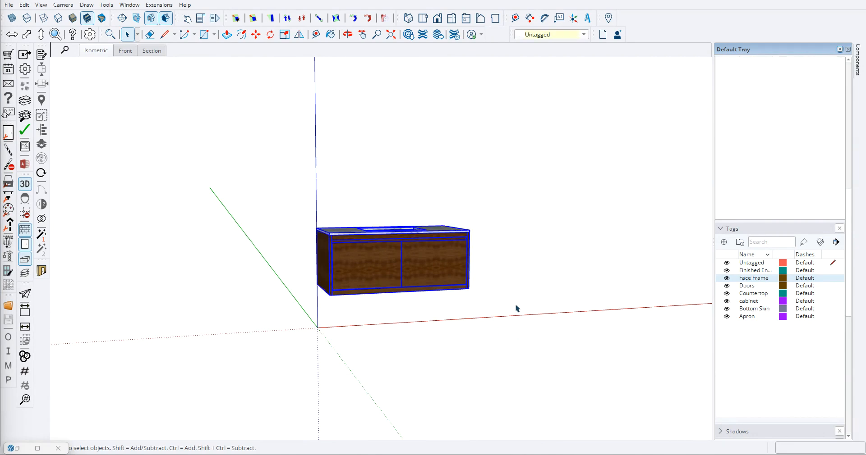
middle_drag(425, 279, 394, 315)
scroll(331, 253, up, 7)
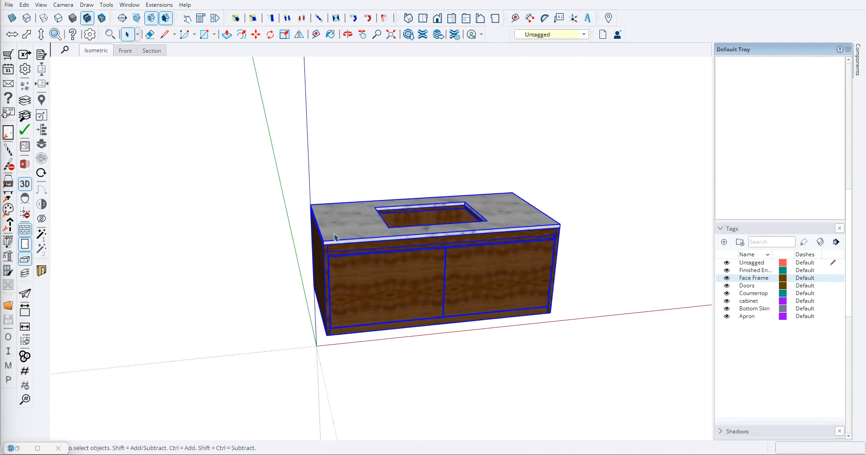
key(m)
scroll(301, 193, up, 1)
click(301, 193)
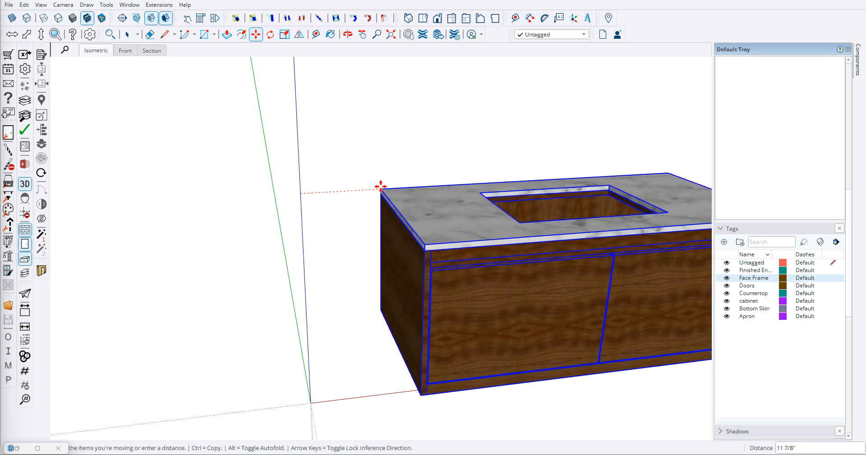
scroll(472, 186, down, 5)
click(500, 182)
key(space)
click(546, 249)
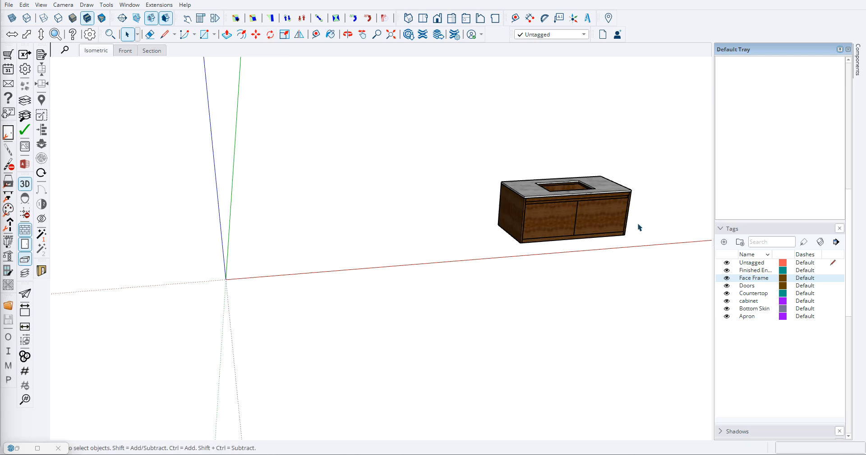
- Dimension the vanity's overall height along its rear left vertical edge, placing the dimension outside the cabinet
scroll(367, 240, down, 1)
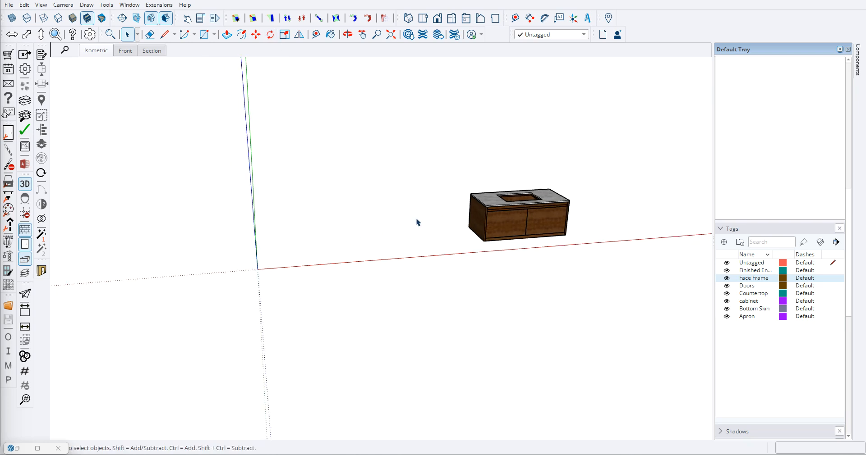
scroll(514, 200, up, 2)
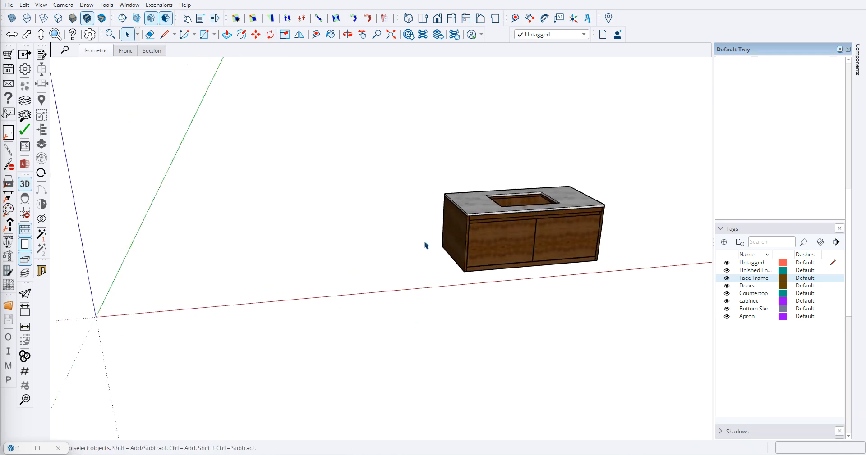
scroll(494, 253, up, 2)
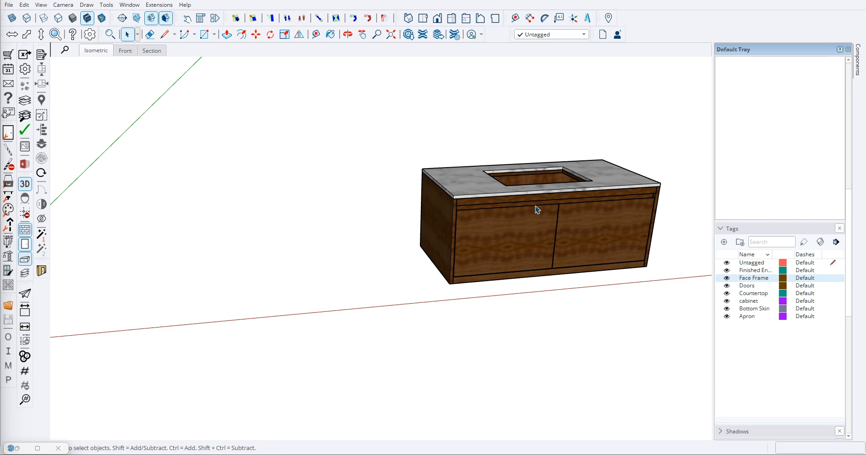
middle_drag(432, 186, 169, 208)
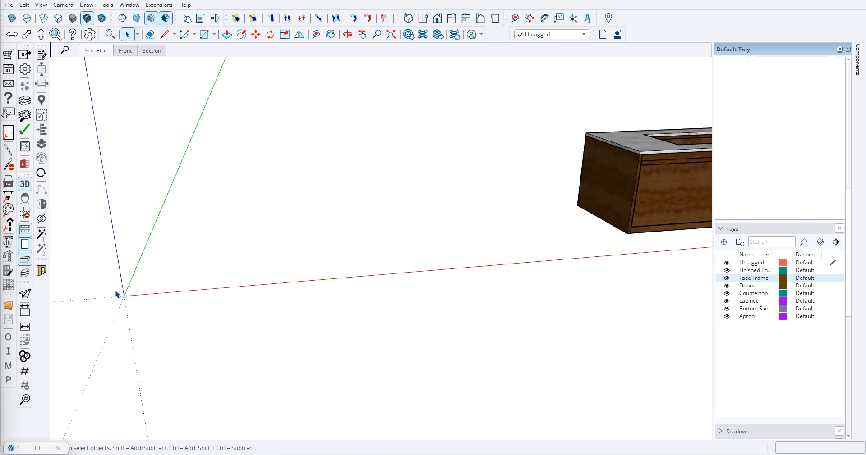
scroll(295, 250, down, 4)
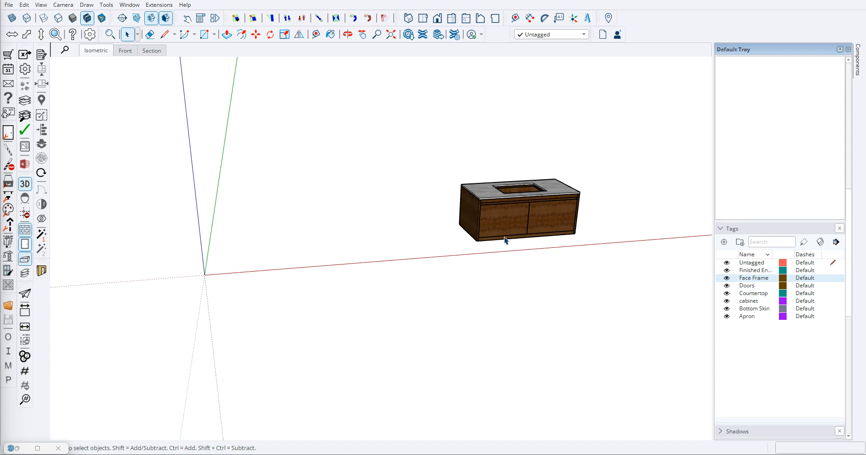
scroll(466, 194, up, 2)
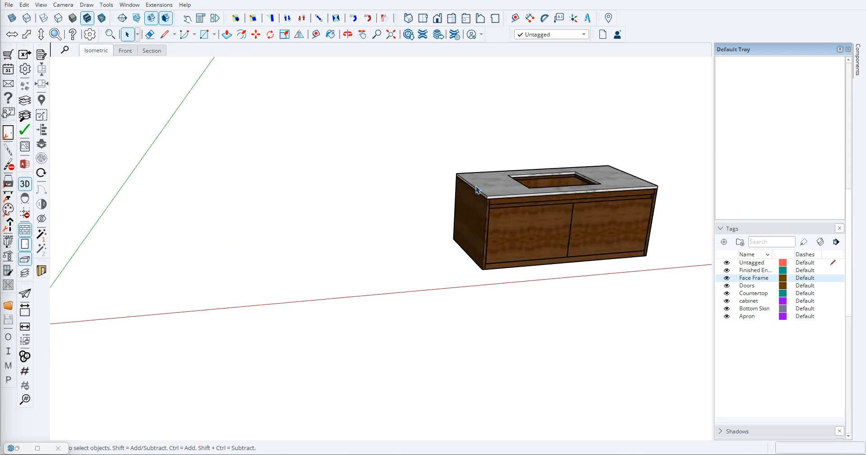
key(d)
scroll(465, 232, up, 3)
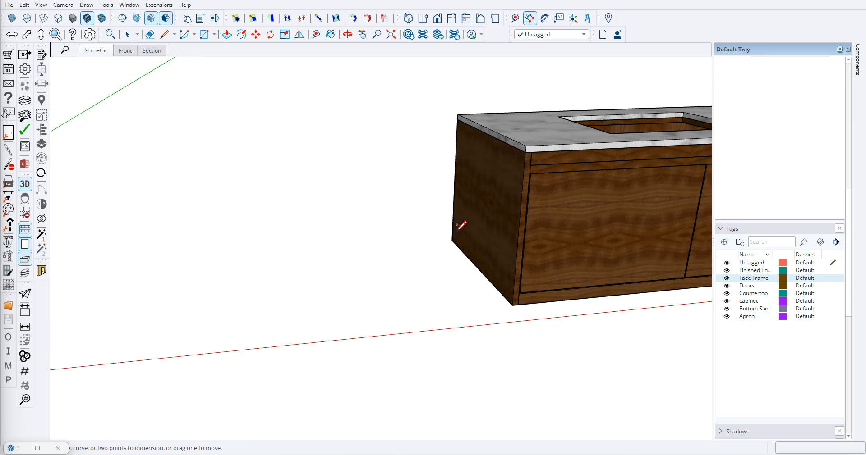
click(452, 240)
click(458, 115)
click(404, 110)
middle_drag(381, 193, 408, 247)
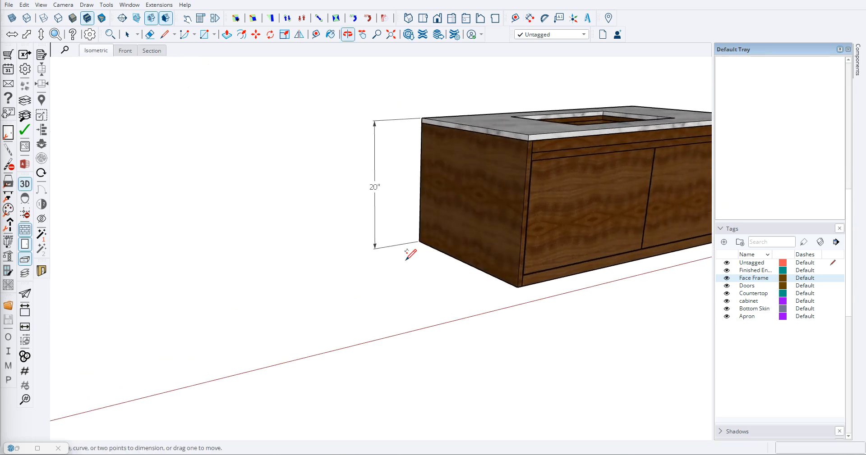
- Dimension the vanity's depth along the lower edge of its left end panel
click(419, 241)
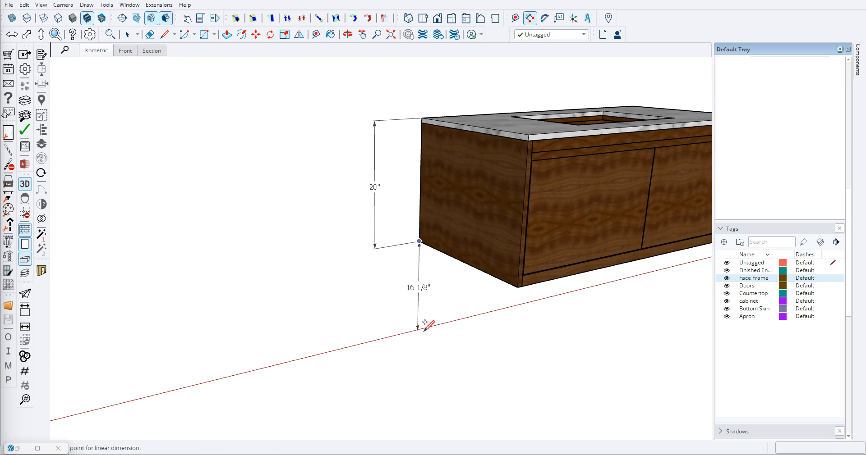
click(518, 287)
click(442, 302)
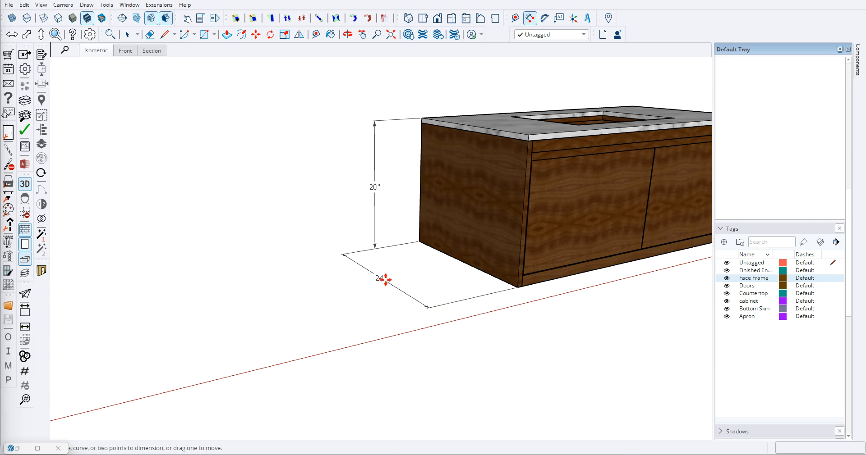
middle_drag(385, 277, 399, 212)
- Dimension the countertop's thickness at its rear left corner
scroll(430, 120, up, 1)
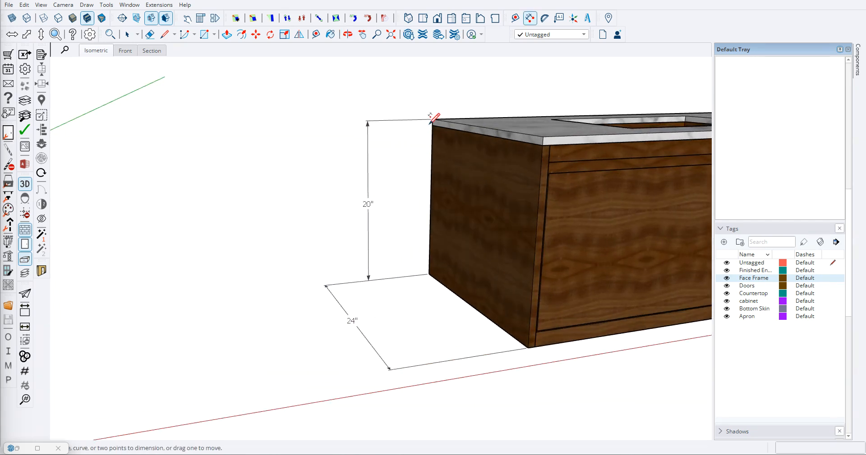
click(432, 119)
click(432, 125)
click(402, 119)
scroll(400, 123, down, 2)
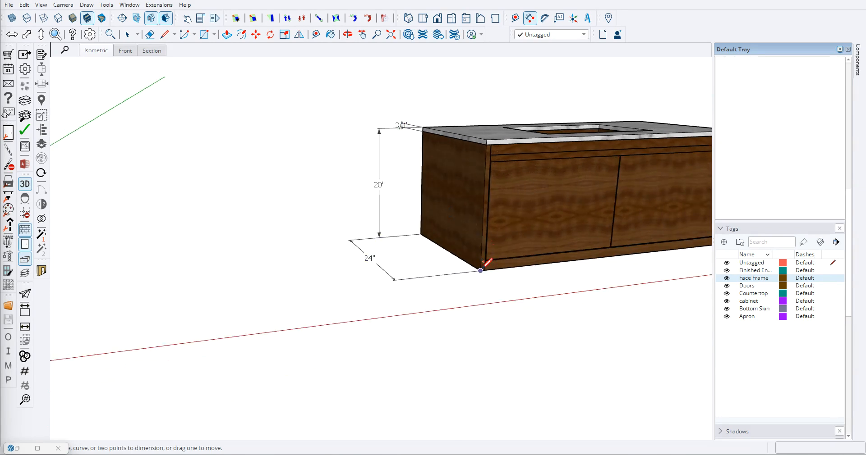
- Dimension the vanity's overall width along its lower front edge, placing the dimension below the cabinet
click(480, 271)
scroll(480, 270, down, 2)
scroll(630, 251, up, 2)
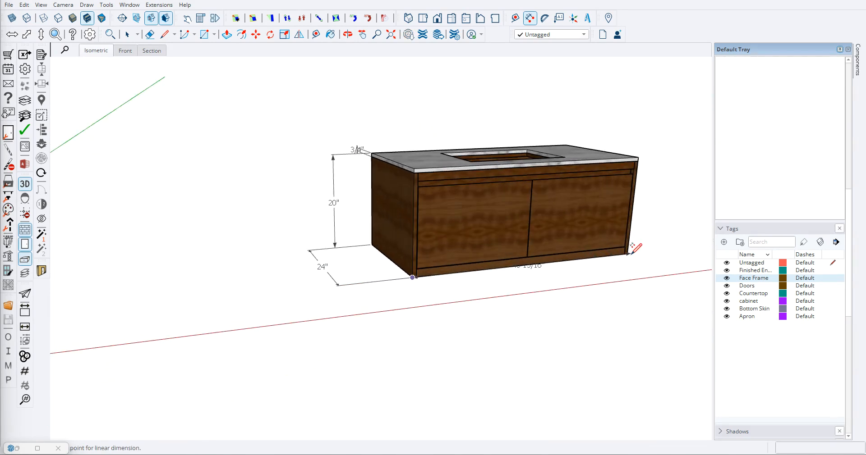
click(626, 255)
click(571, 275)
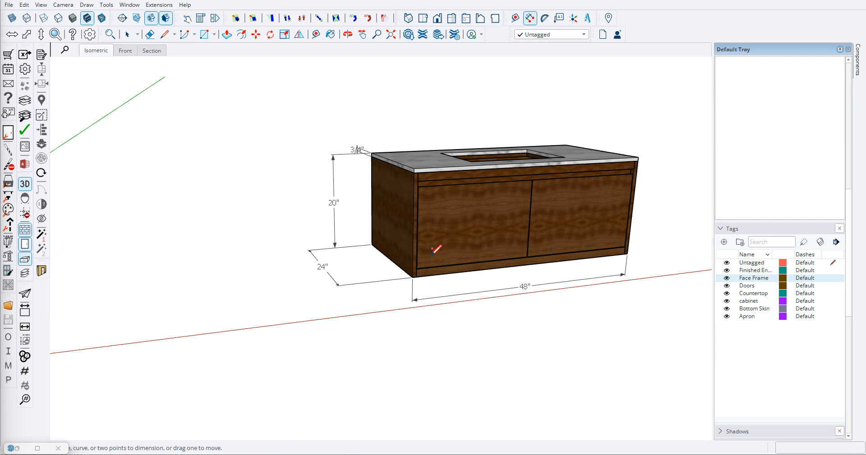
- Dimension the height of the face frame's bottom rail at the vanity's lower left front corner
scroll(280, 250, down, 2)
middle_drag(280, 250, 378, 309)
scroll(304, 213, up, 2)
scroll(351, 225, up, 1)
scroll(350, 226, up, 3)
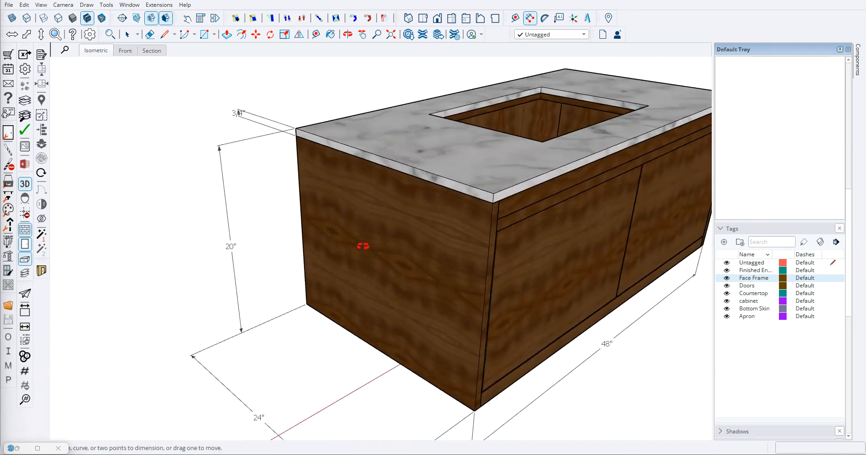
middle_drag(376, 251, 333, 198)
scroll(333, 198, down, 3)
middle_drag(506, 238, 426, 225)
scroll(431, 221, down, 2)
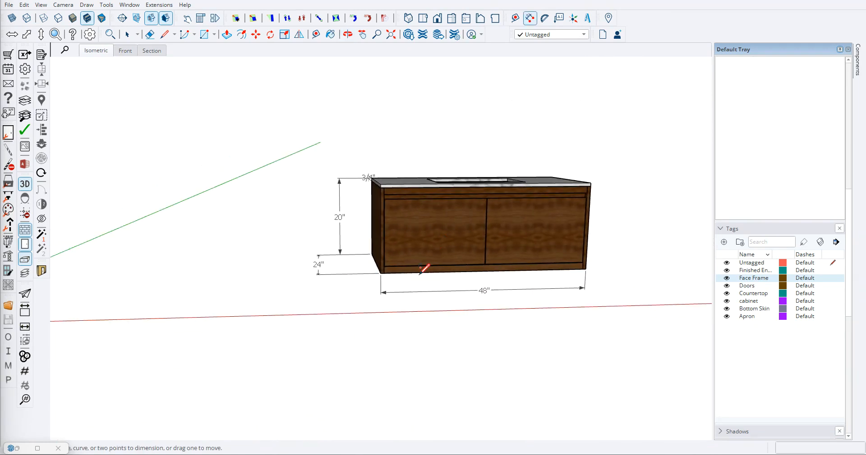
scroll(381, 275, up, 6)
click(382, 284)
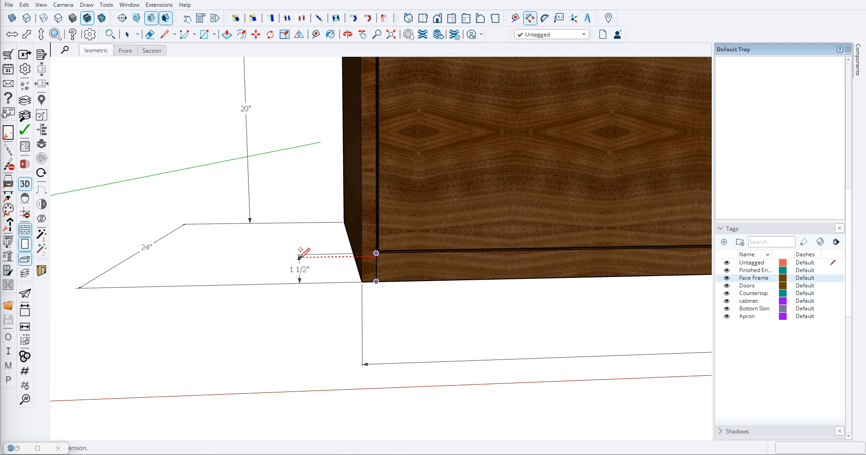
- Dimension the height of the face frame's top rail at the upper left front of the vanity
scroll(316, 253, down, 4)
scroll(349, 154, up, 5)
click(348, 167)
click(348, 139)
click(275, 145)
- Draw a ground-plane rectangle of about 3126 in² from the origin, extending along the red axis and toward the front
scroll(410, 251, down, 6)
mouse_move(450, 268)
middle_down()
mouse_move(248, 205)
mouse_move(450, 247)
mouse_move(425, 155)
mouse_move(366, 163)
mouse_move(284, 151)
mouse_move(325, 153)
mouse_move(350, 193)
mouse_move(493, 278)
mouse_move(436, 300)
mouse_move(597, 318)
mouse_move(389, 252)
middle_up()
scroll(554, 295, up, 5)
mouse_move(550, 300)
middle_down()
mouse_move(348, 130)
mouse_move(258, 159)
mouse_move(500, 327)
middle_up()
scroll(472, 311, down, 5)
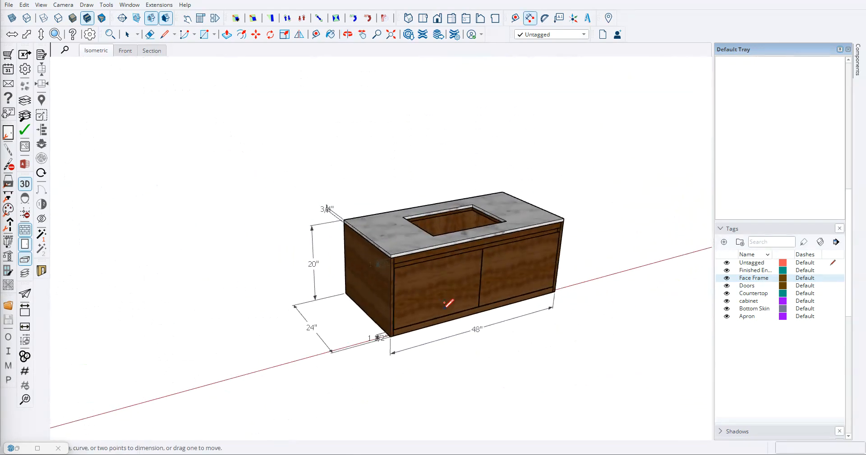
scroll(469, 324, down, 6)
mouse_move(470, 352)
middle_down()
mouse_move(310, 344)
mouse_move(356, 342)
mouse_move(358, 332)
middle_up()
mouse_move(203, 322)
middle_down()
mouse_move(226, 340)
mouse_move(267, 307)
mouse_move(259, 308)
middle_up()
key(r)
click(233, 309)
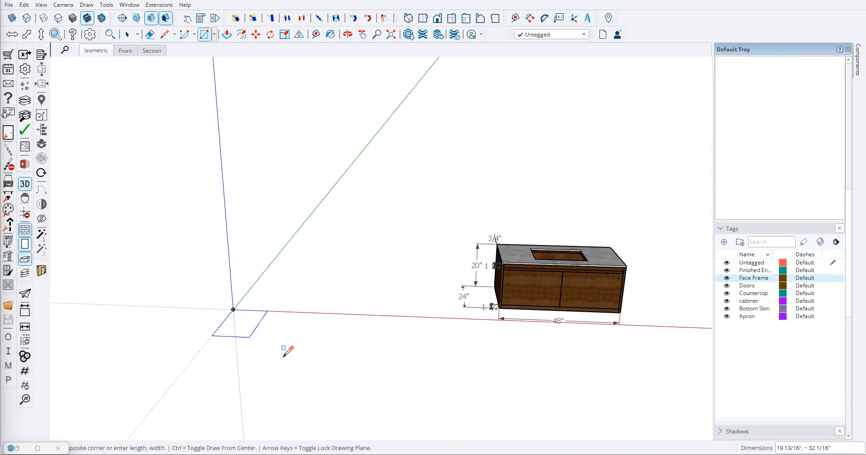
click(363, 364)
middle_drag(284, 342, 263, 330)
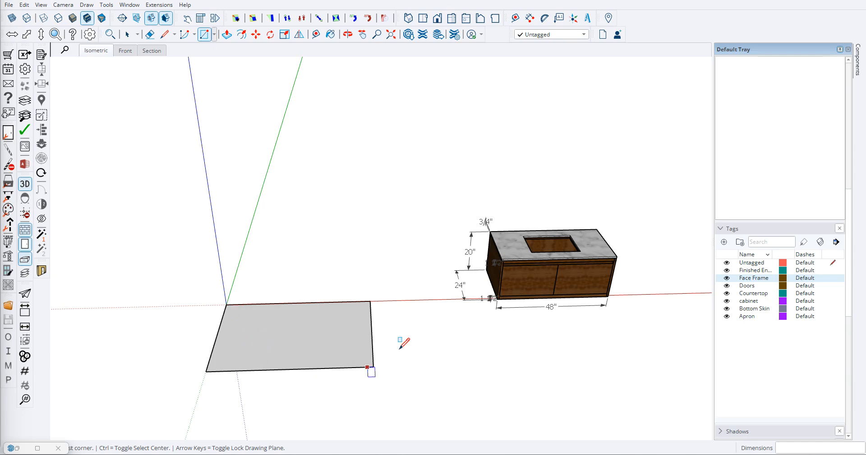
- Place a guide 24" in front of the ground rectangle's rear edge, parallel to the red axis
scroll(288, 303, up, 2)
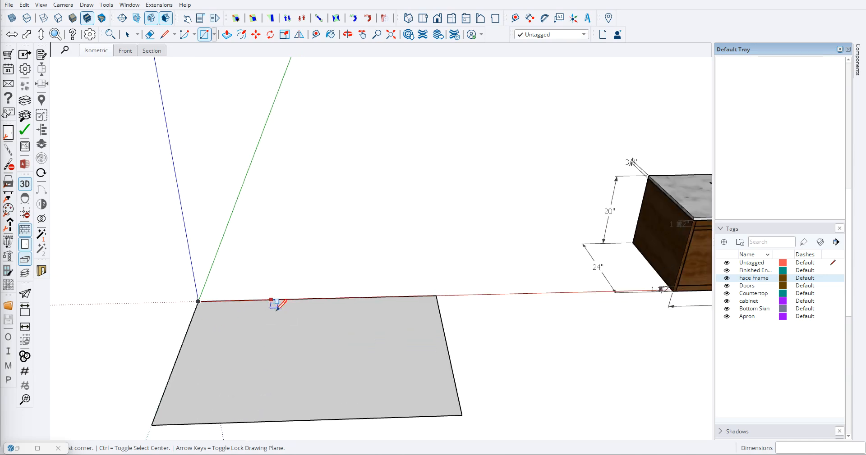
key(t)
scroll(243, 311, down, 4)
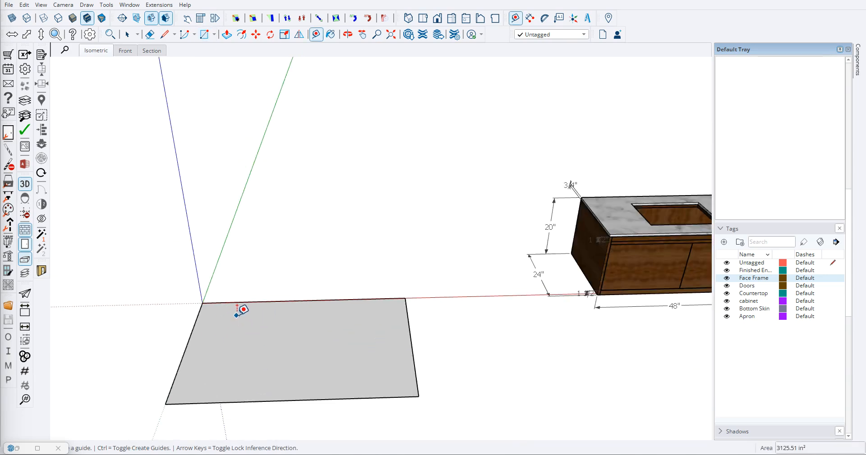
scroll(251, 316, up, 3)
click(254, 284)
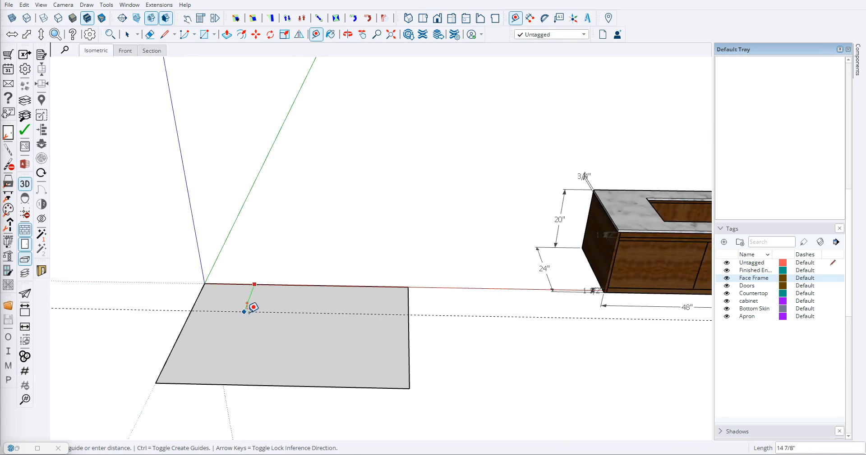
text(24)
key(Return)
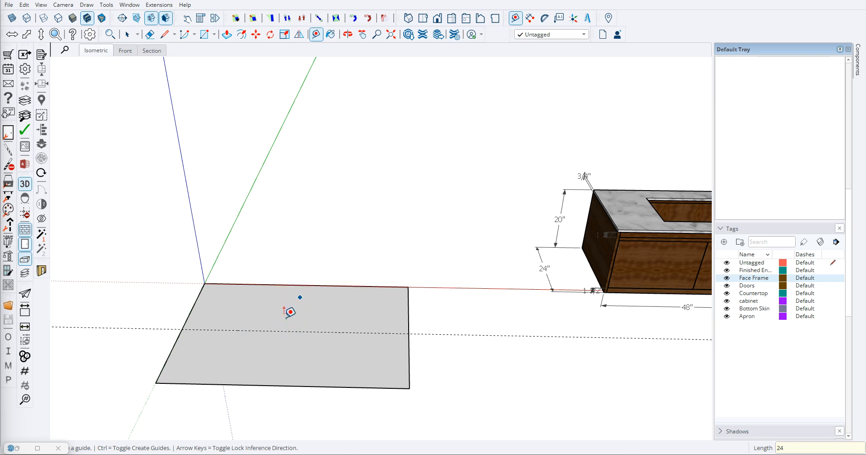
- Place a guide 48" inward from the ground rectangle's left edge, parallel to the green axis
scroll(252, 307, down, 1)
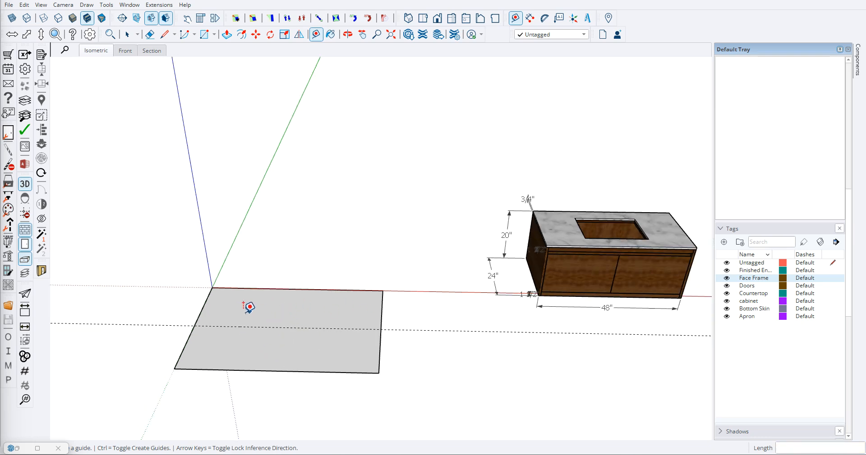
click(202, 307)
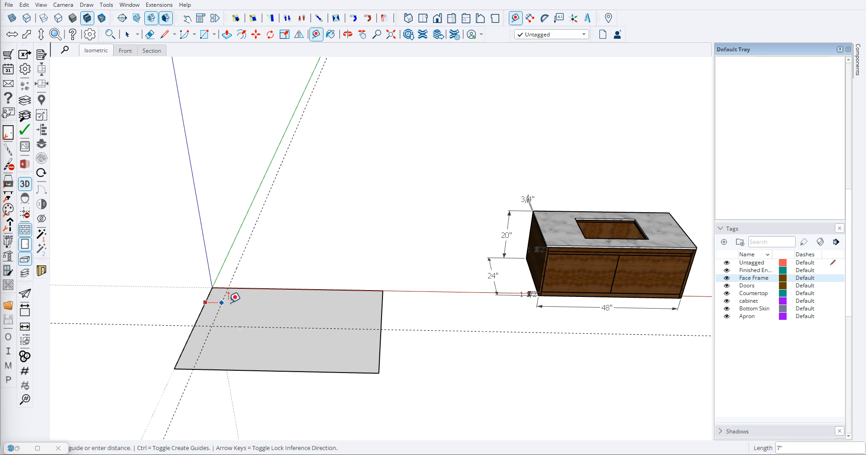
text(48)
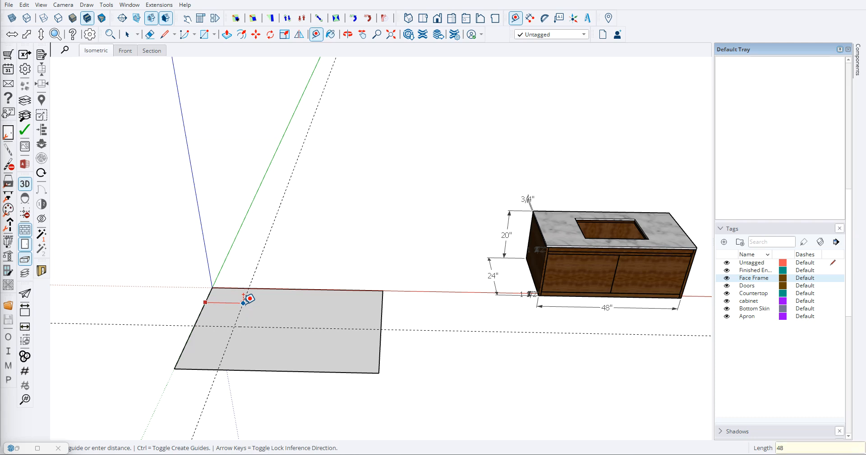
key(Return)
- Place a horizontal guide 20" directly above the ground rectangle's rear edge
scroll(248, 318, up, 4)
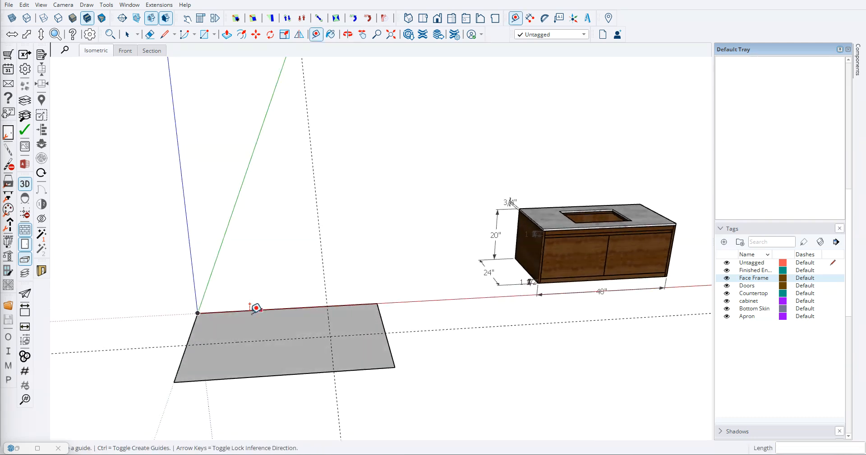
click(250, 309)
key(Escape)
middle_drag(201, 334, 231, 327)
click(218, 329)
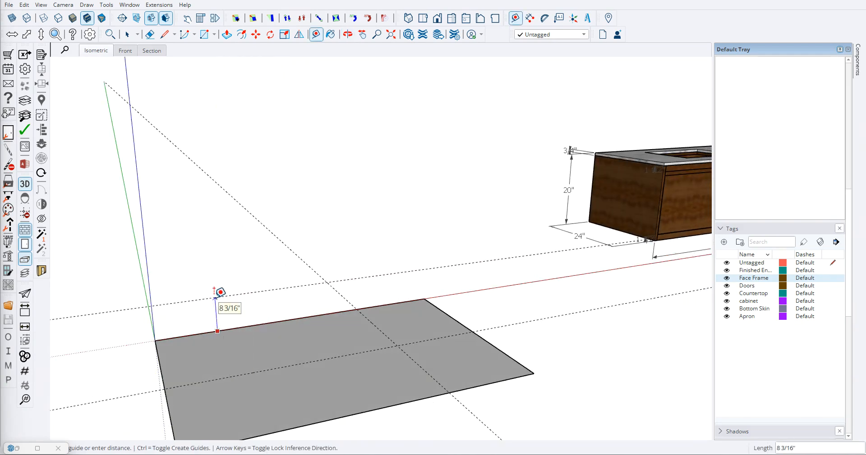
key(Return)
scroll(219, 293, down, 4)
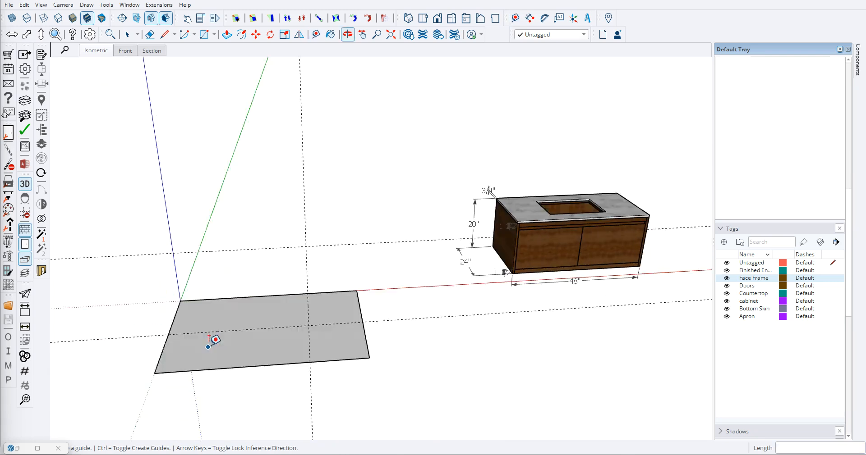
- Draw a 48" by 24" rectangle on the ground plane from the origin to the intersection of the guides
key(r)
click(181, 301)
click(309, 325)
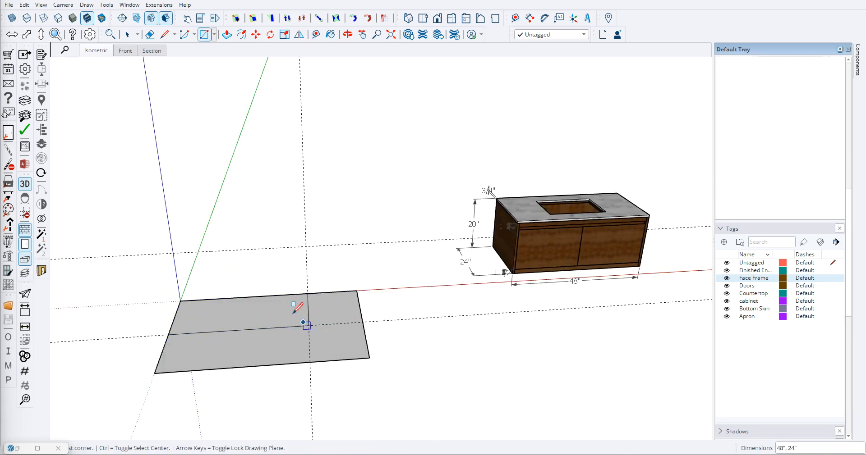
- Outline the back panel with lines up the blue axis, 48" along the raised guide, and down to the rear edge
middle_drag(303, 309, 294, 311)
key(l)
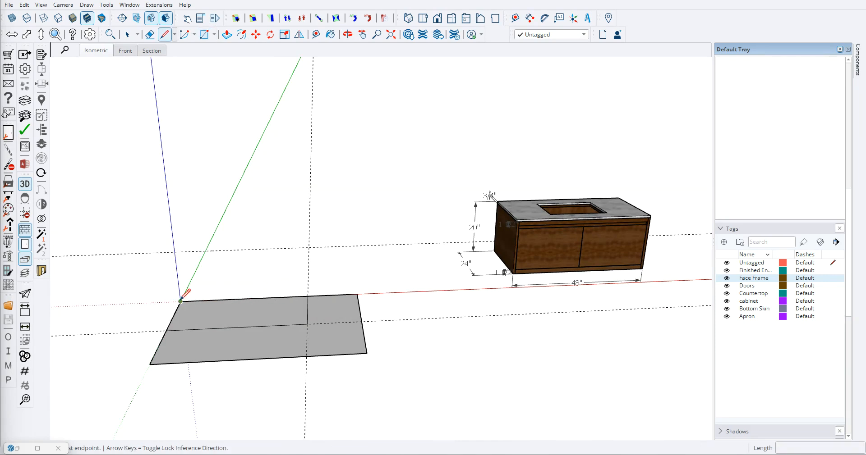
click(180, 300)
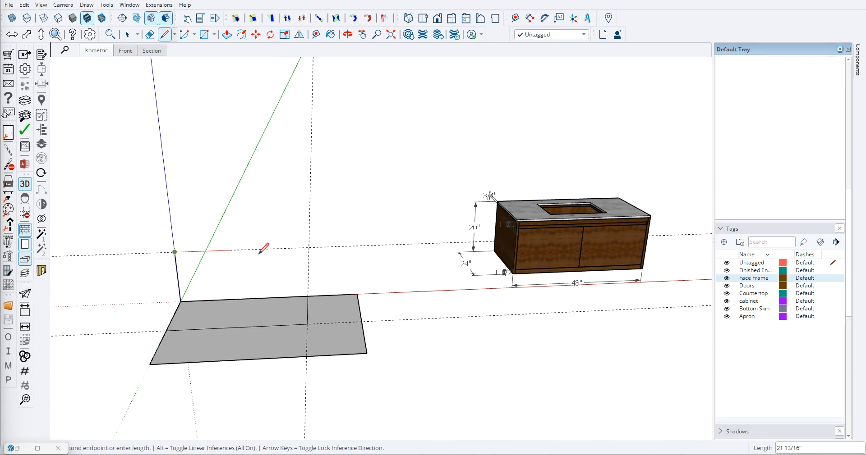
middle_drag(244, 247, 303, 266)
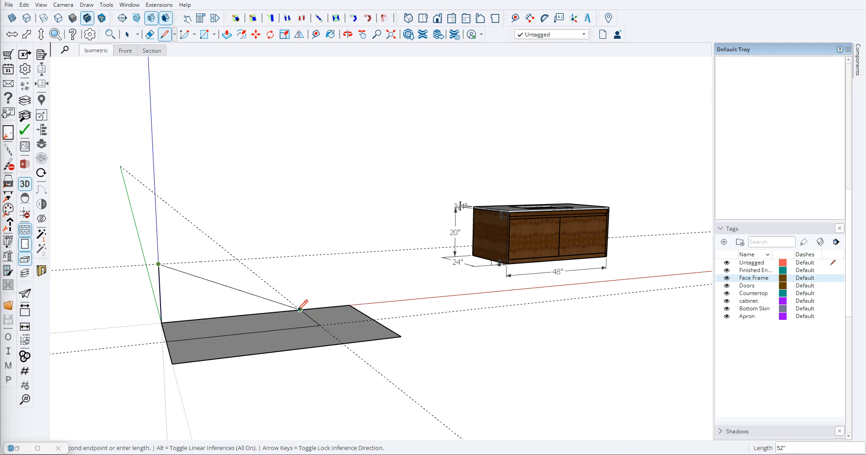
click(299, 256)
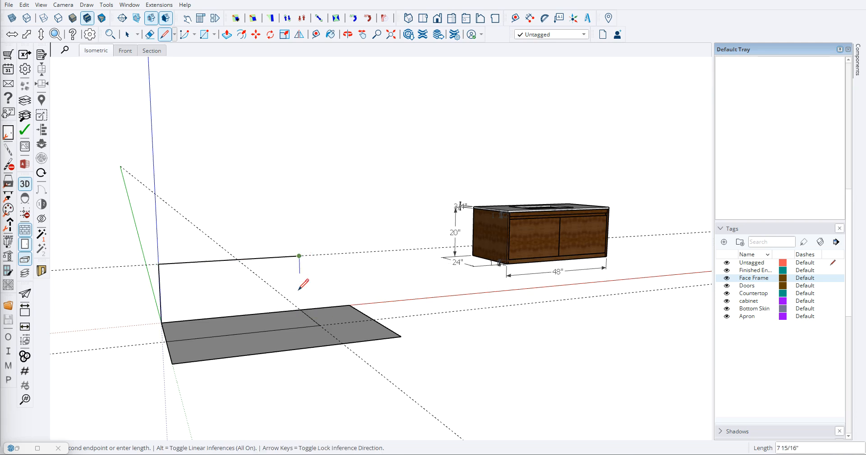
click(300, 310)
key(space)
middle_drag(300, 310, 205, 378)
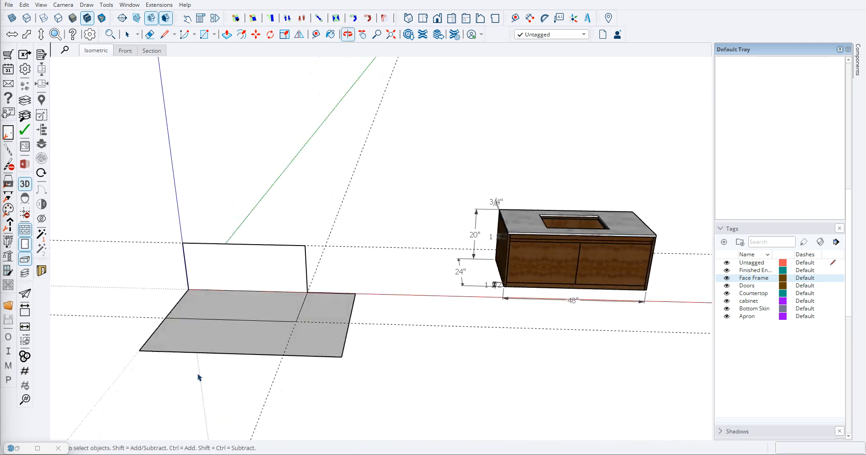
- Erase the oversized rectangle's excess edges and the construction guides, keeping the 48" by 24" base and the back outline
key(e)
mouse_move(145, 328)
mouse_down()
mouse_move(352, 350)
mouse_move(347, 291)
mouse_up()
mouse_move(180, 195)
middle_down()
mouse_move(418, 286)
mouse_move(329, 303)
mouse_move(354, 322)
mouse_move(269, 307)
mouse_move(286, 243)
mouse_move(305, 305)
mouse_move(249, 337)
mouse_move(220, 297)
middle_up()
- Outline the left side panel with lines about 20" up from the base's front left corner and 24" back to the rear top corner
key(l)
scroll(228, 291, up, 4)
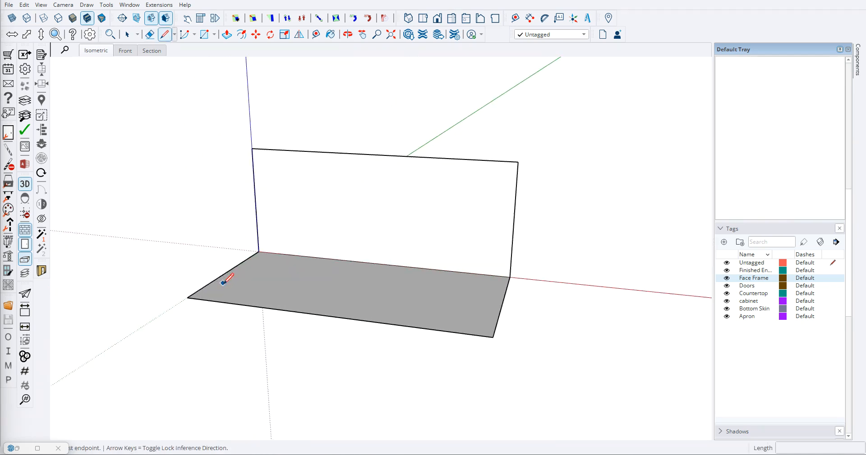
click(189, 298)
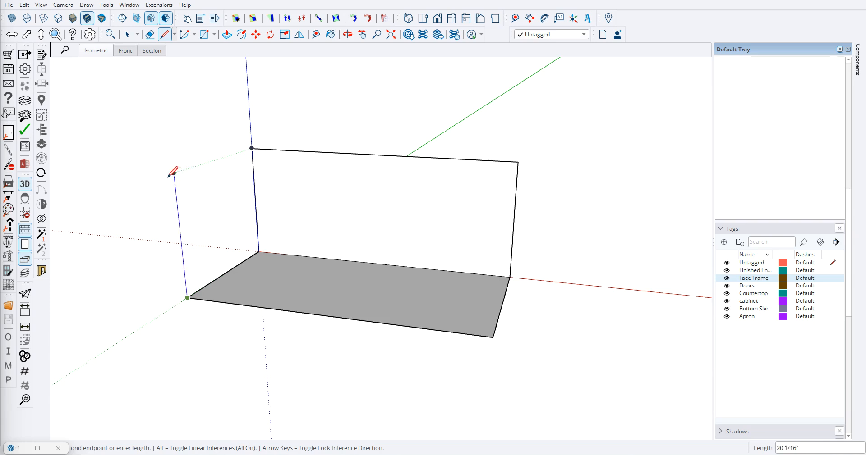
click(174, 172)
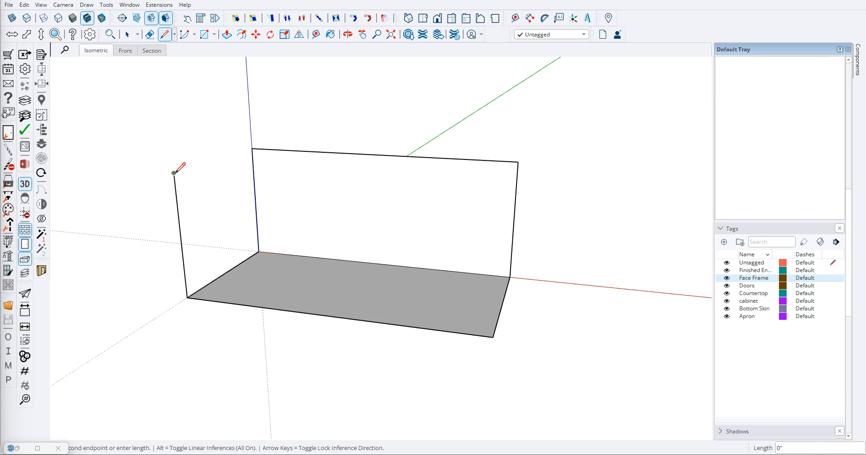
click(251, 148)
- Examine the dimensioned reference vanity and compare it with the new base, back and left side panel
middle_drag(174, 257, 365, 320)
scroll(299, 303, down, 3)
middle_drag(299, 303, 479, 296)
middle_drag(471, 297, 272, 322)
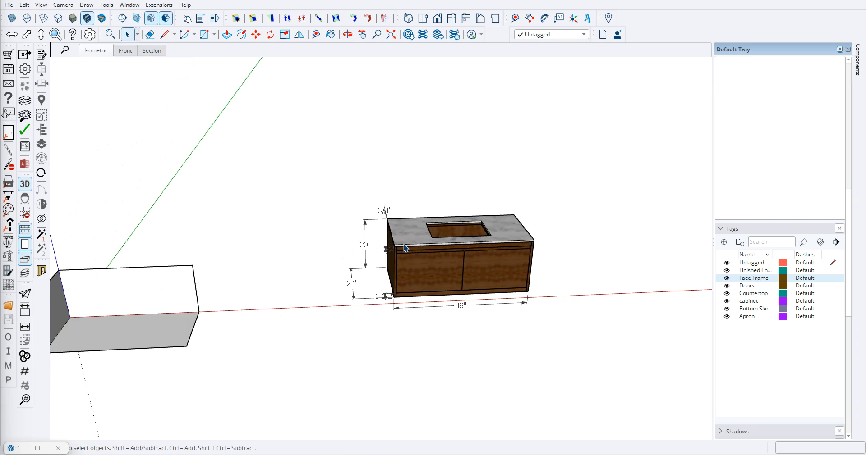
scroll(400, 246, up, 3)
scroll(252, 238, down, 3)
middle_drag(200, 350, 273, 322)
middle_drag(439, 292, 509, 267)
scroll(510, 267, up, 3)
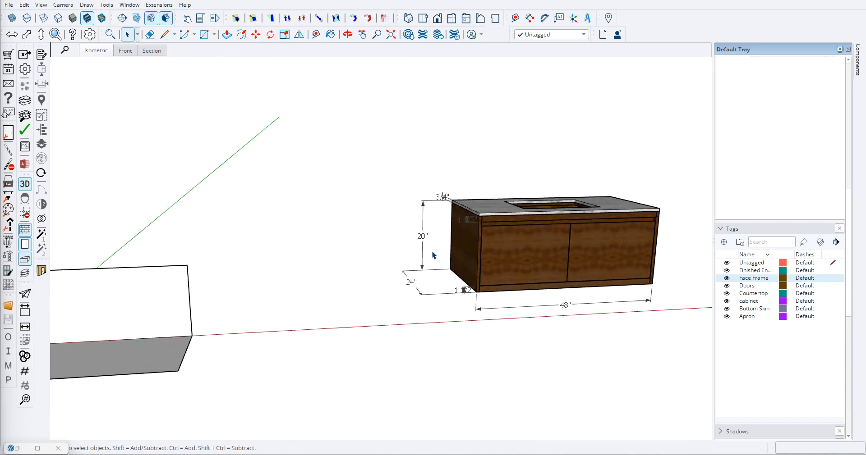
scroll(397, 250, down, 5)
middle_drag(320, 278, 293, 304)
scroll(234, 285, up, 2)
scroll(235, 286, up, 4)
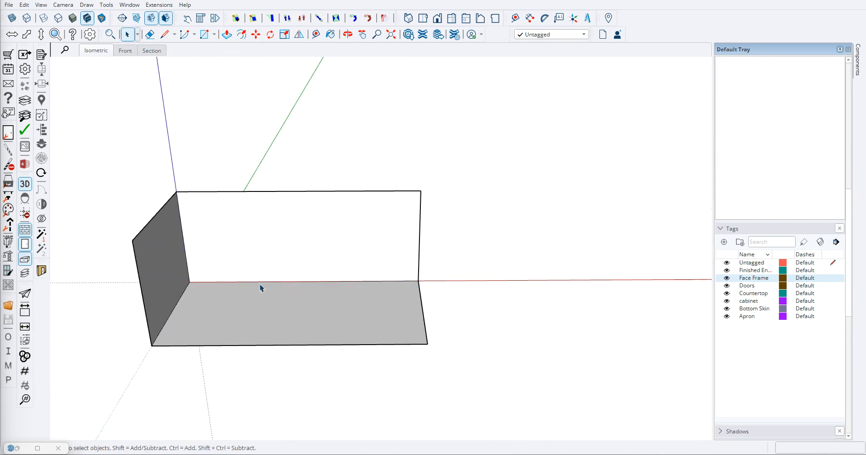
- Place a guide 0.75" inward from the base's front edge
key(t)
middle_drag(261, 278, 263, 313)
scroll(272, 276, up, 3)
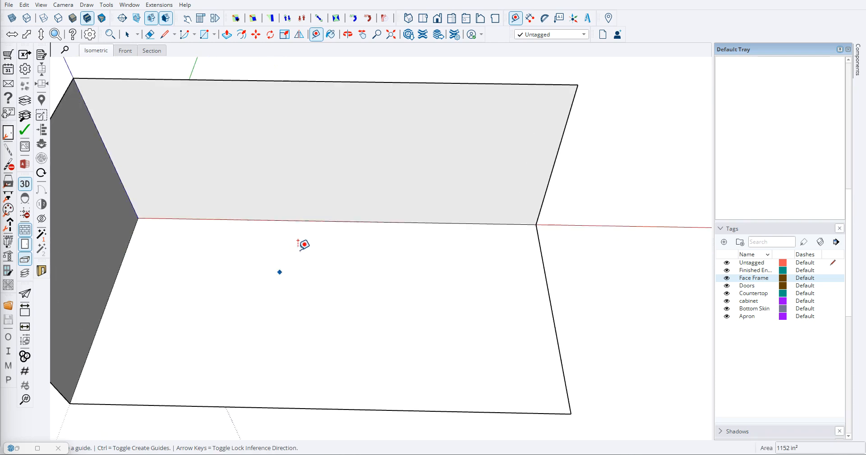
scroll(248, 336, down, 3)
click(265, 380)
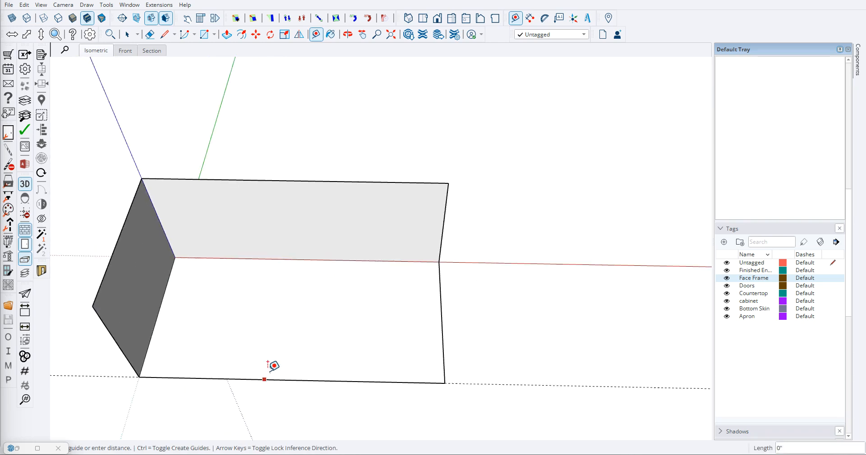
text(.75)
key(Return)
- Place a second guide 0.875" inward from the base's front edge
scroll(271, 352, up, 2)
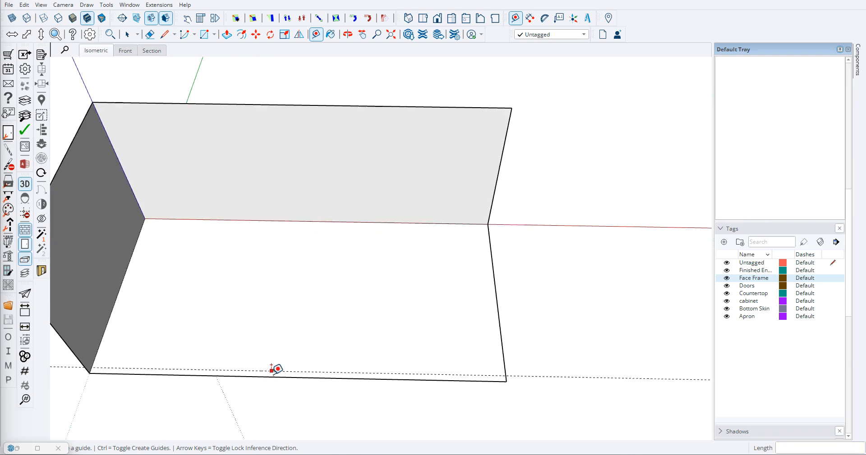
click(273, 376)
text(.875)
key(Return)
scroll(236, 332, up, 5)
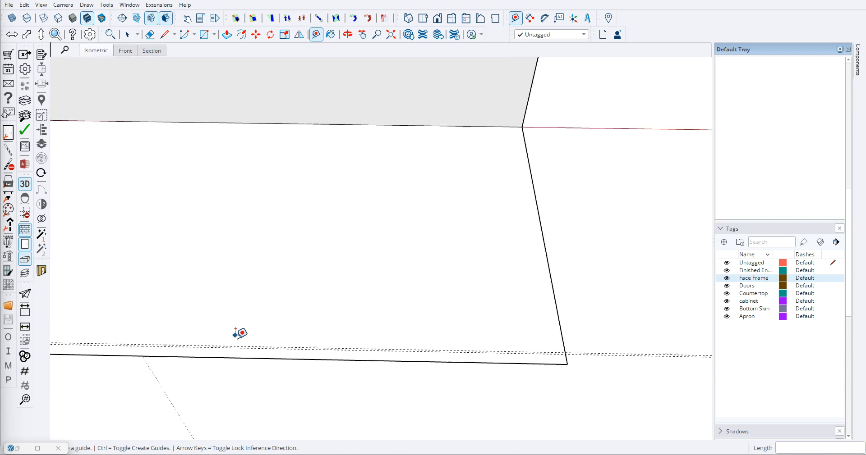
- Place a guide 1" forward of the base's rear edge
scroll(266, 357, down, 6)
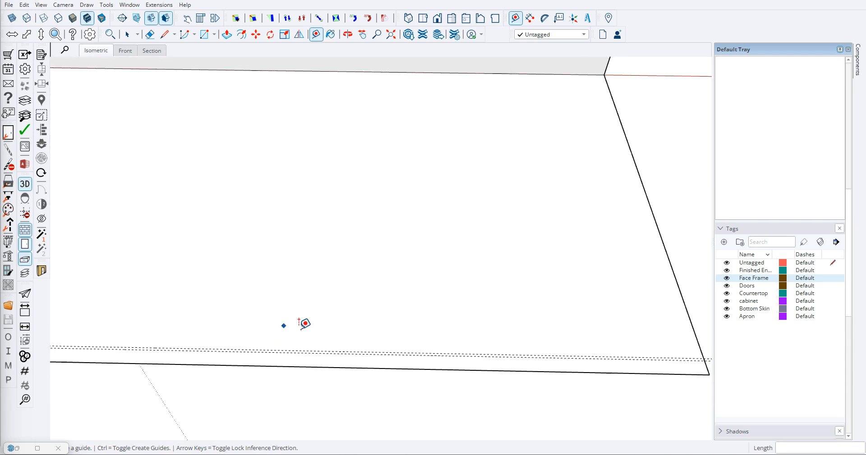
click(268, 187)
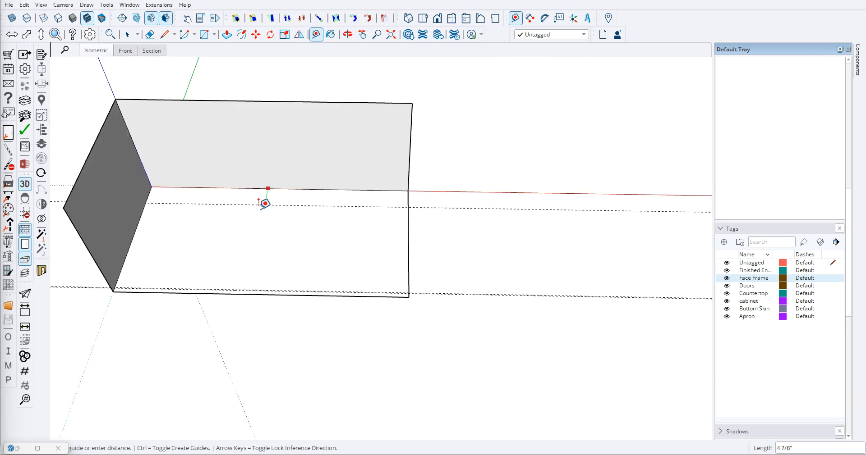
text(1)
key(Return)
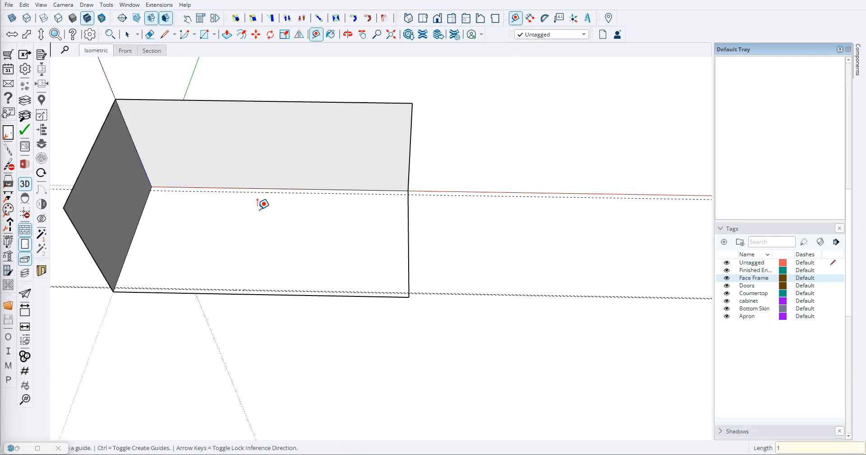
- Place another guide 0.75" behind the 1" guide, toward the base's rear edge
scroll(280, 171, up, 5)
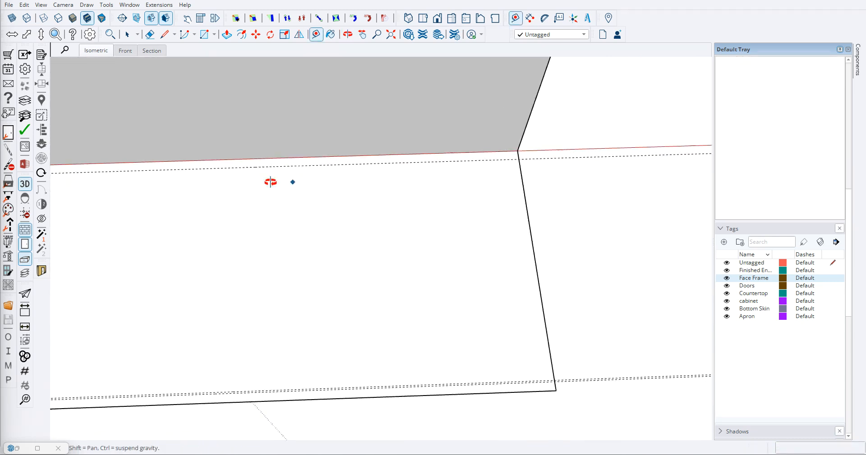
scroll(273, 160, up, 2)
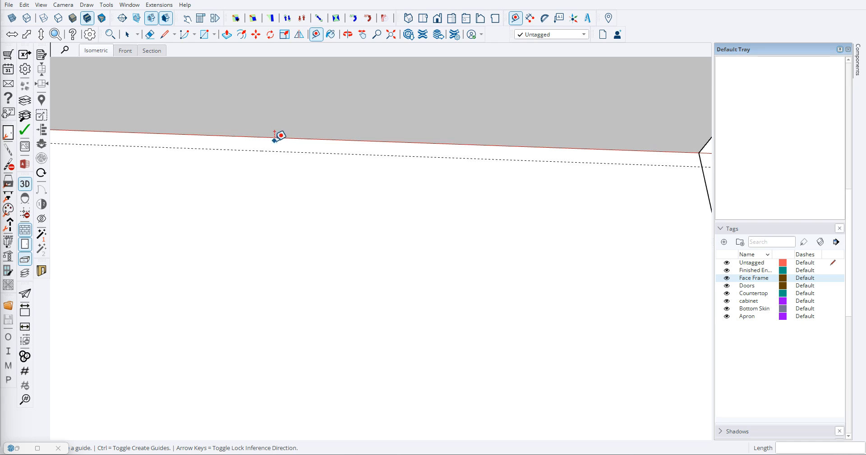
scroll(289, 154, down, 2)
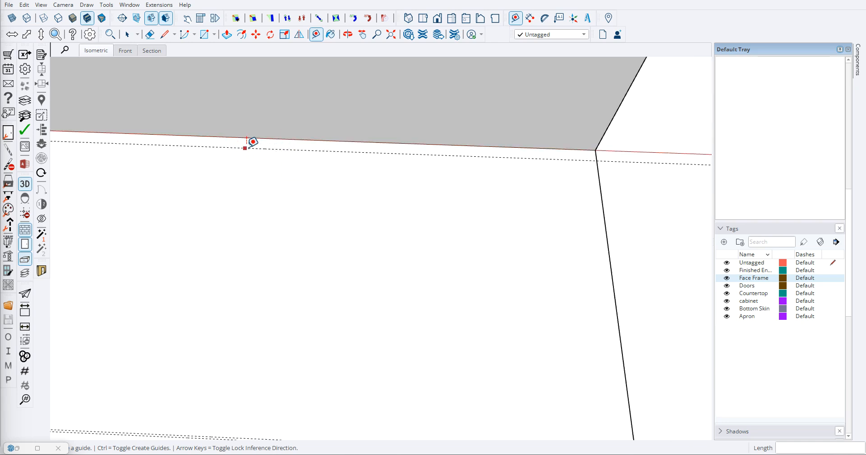
scroll(303, 167, down, 2)
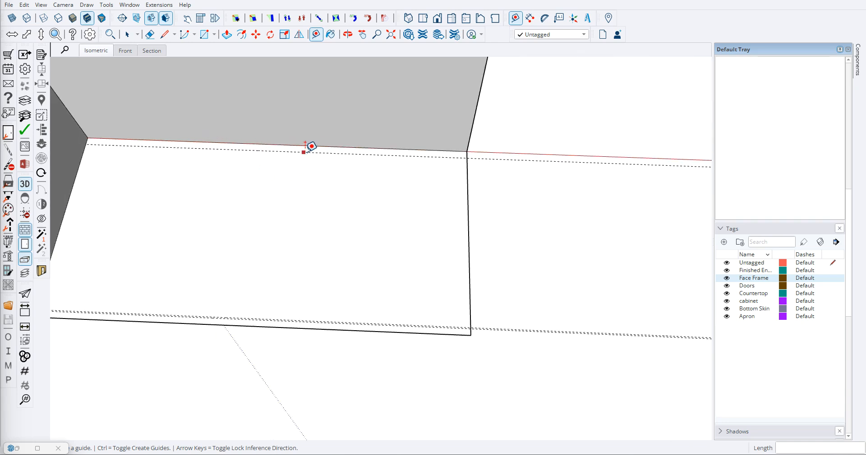
click(305, 152)
text(.75)
key(Return)
- Place guides on the base 0.75" inward from its right edge and 0.75" inward from its left edge
scroll(361, 203, down, 2)
scroll(383, 160, up, 5)
scroll(392, 174, down, 6)
scroll(323, 226, down, 2)
scroll(360, 250, up, 2)
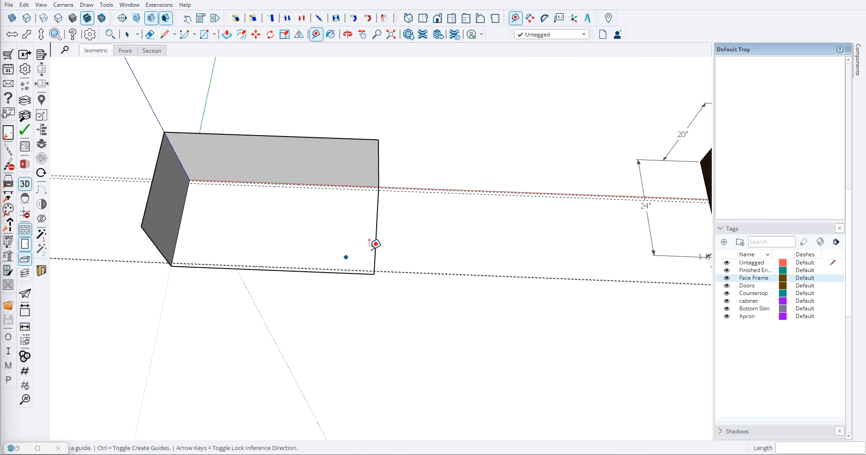
scroll(378, 239, up, 1)
click(377, 242)
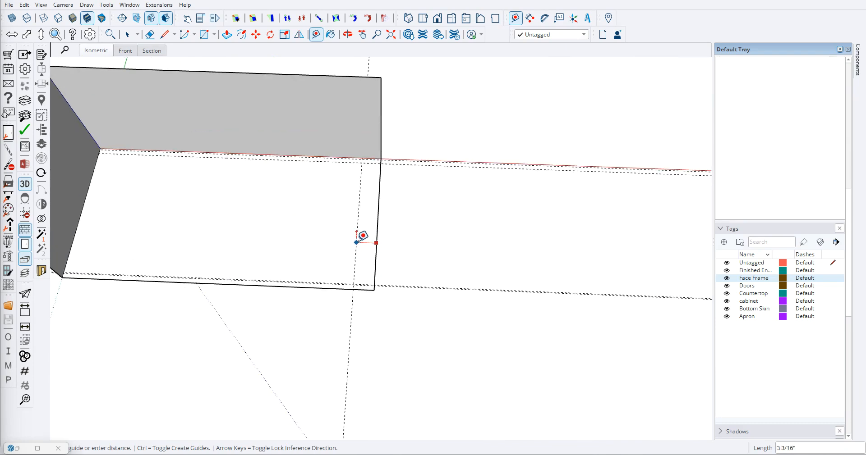
text(.75)
key(Return)
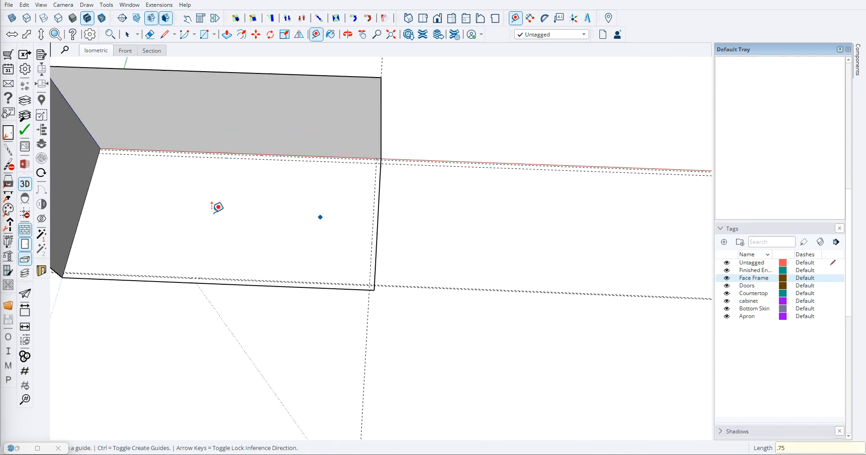
click(80, 217)
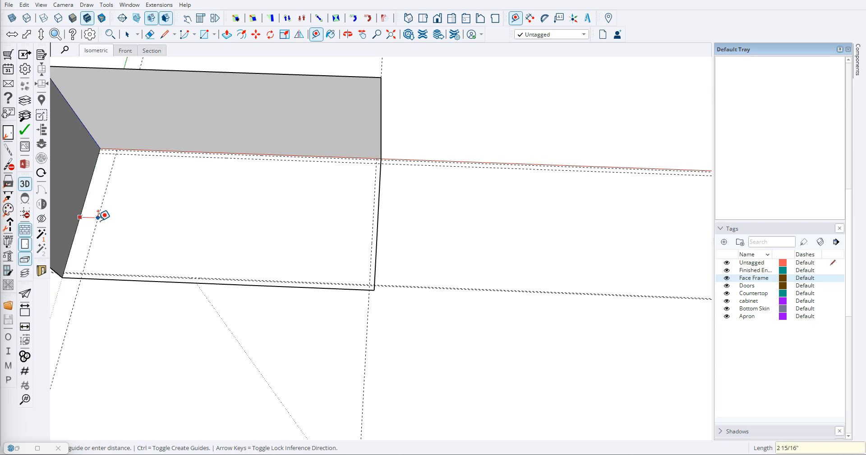
click(104, 216)
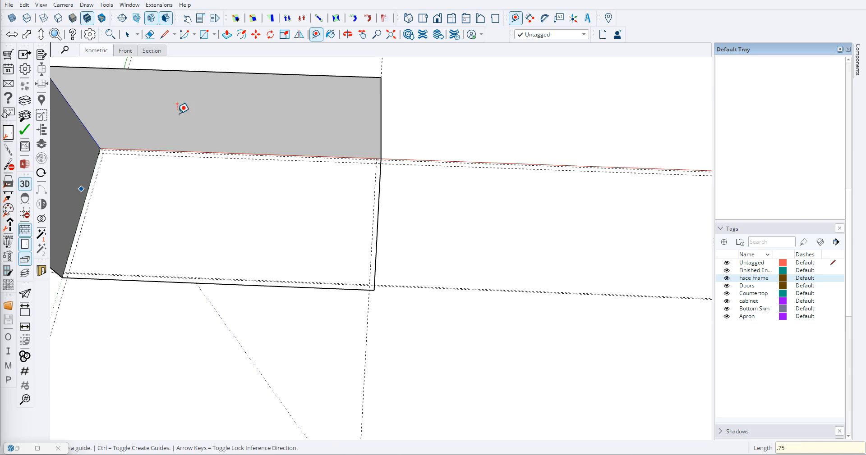
- Open the finished vanity for editing and examine how its end panel meets the bottom, back and top front rails
scroll(299, 222, down, 1)
middle_drag(338, 281, 354, 68)
scroll(293, 201, down, 2)
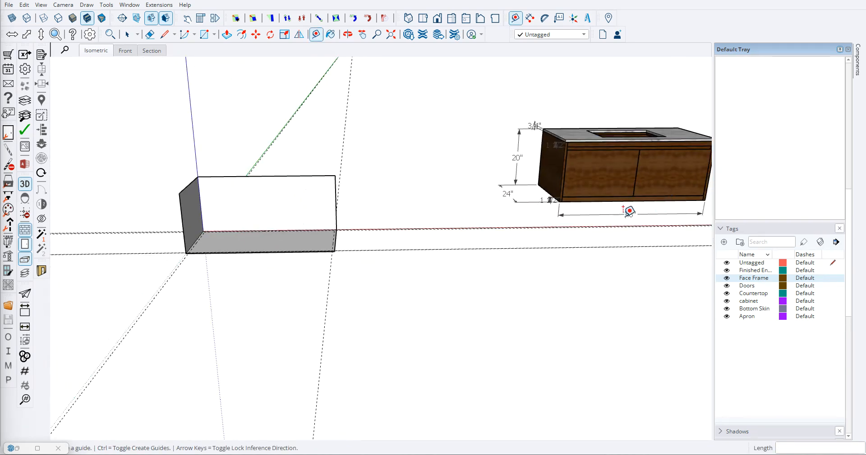
shift+middle_drag(681, 195, 464, 61)
middle_drag(395, 198, 210, 177)
scroll(517, 191, up, 4)
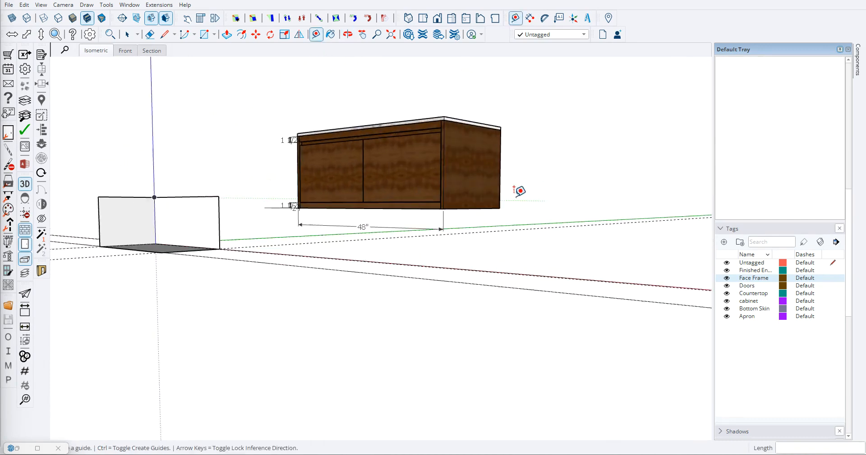
key(space)
click(442, 160)
double_click(442, 163)
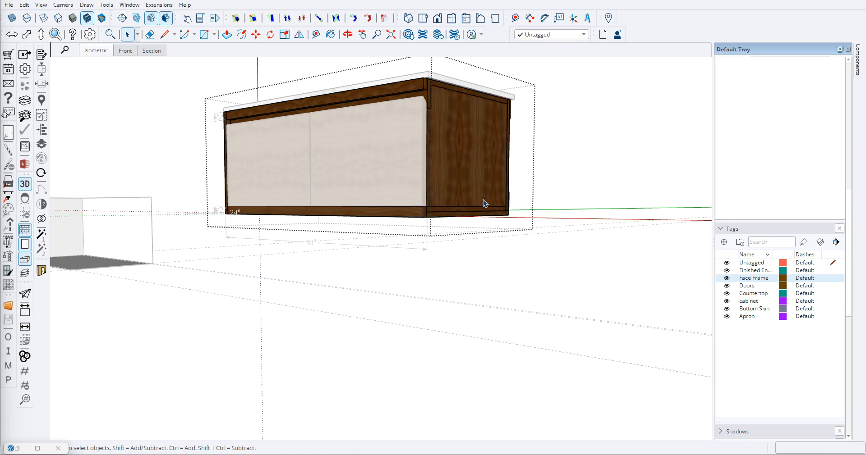
scroll(457, 208, up, 5)
middle_drag(377, 267, 254, 229)
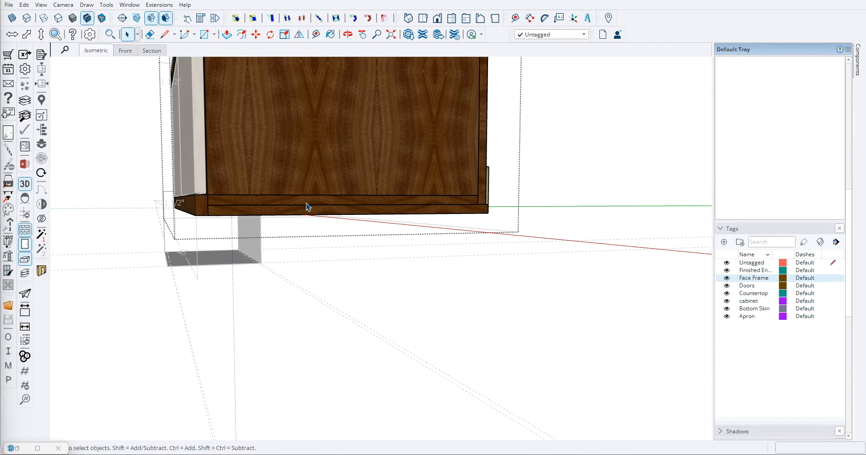
shift+middle_drag(307, 187, 353, 338)
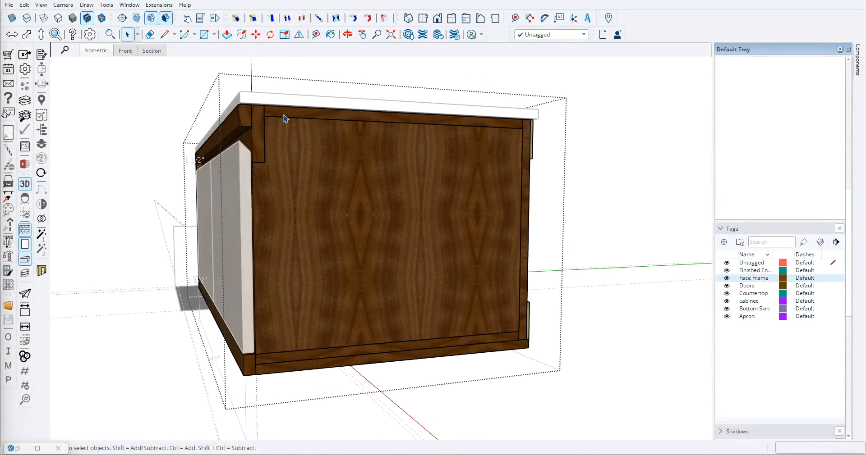
scroll(334, 216, down, 3)
middle_drag(332, 218, 370, 181)
scroll(343, 196, up, 4)
scroll(370, 182, up, 2)
scroll(369, 181, up, 2)
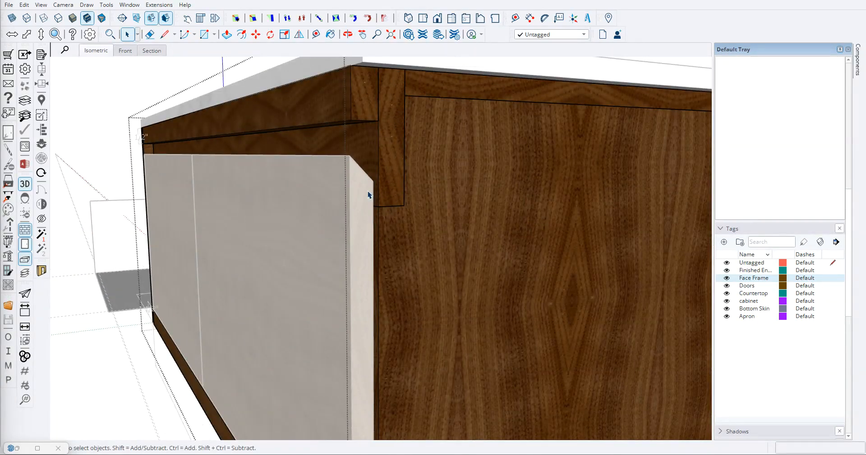
scroll(376, 194, down, 6)
middle_drag(214, 221, 319, 211)
scroll(312, 212, up, 1)
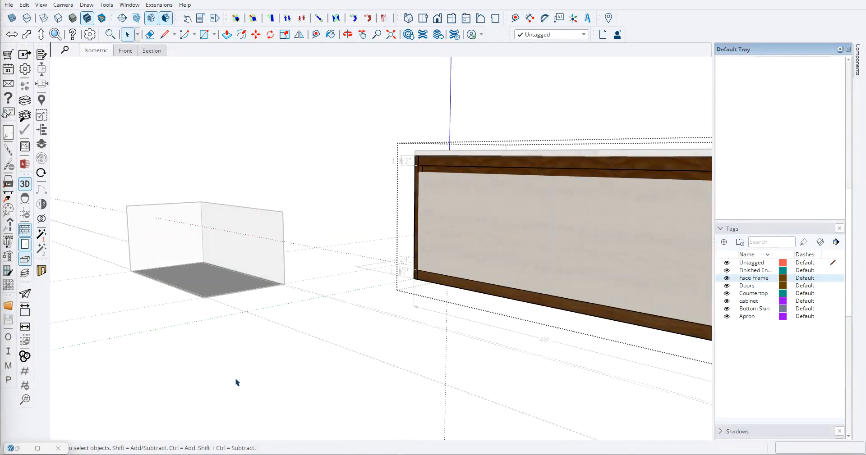
- Place a guide on the back face 0.75" above its bottom edge and a second guide 0.75" above the first
scroll(203, 286, down, 3)
scroll(234, 306, down, 2)
scroll(272, 316, up, 5)
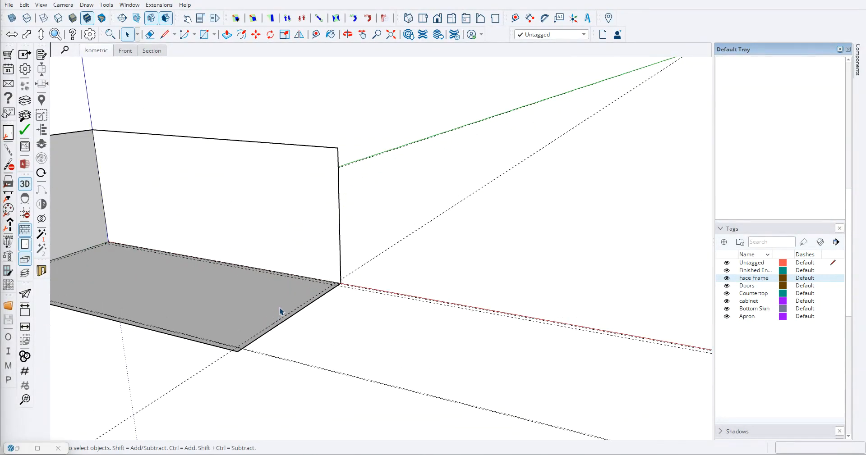
scroll(278, 310, up, 3)
key(t)
scroll(299, 254, up, 5)
click(320, 244)
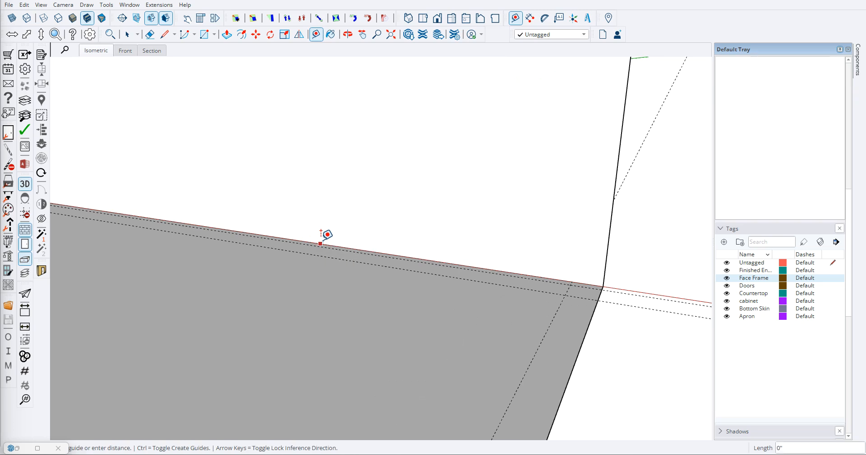
key(Return)
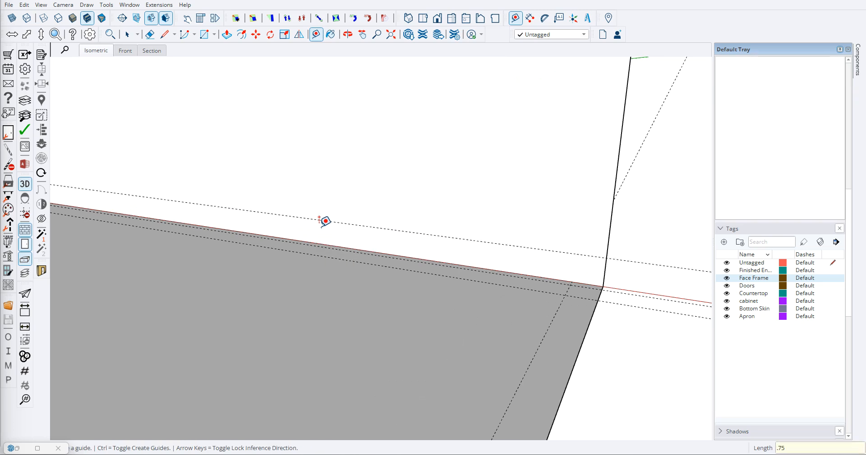
click(329, 220)
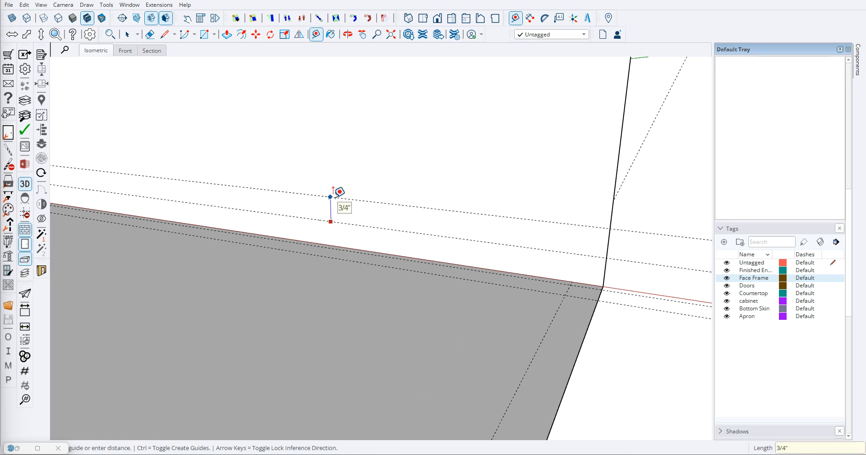
key(Return)
- Place a guide on the back face 0.75" below its top edge and a second guide 0.75" below the first
middle_drag(339, 192, 346, 117)
click(344, 101)
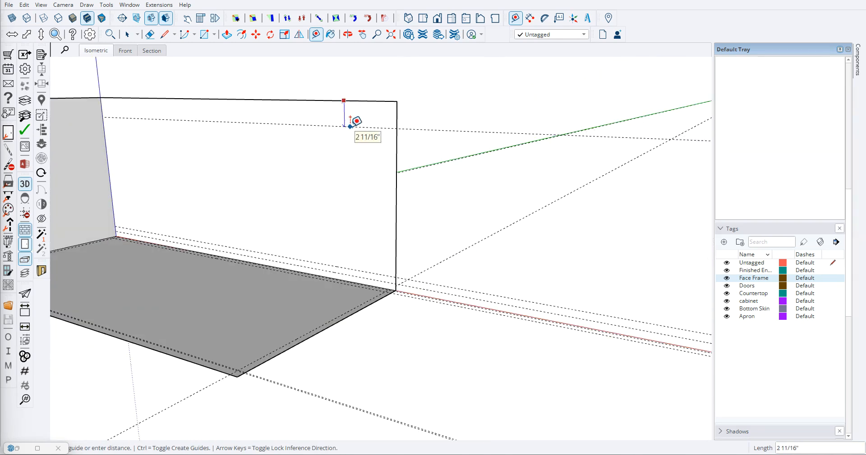
text(.75)
key(Return)
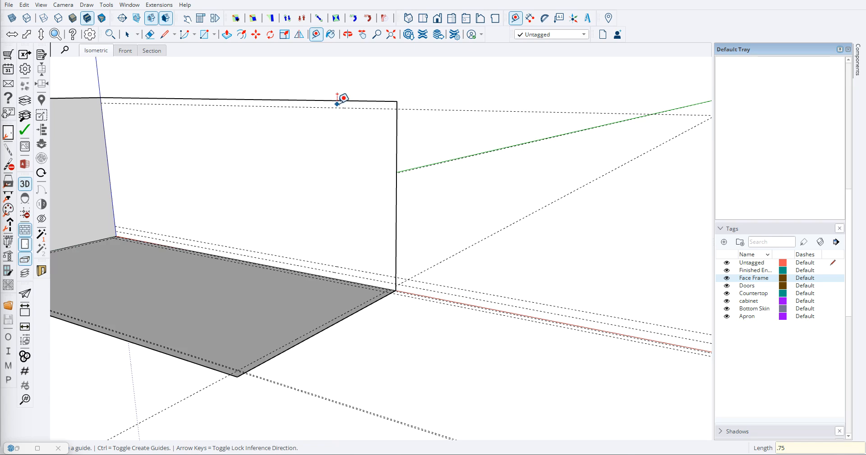
scroll(343, 97, up, 2)
click(345, 107)
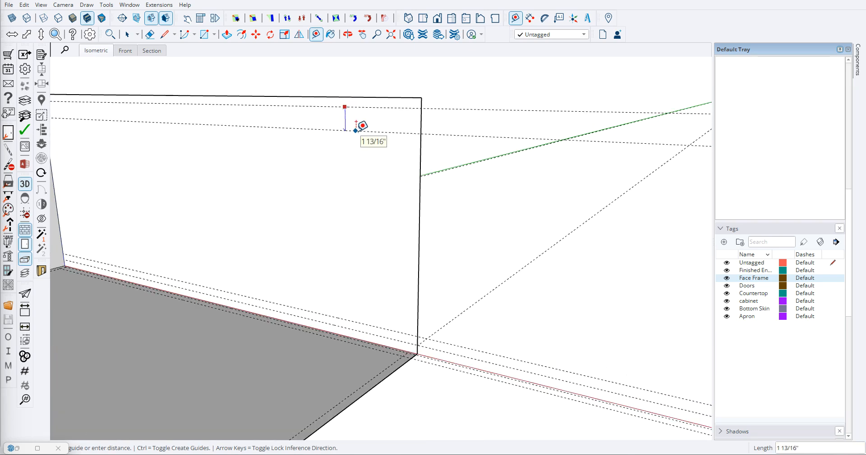
text(.75)
key(Return)
- Place two vertical guides on the left end face, aligned with the base's two front guides
scroll(353, 166, down, 5)
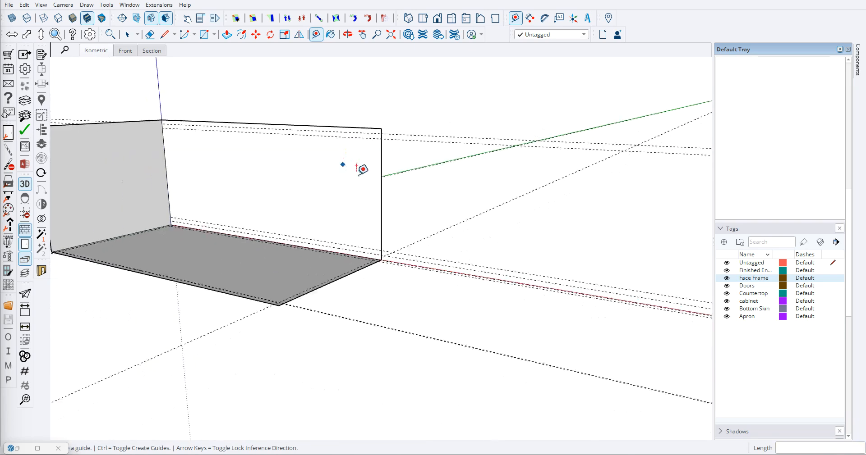
scroll(251, 152, up, 3)
scroll(230, 207, down, 4)
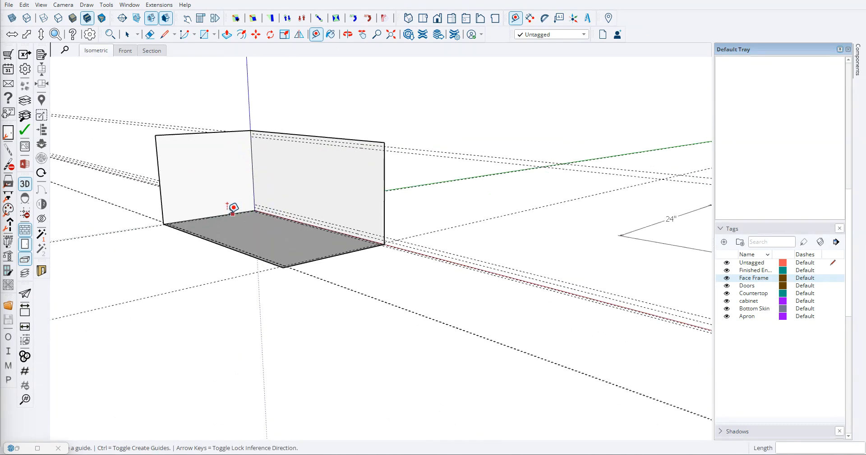
scroll(164, 212, up, 7)
click(152, 232)
scroll(174, 236, up, 1)
click(173, 242)
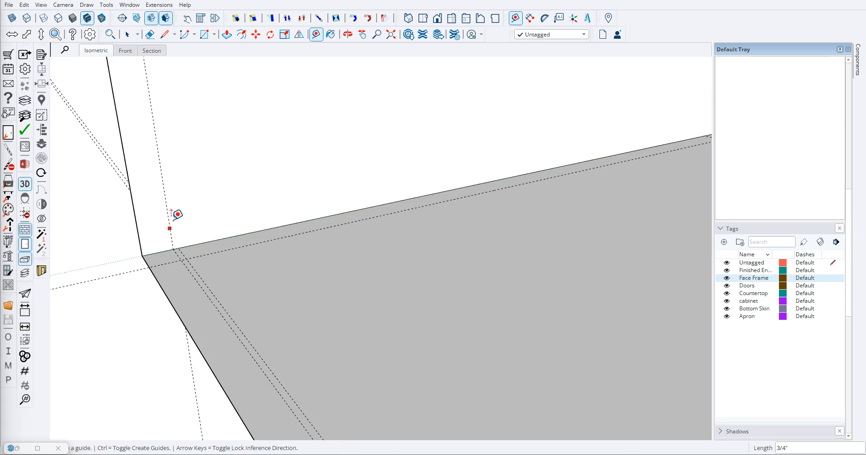
click(169, 225)
click(179, 249)
- Place a guide on the left end face 0.75" below its top edge and another 0.75" below that guide
scroll(220, 232, down, 6)
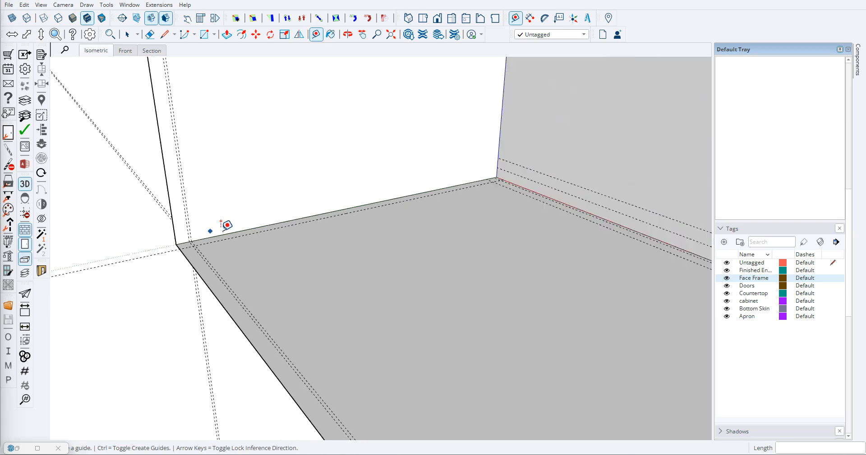
scroll(228, 224, down, 3)
scroll(233, 148, up, 8)
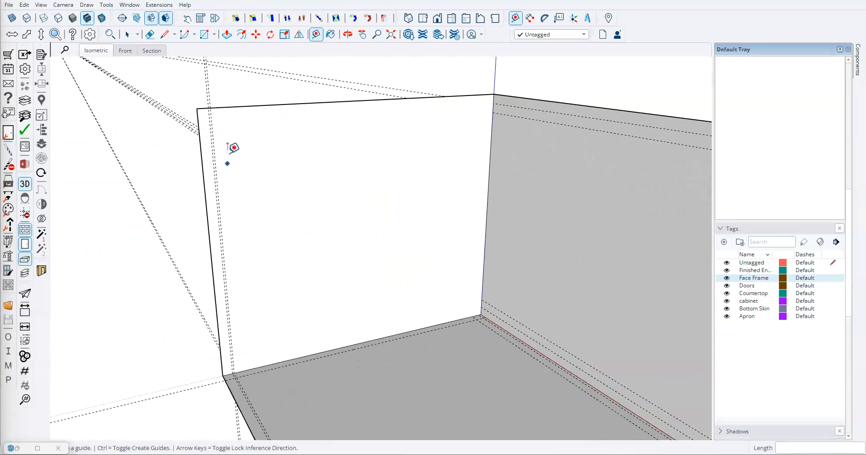
click(264, 101)
text(.75)
key(Return)
scroll(293, 126, up, 2)
click(293, 109)
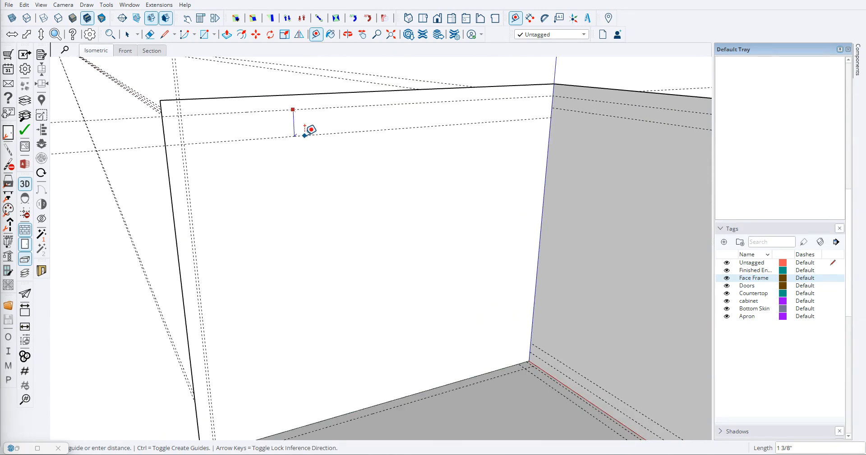
key(Return)
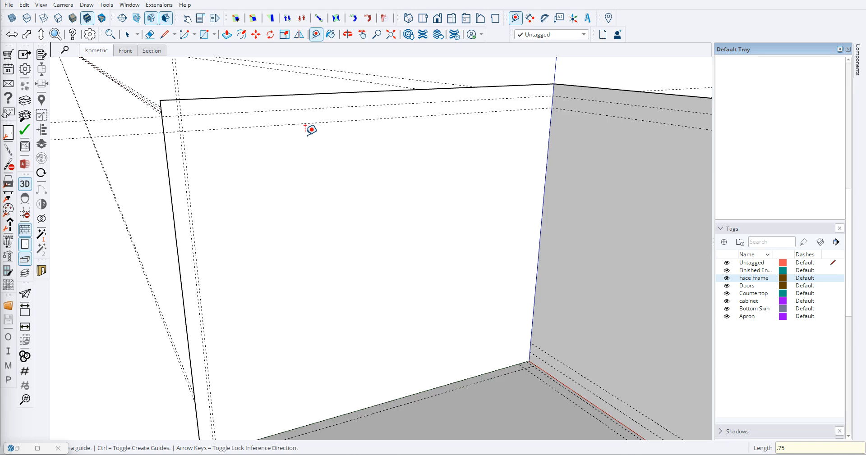
- Place two vertical guides near the rear corner of the left end face, aligned with the base's two rear guides
middle_drag(290, 191, 277, 172)
scroll(242, 171, down, 3)
scroll(296, 284, up, 1)
scroll(451, 287, up, 2)
click(451, 276)
click(444, 310)
click(446, 293)
click(427, 318)
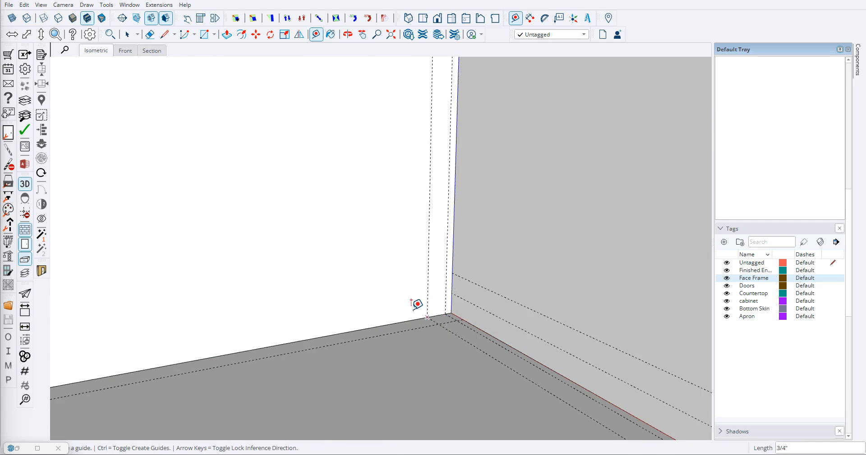
- Place two horizontal guides low on the left end face, aligned with the back face's two lower guides
scroll(389, 302, down, 2)
scroll(383, 307, up, 2)
click(419, 311)
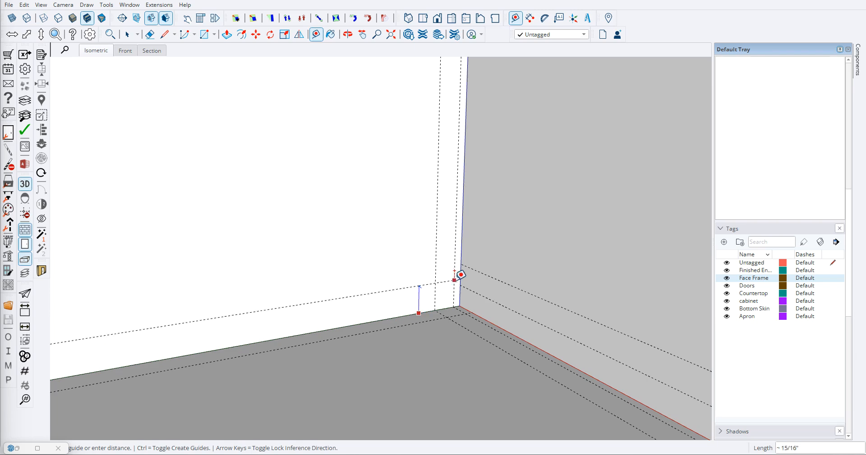
click(454, 282)
click(415, 293)
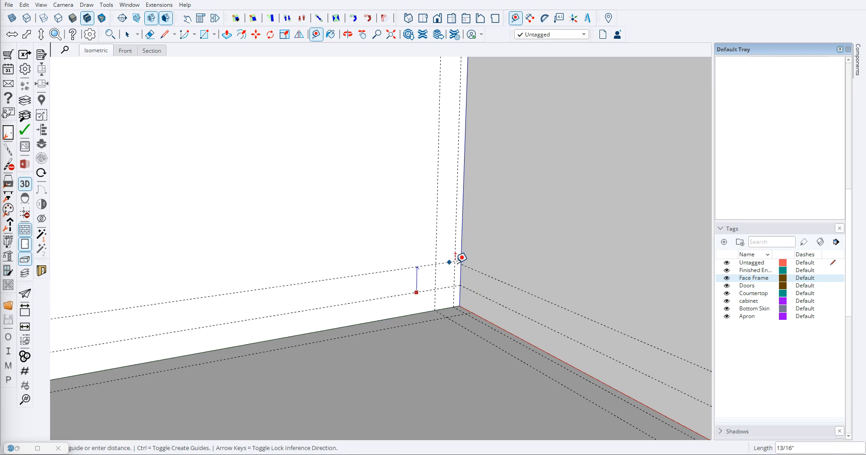
click(461, 265)
- Examine the guide layout on the base, back and left end faces and compare it with the finished vanity
scroll(371, 245, down, 5)
scroll(187, 247, down, 3)
middle_drag(188, 247, 384, 253)
scroll(391, 259, down, 3)
middle_drag(302, 275, 347, 273)
scroll(353, 276, up, 3)
middle_drag(408, 273, 190, 138)
scroll(300, 247, down, 3)
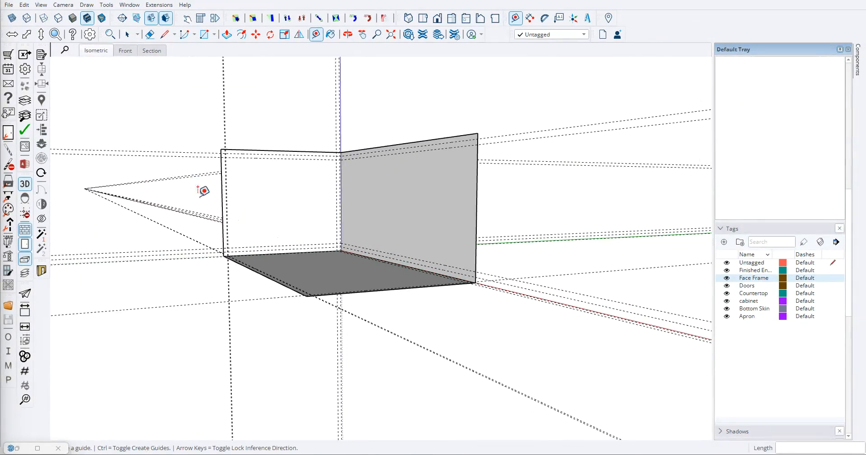
middle_drag(191, 182, 304, 245)
middle_drag(383, 211, 256, 199)
scroll(270, 216, up, 3)
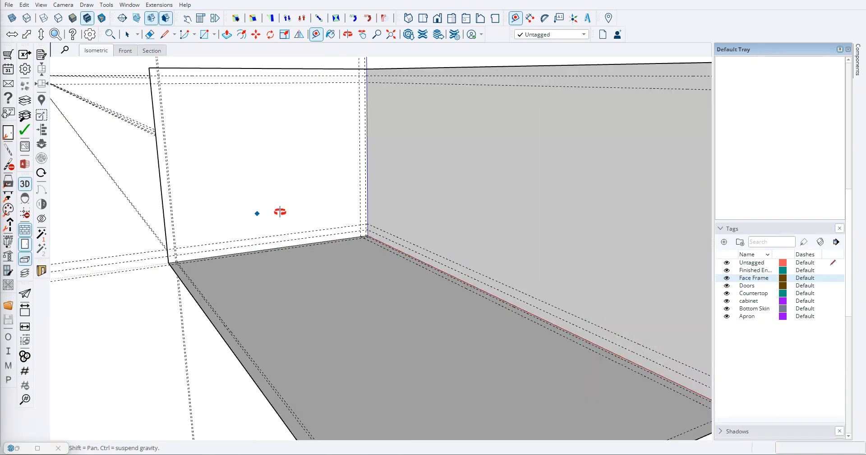
scroll(270, 182, down, 4)
scroll(238, 124, up, 6)
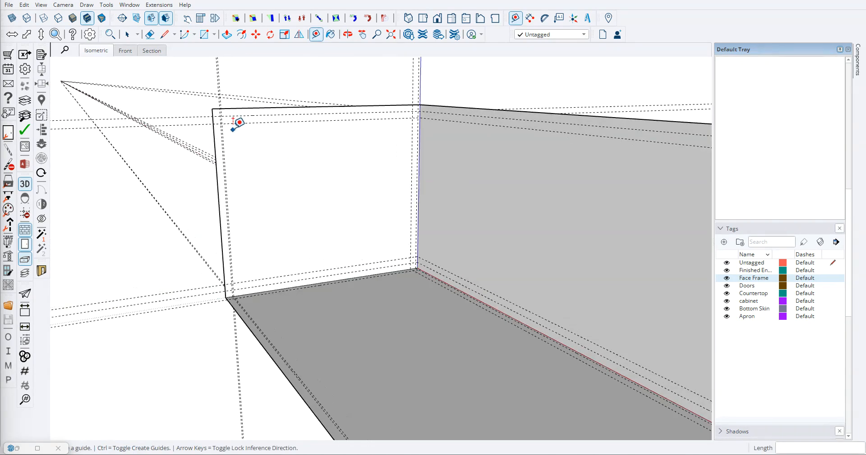
scroll(265, 123, down, 2)
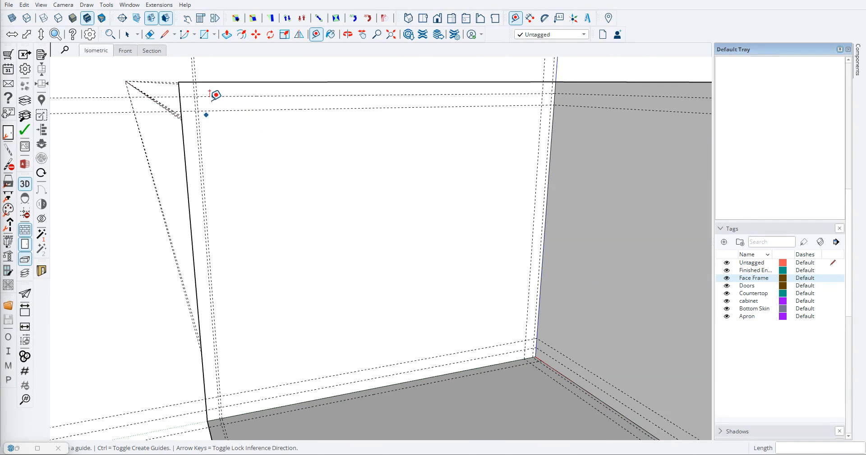
scroll(216, 100, up, 2)
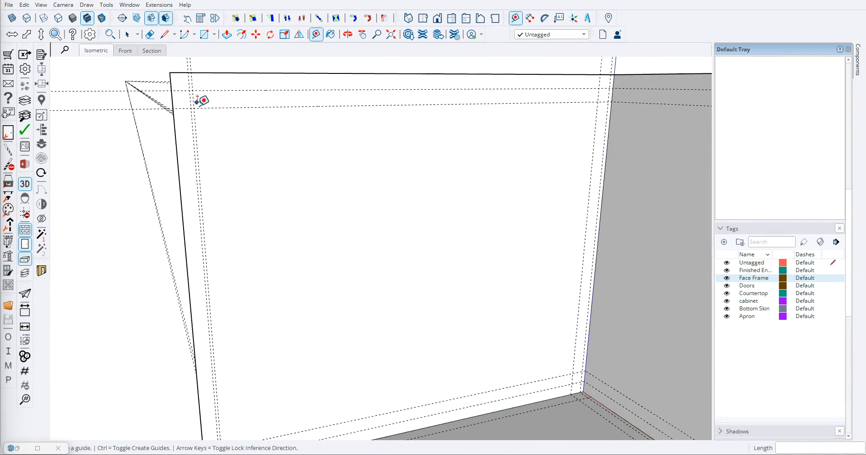
scroll(206, 135, down, 10)
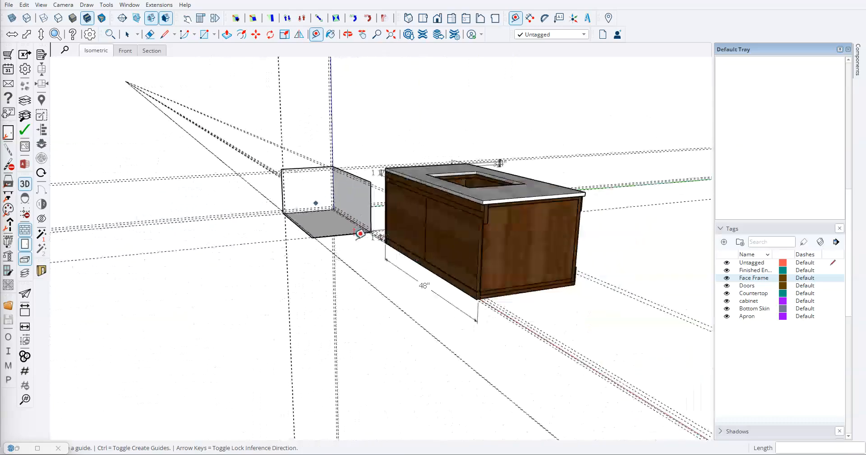
- Measure the height of the vertical piece behind the front rail at the finished vanity's front corner
scroll(428, 236, up, 10)
key(d)
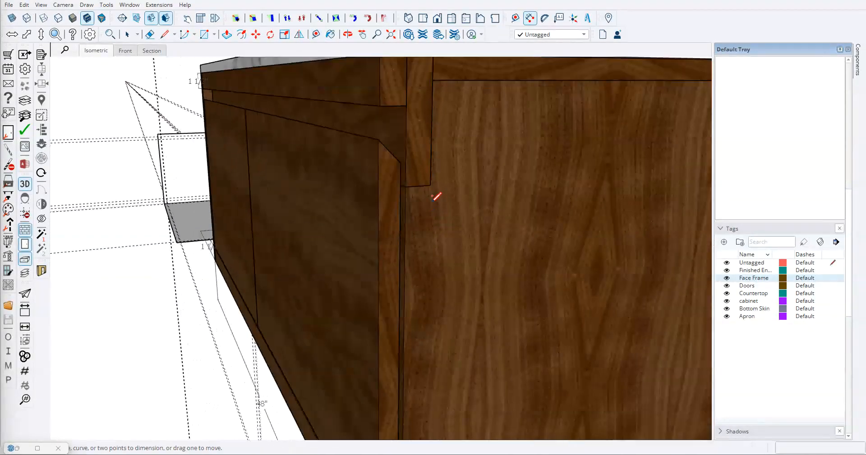
click(430, 182)
scroll(431, 182, down, 2)
scroll(437, 120, up, 2)
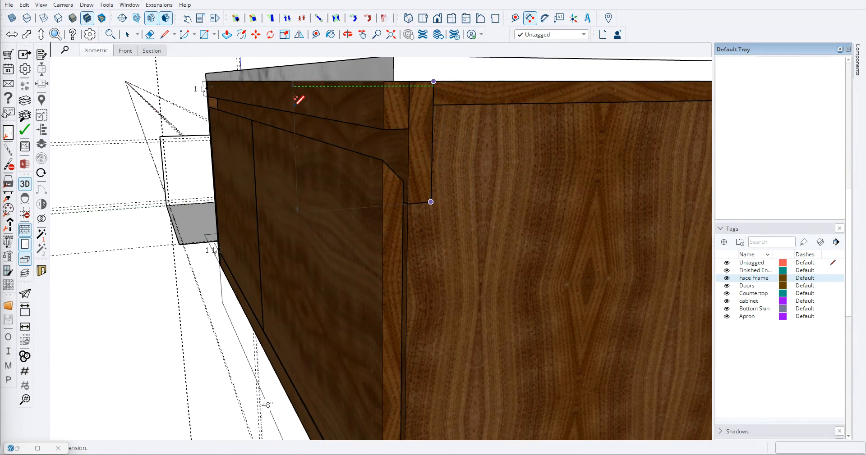
key(space)
scroll(323, 149, down, 8)
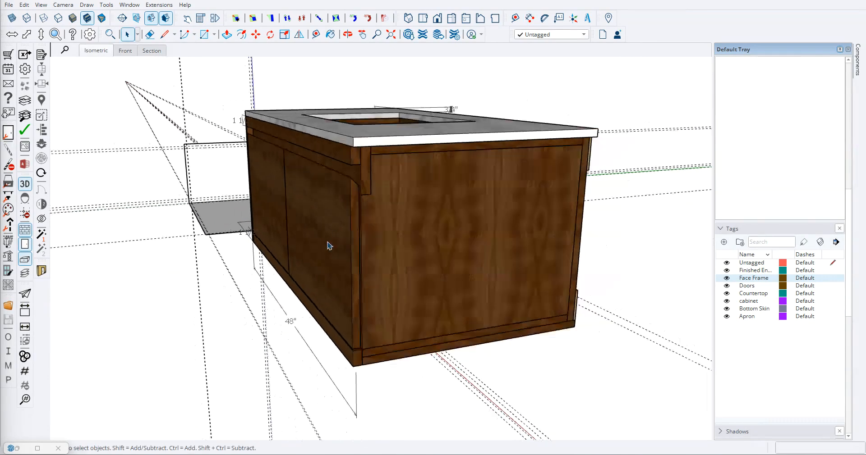
- Examine how the rail, door and vertical piece meet at the finished vanity's front corner and compare with the left end face
scroll(374, 166, up, 5)
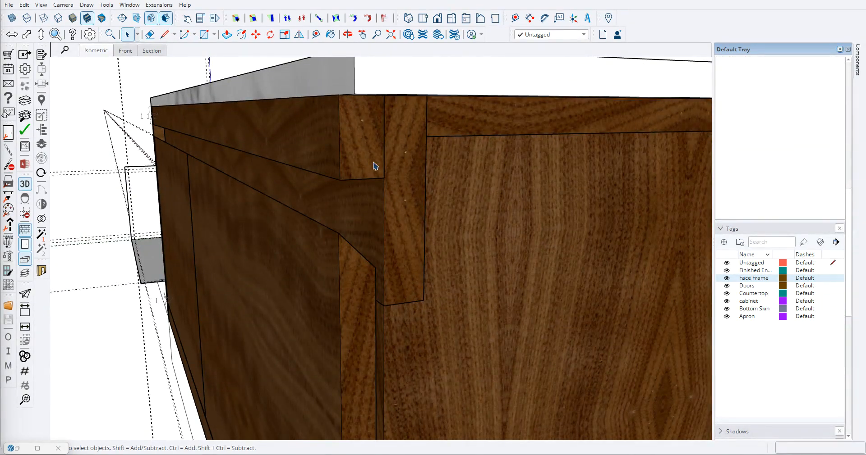
scroll(402, 172, down, 5)
middle_drag(384, 179, 207, 184)
scroll(265, 182, up, 7)
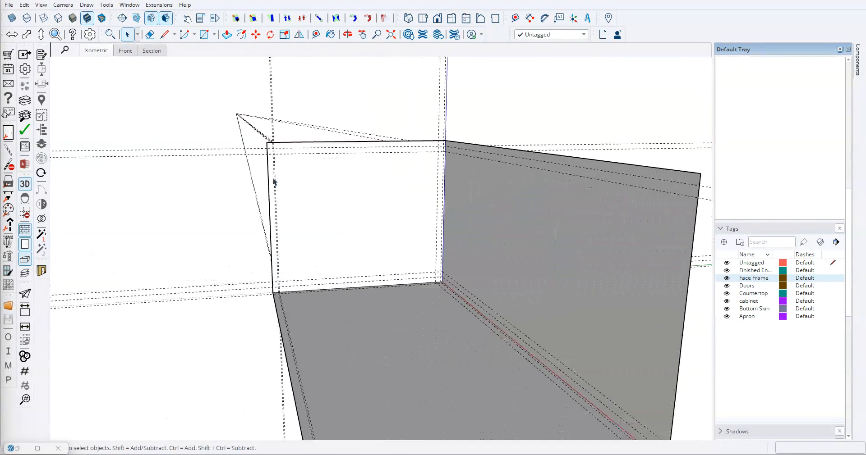
scroll(278, 158, up, 4)
key(t)
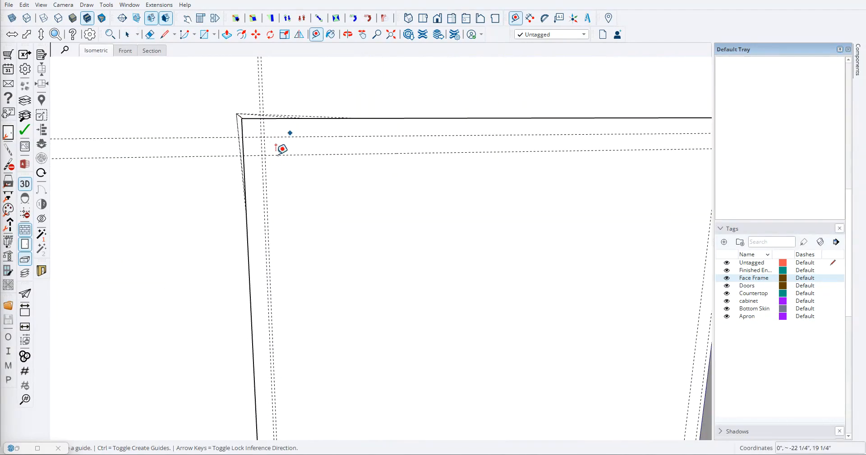
scroll(251, 155, down, 5)
scroll(343, 197, down, 5)
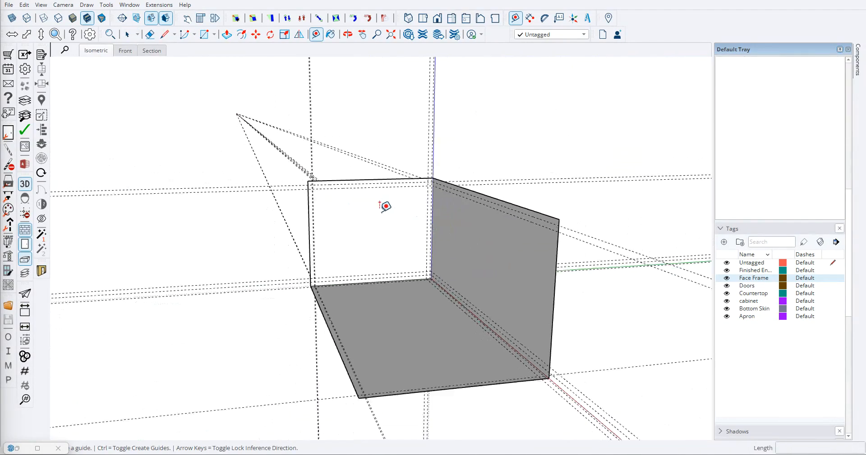
scroll(483, 271, up, 6)
scroll(475, 228, up, 6)
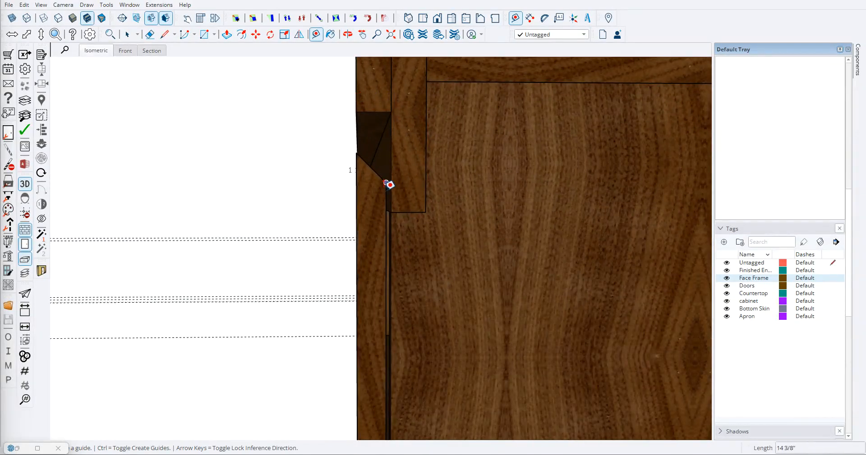
- Measure the thickness of the vertical piece directly behind the finished vanity's front rail
middle_drag(384, 183, 383, 211)
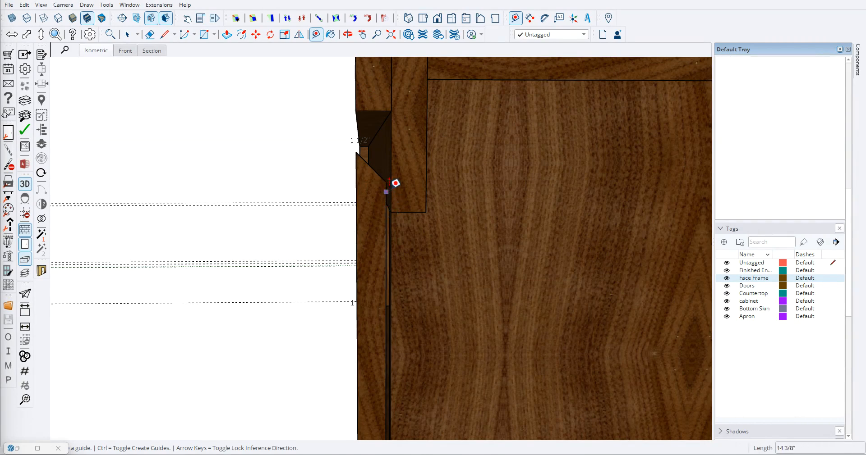
middle_drag(393, 172, 413, 154)
scroll(379, 145, up, 5)
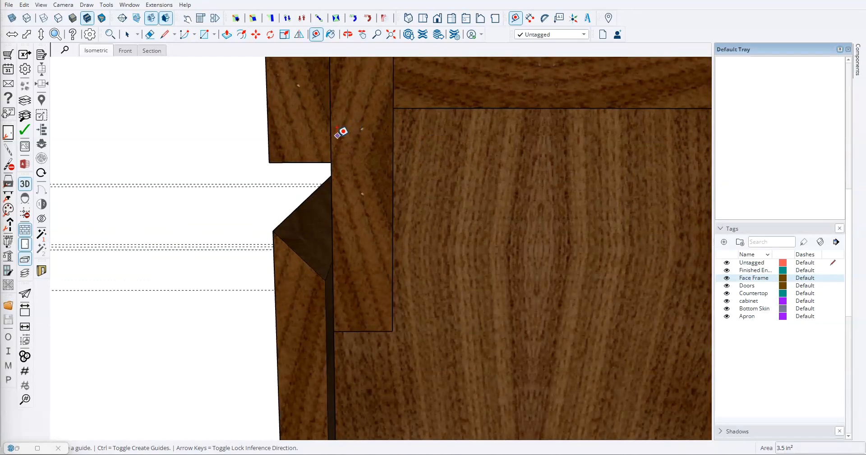
click(330, 139)
key(Escape)
middle_drag(375, 163, 367, 139)
click(331, 138)
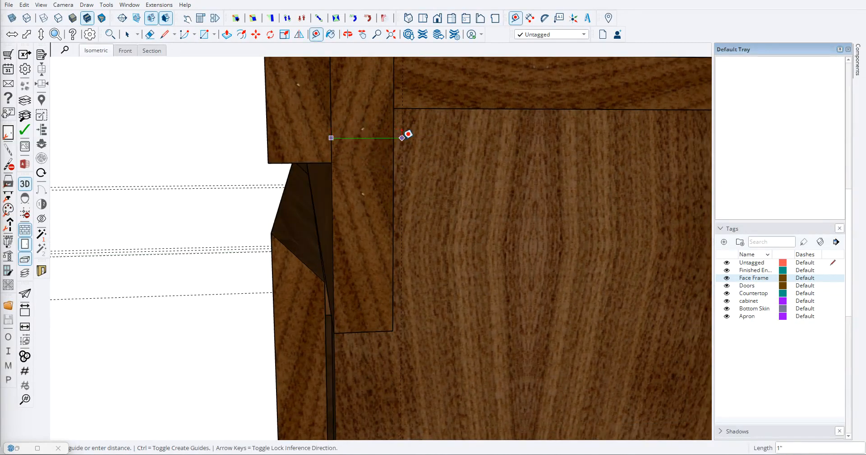
click(393, 138)
scroll(346, 147, down, 2)
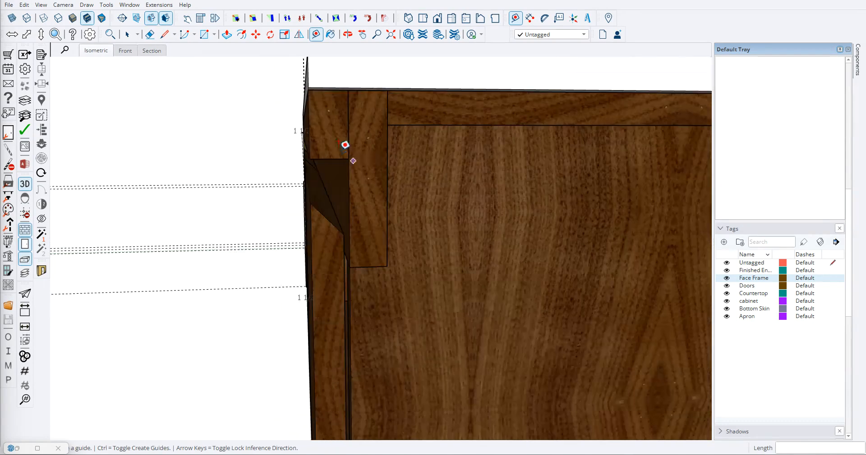
- Measure the front rail's thickness and the height of the horizontal piece along the top of the finished vanity's end
click(310, 146)
click(348, 146)
click(399, 125)
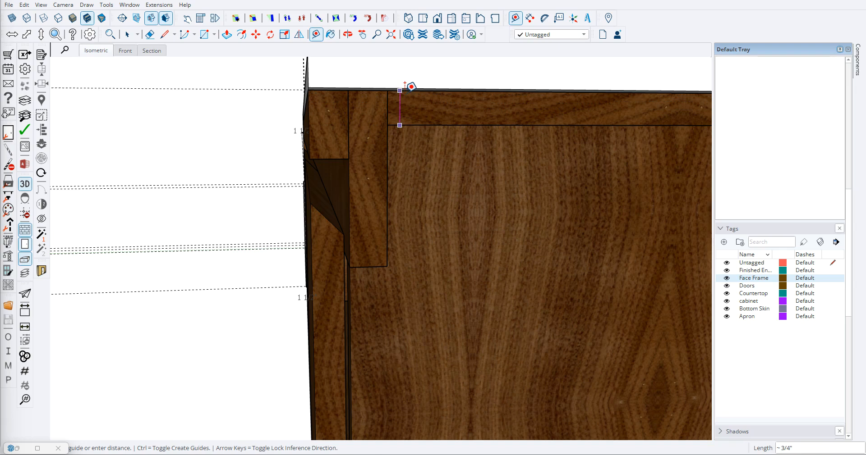
click(400, 92)
scroll(372, 172, down, 2)
scroll(358, 174, down, 1)
scroll(371, 178, up, 1)
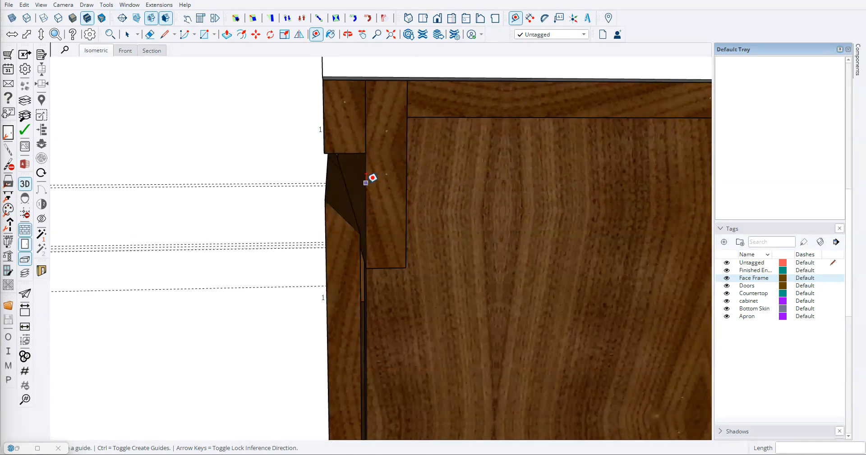
scroll(380, 191, down, 5)
scroll(343, 199, up, 3)
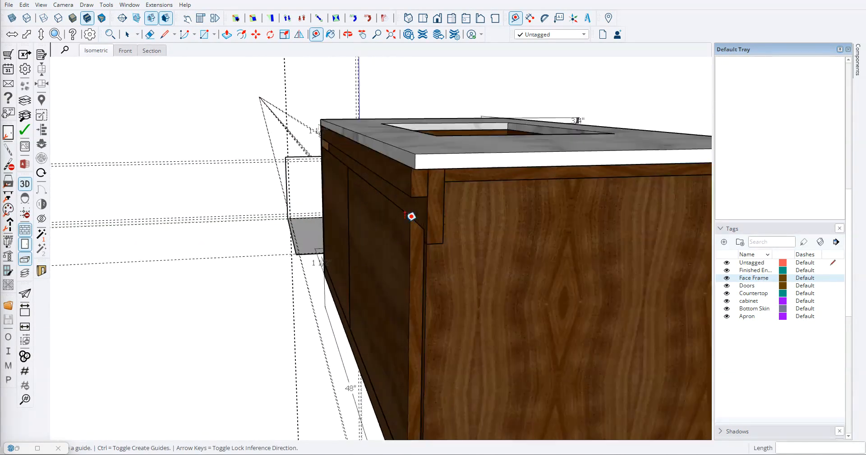
- Recheck the width of the vertical piece just below the front rail's underside on the finished vanity
click(422, 217)
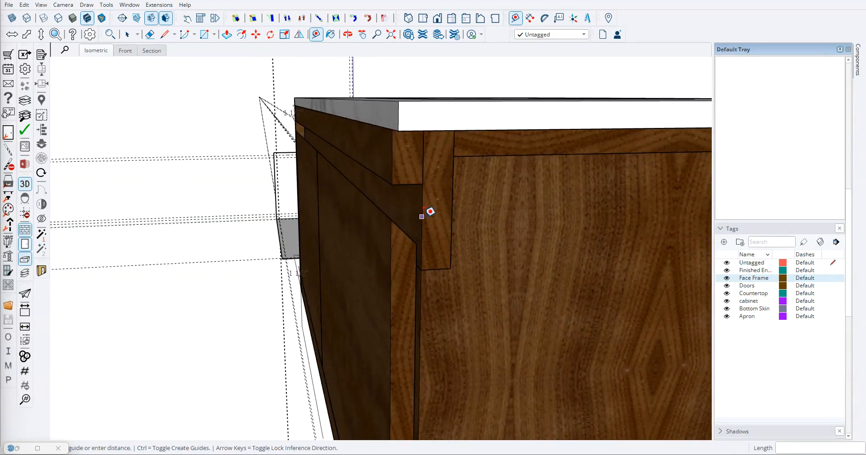
click(452, 216)
scroll(429, 212, down, 3)
scroll(415, 203, up, 5)
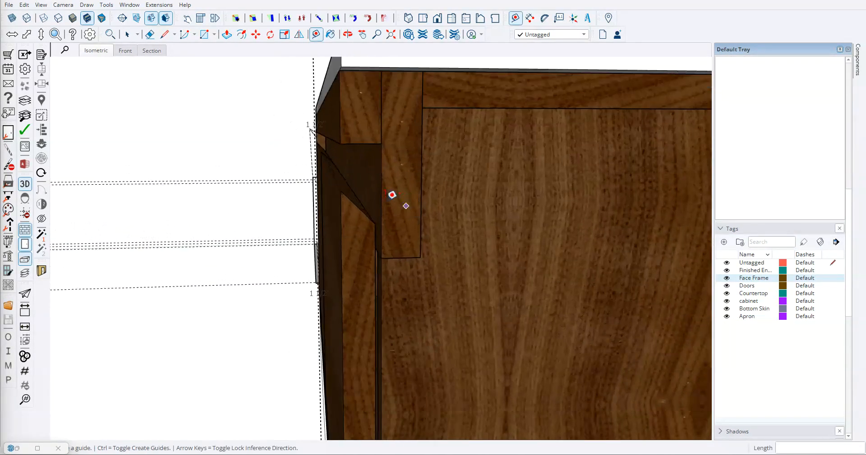
scroll(426, 194, down, 5)
scroll(278, 197, up, 6)
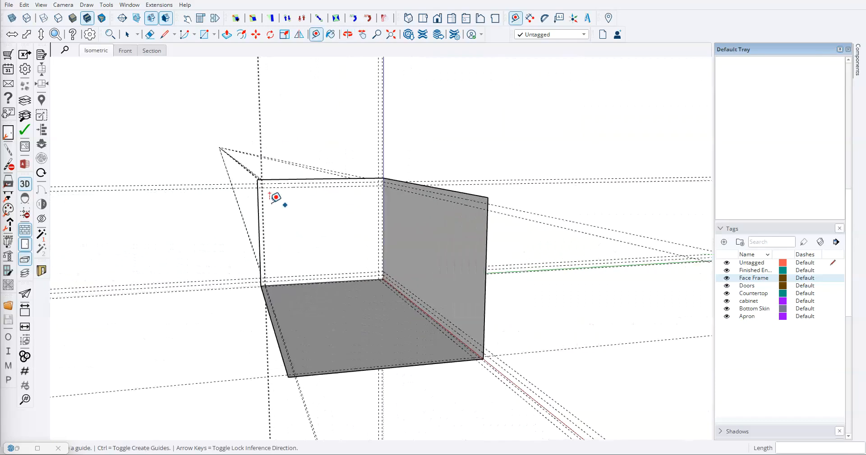
- Draw a 3/4" high rectangle along the left end face's top edge, from the front corner to the rear edge
scroll(259, 188, up, 4)
key(r)
scroll(253, 135, down, 2)
key(e)
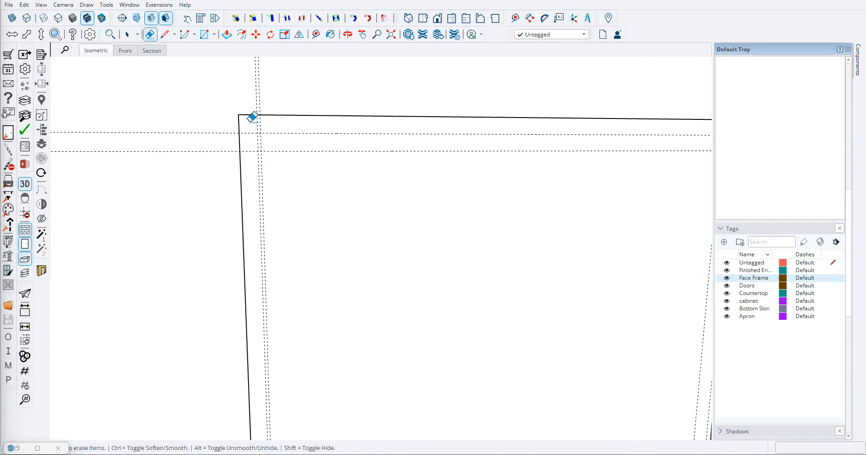
key(r)
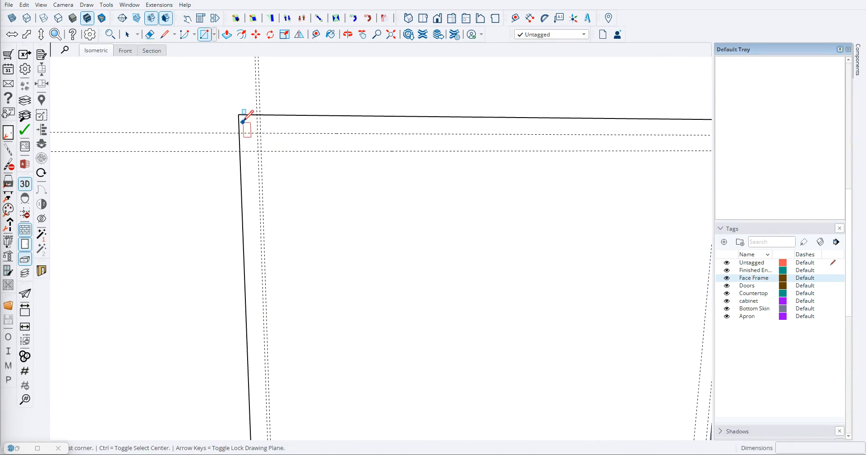
click(238, 115)
scroll(271, 128, down, 2)
scroll(507, 137, up, 3)
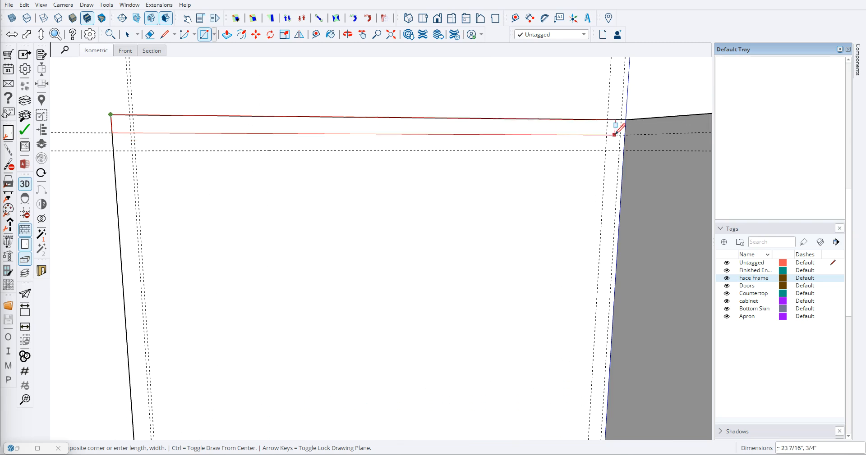
click(626, 134)
- Place a horizontal guide on the left end face 1.5" below the bottom line of the top strip
scroll(422, 189, down, 3)
scroll(287, 156, up, 3)
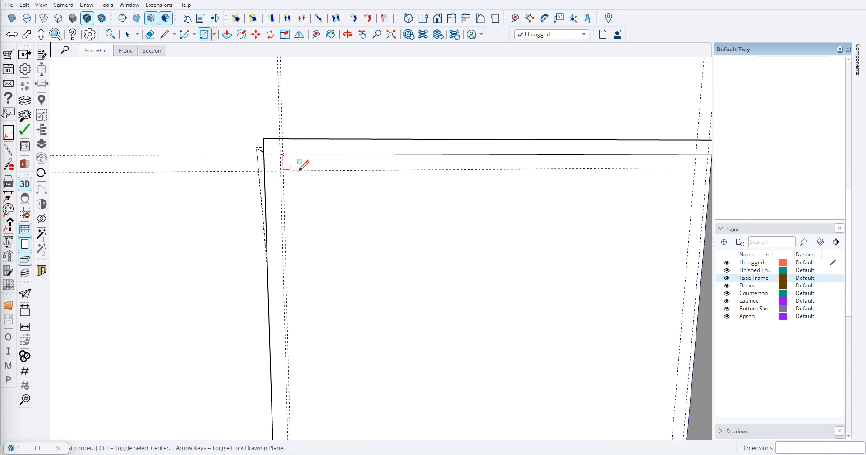
scroll(302, 186, down, 3)
scroll(293, 181, up, 3)
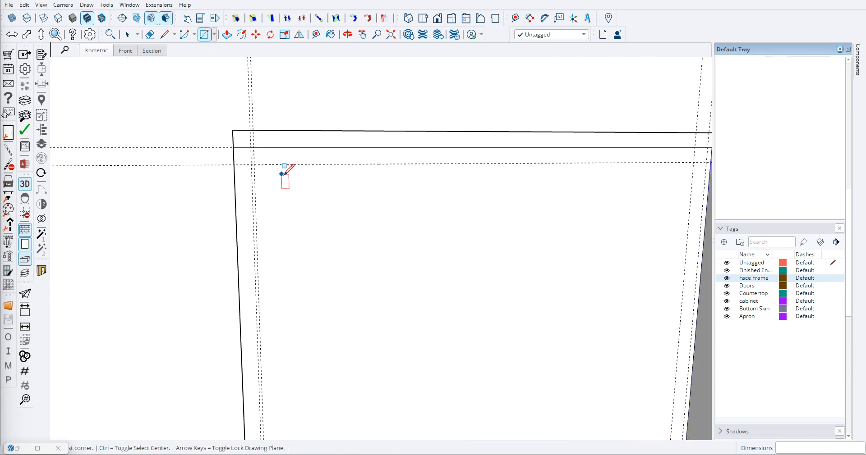
key(t)
scroll(286, 158, down, 2)
click(296, 143)
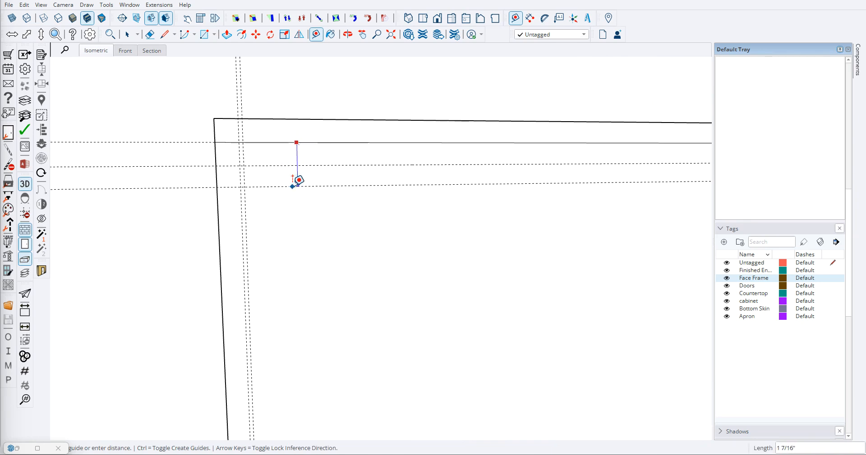
text(1.5)
key(Return)
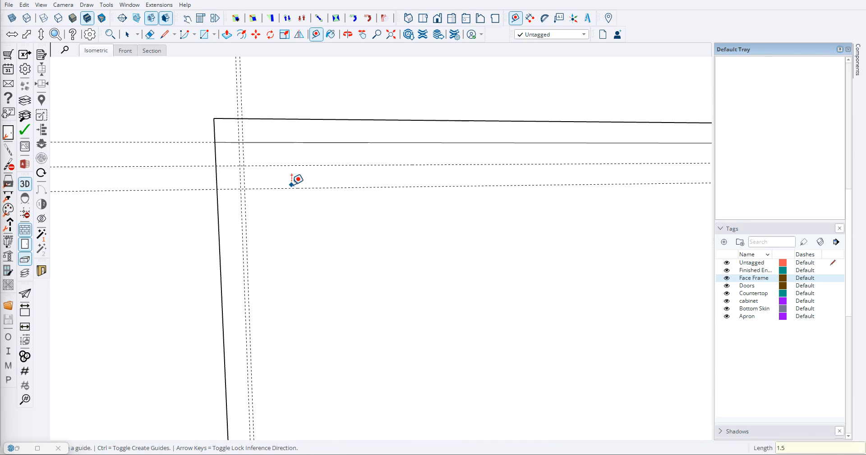
- Draw the front rail's rectangle below the top strip, from the front edge to the vertical guide and down to the 1.5" guide
key(r)
click(215, 143)
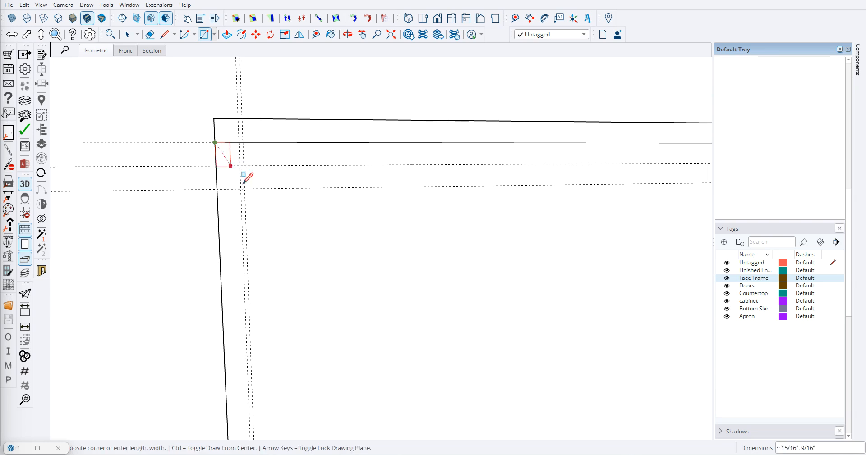
click(243, 191)
scroll(244, 193, down, 1)
scroll(251, 219, down, 2)
scroll(252, 220, up, 2)
scroll(254, 222, down, 4)
scroll(256, 230, up, 2)
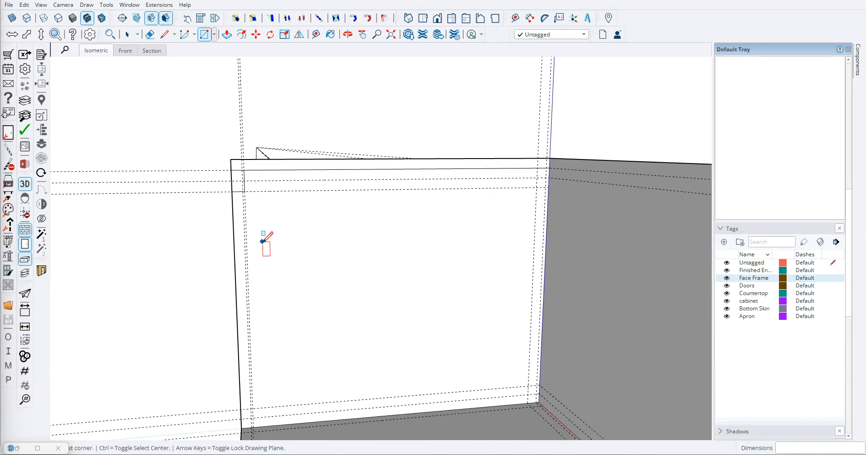
key(t)
click(270, 192)
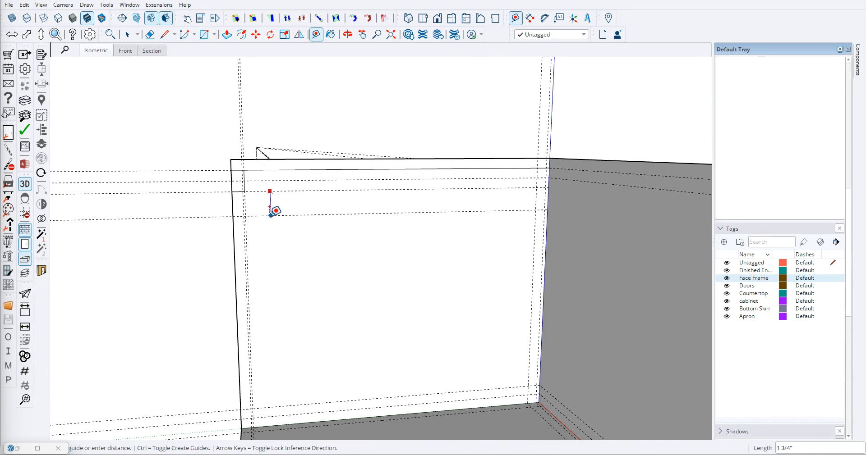
key(Escape)
- Check the gap between the front rail and the top of the doors on the finished vanity
scroll(270, 217, down, 5)
middle_drag(262, 232, 316, 159)
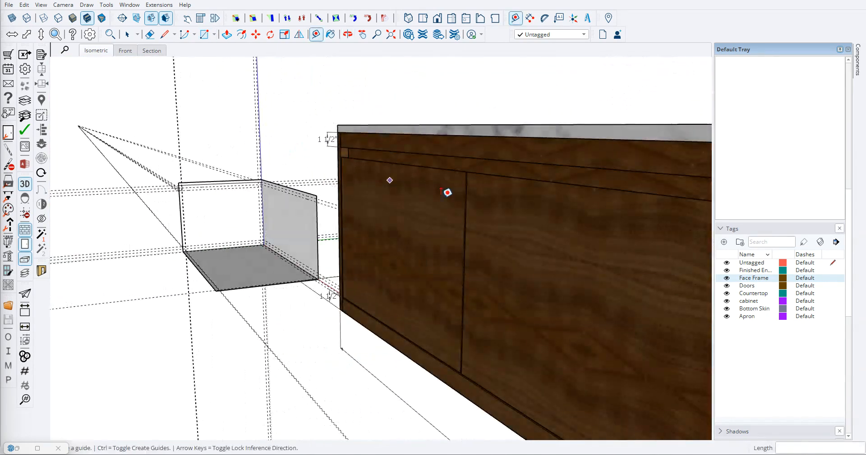
click(524, 178)
key(Escape)
scroll(363, 166, down, 3)
middle_drag(363, 167, 241, 207)
- Place a horizontal guide below the front rail's rectangle, 16 3/4" above the base, for the door's top edge
scroll(280, 205, up, 8)
scroll(278, 194, up, 3)
click(262, 175)
key(Escape)
scroll(270, 208, down, 5)
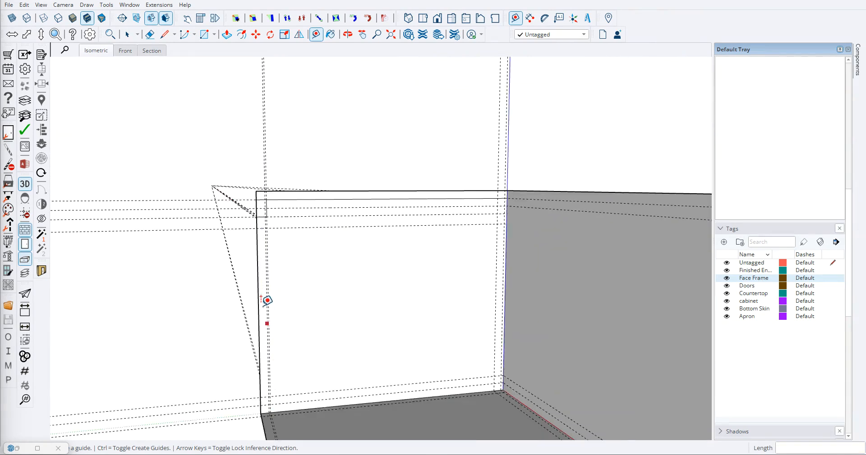
- Draw the door's 16 3/4" by 3/4" rectangle along the left end face's front edge, from the new guide down to the base
scroll(271, 271, up, 5)
key(r)
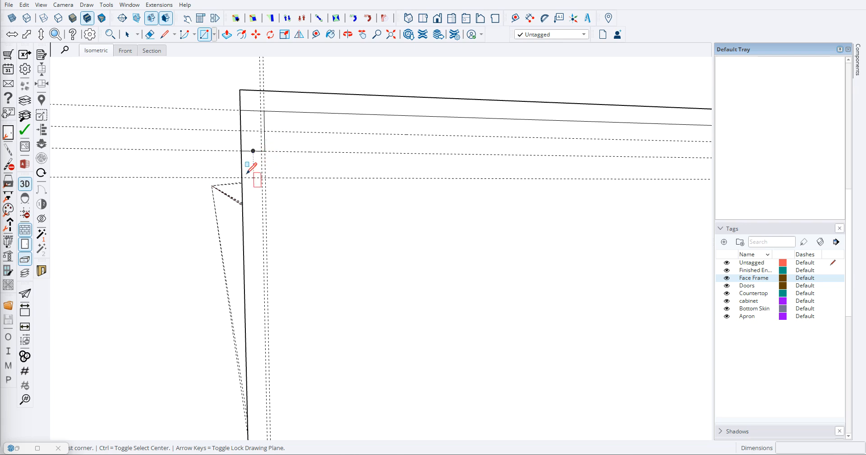
click(242, 177)
scroll(251, 234, down, 5)
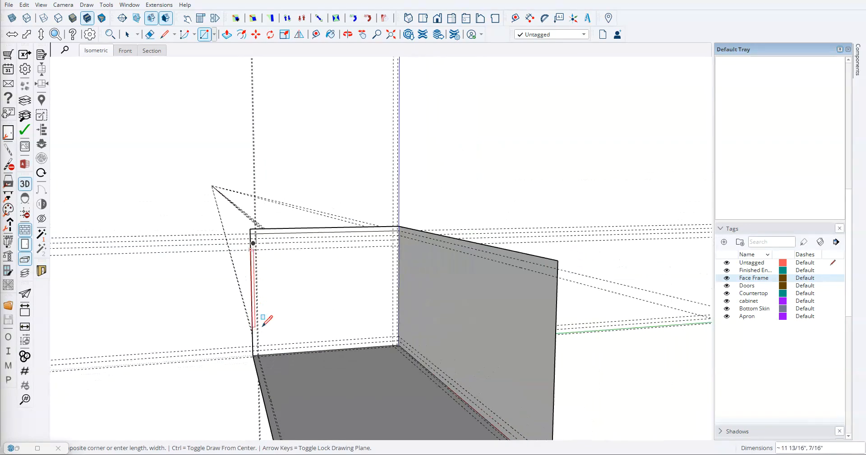
scroll(258, 361, up, 3)
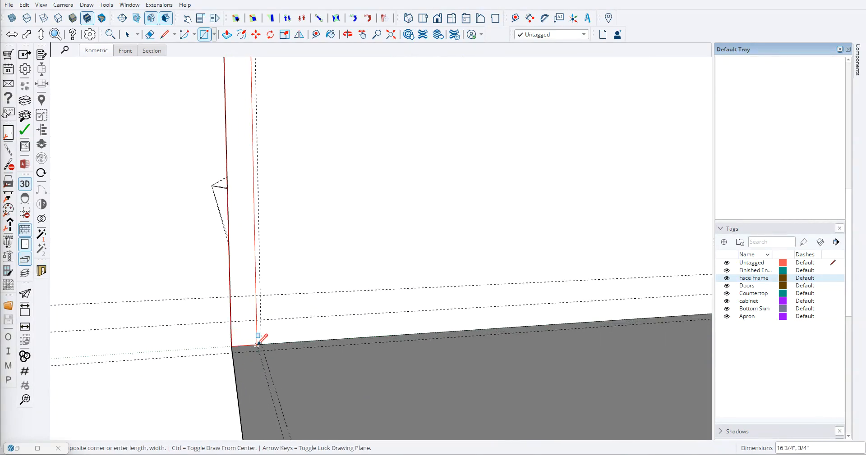
click(258, 345)
scroll(259, 343, down, 5)
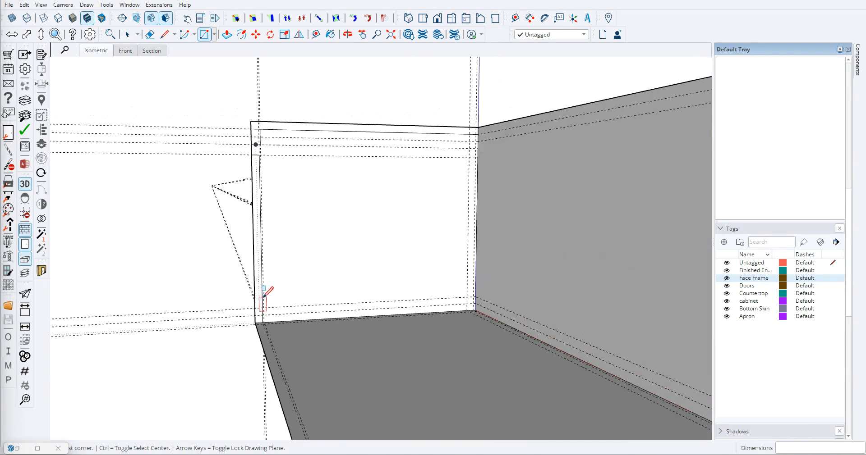
scroll(270, 239, up, 4)
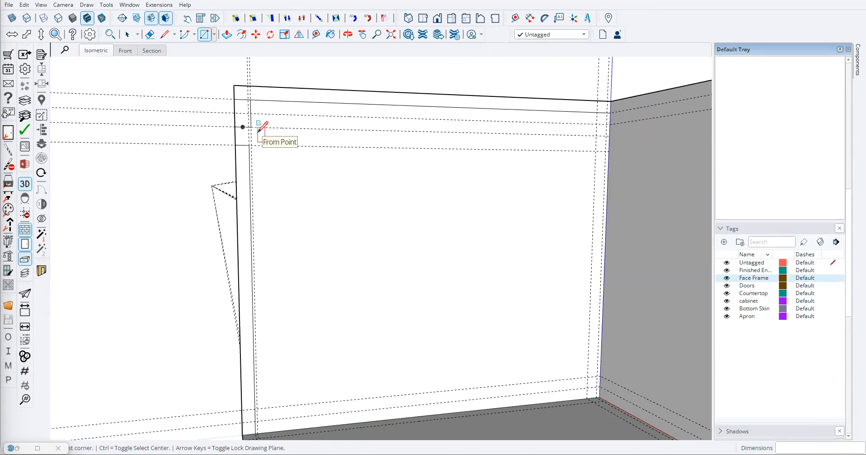
- Place a horizontal guide 4" below the top strip's lower edge on the left end face for the apron's bottom
key(t)
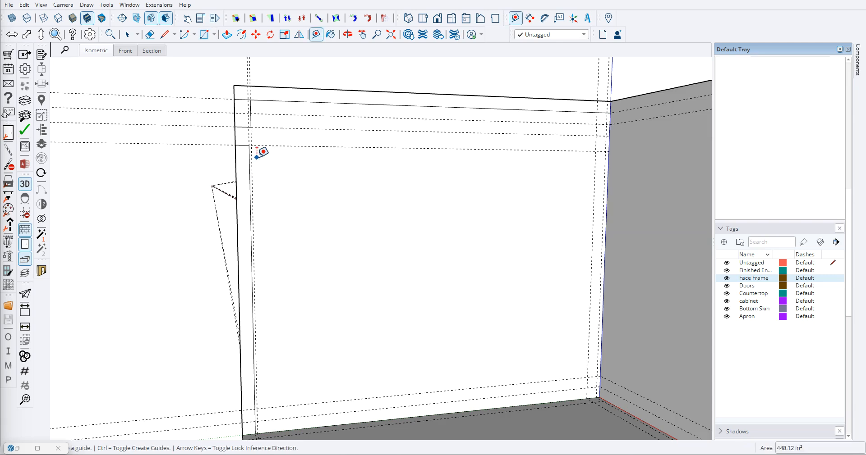
scroll(280, 117, up, 4)
scroll(284, 110, down, 3)
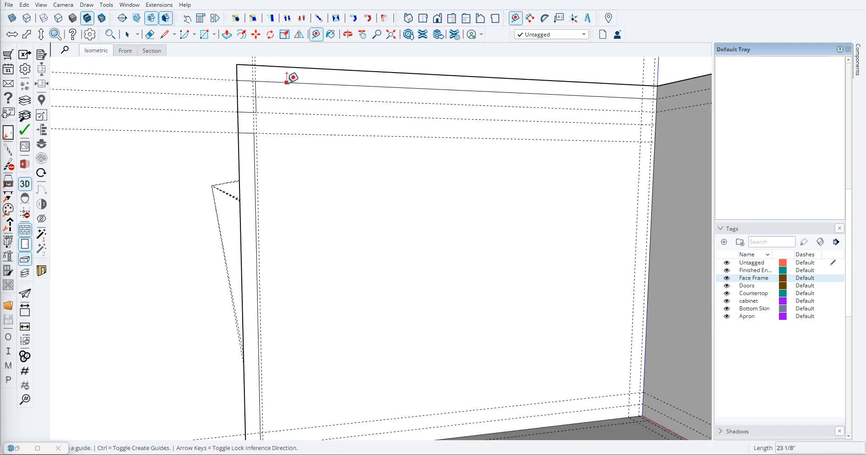
click(285, 83)
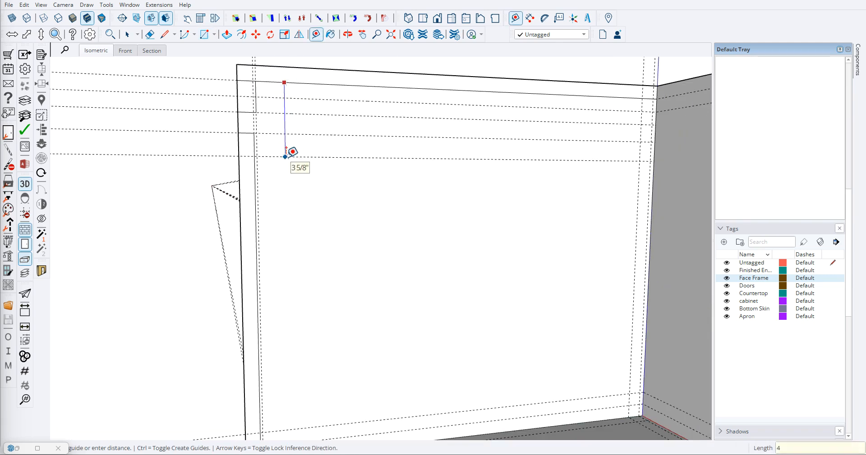
key(Return)
- Place a vertical guide 3/4" behind the innermost front guide on the left end face for the apron's thickness
scroll(269, 178, up, 2)
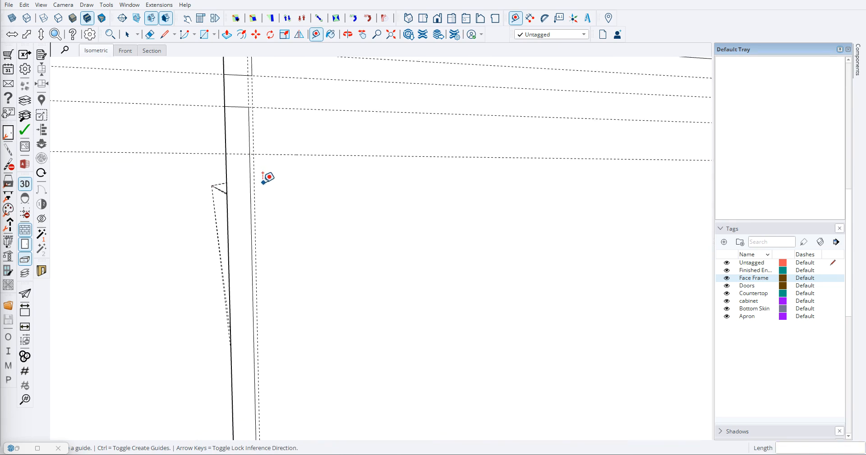
click(254, 186)
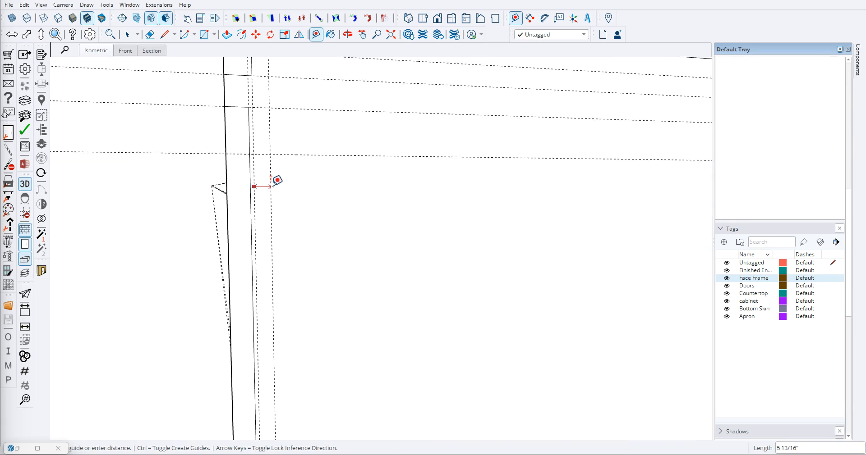
text(.75)
key(Return)
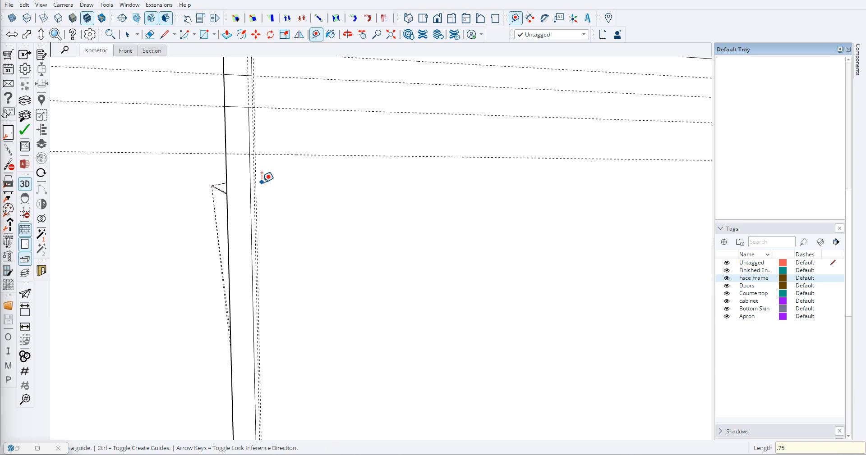
scroll(273, 169, up, 2)
scroll(273, 181, down, 2)
click(253, 174)
middle_drag(274, 168, 270, 196)
text(.75)
key(Return)
scroll(284, 202, down, 3)
- Draw the apron's 4" by 3/4" rectangle behind the front rail, from the top strip down to the 4" guide
key(r)
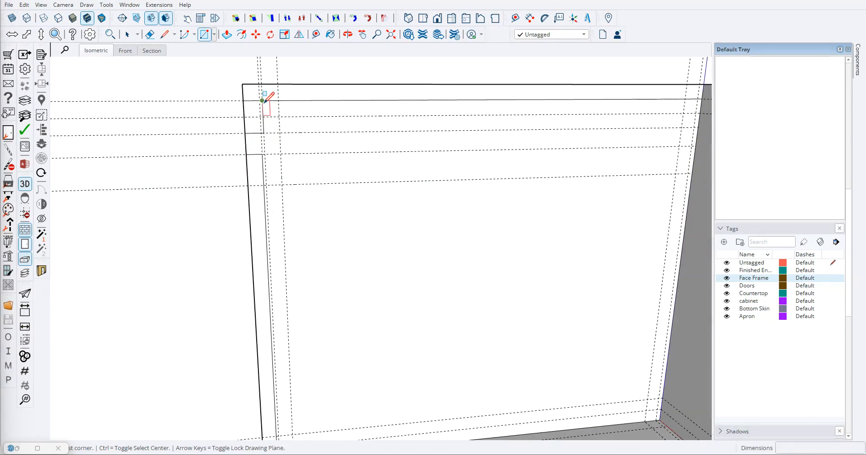
click(262, 100)
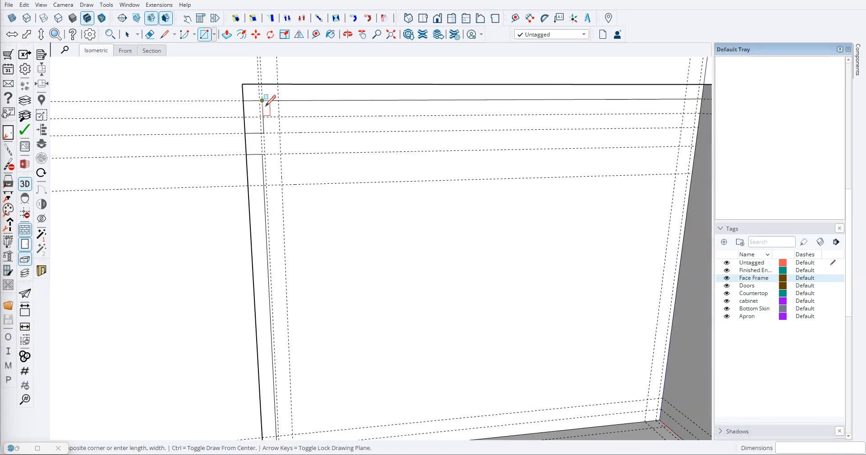
click(283, 185)
key(space)
- Draw a 15 1/4" vertical line from the apron's lower front corner down to the base
middle_drag(284, 197, 301, 200)
scroll(298, 229, down, 3)
key(l)
scroll(282, 194, up, 2)
click(276, 192)
scroll(289, 250, down, 2)
middle_drag(289, 249, 299, 277)
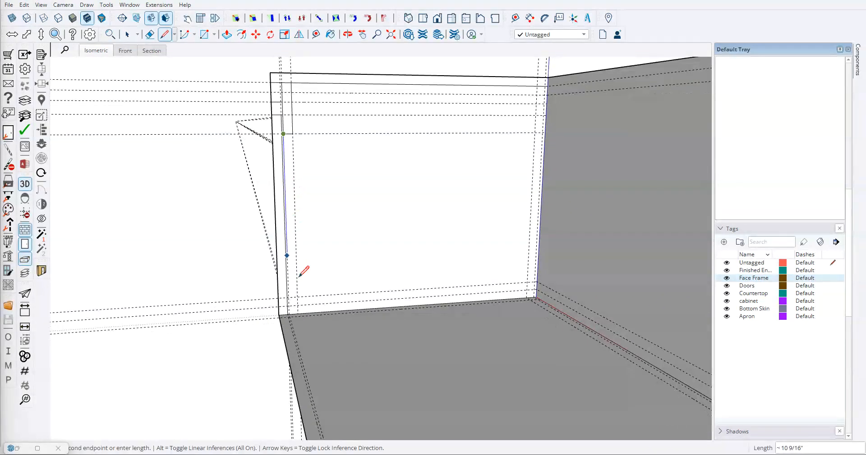
scroll(290, 298, up, 3)
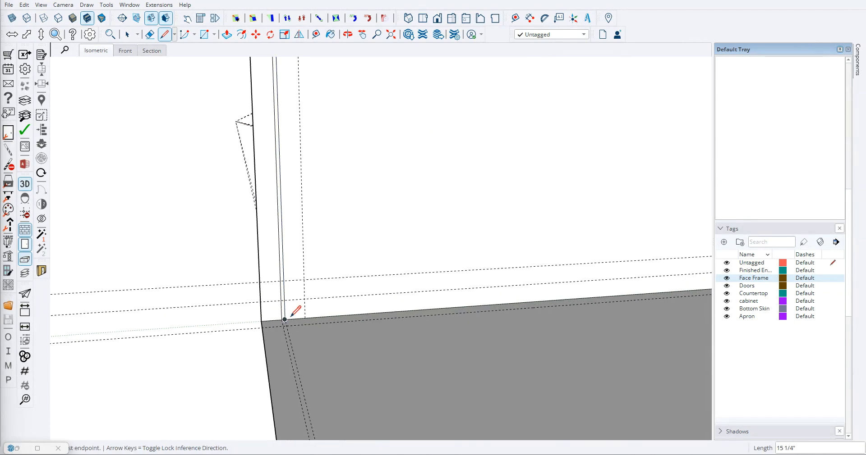
- Draw the bottom skin's 3/4" by 23 1/8" rectangle along the base and the cabinet bottom's 3/4" by 22 1/8" rectangle on top of it
key(r)
click(285, 320)
middle_drag(299, 306, 556, 283)
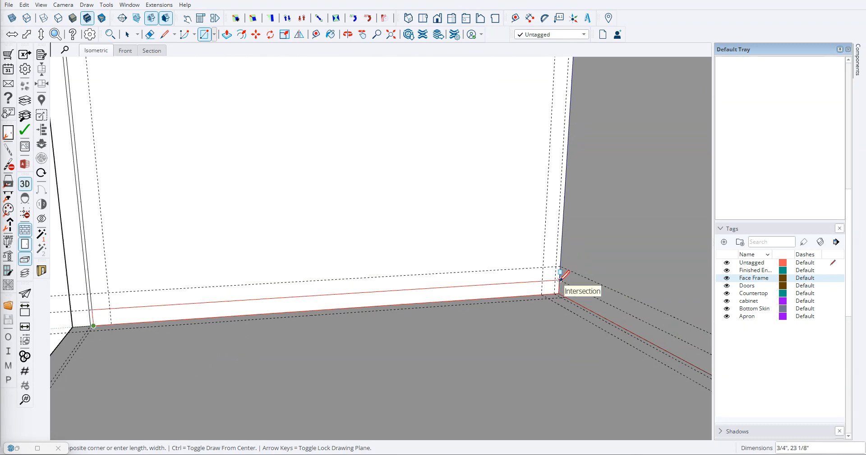
click(560, 279)
click(92, 309)
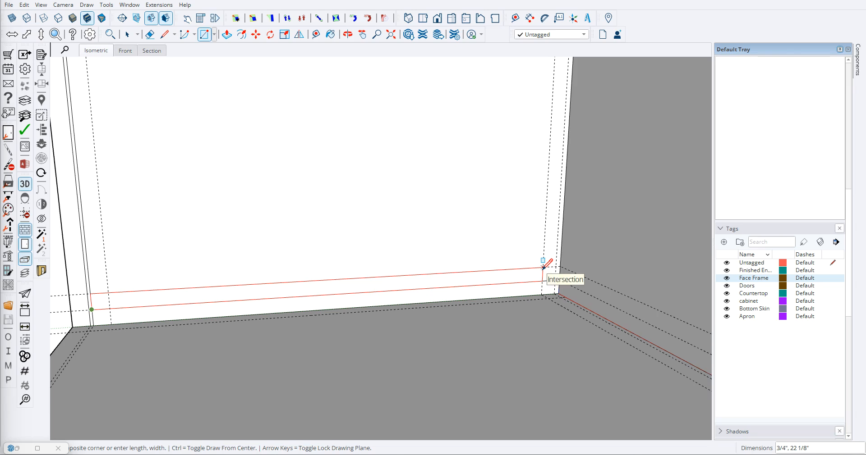
click(544, 267)
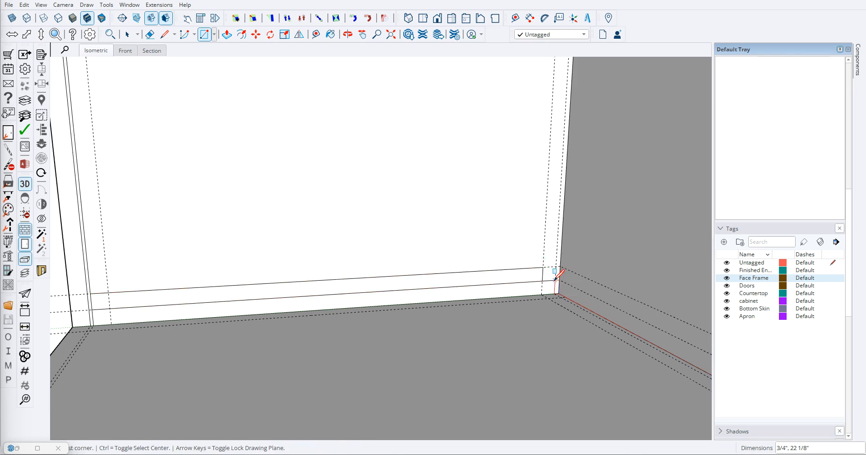
- Draw the back's upright rectangle between the rear guides, from bottom skin to top strip, and the cabinet top's rectangle from it to the apron
click(557, 278)
middle_drag(561, 270, 554, 126)
click(555, 120)
click(554, 120)
click(234, 132)
- Erase the vertical guides and the upper horizontal guides crossing the left end face
key(e)
drag(239, 223, 264, 141)
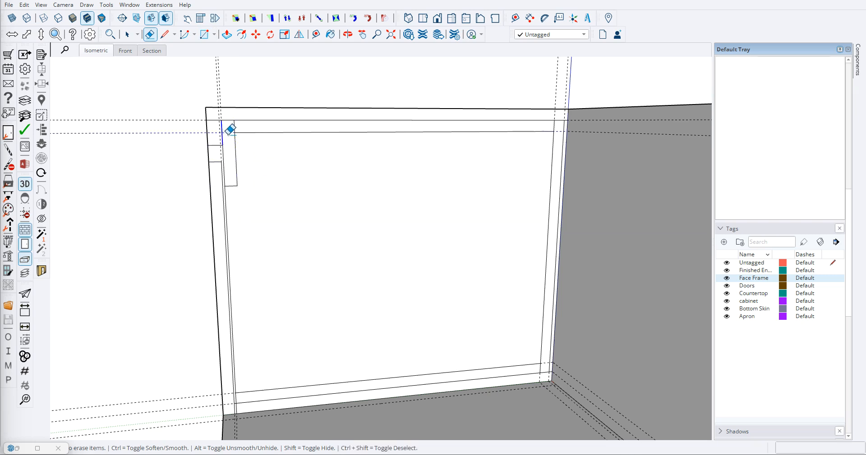
scroll(230, 131, up, 1)
drag(231, 128, 231, 138)
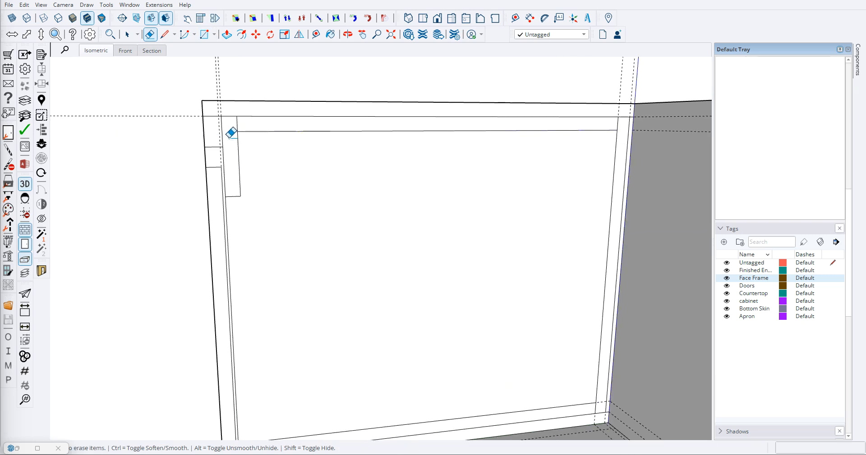
drag(229, 90, 203, 96)
scroll(199, 156, up, 1)
scroll(189, 126, down, 1)
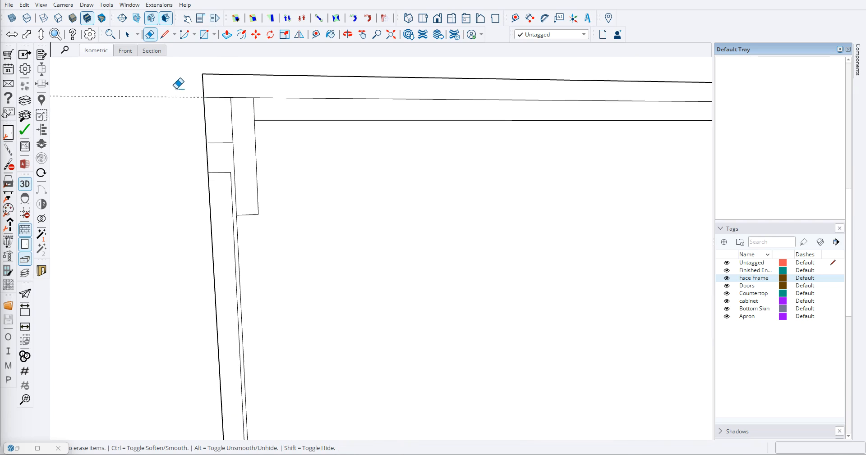
- Erase the two horizontal guides just above the base on the left end face
scroll(244, 187, down, 2)
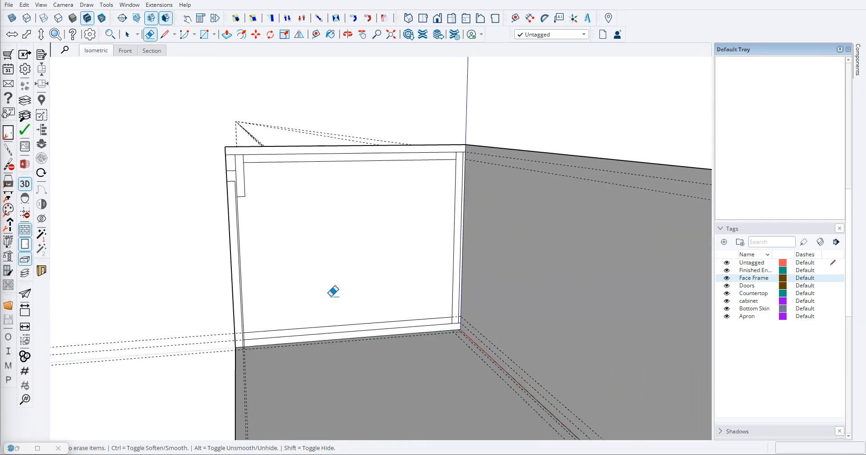
scroll(247, 342, up, 4)
scroll(257, 331, down, 2)
scroll(248, 334, up, 1)
scroll(244, 330, up, 2)
scroll(228, 289, down, 2)
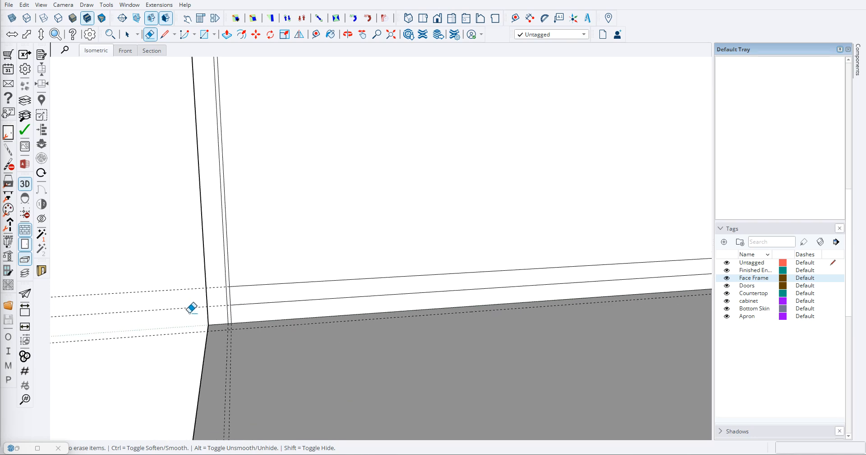
scroll(276, 277, down, 2)
scroll(263, 178, down, 1)
scroll(238, 176, up, 2)
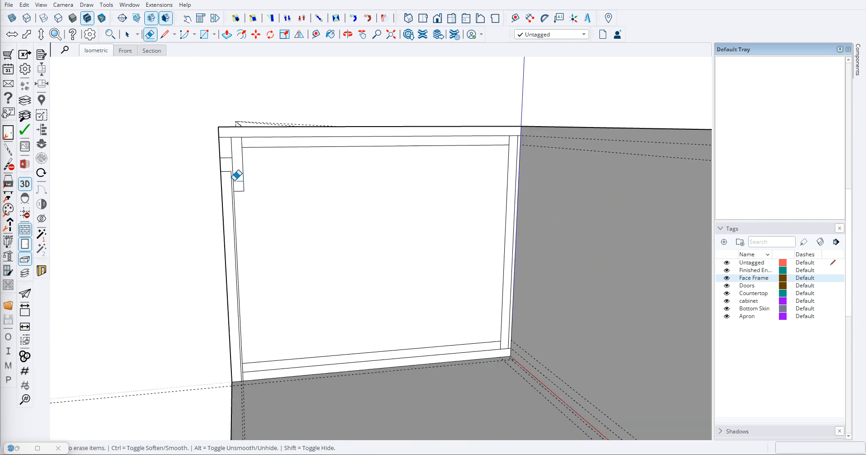
- Place a horizontal guide 3/4" below the top edge of the door's rectangle
scroll(230, 175, up, 2)
scroll(206, 179, up, 2)
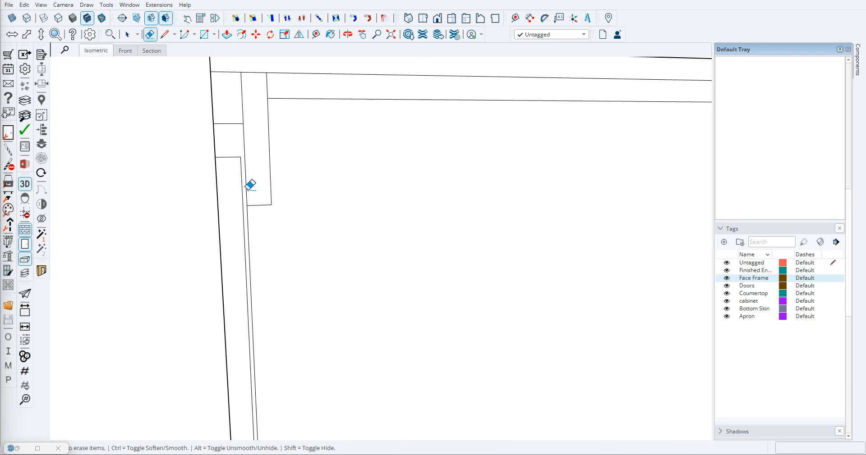
key(t)
scroll(234, 179, up, 2)
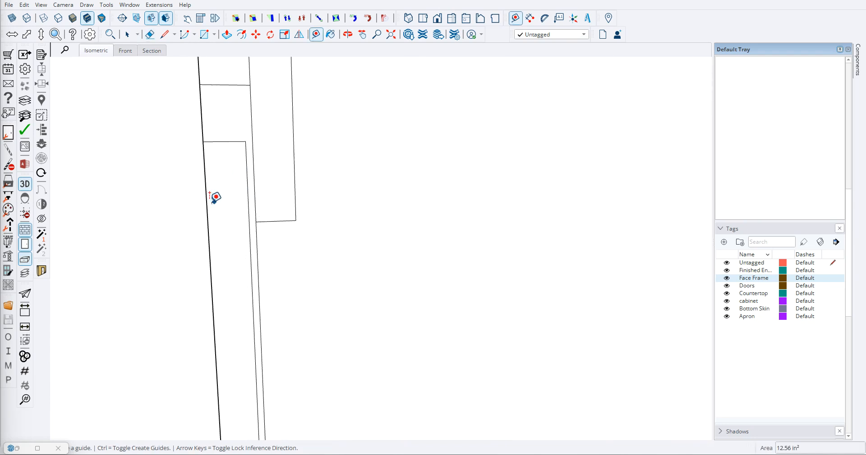
click(224, 141)
text(1)
key(Return)
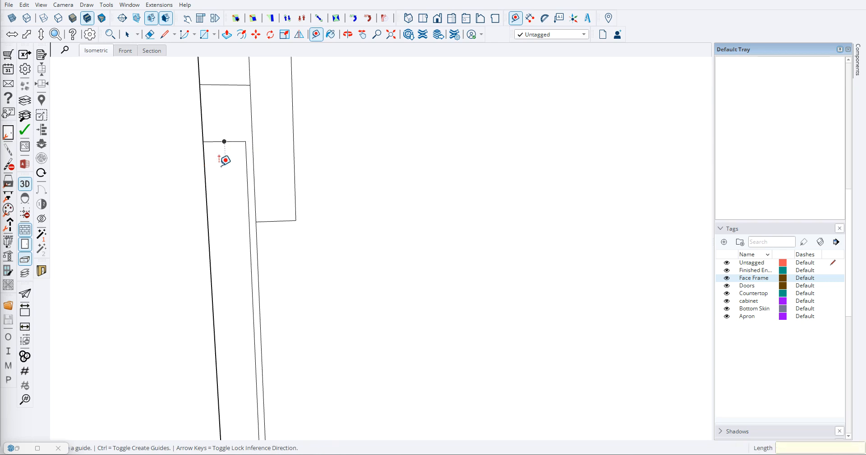
click(224, 141)
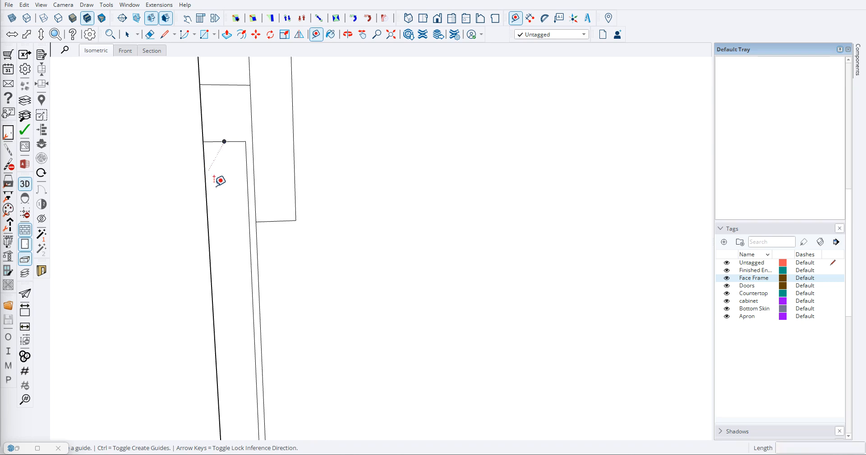
text(.75)
key(Return)
- Draw the door's diagonal top bevel from its front corner to the guide at its back edge, and erase the cut-off corner and the guide
key(l)
click(203, 141)
click(247, 182)
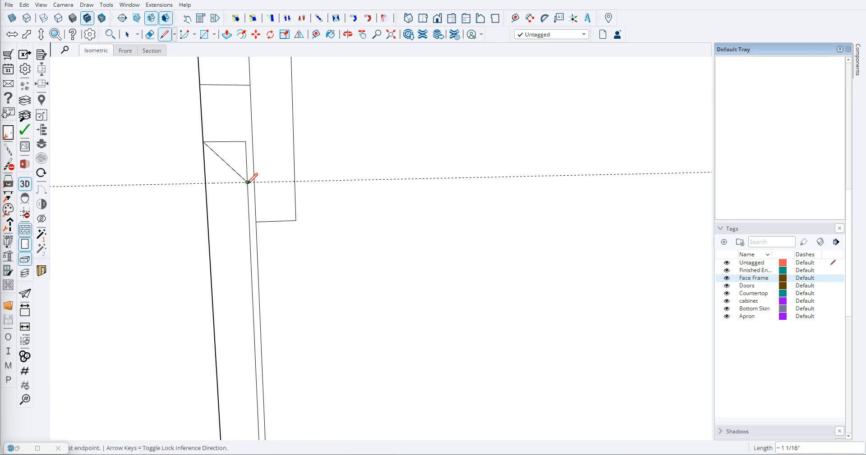
key(e)
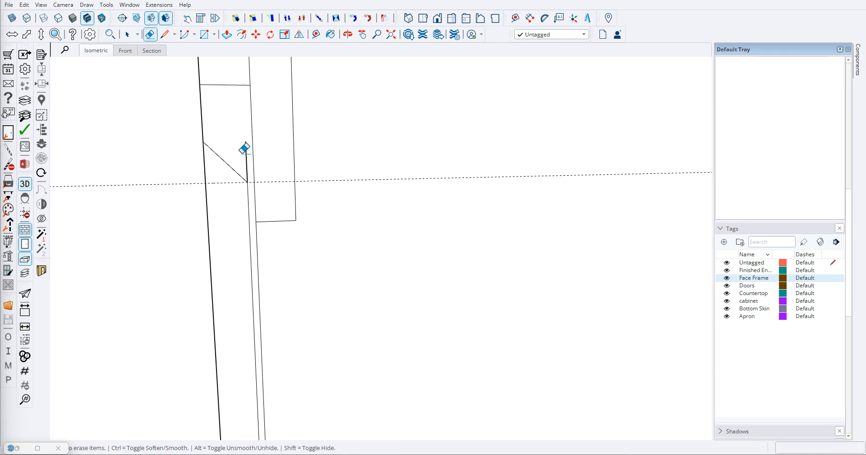
scroll(226, 198, down, 3)
- Measure the length of the door's top bevel with a temporary dimension
scroll(219, 199, up, 3)
key(d)
click(193, 118)
click(250, 168)
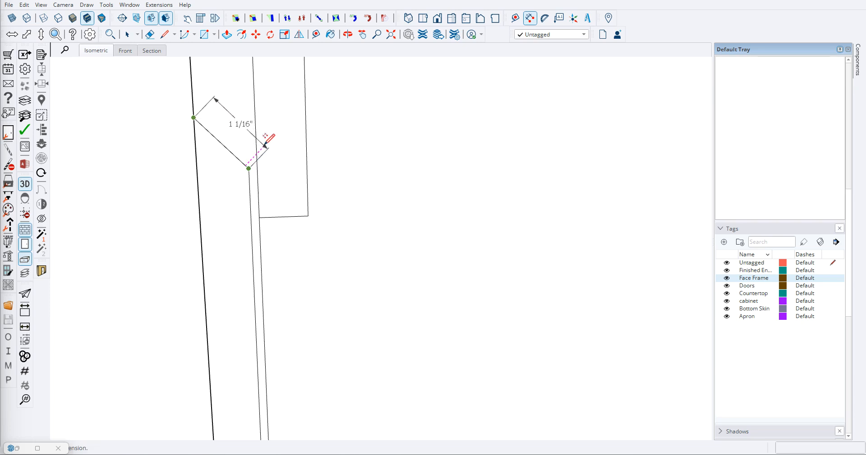
key(Escape)
scroll(221, 163, down, 4)
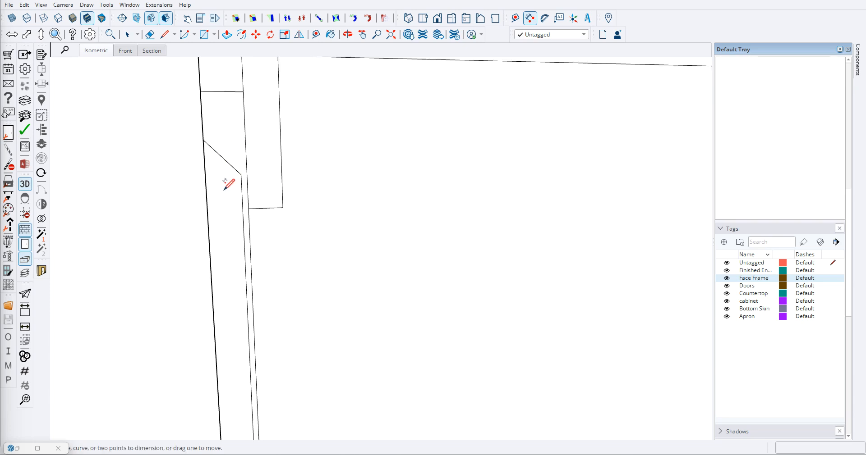
- Examine the part profiles on the left end face, from the front rail and door to the back panel
key(e)
scroll(206, 142, down, 4)
scroll(183, 155, up, 4)
middle_drag(256, 155, 222, 188)
scroll(257, 191, down, 8)
mouse_move(298, 200)
middle_down()
mouse_move(377, 199)
mouse_move(270, 193)
middle_up()
scroll(250, 190, up, 3)
scroll(243, 185, up, 3)
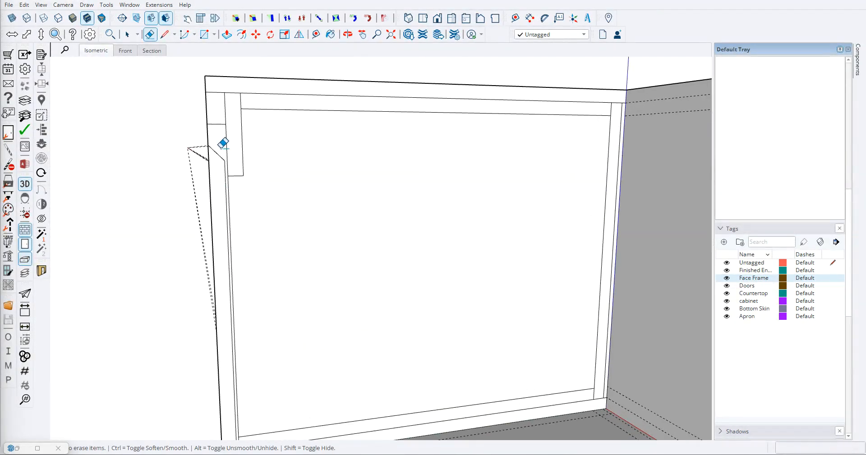
scroll(229, 151, down, 3)
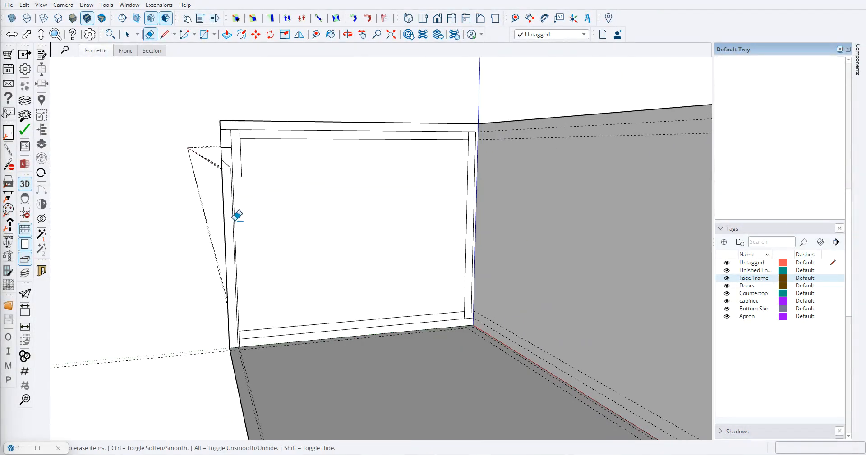
scroll(237, 228, down, 3)
scroll(232, 195, up, 3)
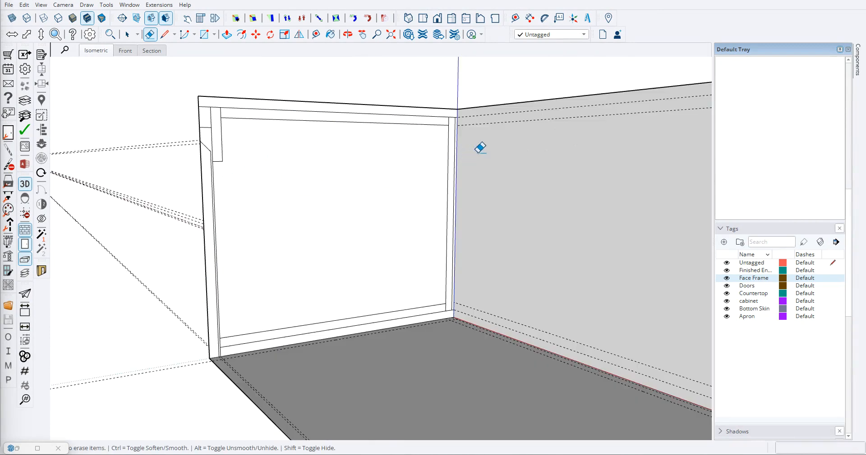
- Place a horizontal guide 3" below the top strip's lower edge, near the back of the left end face
key(t)
scroll(469, 155, up, 3)
click(428, 104)
text(3)
key(Return)
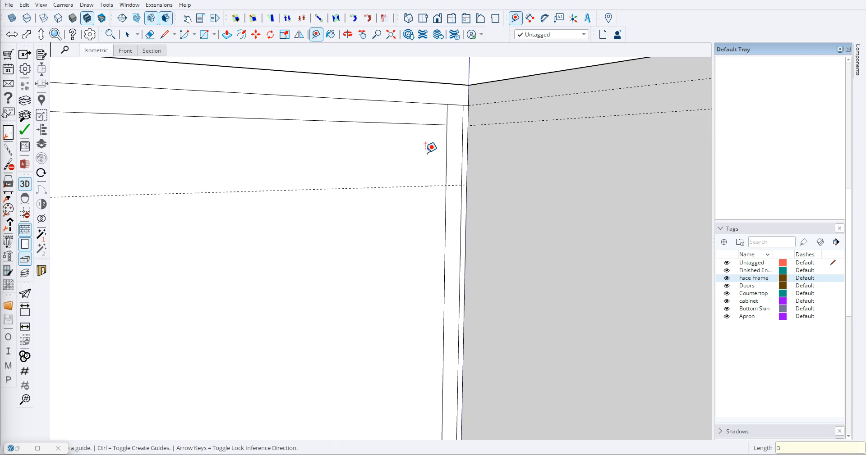
- Draw a short line along the 3" guide from the back panel to the end face's rear edge, and erase the guide
key(l)
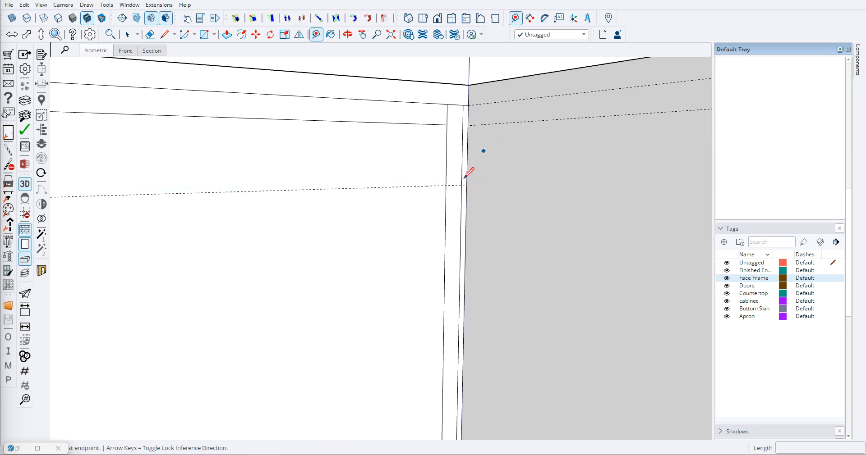
scroll(472, 168, up, 1)
click(464, 187)
key(space)
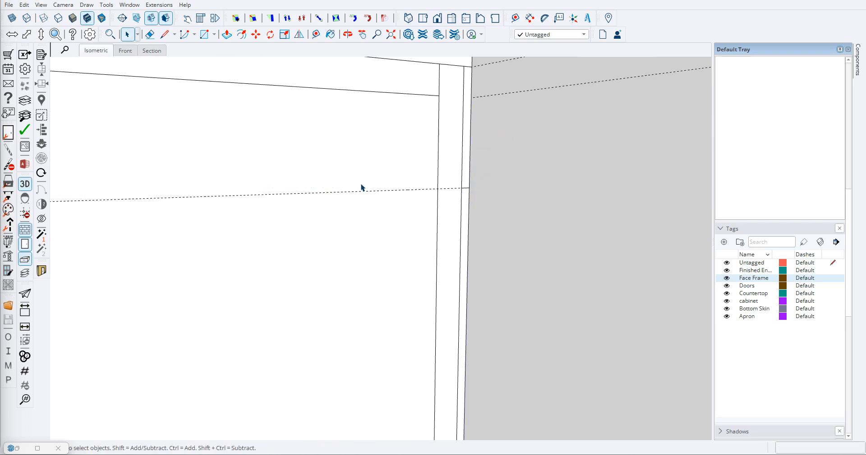
key(e)
scroll(367, 276, down, 5)
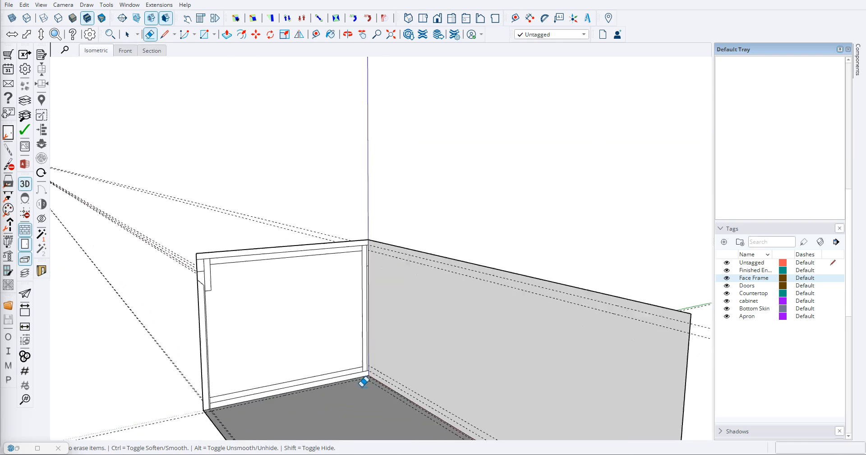
- Place a horizontal guide 3" above the bottom strip's upper edge, near the back of the left end face
scroll(365, 382, up, 5)
key(t)
scroll(360, 360, up, 3)
click(340, 341)
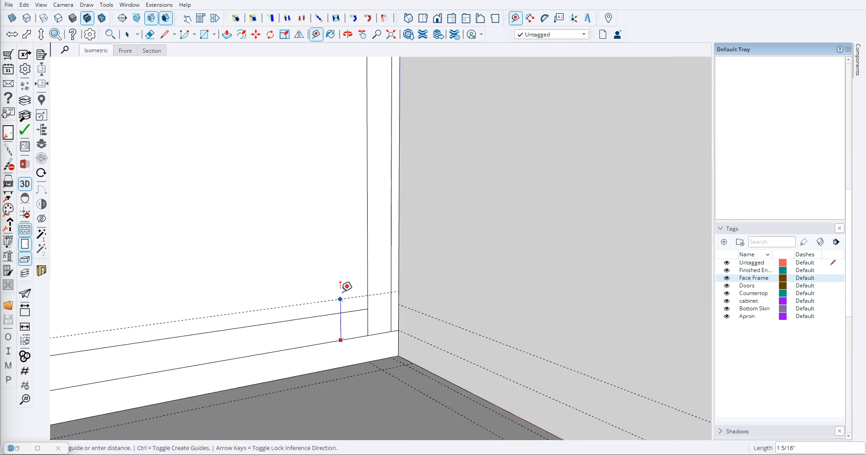
text(3)
key(Return)
- Draw a 1/4" line along the lower guide from the back panel to the end face's rear edge, and erase that guide
key(l)
click(398, 225)
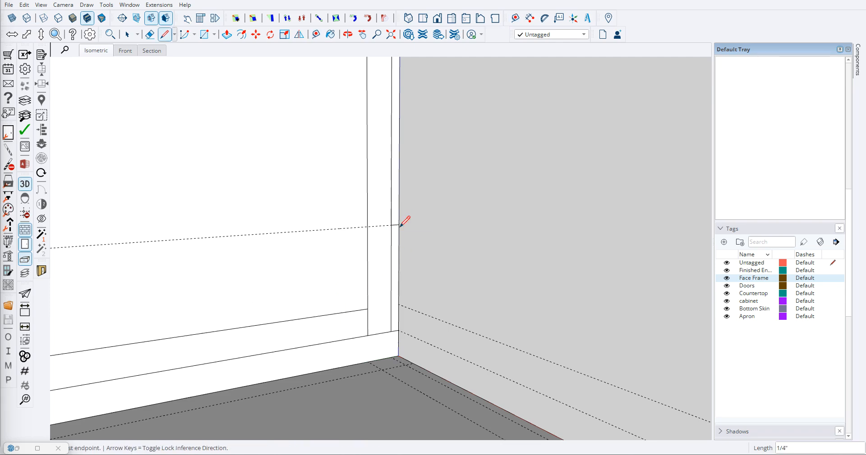
key(Escape)
key(space)
scroll(310, 251, down, 8)
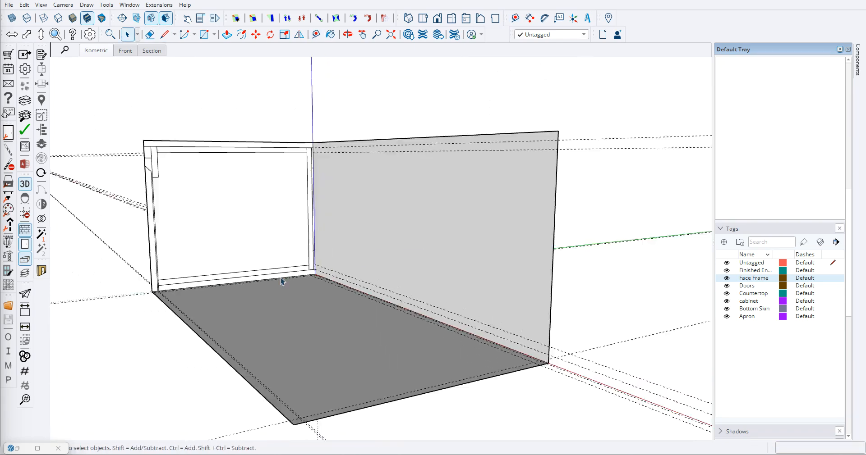
scroll(333, 273, down, 2)
key(r)
scroll(316, 275, up, 8)
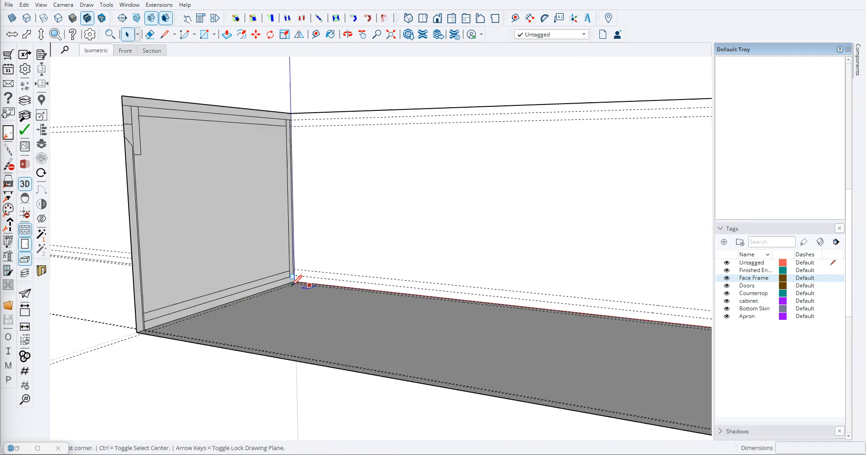
click(297, 278)
scroll(441, 282, down, 6)
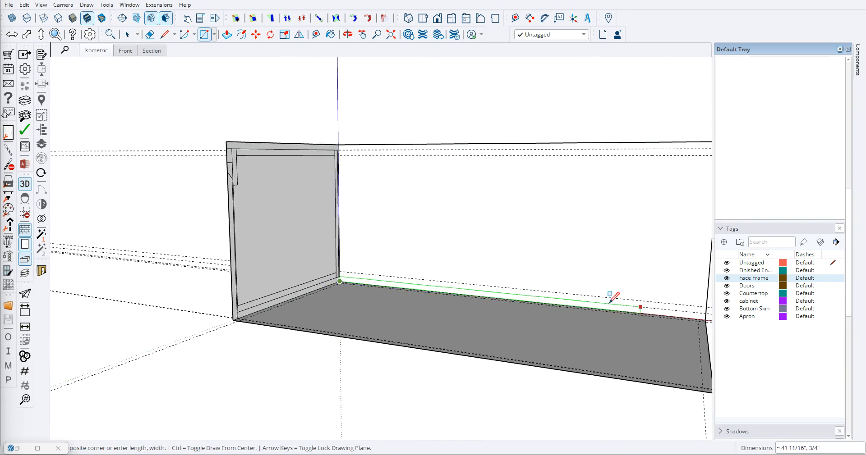
scroll(624, 302, up, 2)
scroll(574, 299, down, 2)
- Place a vertical guide on the back face 3/4" in from its right edge, meeting the base face's guide
key(t)
scroll(655, 306, up, 5)
click(624, 276)
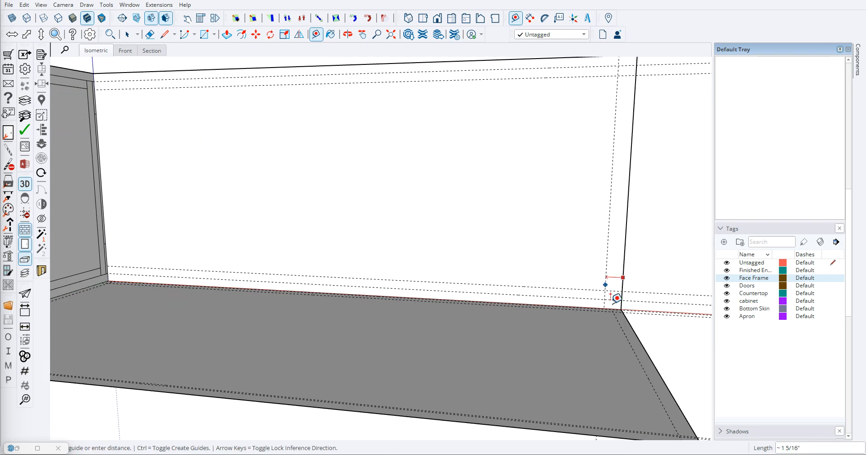
scroll(609, 309, up, 4)
scroll(614, 307, up, 3)
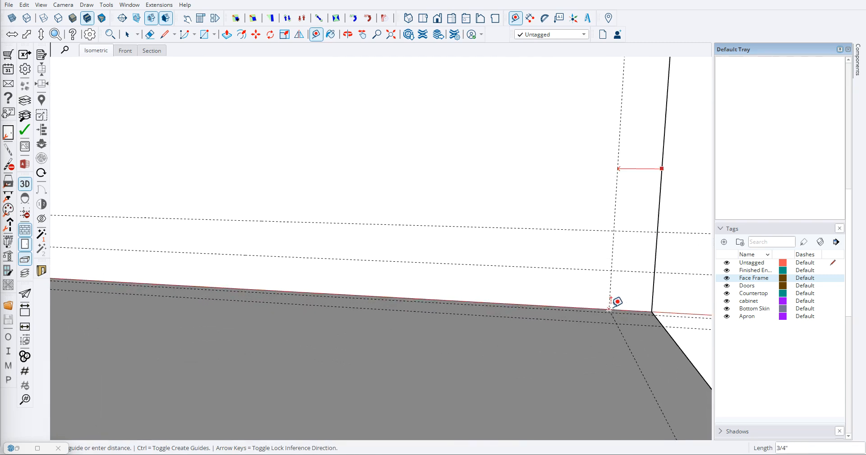
click(613, 305)
scroll(488, 267, down, 7)
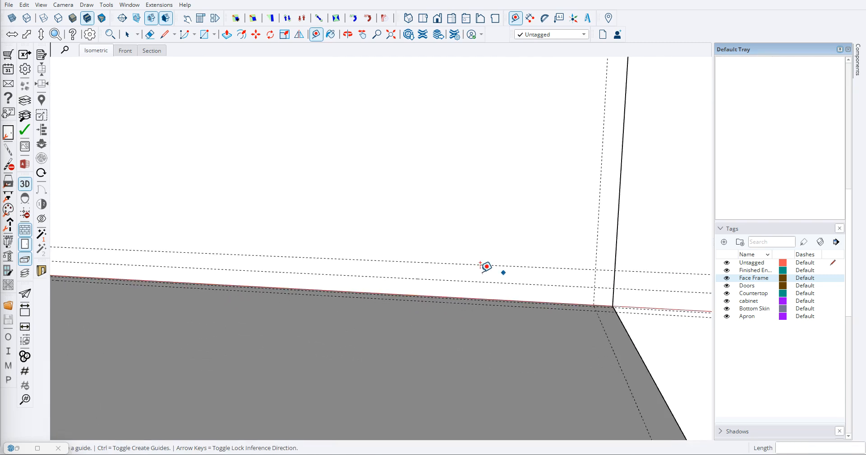
scroll(313, 274, down, 4)
- Examine the finished vanity's face frame and right end panel, opening its group for a look, and return to the new model
key(space)
scroll(532, 246, up, 6)
middle_drag(626, 252, 566, 232)
scroll(541, 257, down, 6)
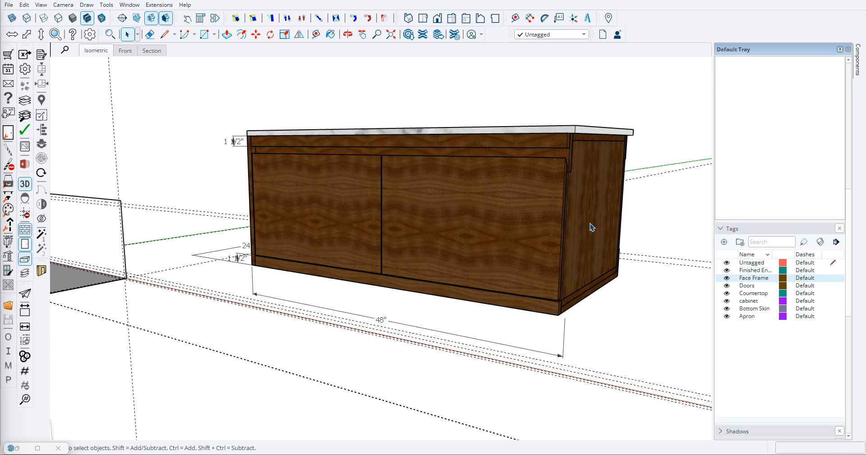
double_click(592, 258)
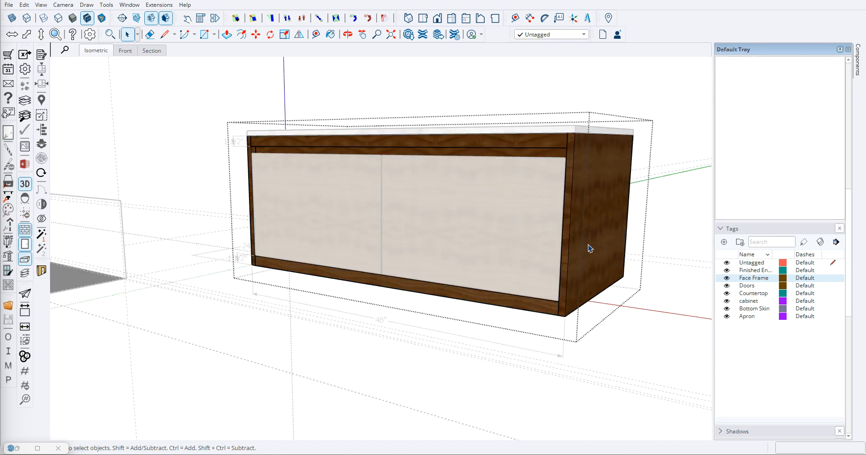
click(641, 345)
scroll(500, 261, down, 3)
middle_drag(476, 264, 501, 258)
scroll(502, 254, down, 6)
shift+middle_drag(328, 247, 402, 237)
scroll(403, 237, up, 3)
scroll(404, 236, up, 4)
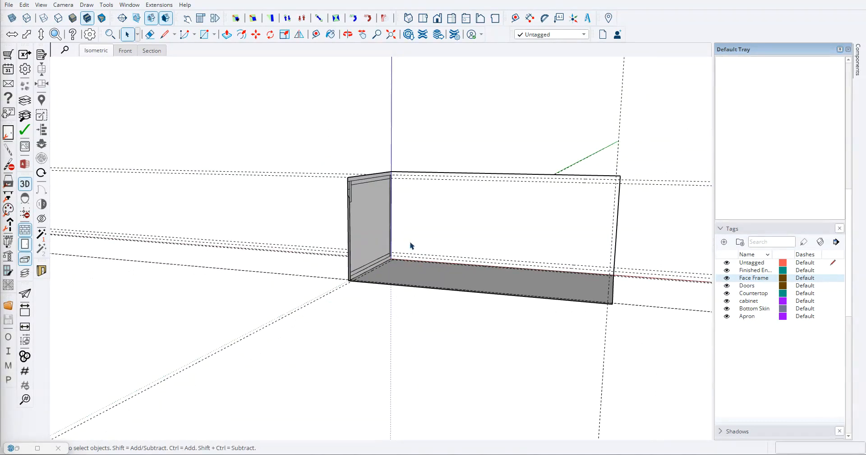
- Place a guide on the base face 3/4" inward from the existing guide beside the left end face
key(t)
scroll(386, 243, up, 10)
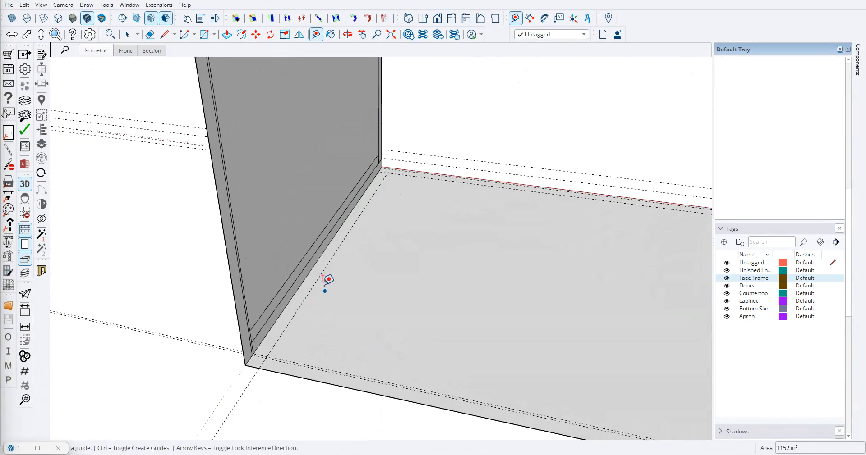
click(321, 272)
text(.75)
key(Return)
- Carry the base face's two left guides up the back face as vertical guides
scroll(386, 167, up, 5)
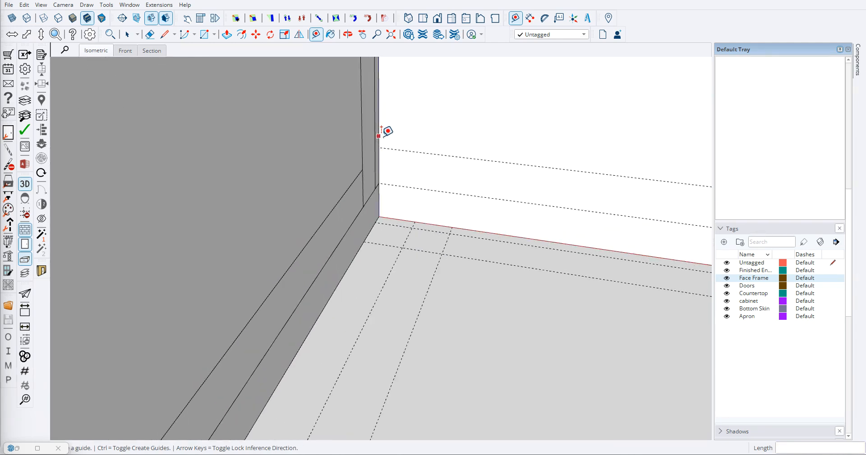
click(416, 219)
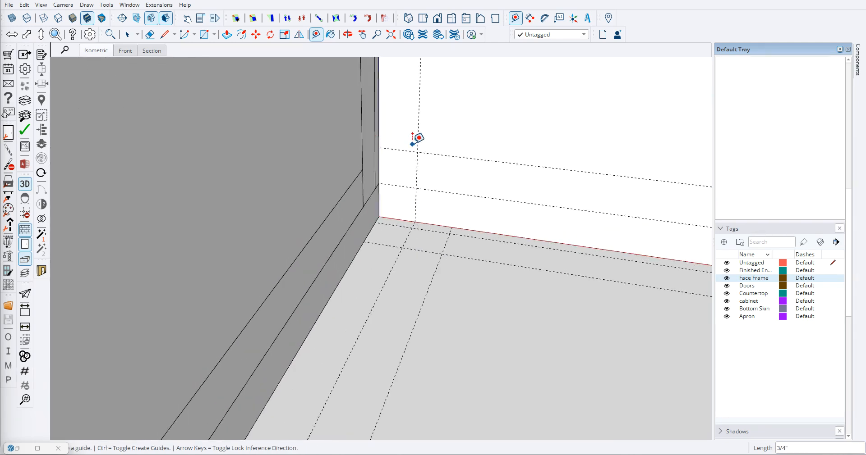
click(449, 222)
scroll(377, 216, down, 6)
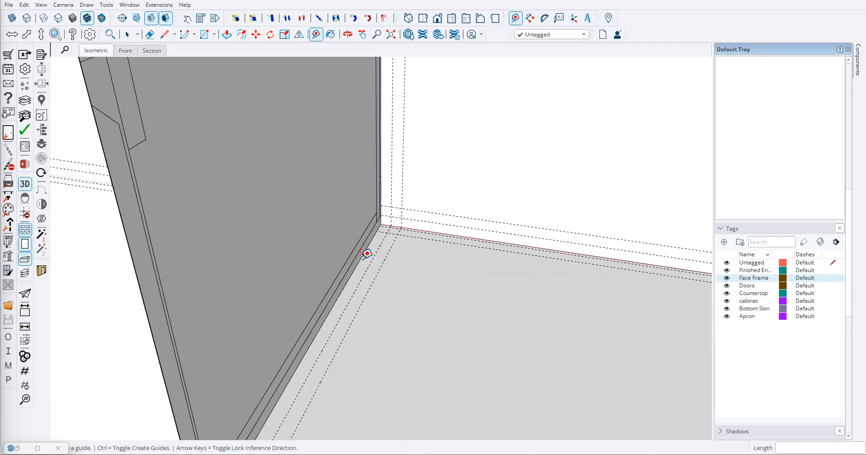
- Place second guides 3/4" inward from the right-hand guides on the back face and on the base face
scroll(376, 277, down, 3)
middle_drag(499, 319, 523, 278)
scroll(525, 279, up, 6)
click(525, 276)
text(.75)
key(Return)
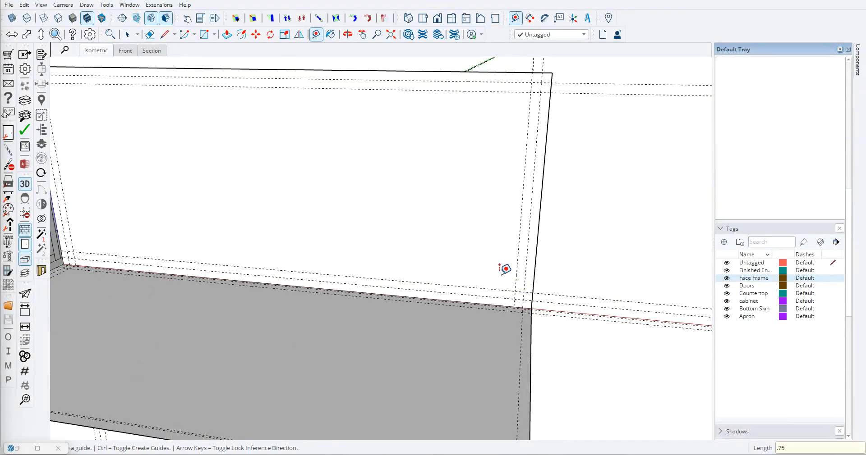
click(521, 342)
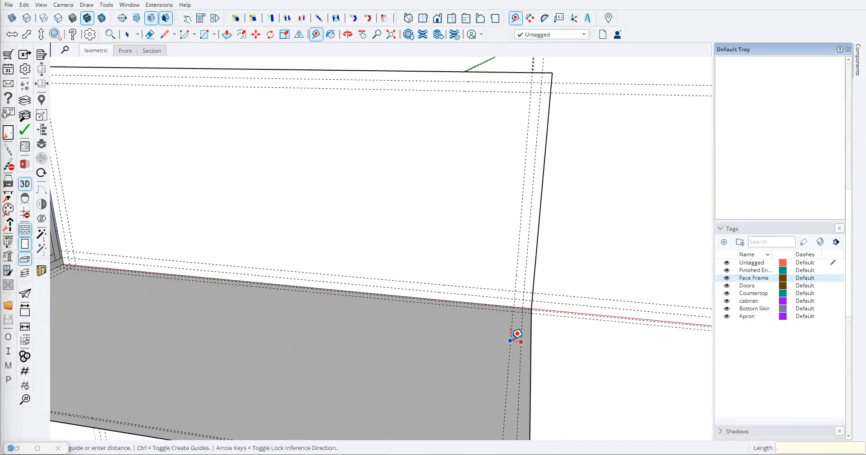
key(Return)
scroll(415, 166, down, 3)
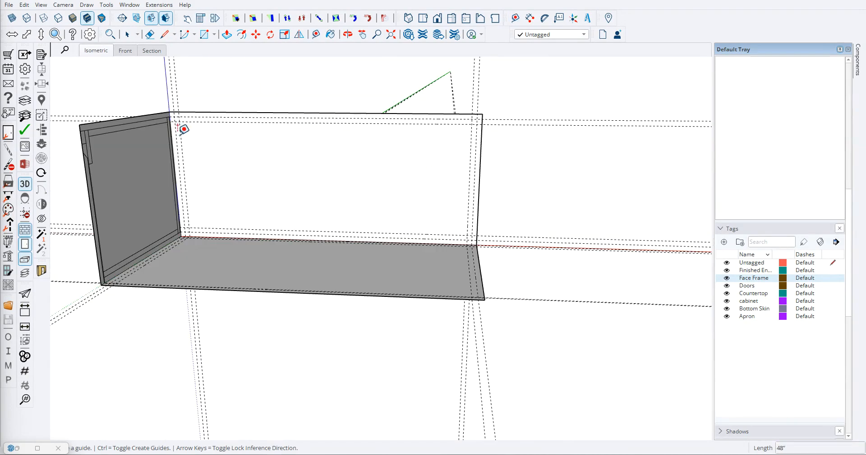
- Draw a 48" by 3/4" rectangle along the full top edge of the back face
scroll(170, 122, up, 4)
scroll(176, 110, up, 2)
key(r)
click(168, 86)
scroll(526, 135, down, 4)
scroll(653, 125, up, 2)
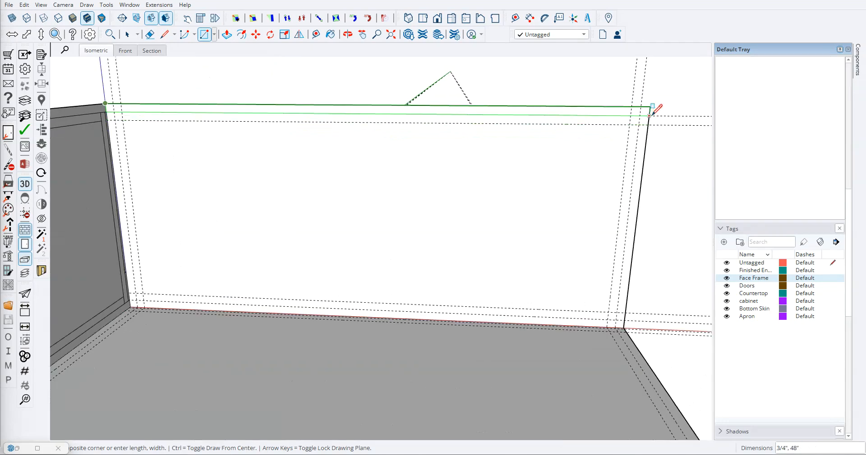
click(650, 108)
scroll(512, 136, down, 1)
- Draw 19 1/4" high rectangles down the left and right ends of the back face, from the top strip to the outer guides' feet
scroll(293, 135, up, 3)
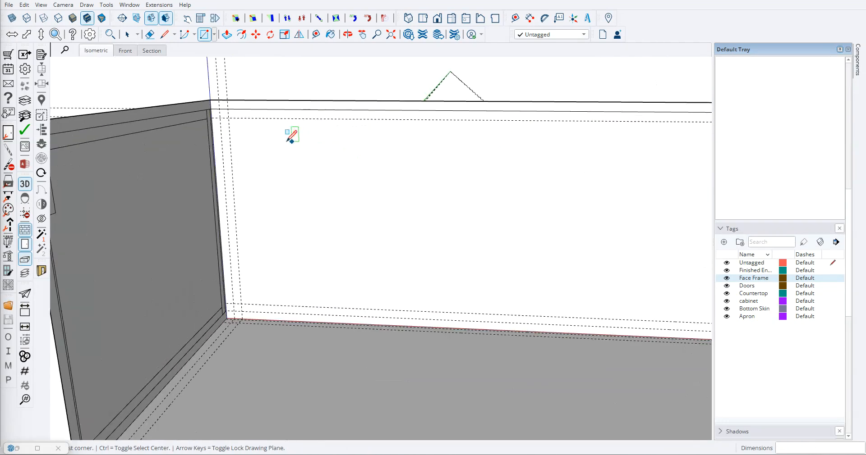
click(183, 92)
scroll(208, 401, up, 3)
click(233, 389)
scroll(223, 357, down, 2)
scroll(567, 211, up, 3)
click(566, 212)
scroll(534, 372, down, 2)
scroll(526, 419, up, 3)
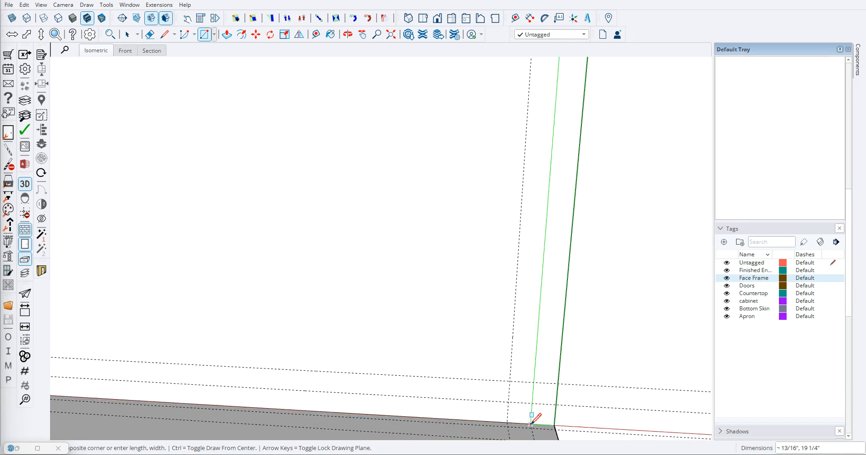
click(531, 424)
- Draw two stacked 46 1/2" by 3/4" rectangles along the bottom of the back face, between the two end strips
click(532, 424)
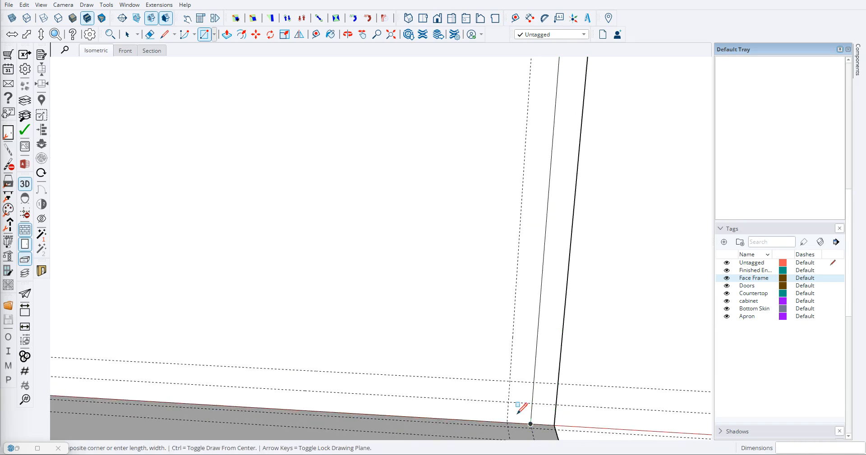
scroll(521, 409, down, 3)
scroll(185, 372, up, 3)
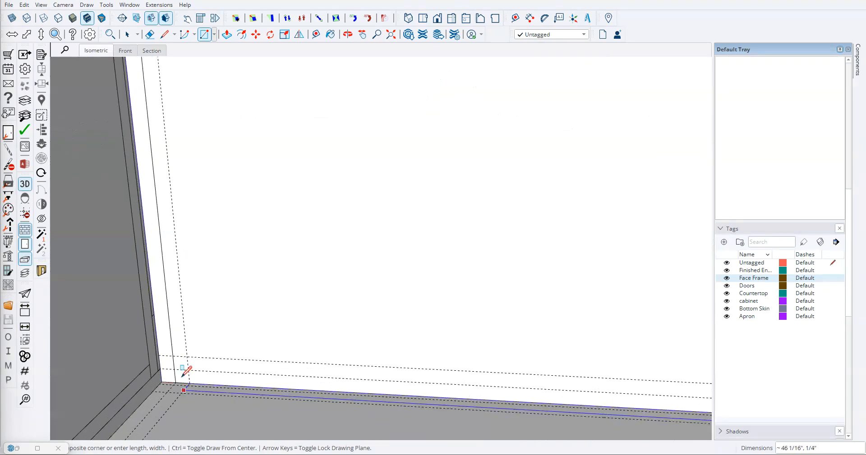
click(174, 367)
click(174, 367)
scroll(392, 366, down, 3)
scroll(499, 381, up, 3)
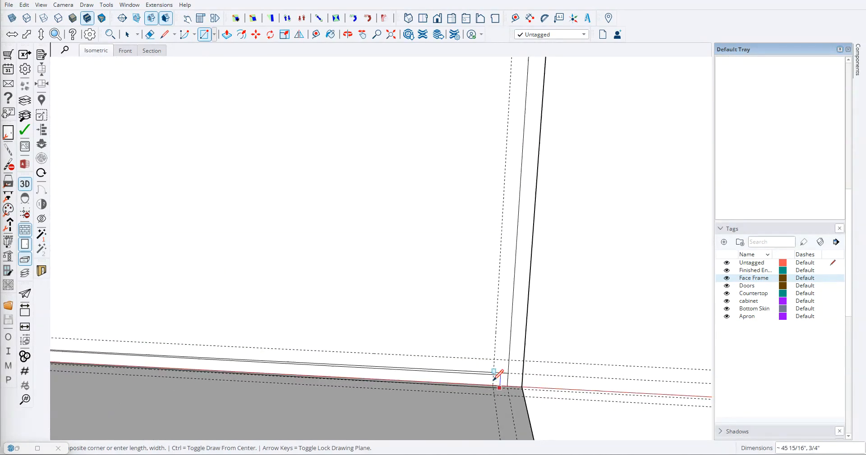
scroll(501, 378, up, 3)
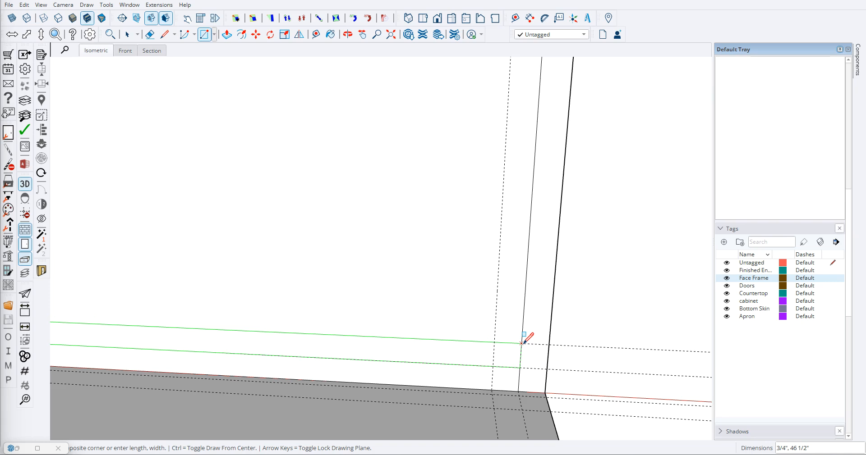
click(522, 343)
scroll(451, 335, down, 2)
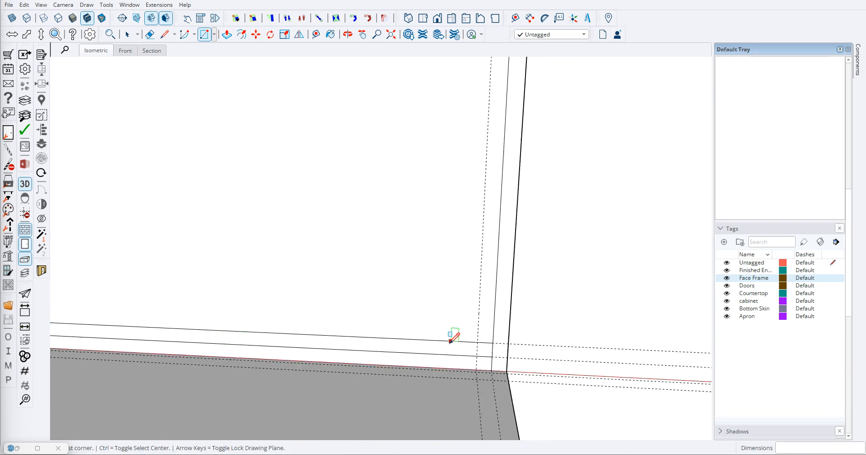
- Draw vertical rectangles just inside the right and left end strips, between the stacked bottom strips and the top strip
click(483, 344)
scroll(476, 336, down, 3)
scroll(485, 184, up, 3)
click(478, 157)
scroll(392, 238, down, 5)
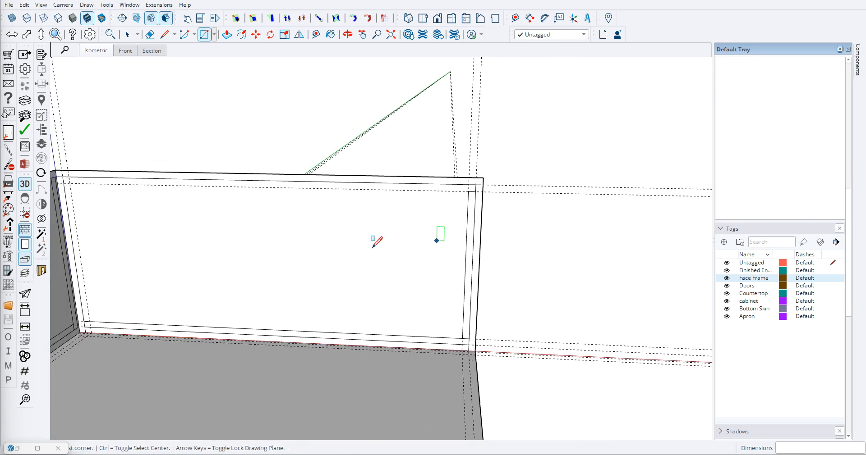
scroll(179, 295, up, 4)
click(170, 300)
scroll(175, 289, down, 4)
scroll(171, 145, up, 3)
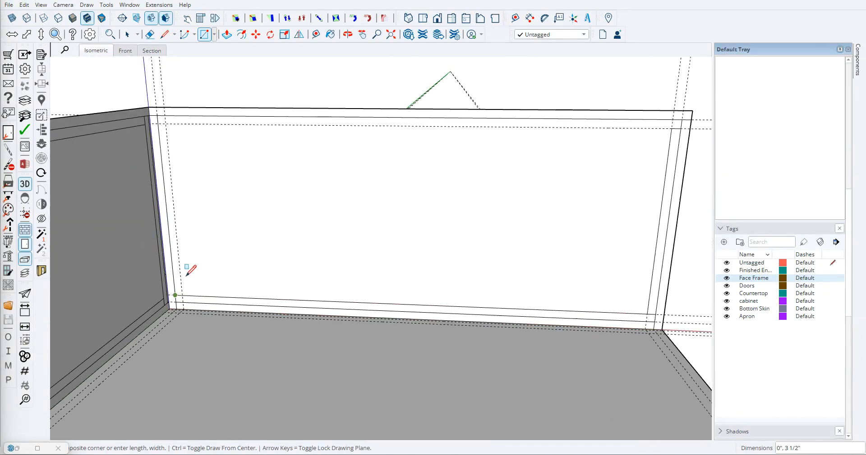
click(163, 110)
- Draw a horizontal rectangle directly under the back face's top strip, spanning between the end strips down to the lower guide
click(163, 109)
scroll(161, 107, down, 3)
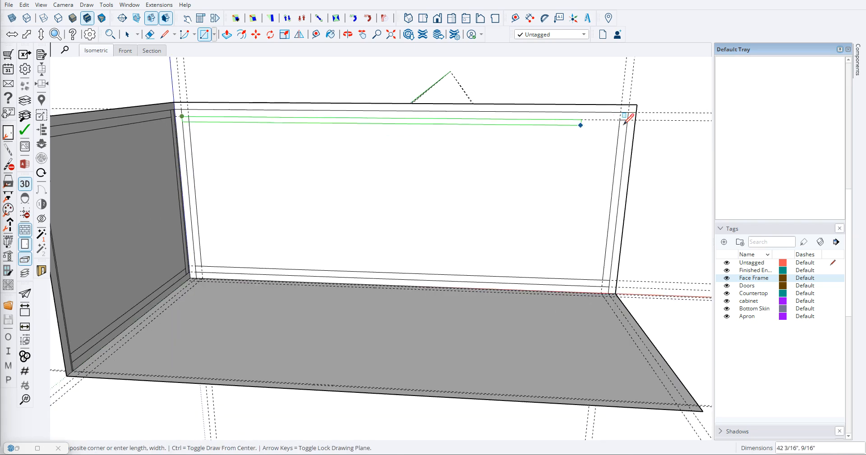
click(629, 111)
scroll(379, 199, down, 3)
scroll(301, 235, up, 6)
- Examine the part profiles on the back face together with those on the left end face
middle_drag(304, 246, 222, 245)
scroll(223, 247, down, 4)
middle_drag(309, 264, 374, 252)
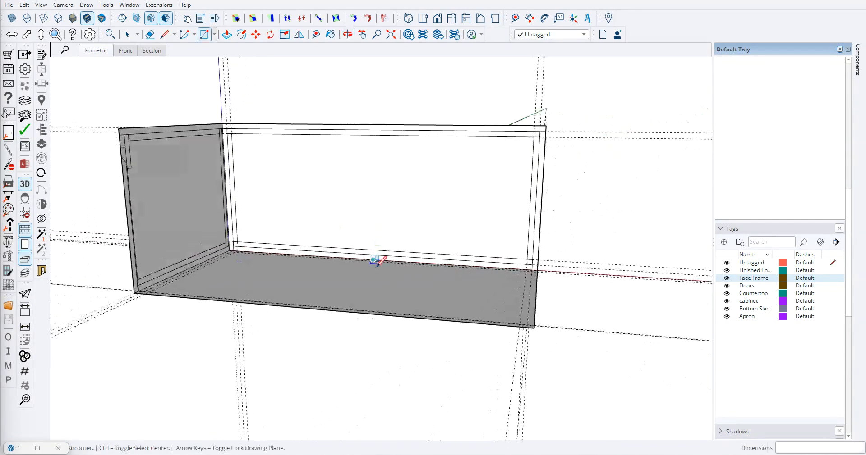
scroll(419, 257, down, 4)
middle_drag(331, 235, 340, 214)
scroll(316, 196, up, 6)
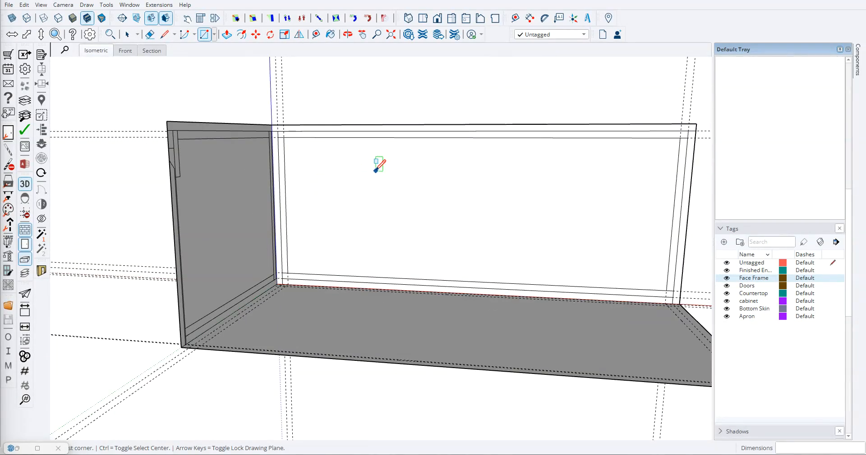
scroll(372, 168, down, 3)
middle_drag(367, 168, 294, 184)
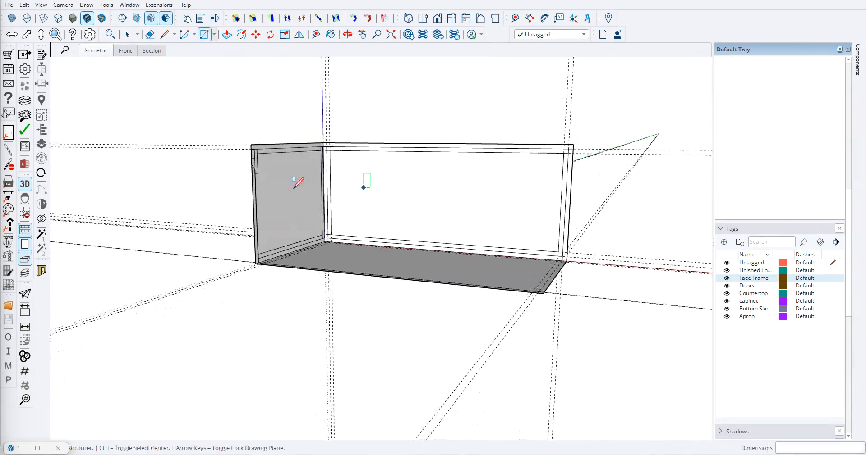
key(t)
scroll(361, 155, up, 5)
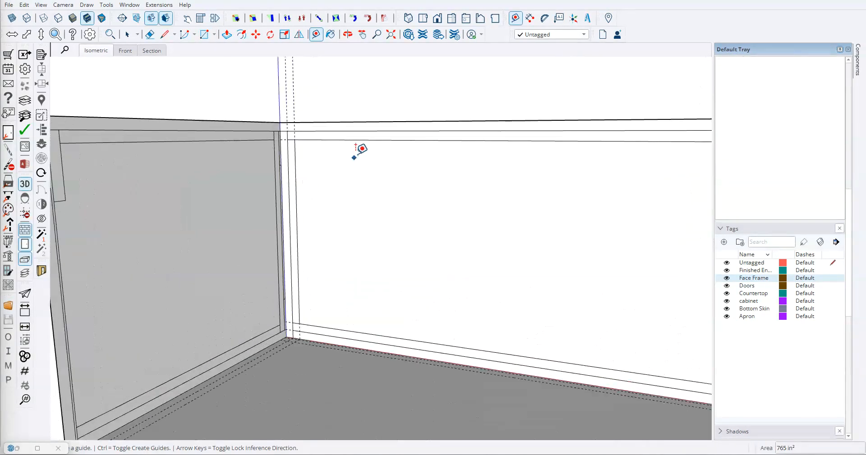
scroll(356, 151, down, 3)
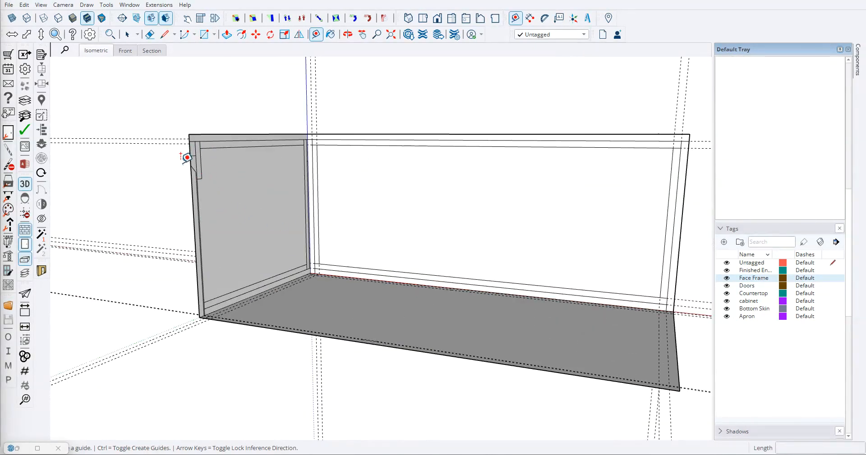
middle_drag(378, 208, 353, 182)
scroll(384, 138, up, 3)
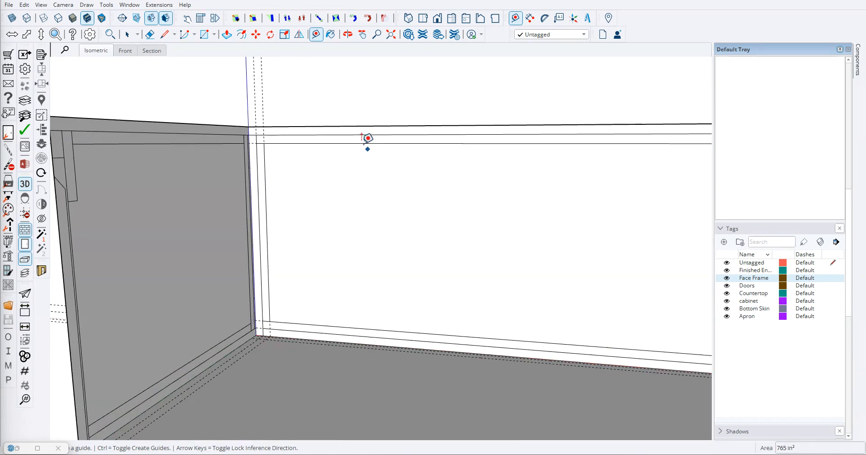
- Place a guide 4" below the top strip's lower edge on the back face and draw a 46 1/2" line along it between the end strips
click(361, 134)
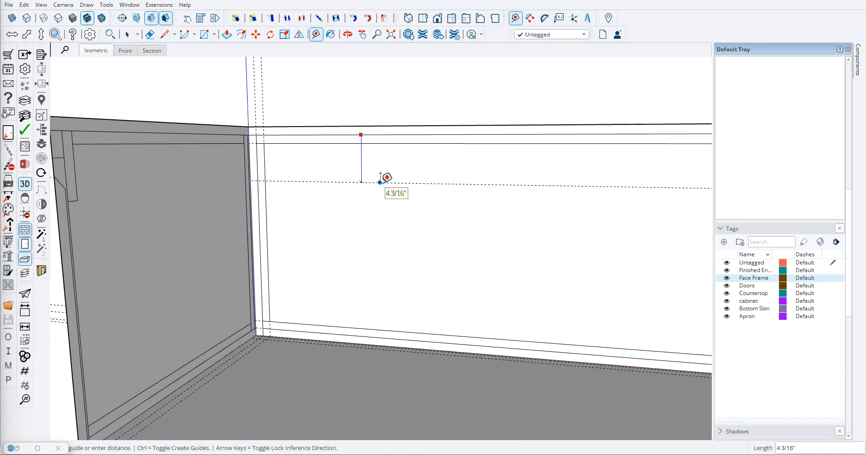
text(4l)
click(262, 178)
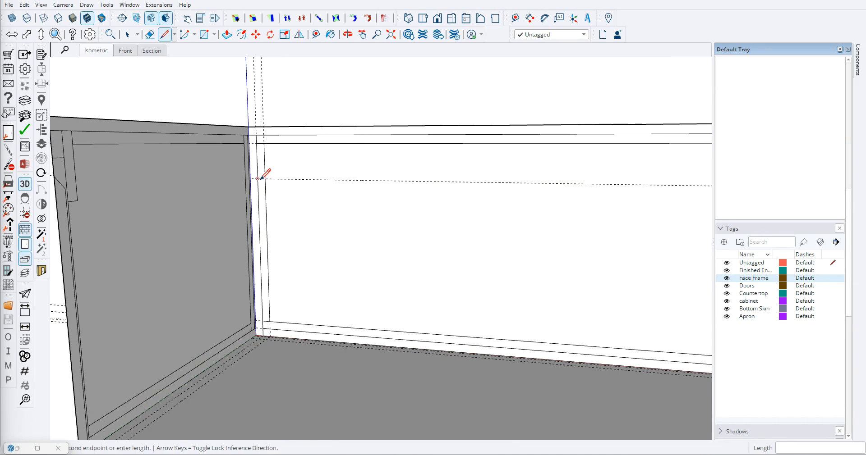
scroll(318, 182, down, 8)
scroll(469, 179, up, 3)
click(469, 180)
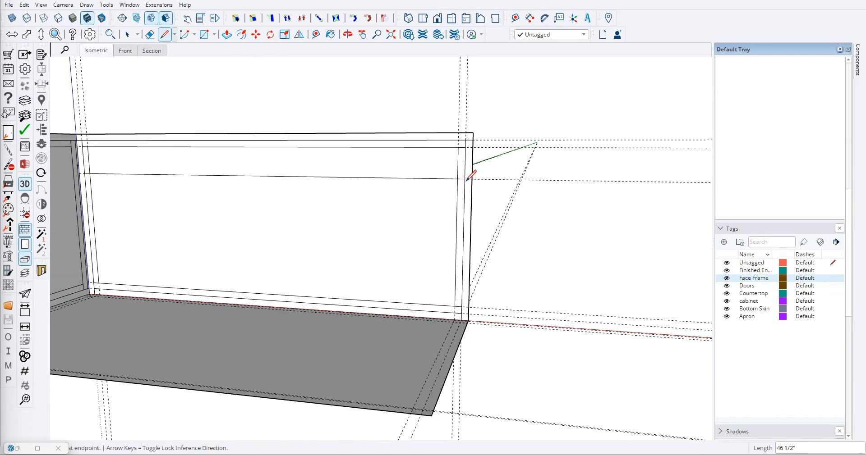
scroll(352, 199, down, 5)
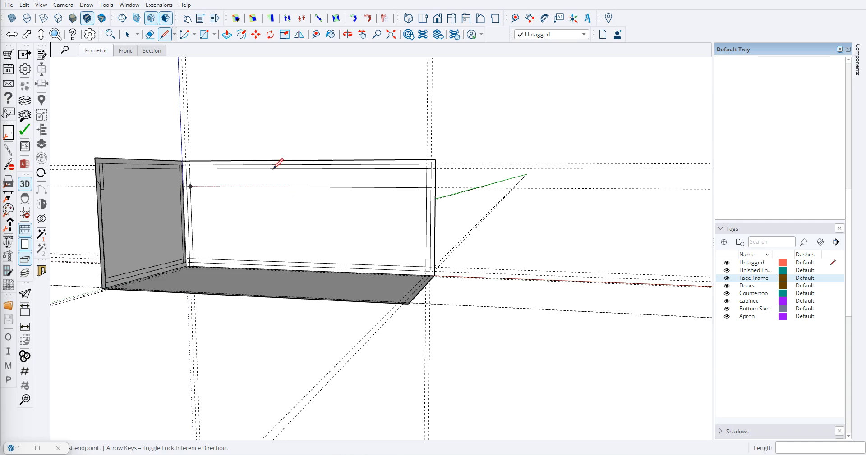
- Place a guide 1.5" below the back face's top strip and draw a line along it between the two end strips
scroll(281, 178, up, 3)
key(t)
click(291, 156)
text(1.5)
key(Return)
key(l)
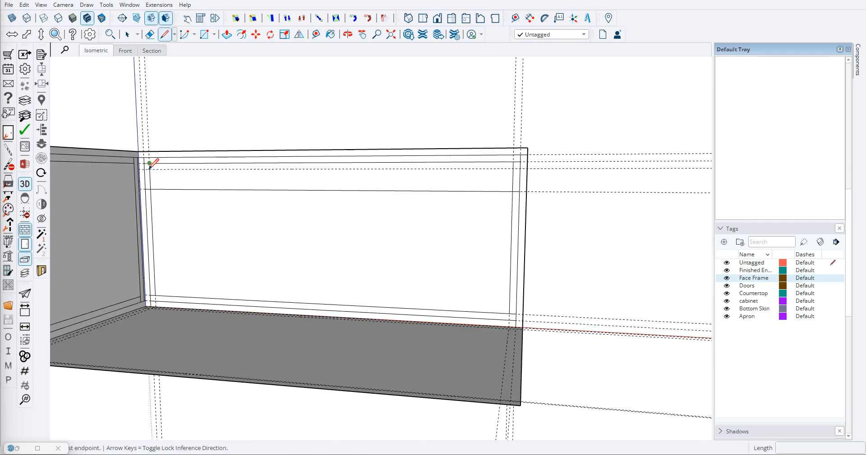
click(144, 170)
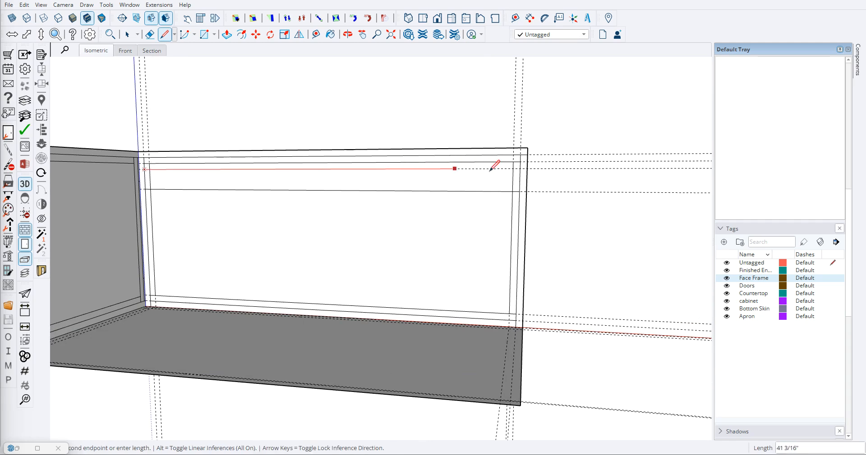
click(519, 168)
- Place a guide 1" below the 1.5" offset line on the back face and draw a line along it between the end strips
scroll(320, 192, up, 1)
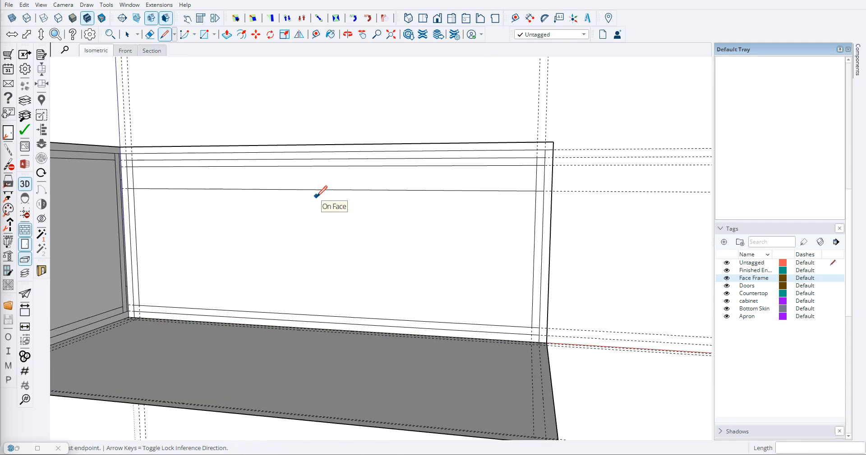
scroll(318, 198, up, 2)
key(t)
click(328, 155)
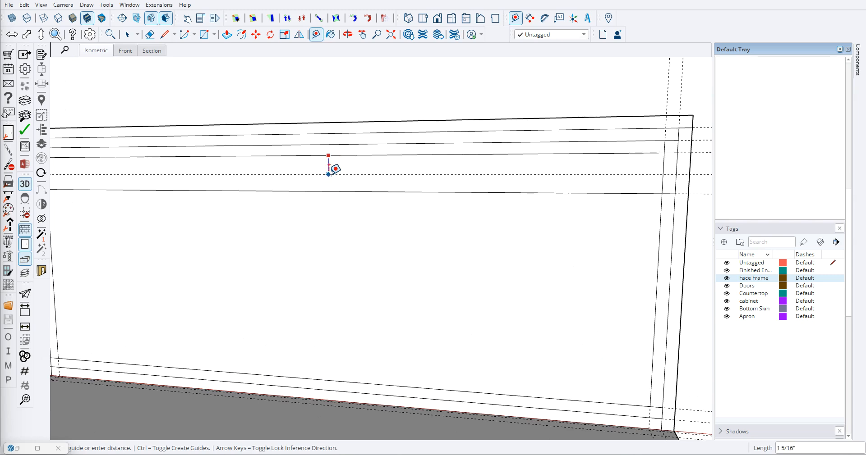
text(1)
key(Return)
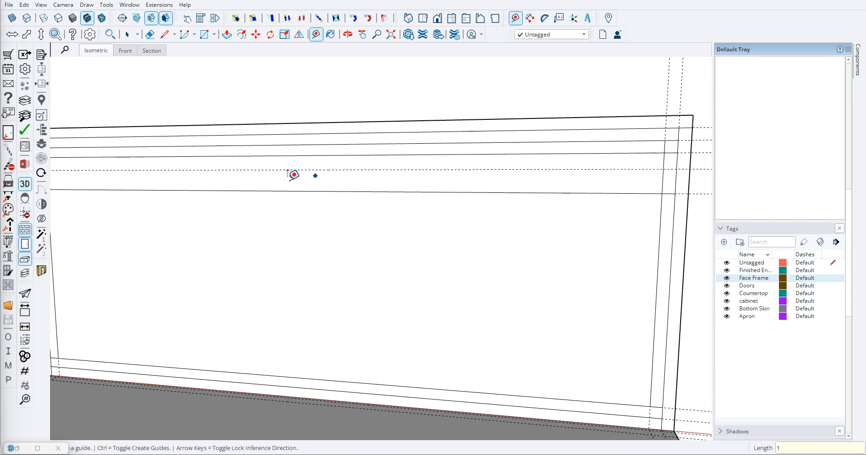
key(l)
scroll(219, 189, down, 3)
scroll(94, 179, up, 3)
click(84, 170)
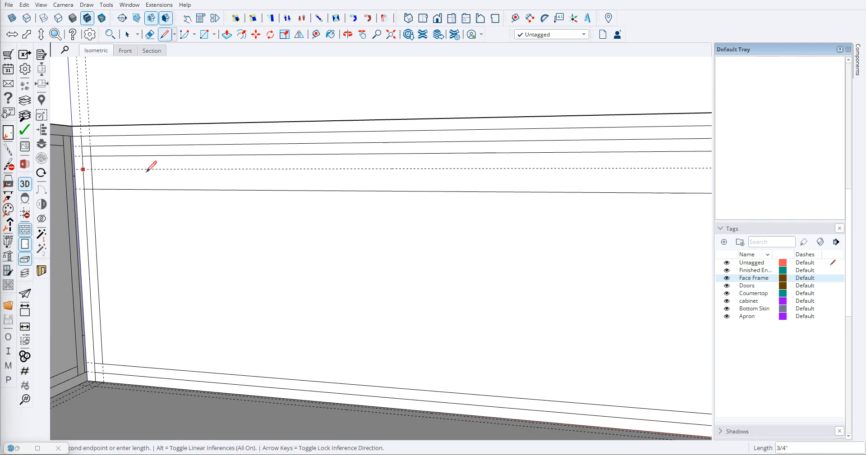
scroll(541, 180, down, 3)
scroll(632, 176, up, 2)
scroll(632, 176, up, 2)
click(631, 176)
- Examine the profiles on the left end and back faces, including the back face in a parallel-projection front view
scroll(460, 188, down, 3)
scroll(377, 238, up, 3)
scroll(354, 235, down, 2)
middle_drag(369, 224, 459, 218)
middle_drag(234, 195, 446, 201)
mouse_move(400, 250)
middle_down()
mouse_move(240, 247)
mouse_move(198, 235)
middle_up()
scroll(206, 212, up, 3)
scroll(209, 207, up, 2)
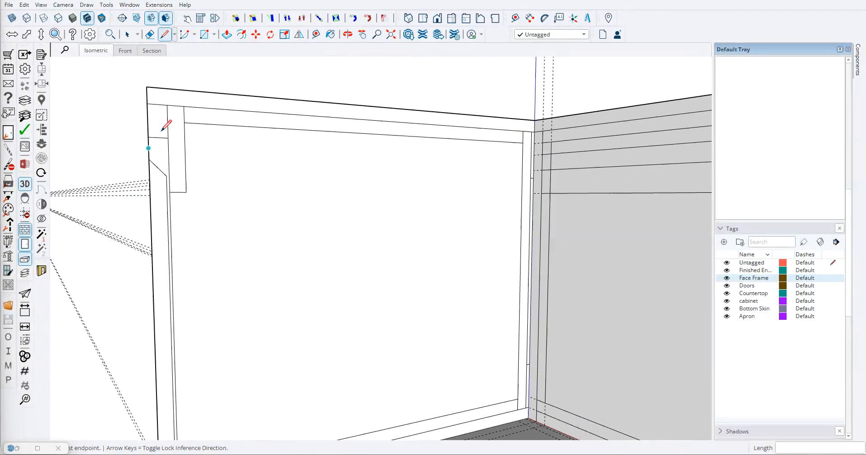
scroll(273, 200, down, 10)
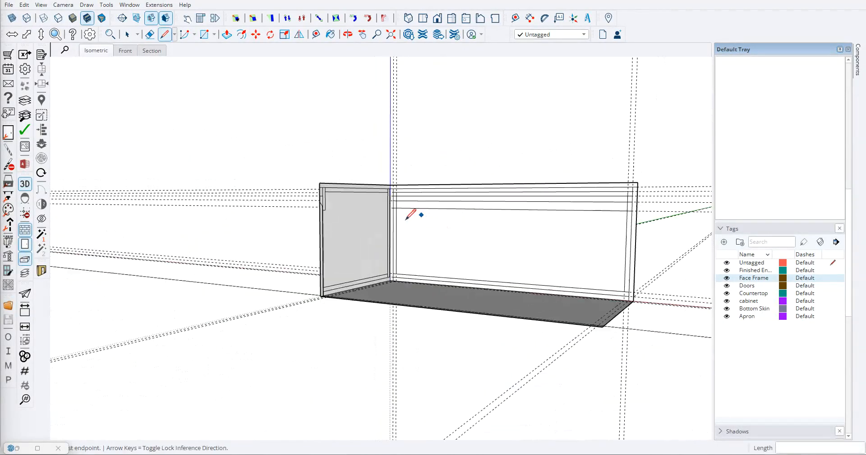
mouse_move(405, 219)
middle_down()
mouse_move(428, 300)
mouse_move(456, 222)
middle_up()
scroll(422, 237, up, 4)
middle_drag(417, 243, 381, 209)
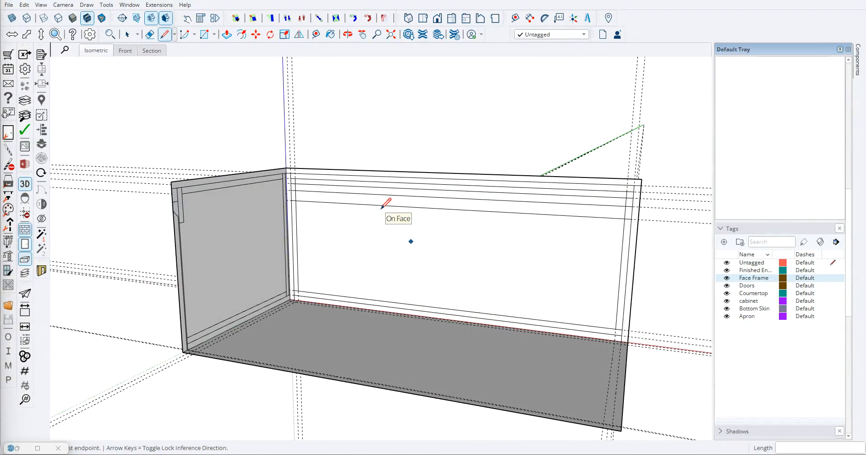
click(437, 18)
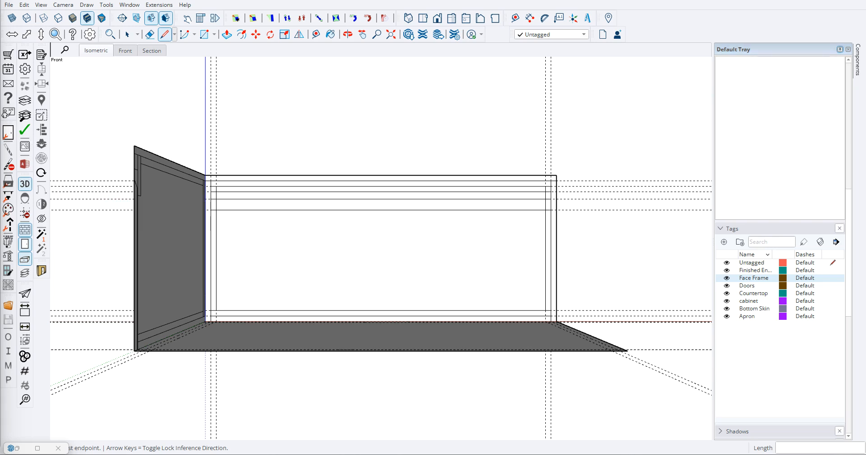
click(32, 181)
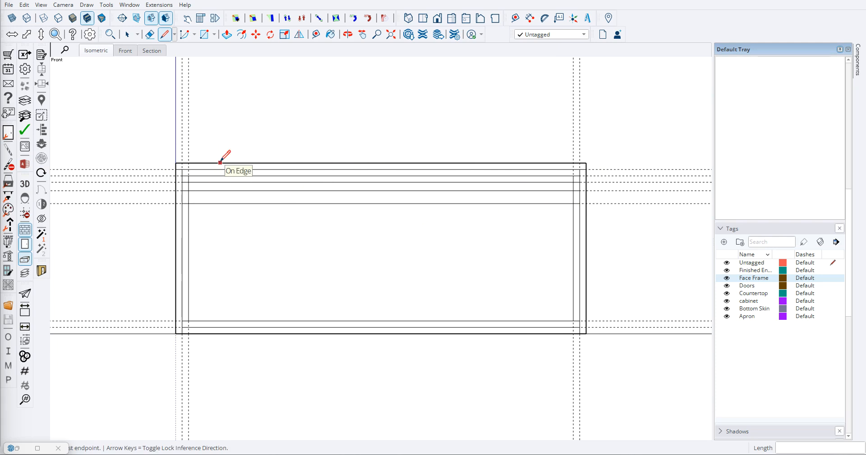
- Draw a 3/4" wide rectangle along the full depth of the base face's right edge
mouse_move(317, 245)
middle_down()
mouse_move(410, 346)
mouse_move(417, 338)
middle_up()
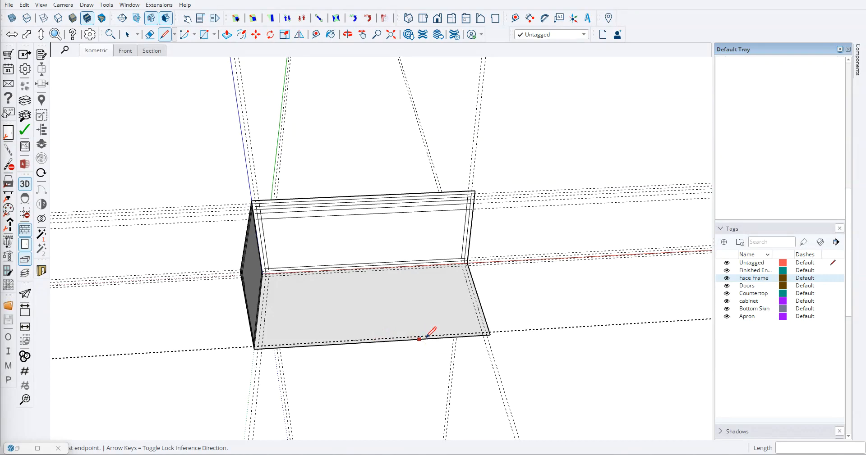
key(r)
middle_drag(484, 288, 451, 275)
scroll(492, 256, up, 6)
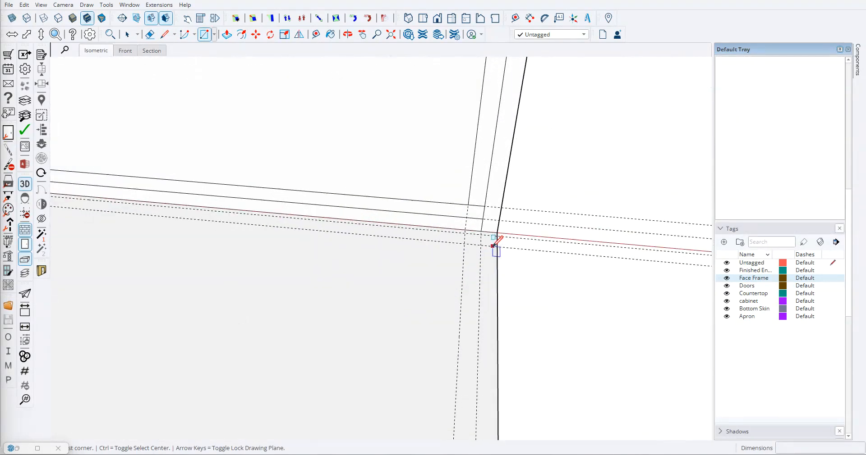
click(501, 228)
scroll(457, 278, down, 4)
scroll(441, 354, down, 3)
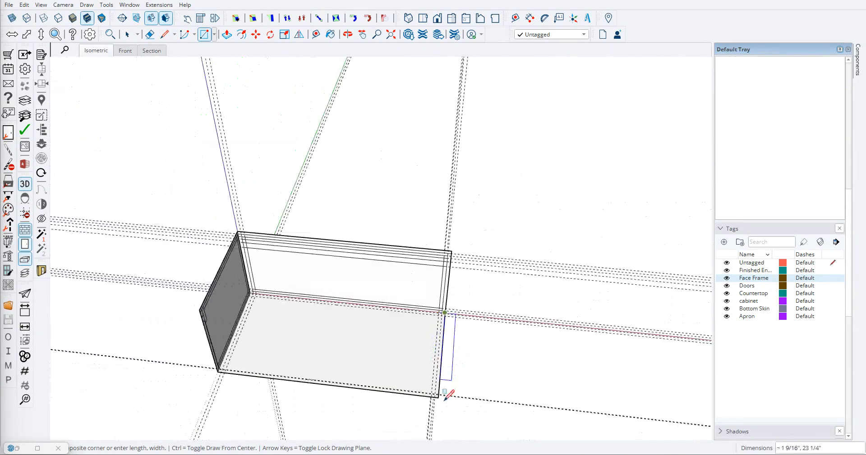
scroll(444, 367, up, 7)
click(436, 367)
- Draw a 46 1/2" by 3/4" rectangle along the base face's front edge, between the two end strips
middle_drag(400, 367, 446, 361)
scroll(447, 345, down, 3)
scroll(440, 375, up, 4)
click(438, 379)
scroll(420, 360, down, 6)
scroll(117, 333, up, 3)
scroll(122, 331, up, 5)
click(140, 301)
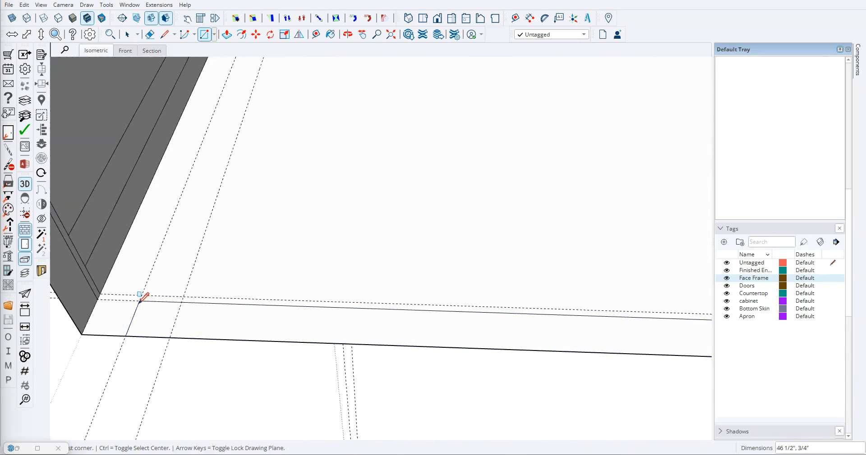
- Draw a 3/4" by 24" rectangle along the base face's left edge
click(126, 336)
scroll(151, 300, down, 4)
scroll(242, 67, up, 3)
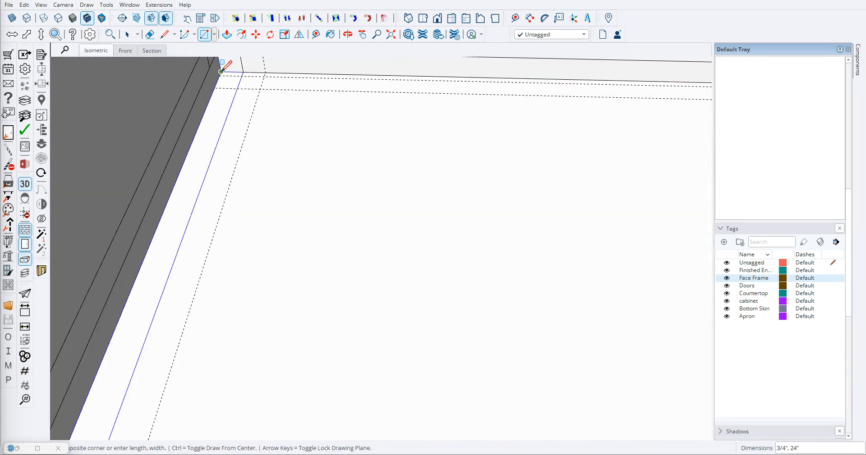
click(221, 71)
- Draw a 46 1/2" by 1/4" rectangle along the base face's back edge, between the two end strips
scroll(266, 115, down, 4)
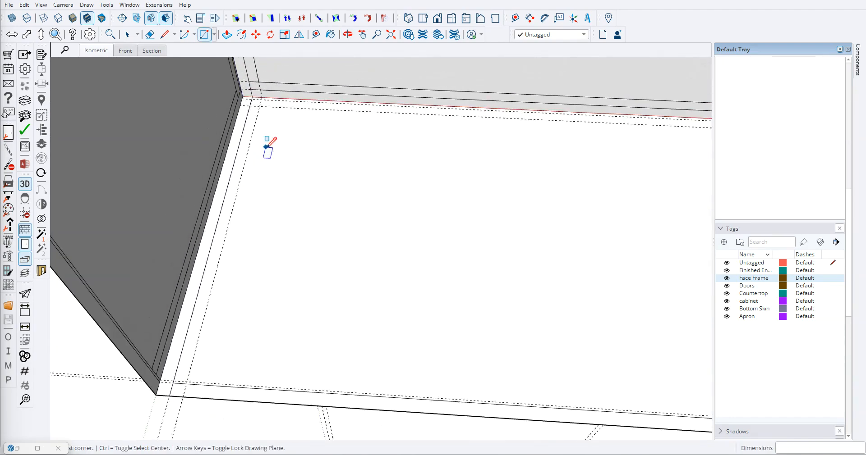
scroll(255, 118, up, 2)
click(257, 105)
scroll(324, 126, down, 6)
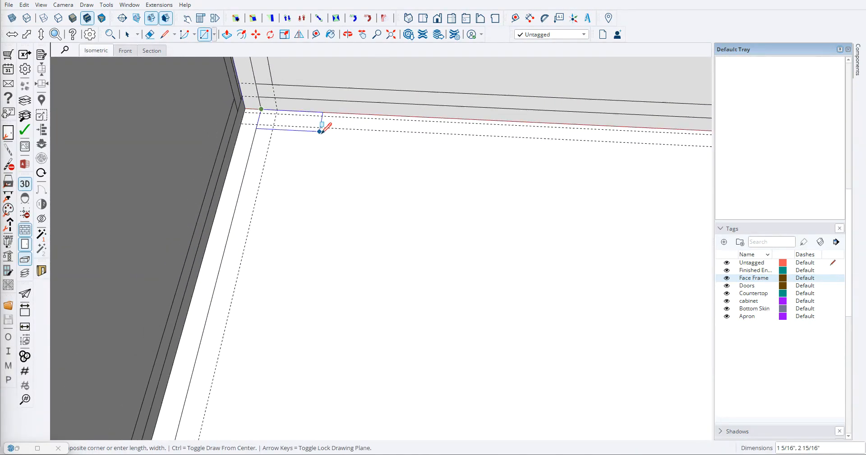
click(577, 154)
scroll(563, 151, up, 4)
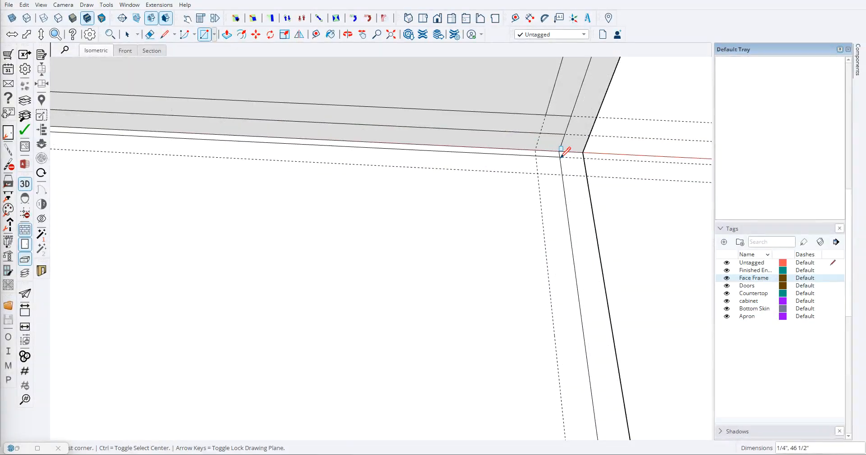
- Draw a second rectangle in front of the 1/4" back strip on the base face, spanning between the end strips to the next guide
click(559, 156)
scroll(518, 170, down, 6)
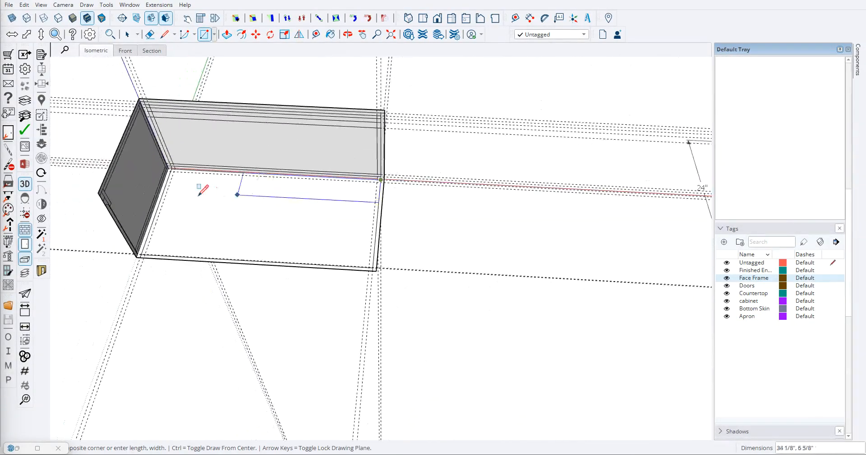
scroll(162, 163, up, 3)
scroll(160, 167, up, 3)
click(165, 142)
- Draw a 3/4" by 22 1/8" rectangle just inside the base face's left end strip, between the back strips and the front guide
click(166, 143)
scroll(178, 203, down, 5)
scroll(140, 333, up, 2)
scroll(140, 332, up, 4)
click(107, 328)
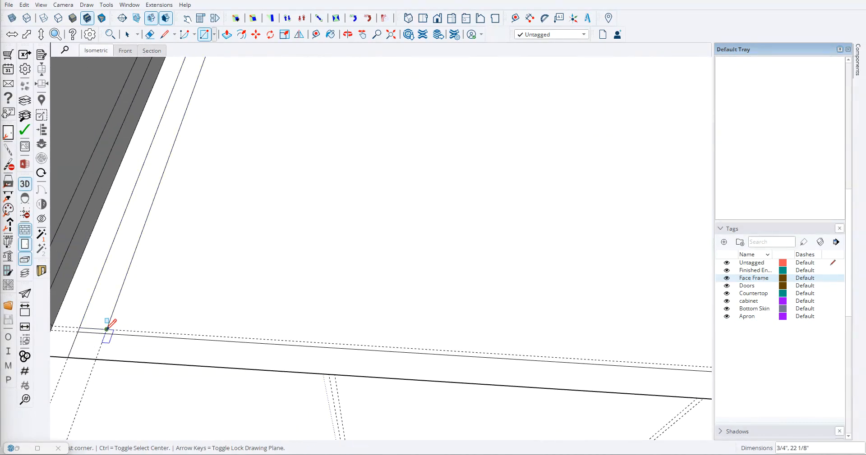
- Draw a 3/4" by 22 1/8" rectangle just inside the base face's right end strip
scroll(116, 319, down, 6)
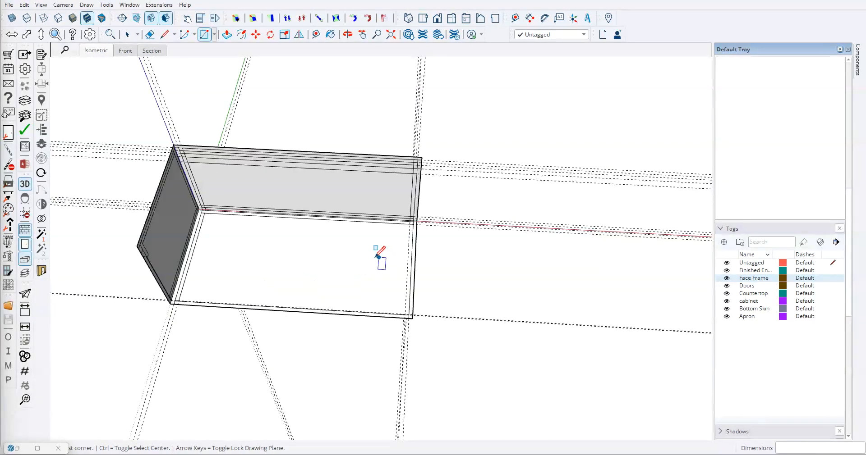
scroll(431, 203, up, 5)
click(430, 205)
scroll(413, 253, down, 4)
scroll(411, 392, up, 5)
click(430, 348)
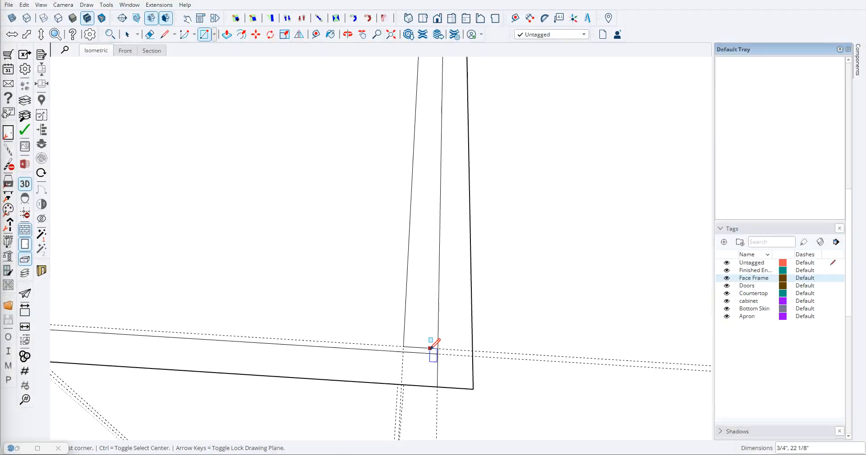
- Draw a 45 3/4" line along the guide just behind the base face's front strip, closing the gap between the side rectangles
key(l)
click(438, 350)
scroll(350, 331, down, 5)
scroll(217, 323, up, 5)
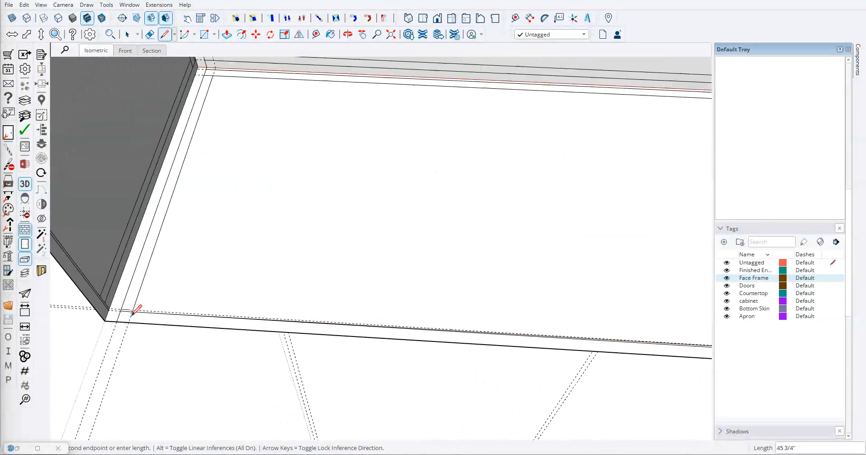
scroll(148, 312, down, 5)
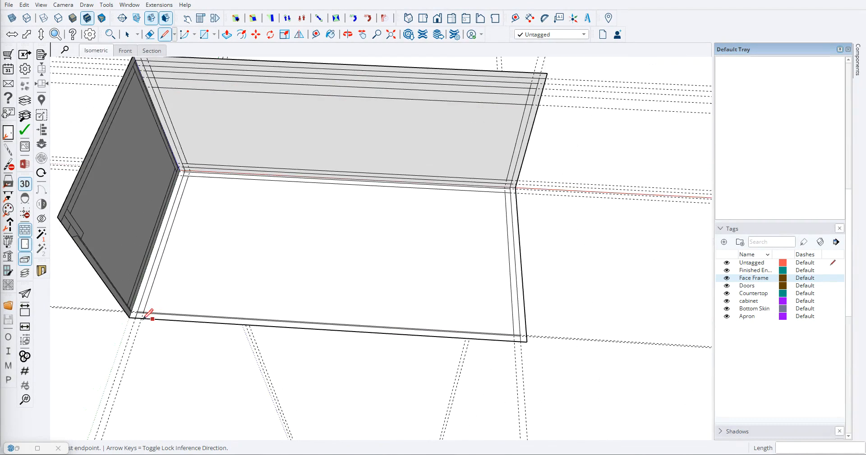
- Offset a guide slightly inward from the left end of the base face's front strip and draw a short line across the strip along it
scroll(119, 320, up, 4)
scroll(160, 307, up, 5)
key(t)
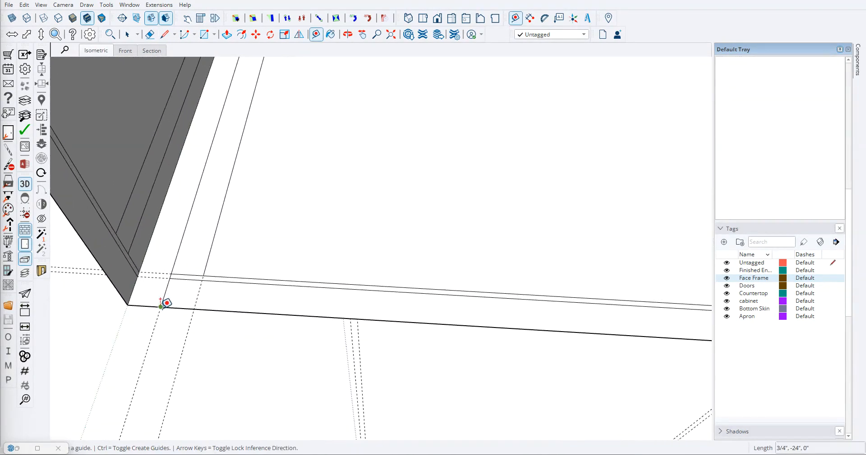
click(168, 286)
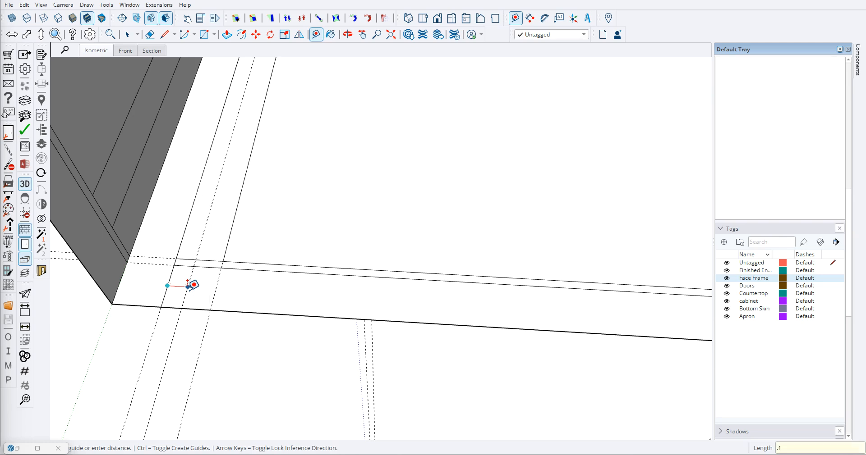
key(Return)
key(l)
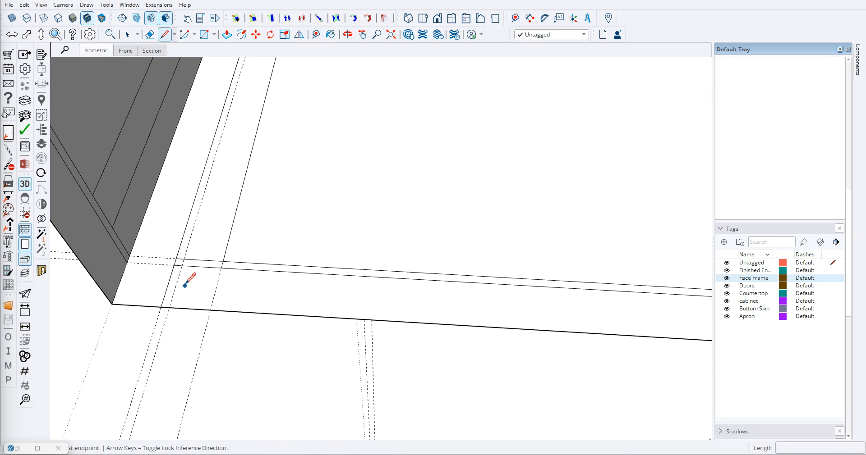
click(182, 266)
click(170, 307)
- Erase the leftover guide and lines around the left end of the base face's front strip
scroll(175, 297, up, 2)
key(e)
click(185, 251)
drag(193, 248, 206, 250)
drag(258, 255, 266, 256)
scroll(216, 262, down, 5)
- Draw a short guided line across the front strip just inside its right end and clean up the leftover segment beside it
mouse_move(211, 287)
middle_down()
mouse_move(408, 318)
mouse_move(416, 288)
middle_up()
key(t)
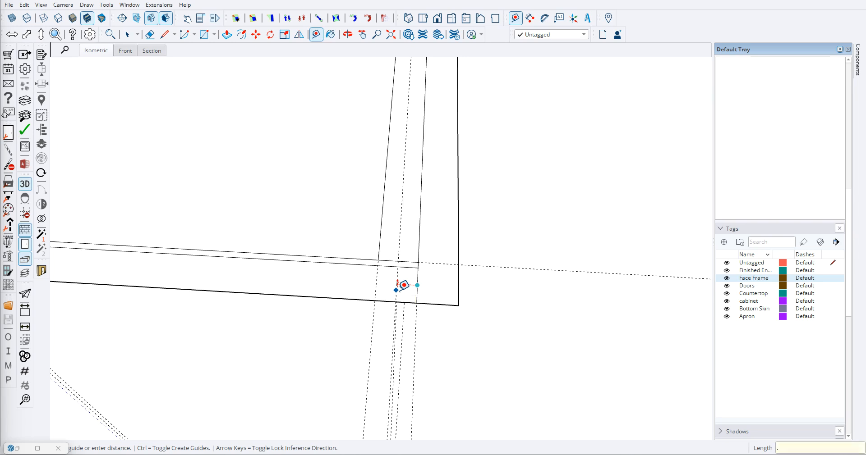
key(Return)
key(l)
scroll(401, 265, up, 2)
click(418, 269)
click(414, 328)
key(e)
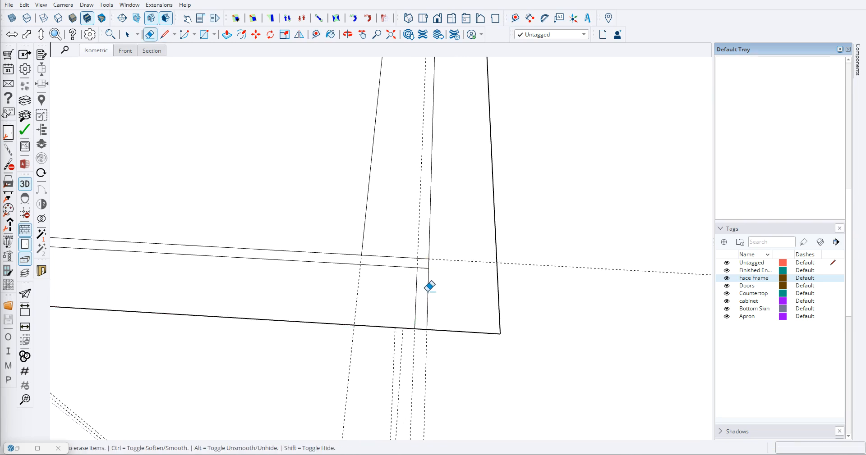
scroll(426, 253, up, 1)
scroll(388, 270, down, 5)
- Place a guide across the base face's front strip at its midpoint, parallel to the short line at the left end
key(l)
scroll(270, 302, down, 2)
scroll(221, 302, up, 3)
key(t)
scroll(188, 306, up, 3)
click(153, 282)
scroll(451, 303, down, 5)
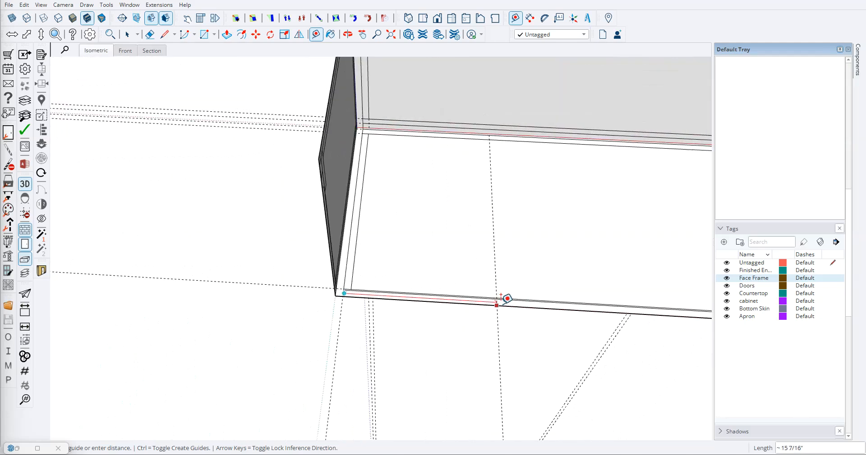
click(565, 303)
- Offset a guide 0.062" left of the centre guide, and another 0.125" right of that offset guide
scroll(559, 288, up, 3)
click(551, 289)
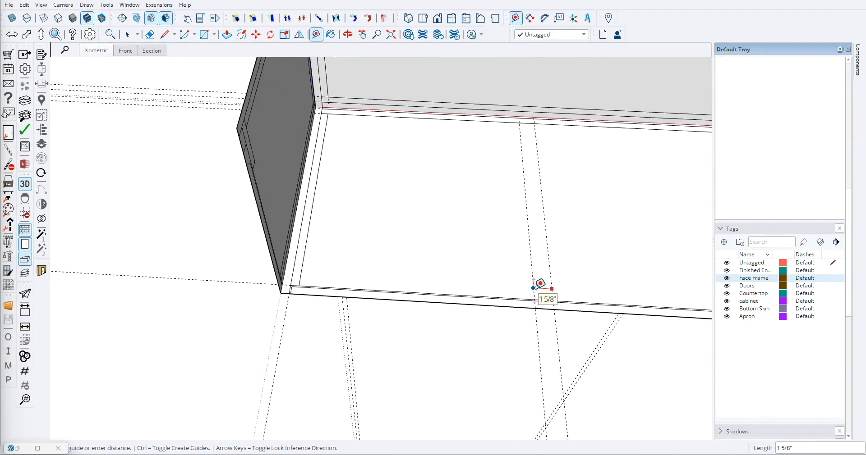
text(.062)
key(Return)
scroll(540, 284, up, 5)
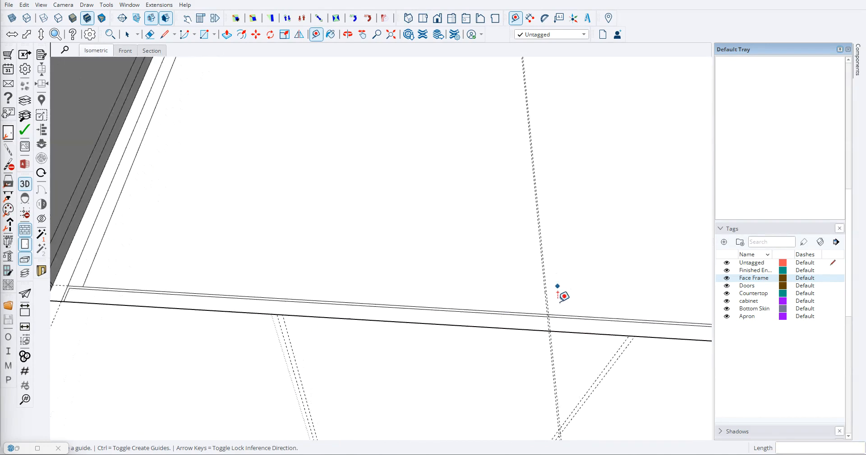
click(536, 309)
text(.125)
key(Return)
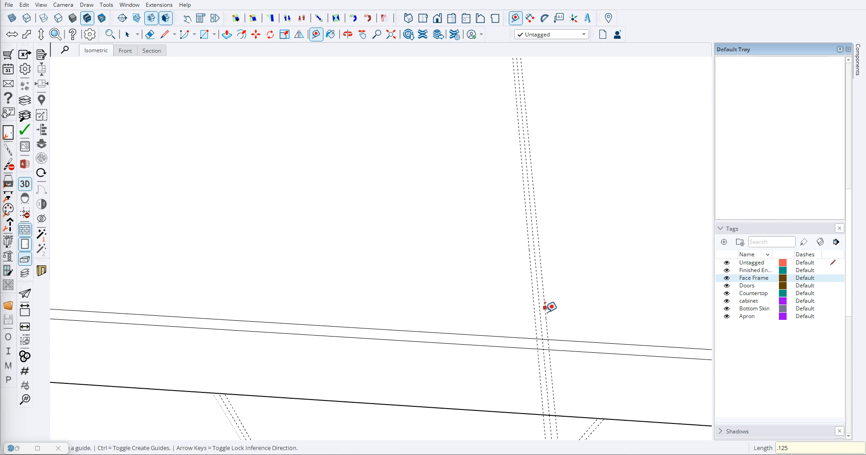
- Draw a narrow rectangle across the front strip between the two outer centre guides and erase the leftover lines at its inner end
key(r)
scroll(545, 343, up, 1)
click(538, 346)
scroll(537, 346, down, 2)
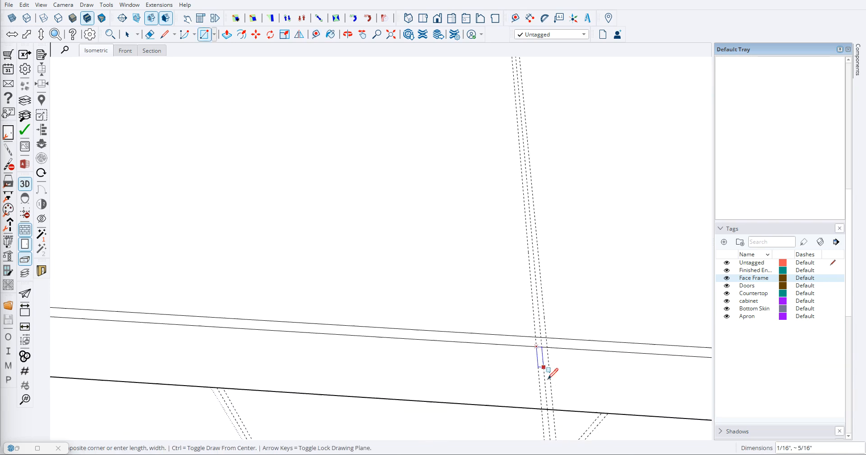
click(554, 410)
key(e)
drag(546, 360, 539, 337)
scroll(338, 303, down, 6)
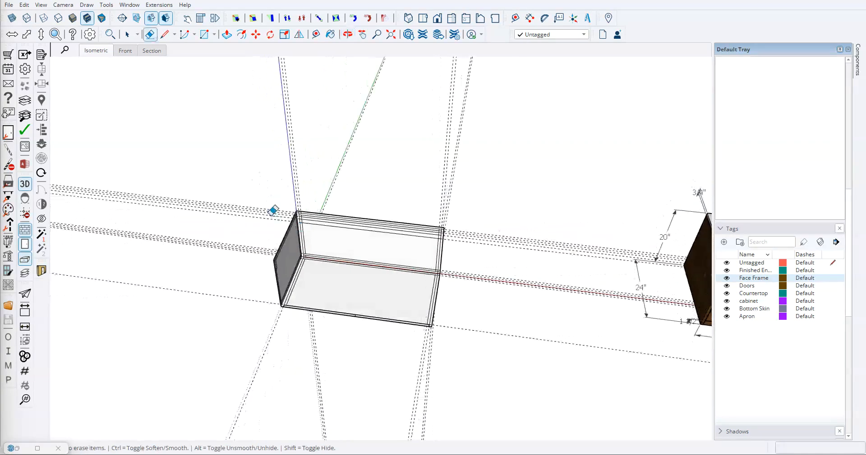
- Delete all the guides in the model
click(23, 4)
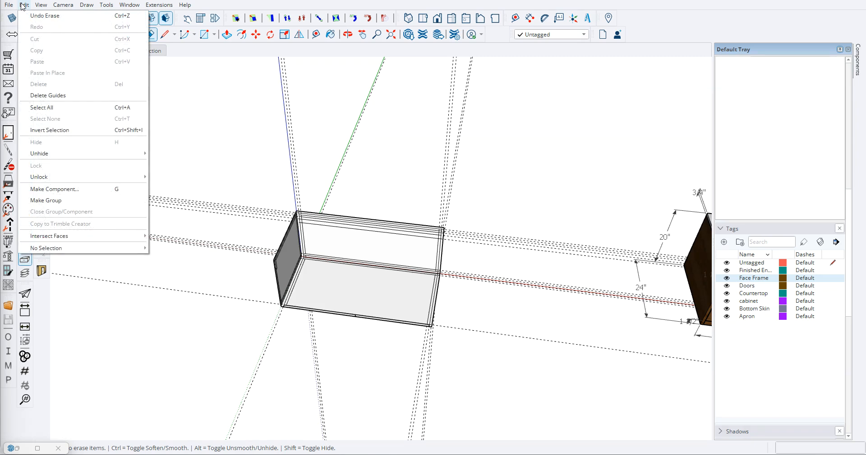
click(45, 96)
middle_drag(279, 235, 334, 313)
scroll(341, 240, up, 5)
scroll(351, 256, down, 9)
middle_drag(350, 256, 378, 341)
scroll(378, 340, up, 8)
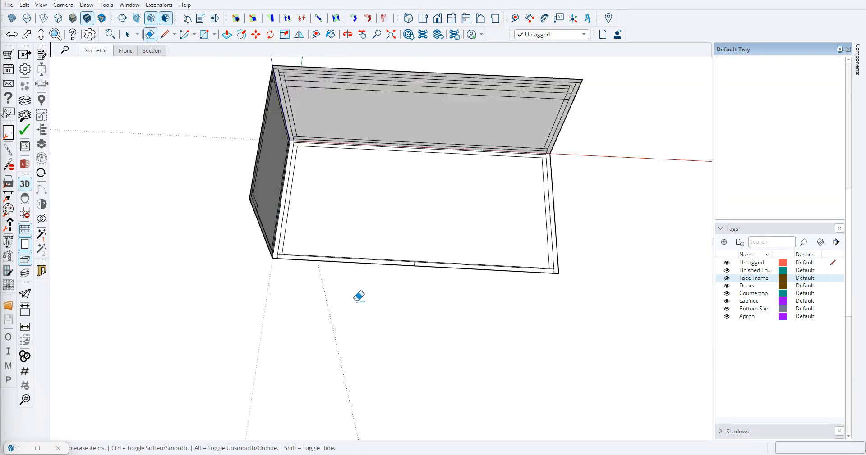
middle_drag(335, 235, 432, 309)
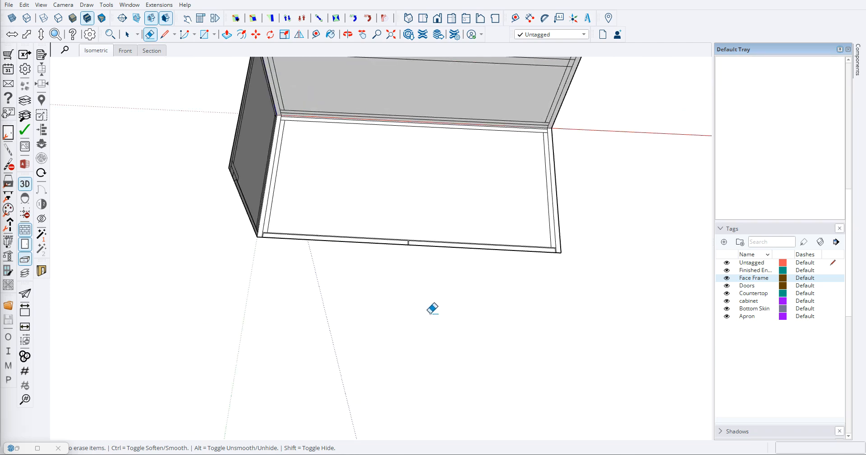
- Delete the marble countertop from the finished reference vanity
middle_drag(280, 261, 244, 91)
scroll(354, 157, up, 5)
middle_drag(436, 263, 311, 307)
scroll(311, 187, down, 3)
scroll(280, 189, down, 4)
mouse_move(312, 271)
middle_down()
mouse_move(311, 284)
mouse_move(499, 259)
middle_up()
scroll(311, 285, down, 3)
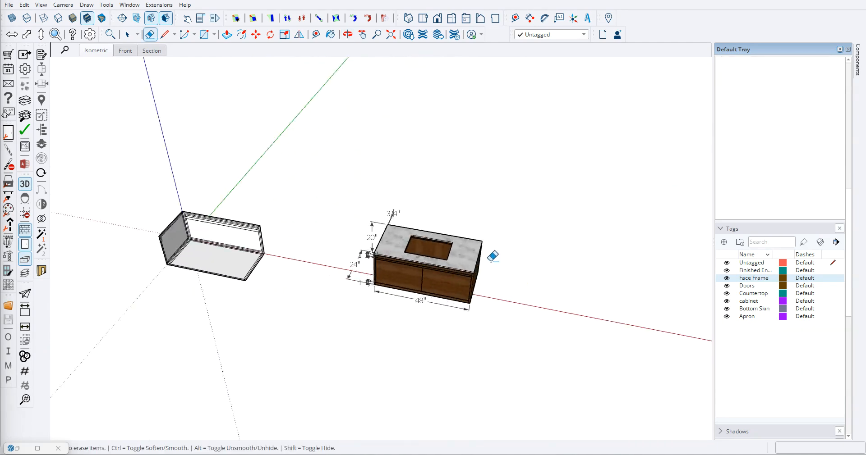
scroll(455, 277, up, 2)
key(space)
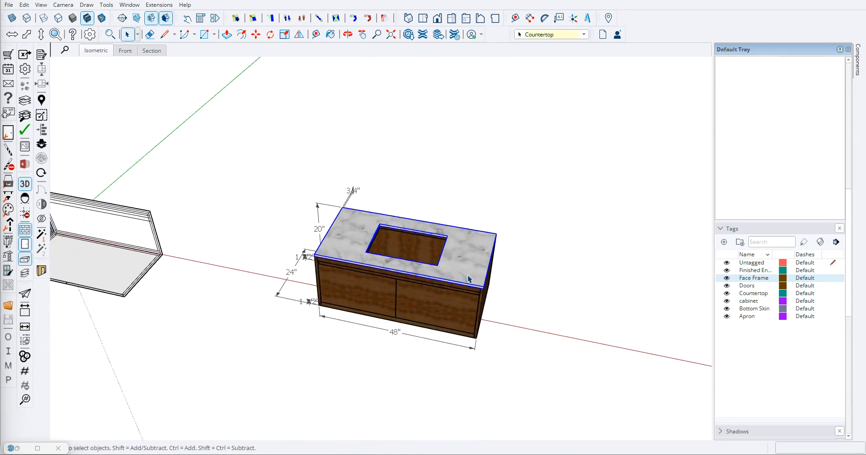
key(Delete)
- Examine the exposed top front construction of the reference vanity and compare it with the base face's front strip
scroll(310, 286, up, 8)
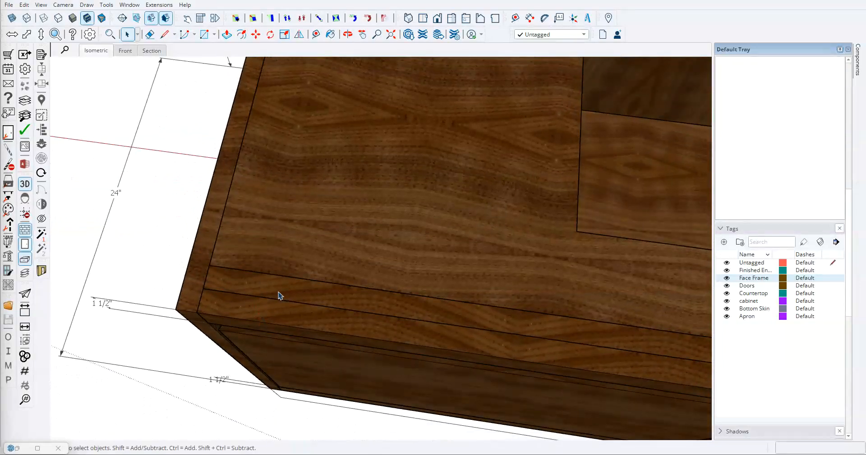
scroll(344, 314, down, 10)
scroll(345, 294, up, 7)
scroll(360, 286, down, 10)
scroll(236, 308, up, 3)
scroll(300, 285, up, 4)
scroll(302, 280, down, 6)
scroll(549, 257, up, 4)
scroll(149, 277, down, 3)
scroll(178, 247, up, 7)
- Offset a guide 0.75" inward from the innermost line behind the base face's front strip
key(t)
scroll(239, 241, up, 4)
click(265, 220)
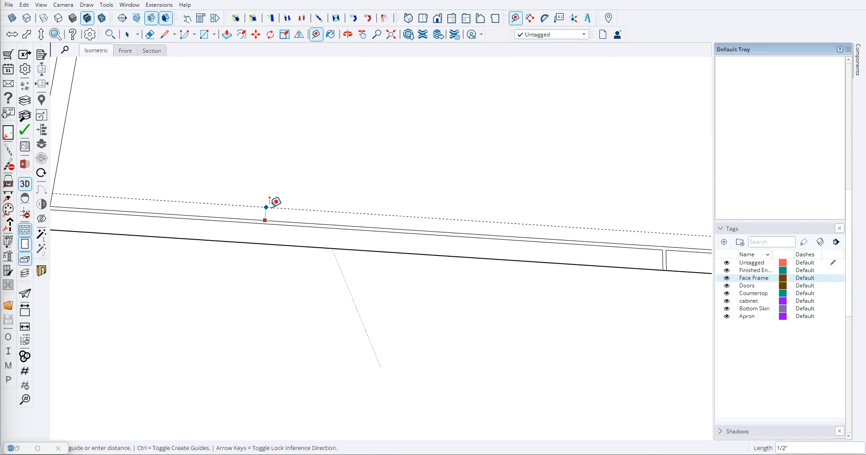
text(.75)
key(Return)
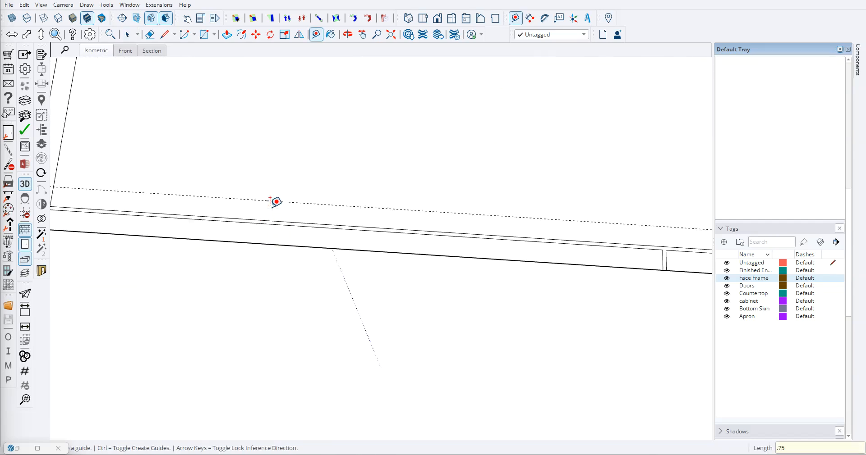
scroll(253, 194, down, 2)
- Draw a 3/4" by 46 1/2" rectangle along the guide behind the front strip, spanning between the two end panels
key(r)
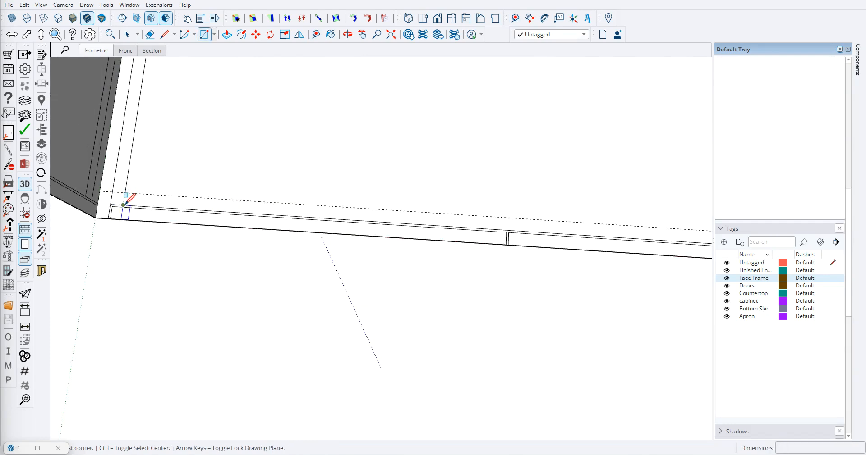
click(110, 203)
scroll(145, 187, down, 3)
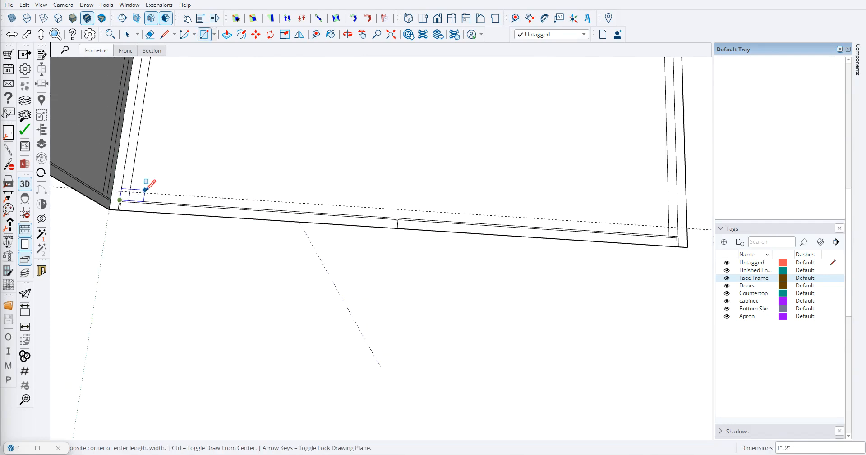
scroll(455, 217, up, 3)
scroll(456, 217, up, 2)
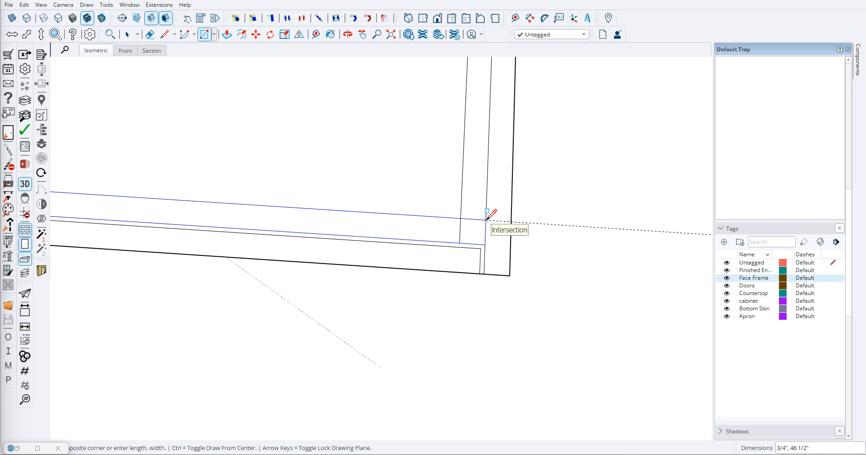
click(486, 219)
- Erase the side panels' line ends inside the new 3/4" strip, along with the leftover guide
scroll(469, 223, down, 1)
key(e)
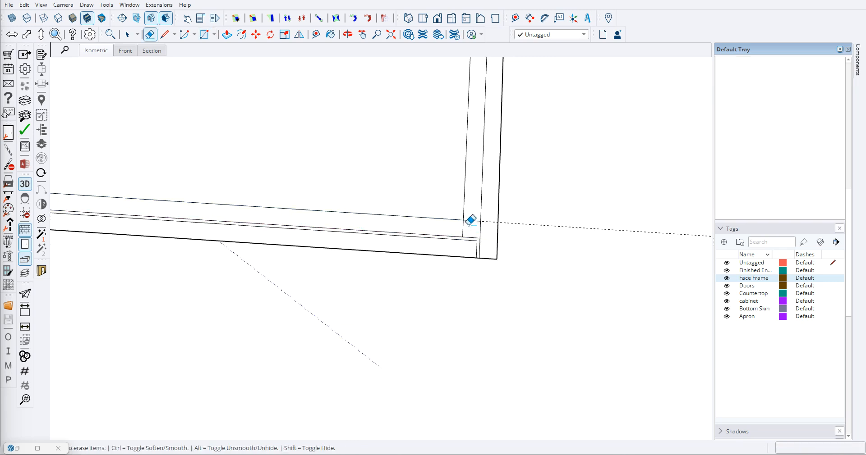
scroll(451, 222, down, 5)
scroll(194, 210, up, 6)
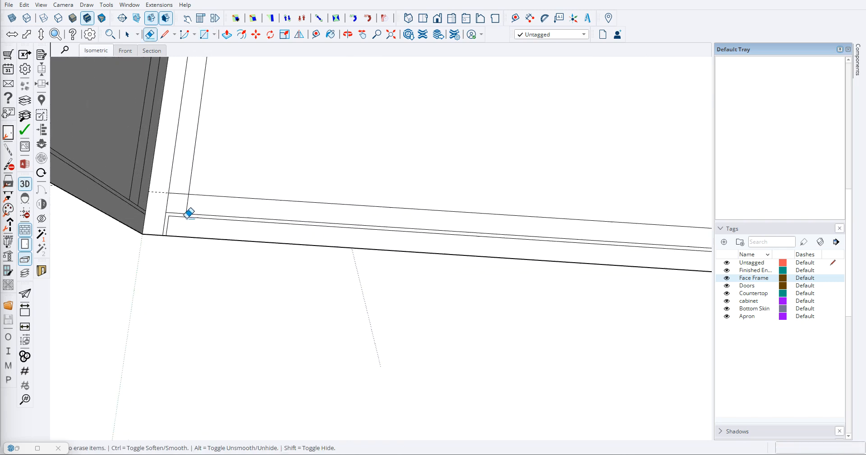
scroll(203, 199, down, 8)
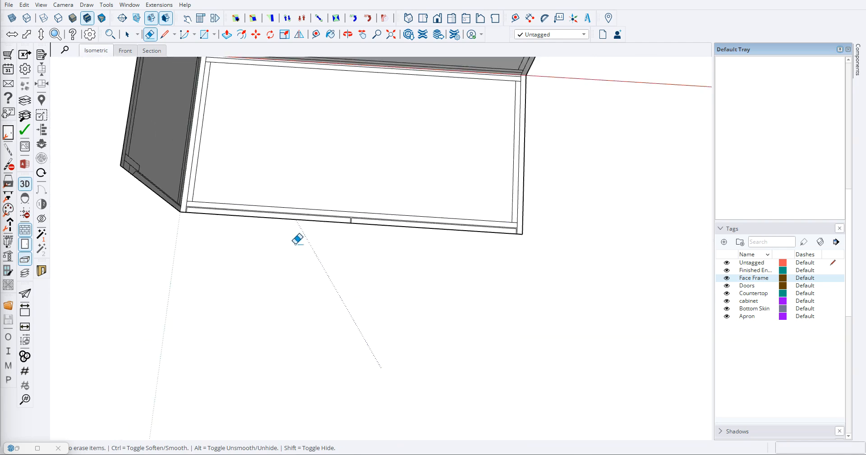
middle_drag(335, 255, 344, 118)
scroll(315, 199, up, 3)
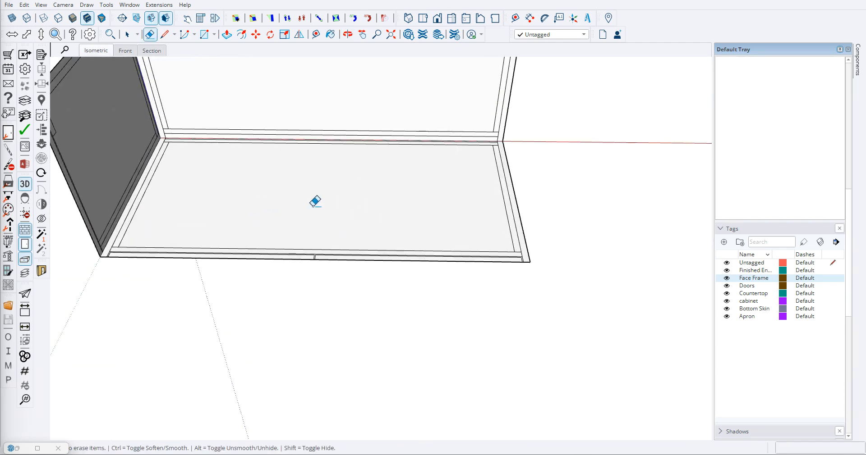
scroll(328, 205, down, 3)
mouse_move(329, 205)
middle_down()
mouse_move(344, 228)
mouse_move(329, 120)
middle_up()
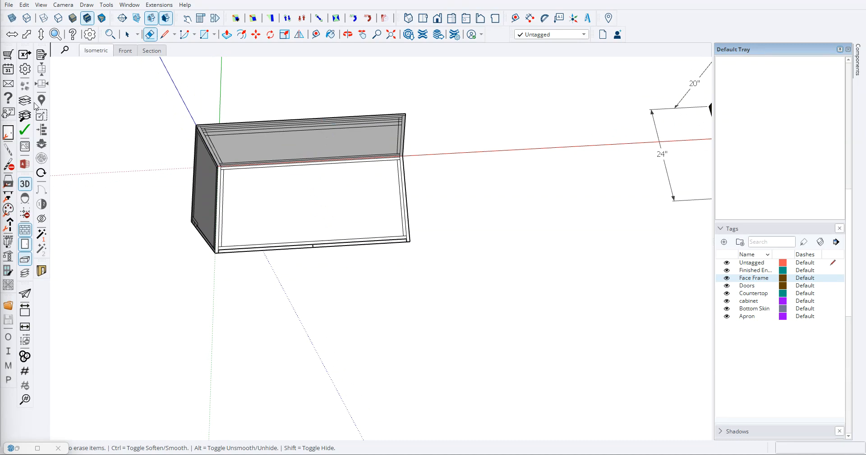
- Switch to parallel projection and show the base face from above
click(24, 184)
click(423, 19)
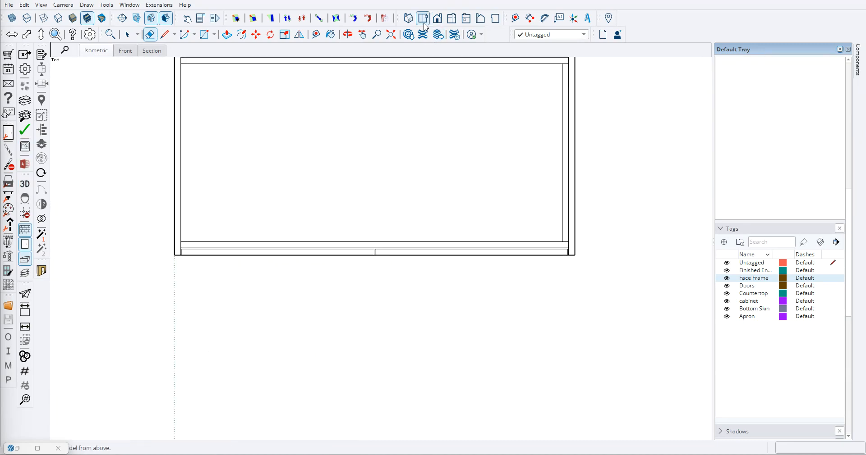
scroll(271, 221, down, 3)
scroll(347, 163, up, 3)
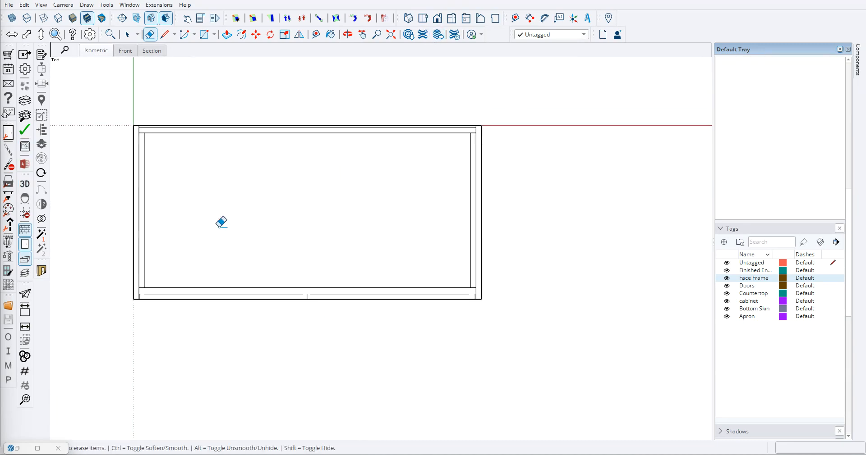
scroll(270, 271, down, 3)
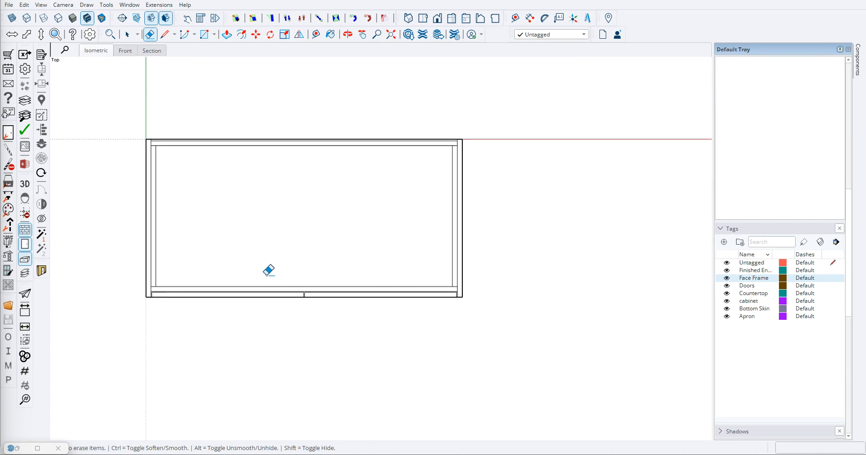
- Compare the base face's plan layout with the reference vanity seen from above
scroll(460, 222, up, 4)
scroll(386, 276, up, 4)
scroll(415, 272, down, 5)
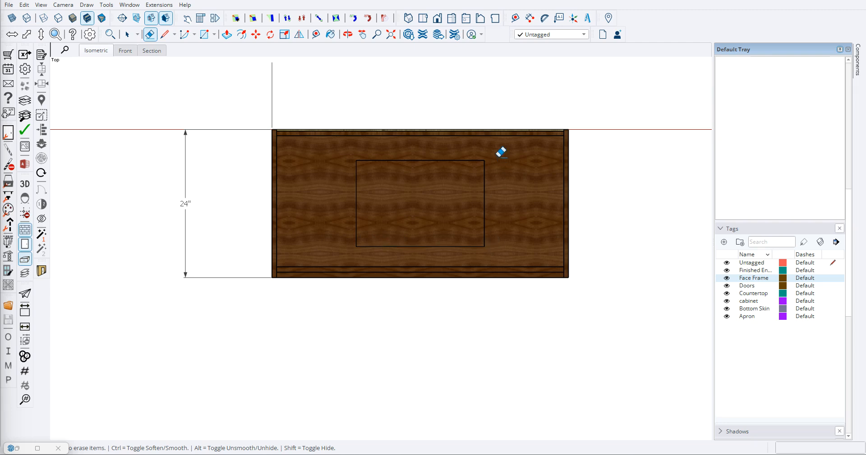
scroll(425, 270, up, 8)
scroll(428, 274, down, 9)
scroll(211, 264, up, 3)
scroll(210, 259, down, 2)
scroll(196, 243, up, 4)
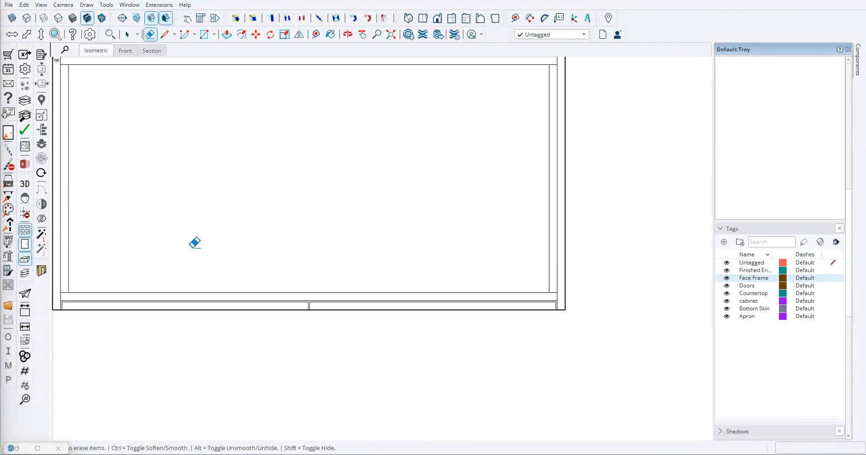
scroll(193, 242, down, 2)
- Show the model from the front and compare the back face's profile with the reference vanity's front
click(437, 18)
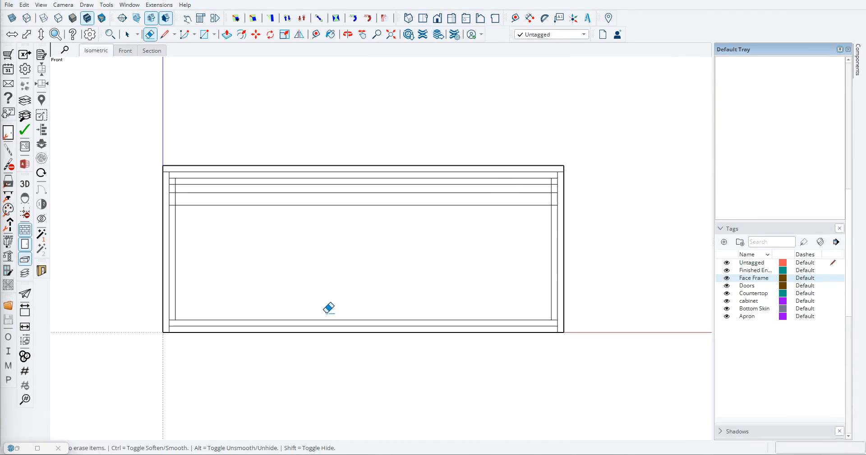
scroll(260, 300, down, 2)
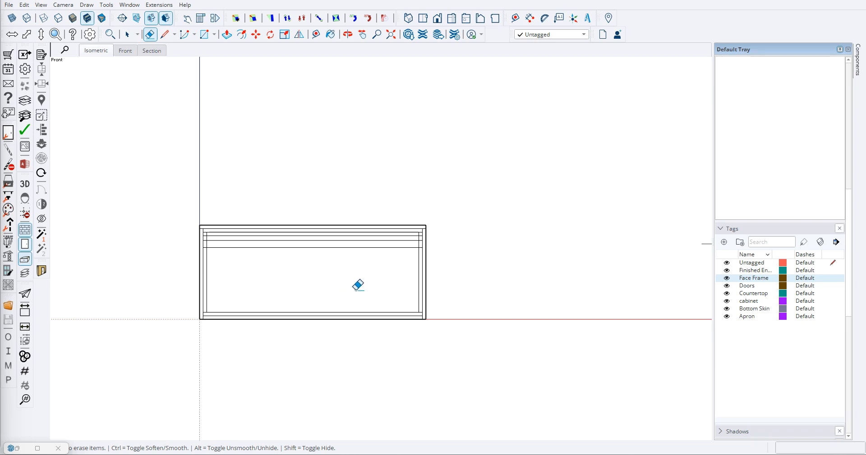
scroll(238, 284, up, 2)
scroll(282, 300, down, 4)
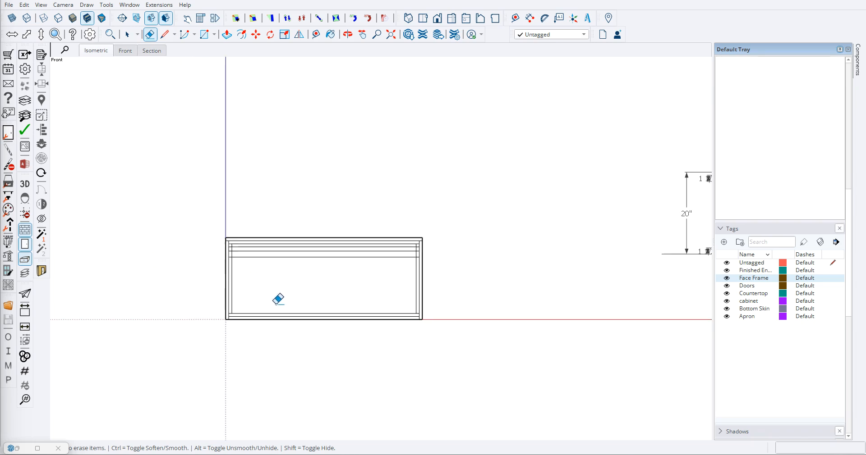
scroll(357, 321, up, 1)
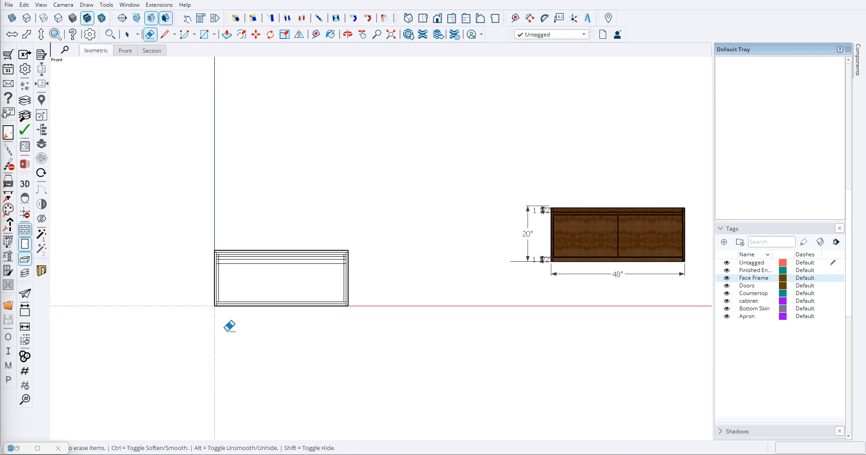
scroll(247, 308, up, 6)
middle_drag(212, 272, 256, 367)
scroll(212, 290, up, 3)
key(t)
scroll(113, 278, up, 3)
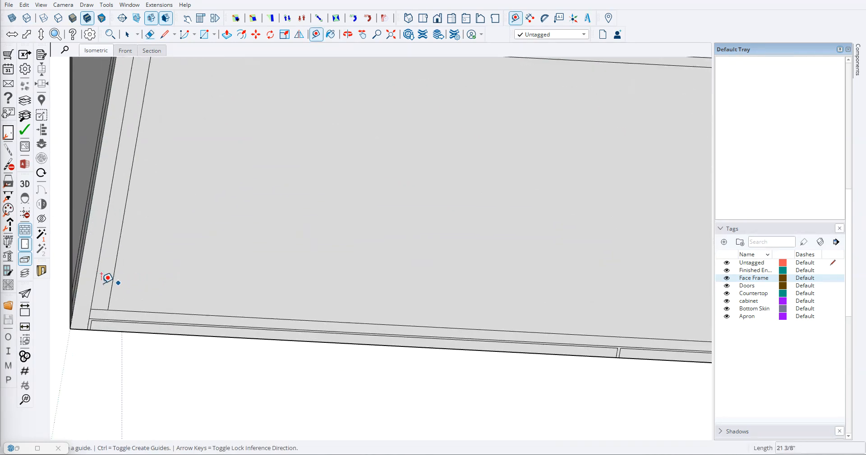
scroll(134, 311, down, 6)
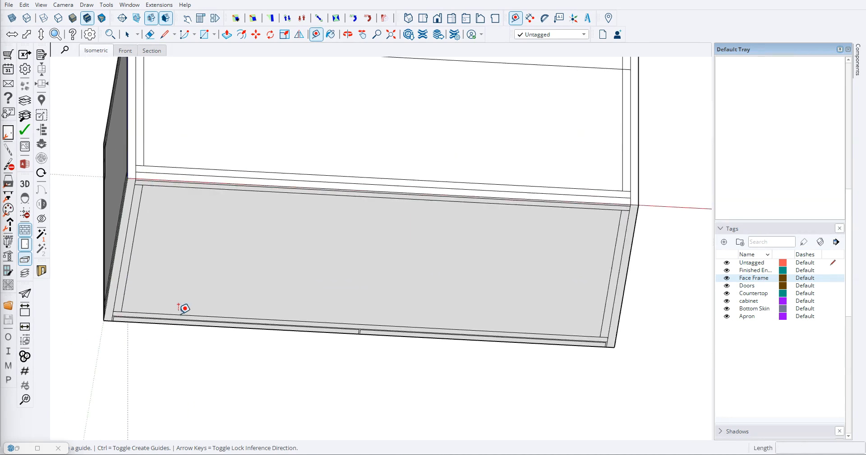
click(138, 168)
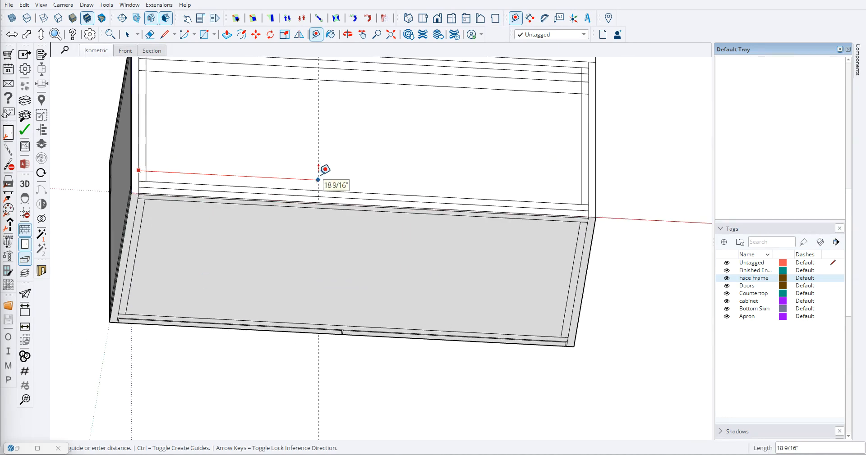
key(Escape)
scroll(324, 178, down, 3)
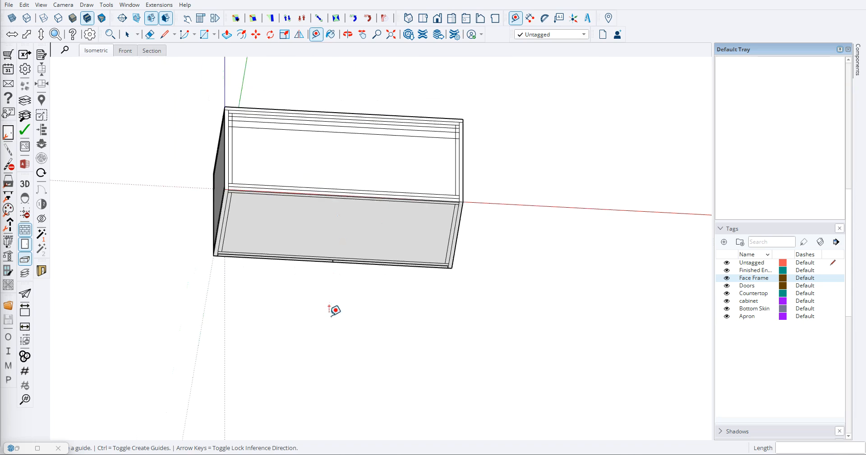
- Compare the side face's profile with the reference vanity in the front, left and right views
click(437, 18)
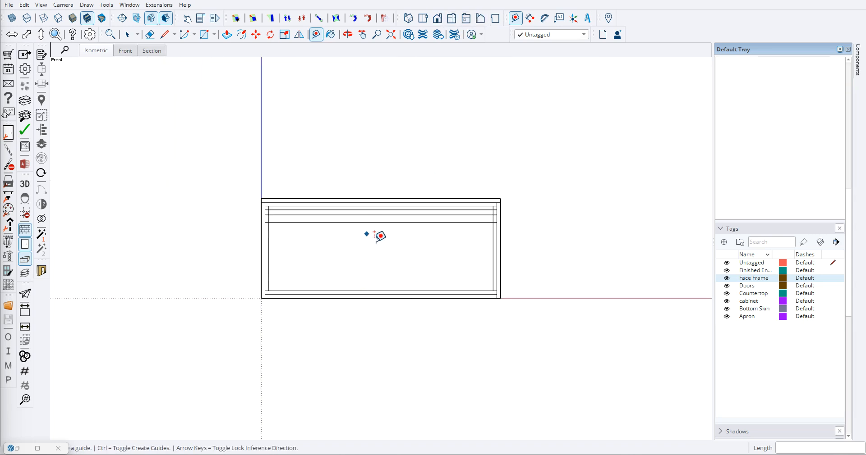
click(466, 19)
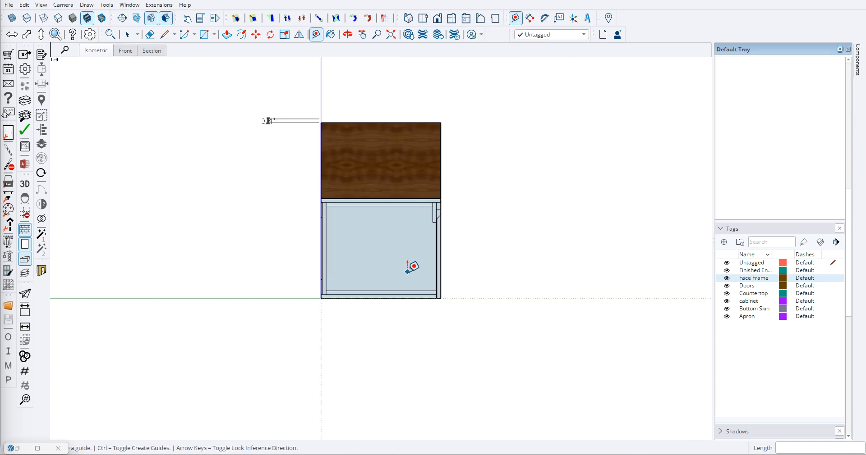
scroll(390, 265, down, 3)
mouse_move(390, 265)
middle_down()
mouse_move(450, 265)
mouse_move(377, 266)
middle_up()
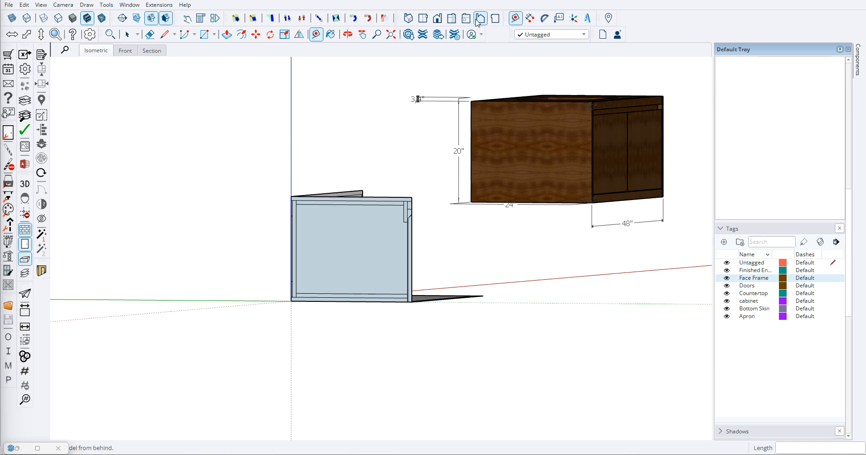
click(451, 18)
key(space)
click(333, 223)
key(m)
click(338, 209)
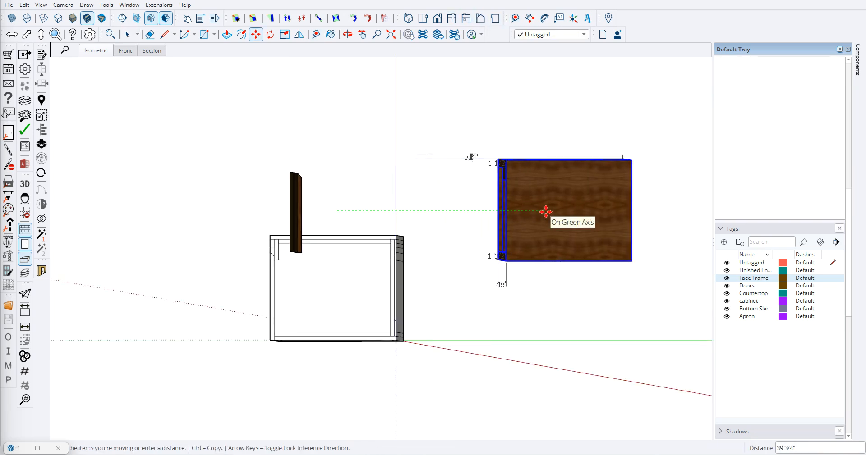
key(space)
- Move the complete reference vanity with its dimensions along the green axis, well out in front of the modelled faces
middle_drag(510, 235, 534, 296)
scroll(534, 295, down, 2)
drag(503, 325, 563, 335)
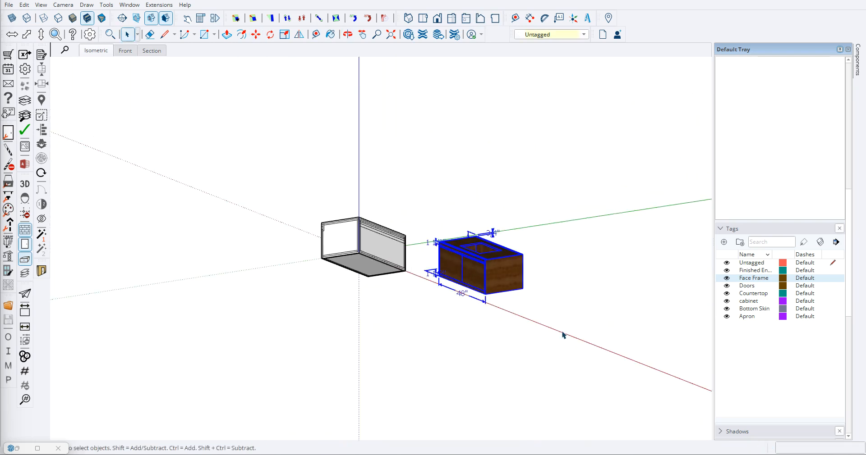
key(m)
click(496, 271)
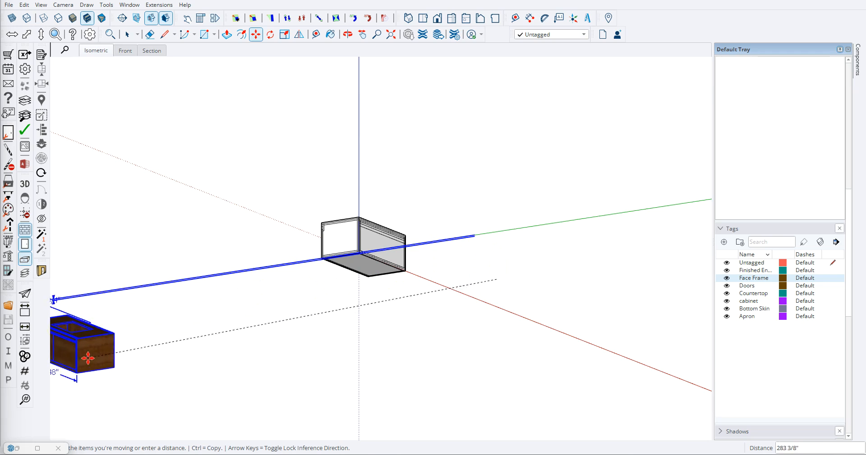
click(103, 357)
key(space)
click(519, 356)
- Examine the side face's profile from the right, including the angled notch at the upper front and the panel thicknesses
middle_drag(311, 309, 359, 282)
scroll(392, 250, up, 3)
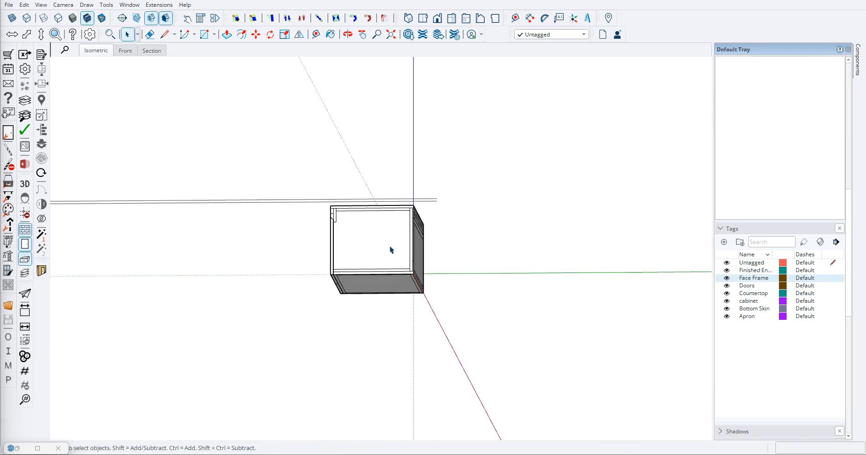
click(423, 18)
click(452, 18)
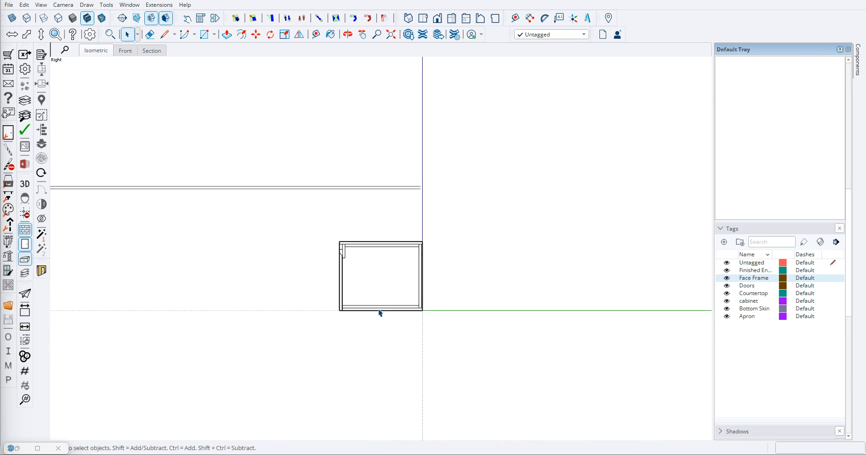
scroll(381, 309, up, 2)
scroll(392, 251, up, 3)
scroll(378, 250, up, 1)
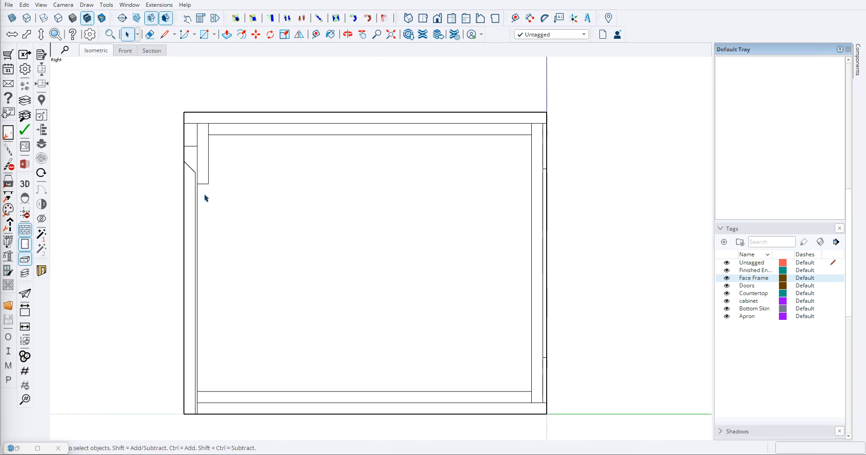
scroll(249, 239, down, 3)
scroll(233, 279, down, 2)
scroll(223, 318, up, 5)
scroll(218, 343, down, 3)
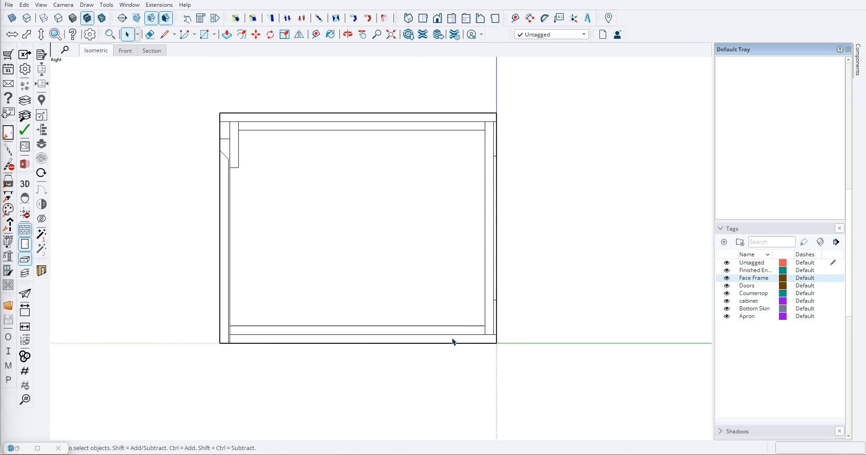
- Examine the profiled faces beside the relocated reference vanity from several angles
middle_drag(413, 362, 595, 316)
scroll(222, 264, down, 3)
middle_drag(222, 265, 377, 305)
scroll(377, 305, down, 3)
middle_drag(556, 397, 276, 318)
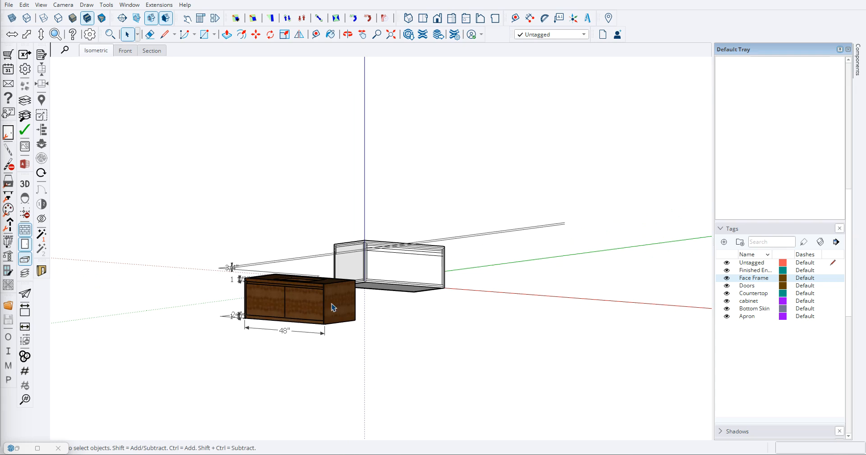
scroll(212, 251, down, 2)
scroll(223, 257, down, 2)
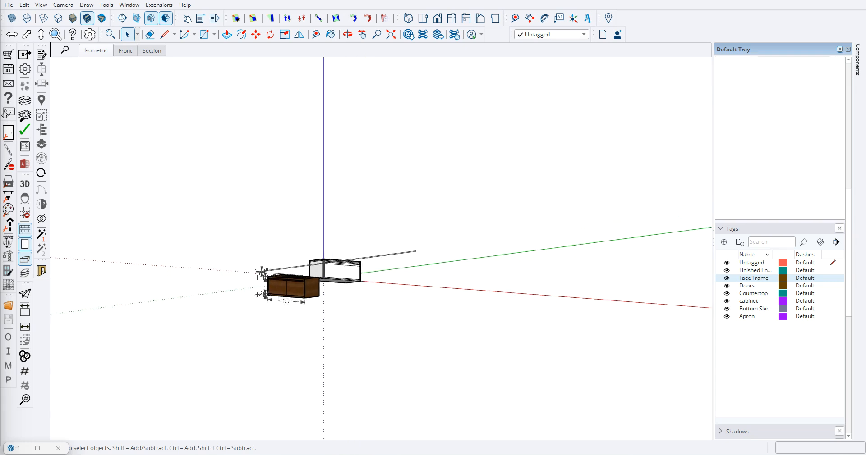
scroll(657, 204, down, 2)
middle_drag(277, 255, 420, 248)
scroll(505, 282, up, 6)
scroll(514, 256, down, 3)
scroll(284, 180, up, 7)
scroll(309, 191, down, 3)
middle_drag(338, 189, 331, 174)
scroll(308, 168, down, 6)
scroll(336, 211, up, 3)
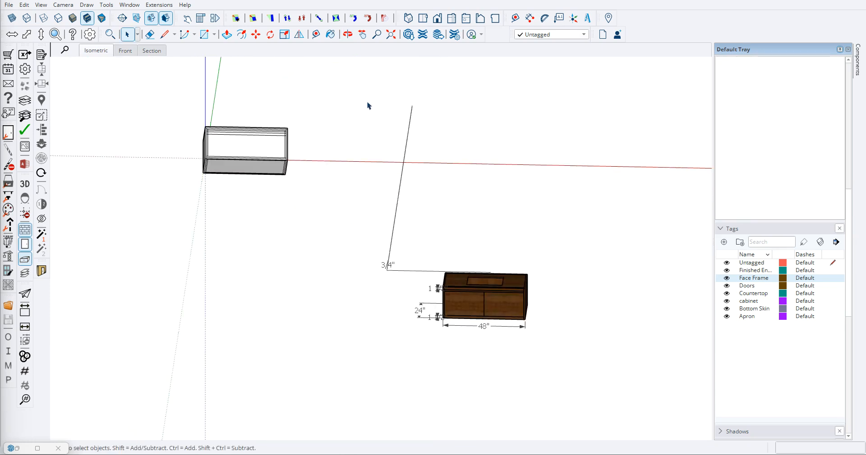
middle_drag(369, 107, 416, 118)
scroll(363, 189, up, 5)
scroll(311, 165, down, 3)
mouse_move(451, 187)
middle_down()
mouse_move(419, 195)
mouse_move(436, 189)
middle_up()
middle_drag(321, 209, 253, 205)
- Select all the profiled base, back and side faces at the origin and make them one group
drag(215, 119, 437, 259)
scroll(328, 187, up, 3)
right_click(301, 156)
click(336, 242)
click(284, 312)
- Copy the grouped profile box and place the duplicate on the negative red axis, spaced apart from the original
click(310, 176)
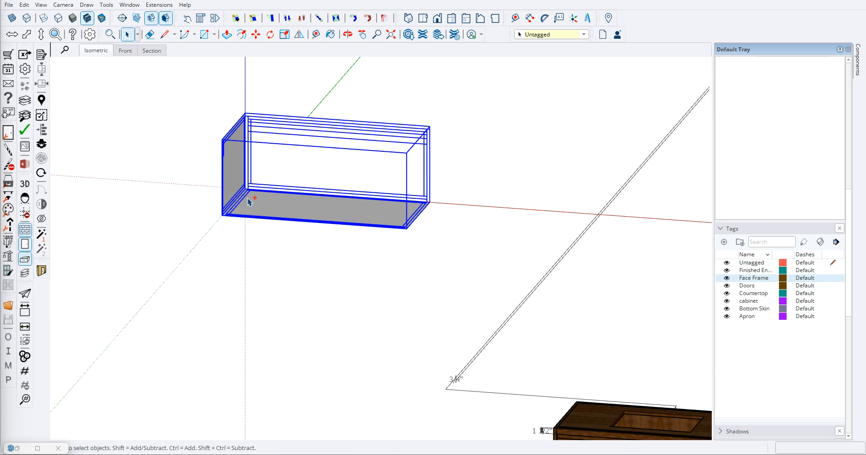
key(ctrl+c)
key(ctrl+v)
shift+middle_drag(221, 241, 400, 282)
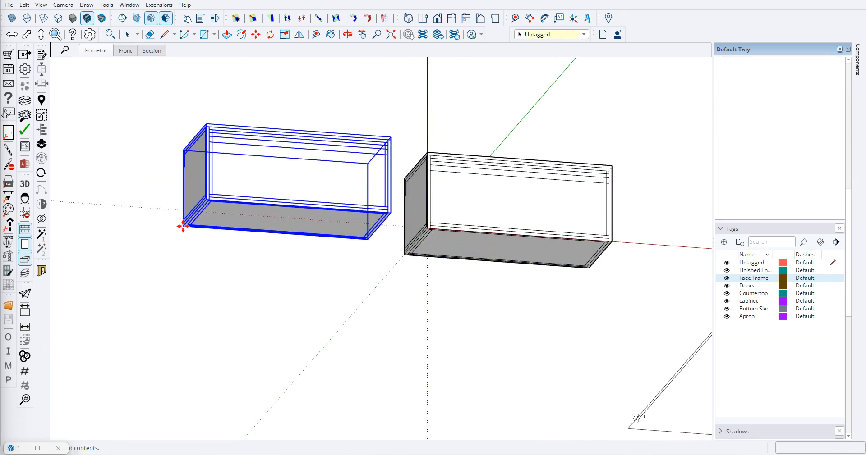
shift+middle_drag(170, 240, 232, 243)
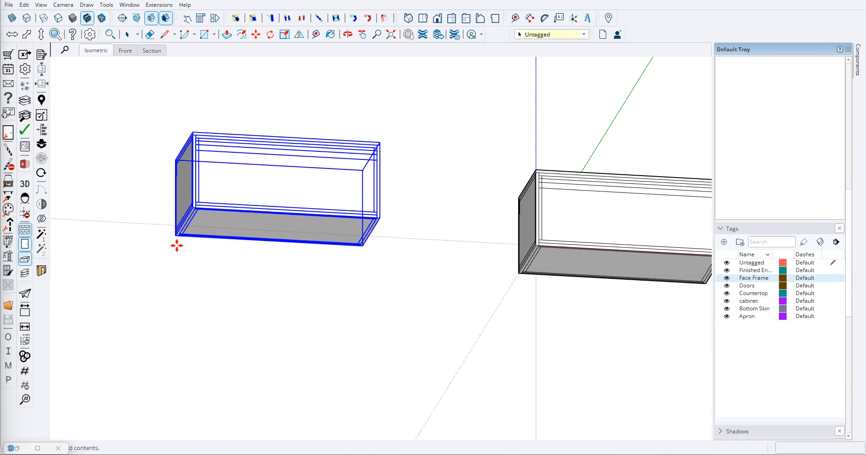
click(129, 247)
click(239, 300)
scroll(186, 257, down, 6)
middle_drag(156, 241, 301, 286)
scroll(357, 236, down, 4)
middle_drag(355, 235, 422, 252)
scroll(314, 213, up, 6)
scroll(402, 275, down, 3)
middle_drag(418, 281, 366, 276)
scroll(367, 276, down, 3)
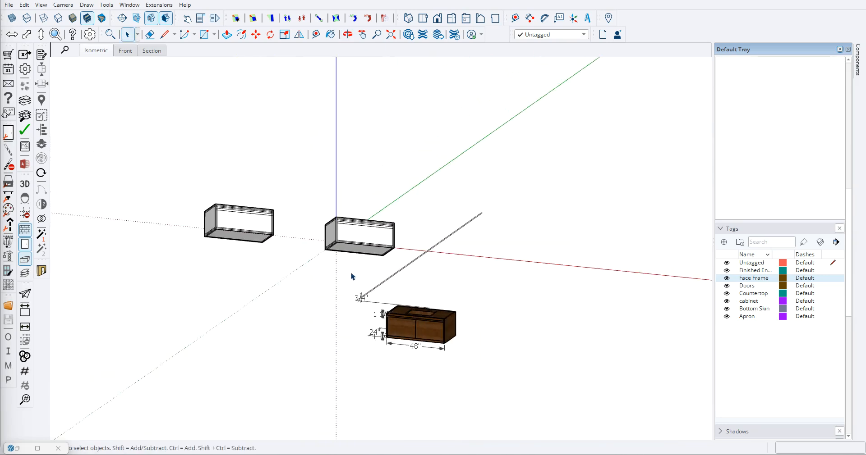
middle_drag(407, 330, 460, 318)
scroll(424, 314, up, 6)
scroll(461, 249, down, 6)
middle_drag(453, 253, 382, 257)
- Draw a freehand rectangle on the ground in the empty area in front of the grouped profile box
key(r)
scroll(280, 247, up, 5)
click(291, 221)
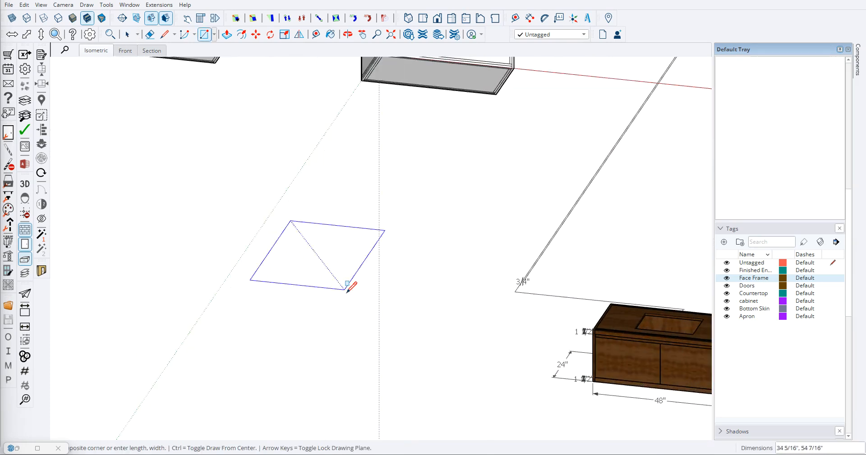
click(353, 318)
scroll(285, 294, up, 3)
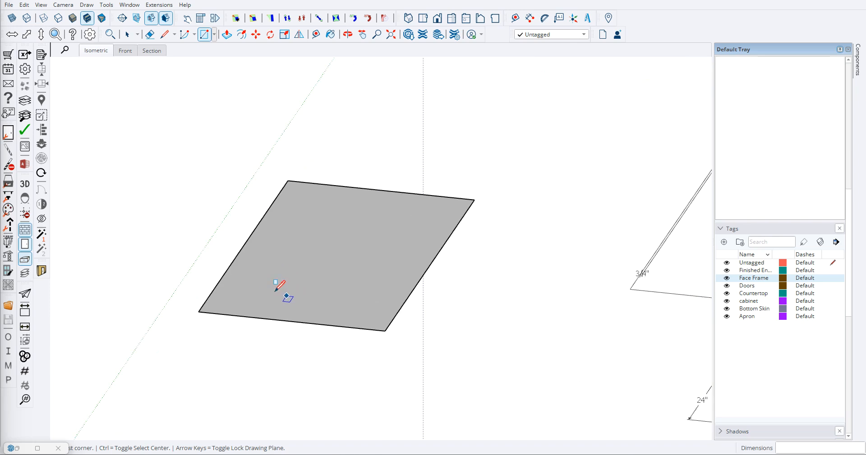
- Add a guide line 0.75" inside the rectangle's left edge
key(t)
scroll(243, 248, up, 3)
click(236, 252)
text(.75)
key(Return)
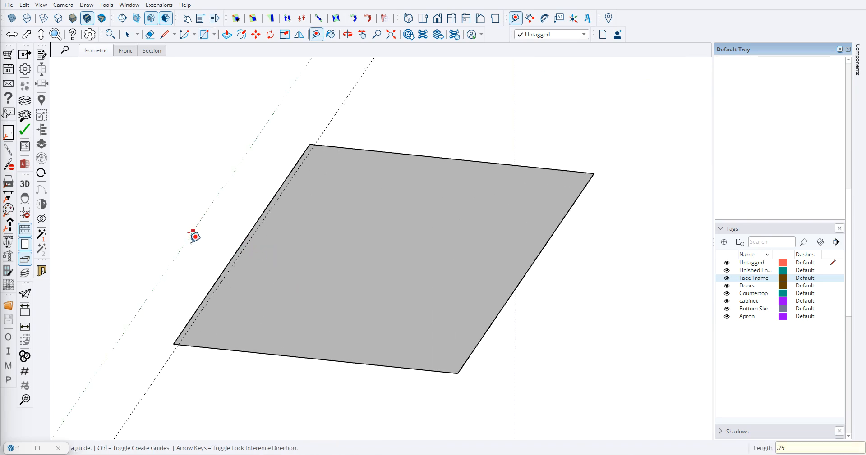
- Draw a line along the guide across the rectangle to split off the narrow strip
key(l)
scroll(172, 347, up, 2)
click(198, 338)
scroll(198, 337, down, 2)
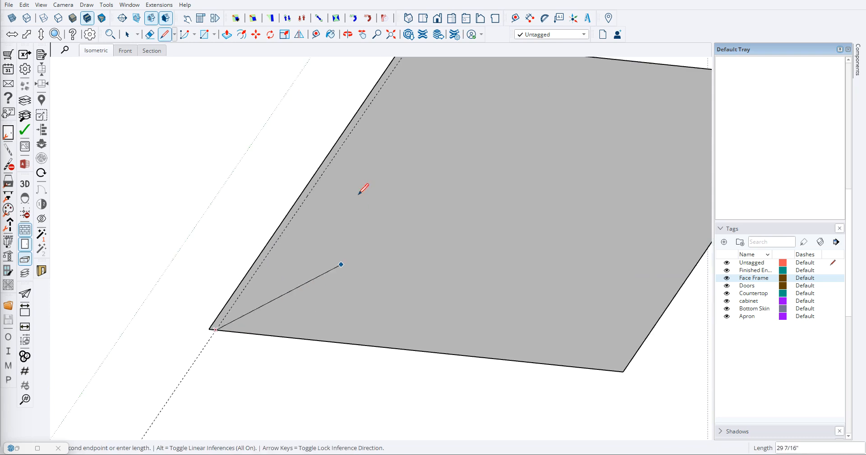
scroll(414, 104, down, 2)
scroll(388, 132, up, 2)
scroll(353, 142, up, 2)
click(353, 142)
scroll(342, 156, down, 3)
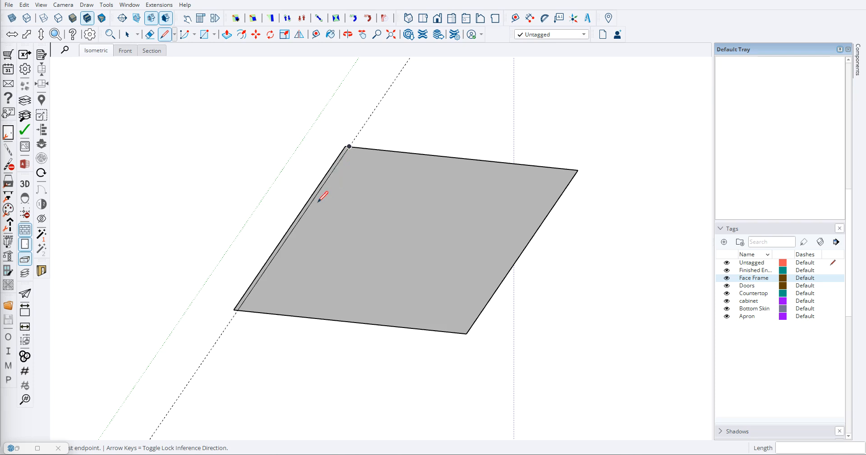
- Pull the narrow strip up about 6 3/4" into an upright panel
key(p)
scroll(305, 209, up, 2)
click(305, 209)
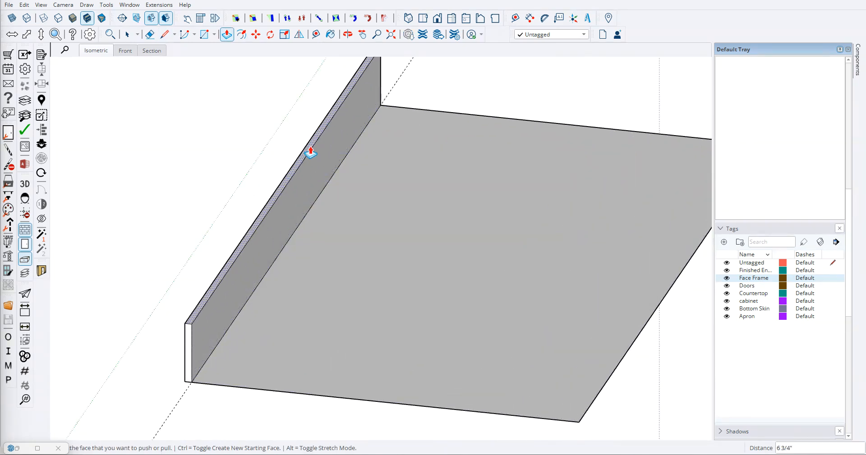
click(311, 153)
- Erase the leftover ground rectangle's edges and the guide, keeping only the upright panel
key(space)
key(e)
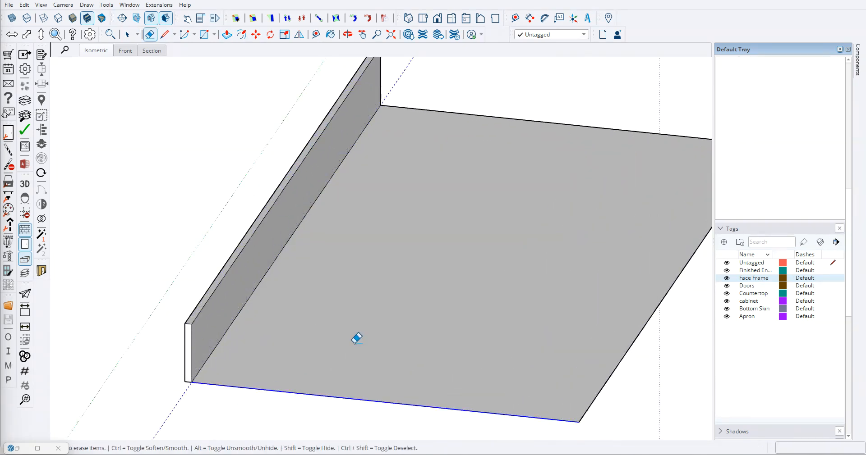
drag(463, 95, 462, 91)
scroll(403, 189, down, 5)
drag(470, 254, 443, 262)
- Select the whole upright panel and make it a group
key(space)
mouse_move(438, 262)
middle_down()
mouse_move(322, 232)
mouse_move(455, 255)
mouse_move(287, 188)
middle_up()
double_click(354, 227)
click(357, 245)
drag(253, 156, 410, 286)
right_click(356, 227)
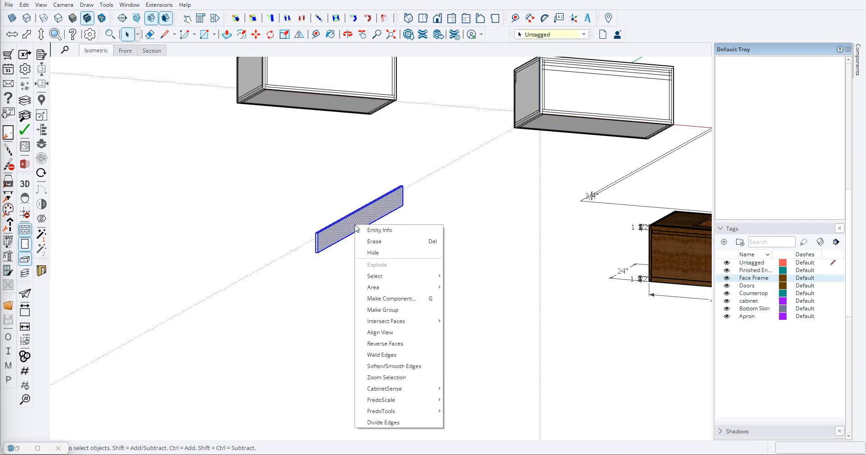
click(382, 310)
scroll(344, 239, up, 3)
click(337, 177)
scroll(336, 177, up, 3)
scroll(333, 199, down, 3)
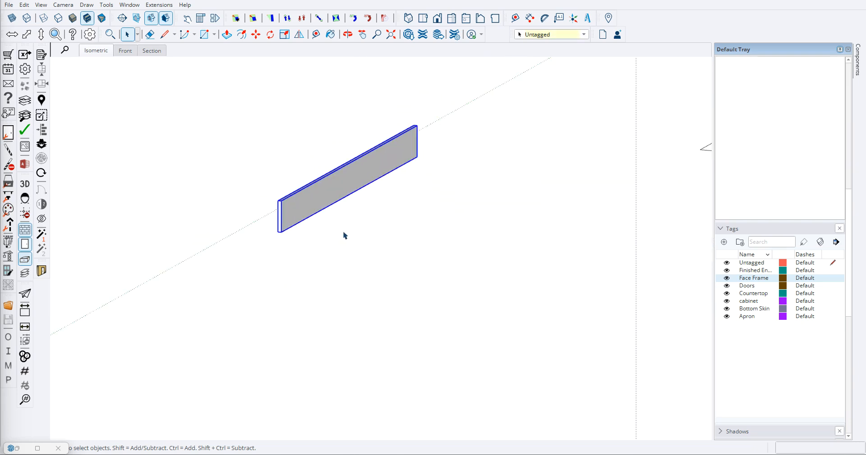
click(346, 261)
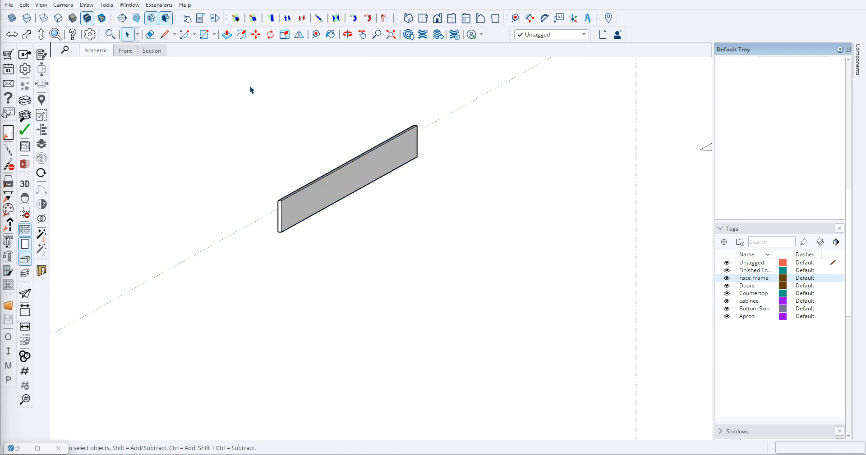
- Stretch the grouped panel longer at its front end and raise its height to about 19 1/16"
scroll(302, 133, down, 3)
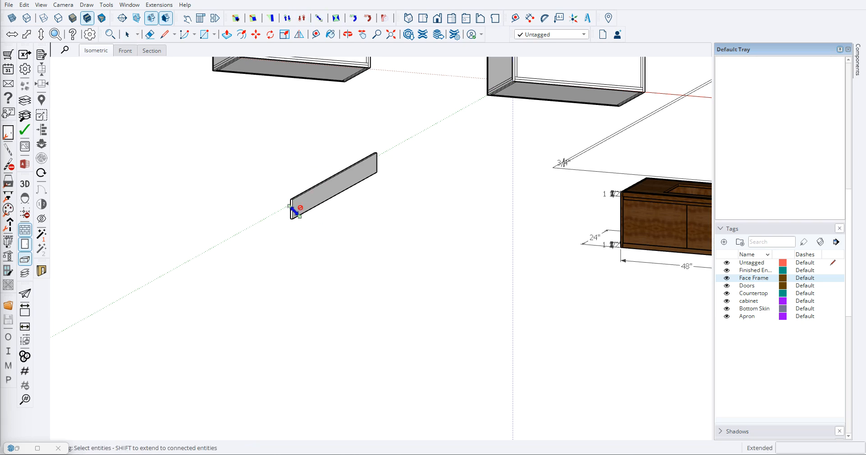
click(319, 20)
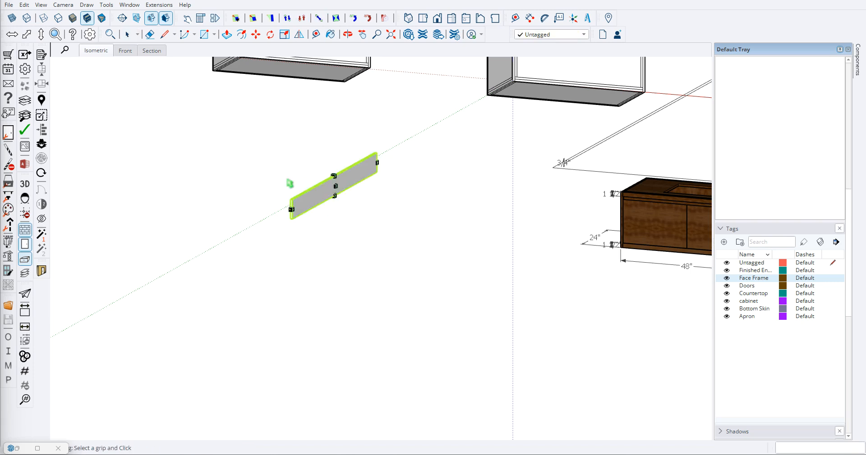
scroll(292, 210, up, 3)
drag(292, 210, 213, 250)
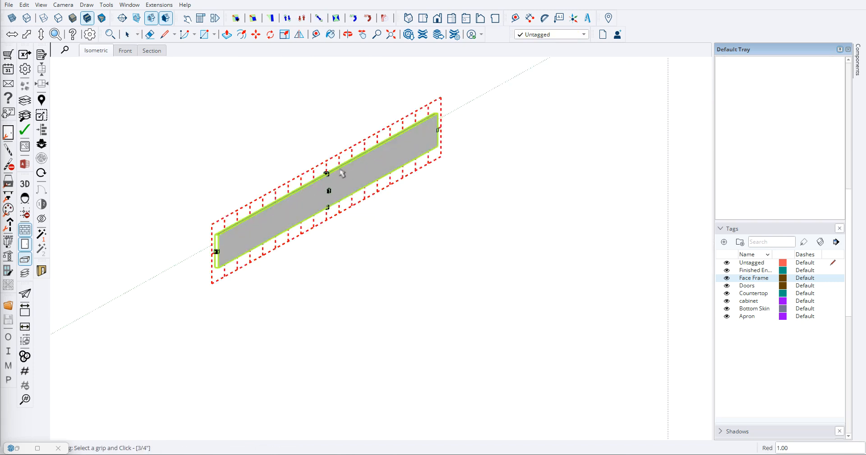
drag(325, 175, 327, 108)
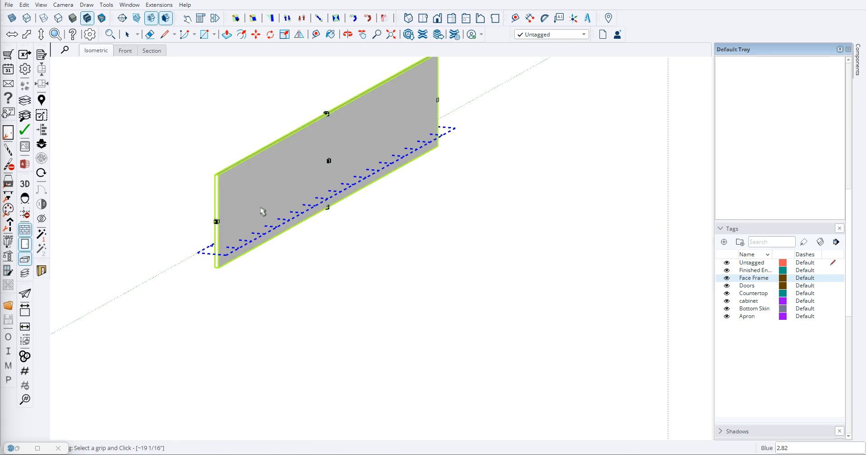
- Examine the two grouped profile layouts from several sides to check their panel lines
key(space)
scroll(277, 218, down, 3)
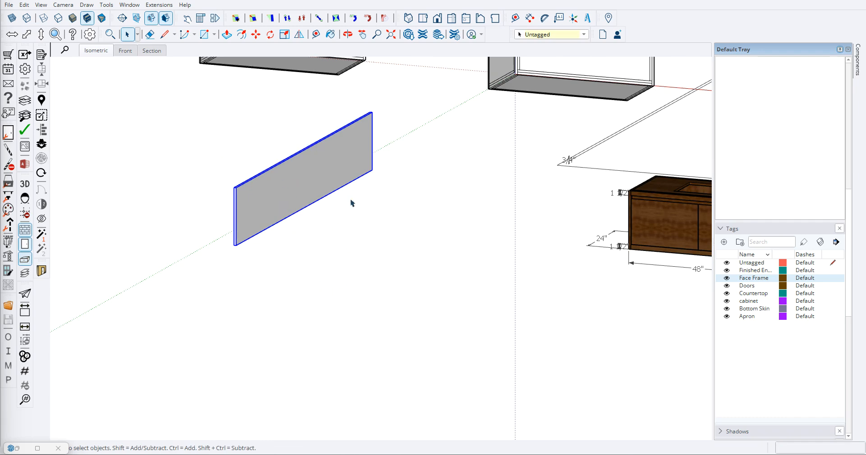
scroll(320, 306, down, 2)
scroll(313, 247, up, 2)
scroll(290, 217, down, 3)
middle_drag(290, 216, 301, 201)
scroll(362, 148, up, 8)
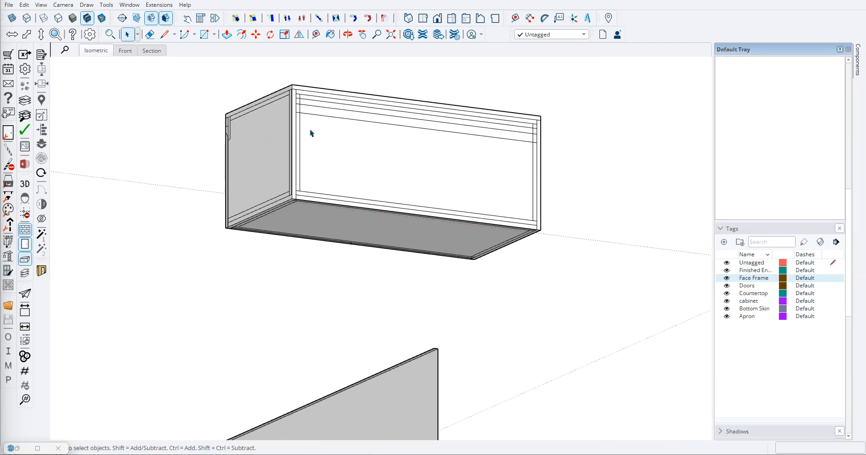
middle_drag(299, 149, 271, 198)
middle_drag(446, 228, 265, 179)
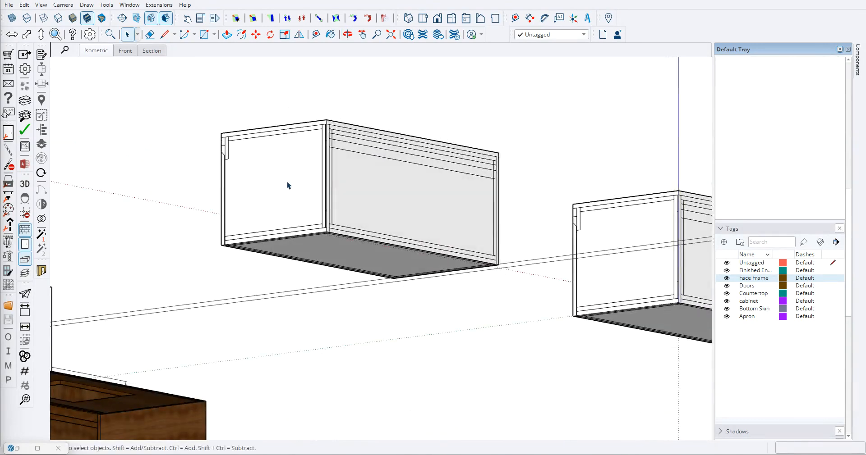
scroll(289, 193, down, 2)
middle_drag(289, 211, 455, 287)
scroll(261, 187, down, 4)
scroll(340, 253, up, 5)
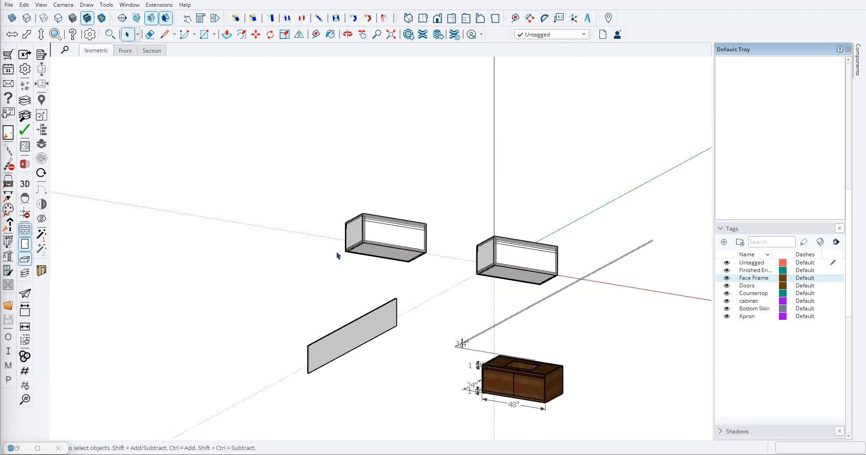
- Dimension the inner depth on the first layout's underside, between the inner front and back corners beside the side panel
key(d)
scroll(367, 256, up, 6)
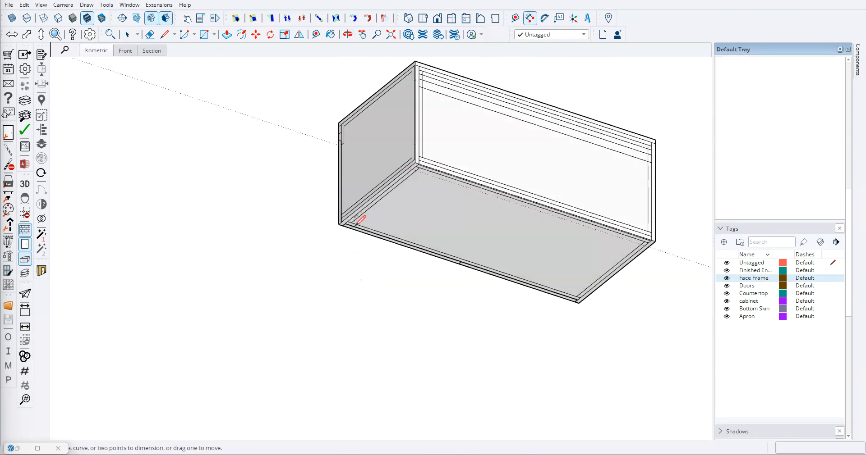
scroll(359, 214, up, 2)
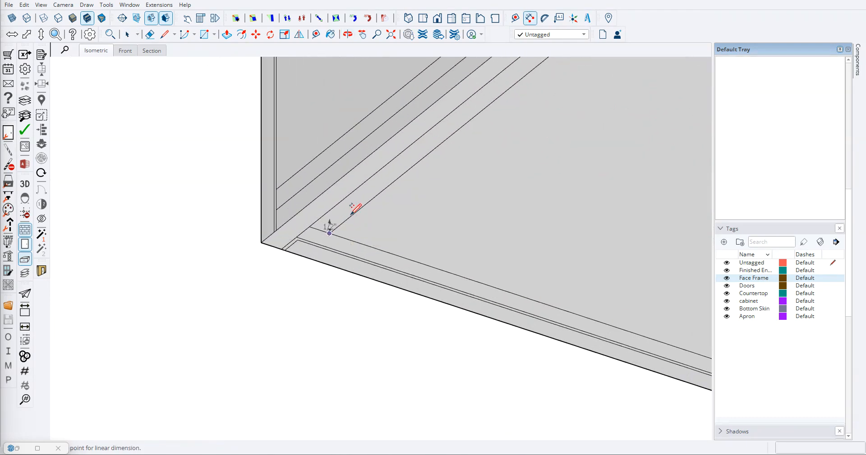
scroll(410, 199, down, 3)
shift+middle_drag(406, 201, 307, 345)
scroll(390, 258, up, 2)
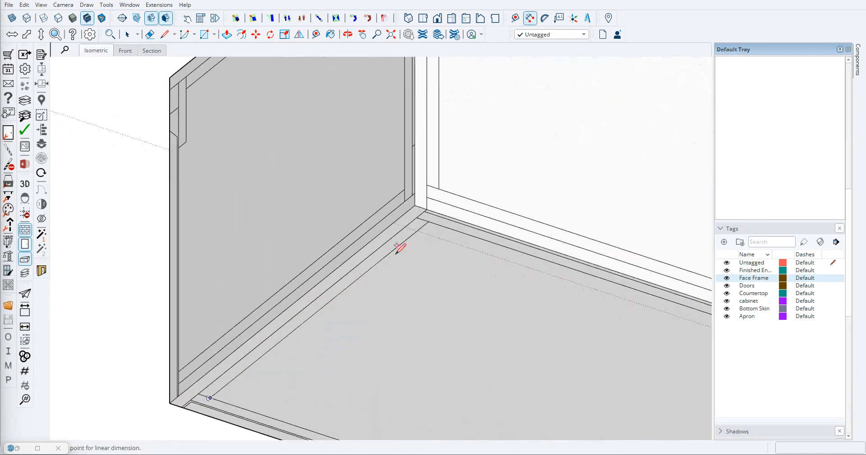
click(428, 222)
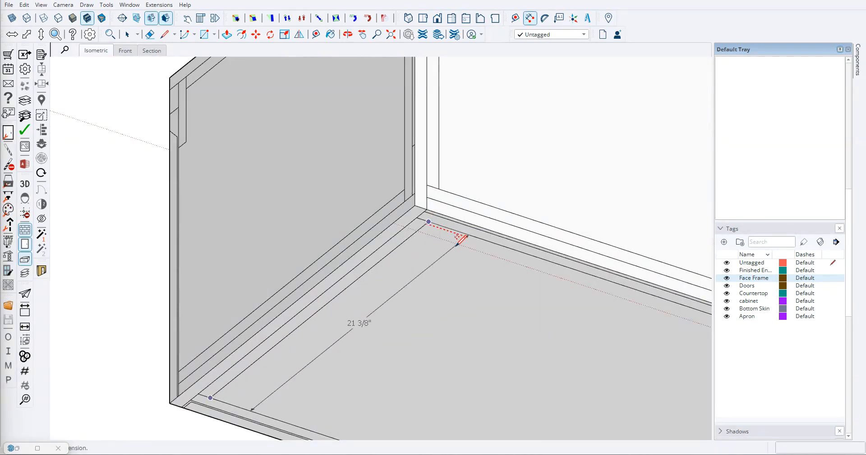
click(457, 246)
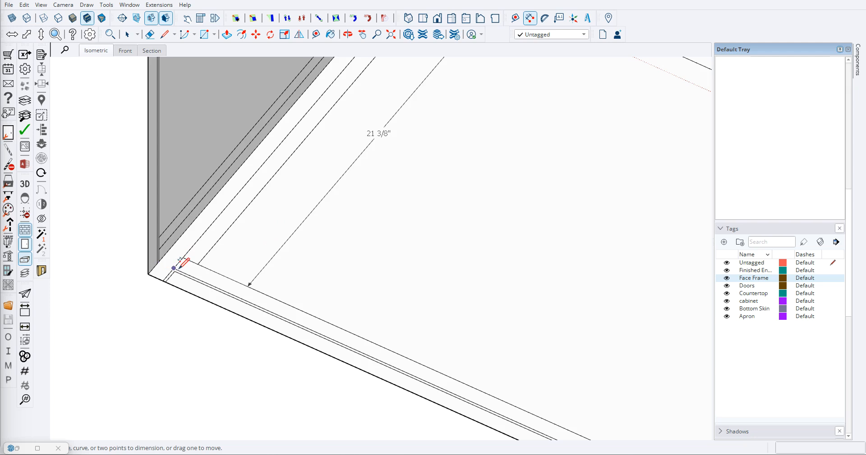
- Dimension the bottom panel's full depth from front to back, beside the inner depth dimension
click(179, 267)
scroll(180, 266, down, 2)
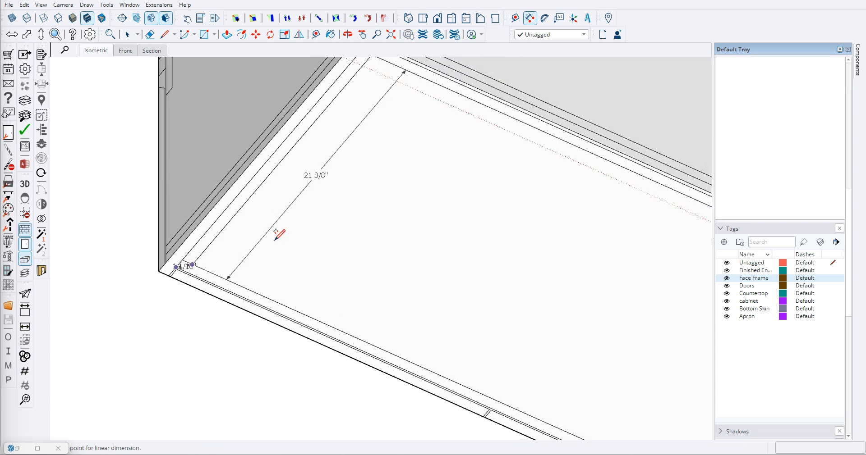
click(348, 68)
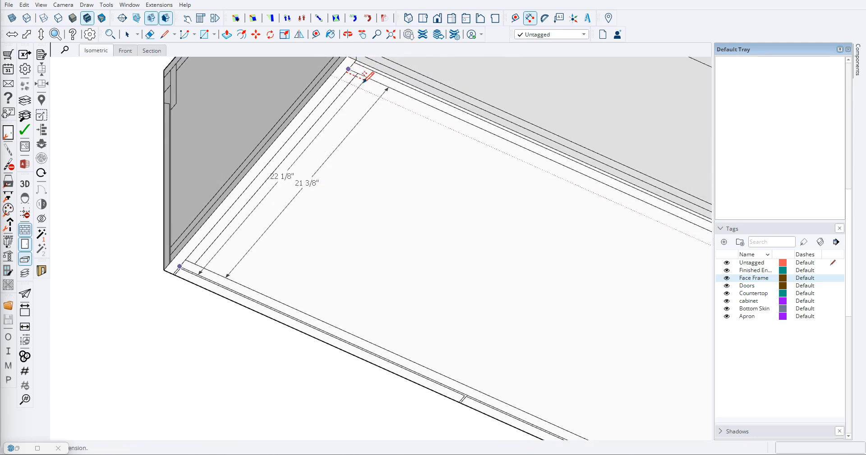
click(366, 85)
- Dimension the bottom panel's width between the two side panels along the back of the layout's underside
scroll(288, 203, up, 3)
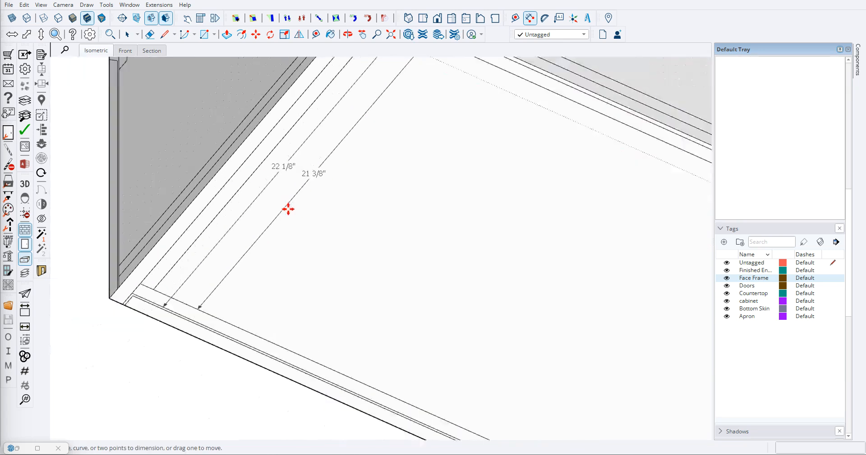
scroll(280, 239, down, 4)
middle_drag(272, 259, 294, 253)
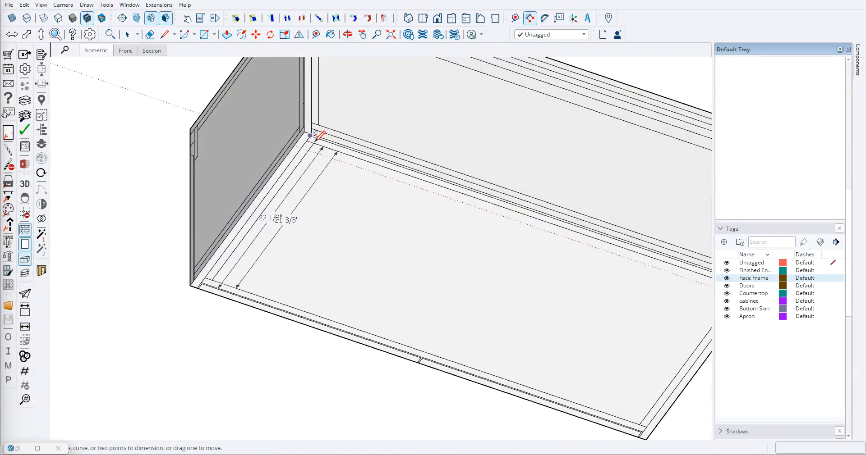
click(355, 128)
click(306, 135)
scroll(307, 135, down, 3)
scroll(573, 229, up, 4)
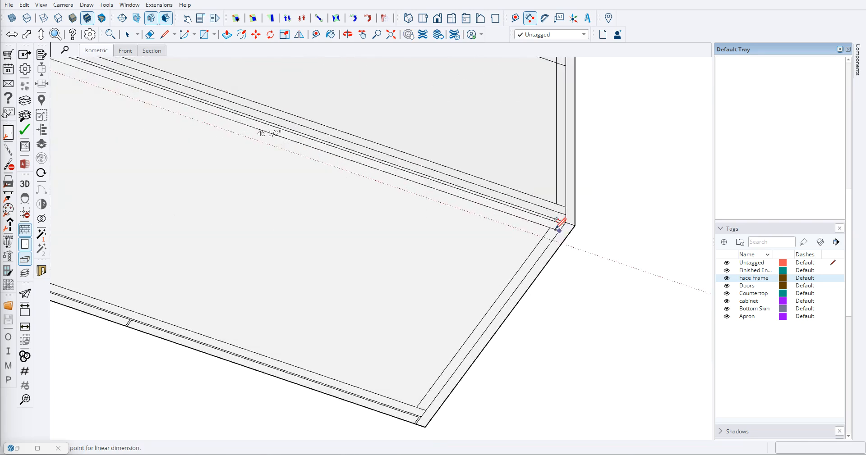
click(559, 230)
middle_drag(531, 251, 329, 204)
- Dimension the inner height and depth on the side face of the layout standing at the origin
scroll(288, 212, down, 10)
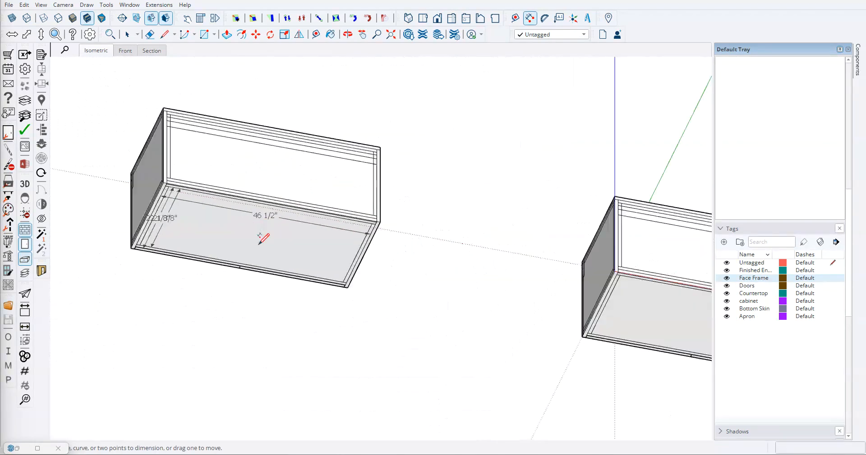
scroll(243, 297, down, 3)
middle_drag(339, 298, 313, 265)
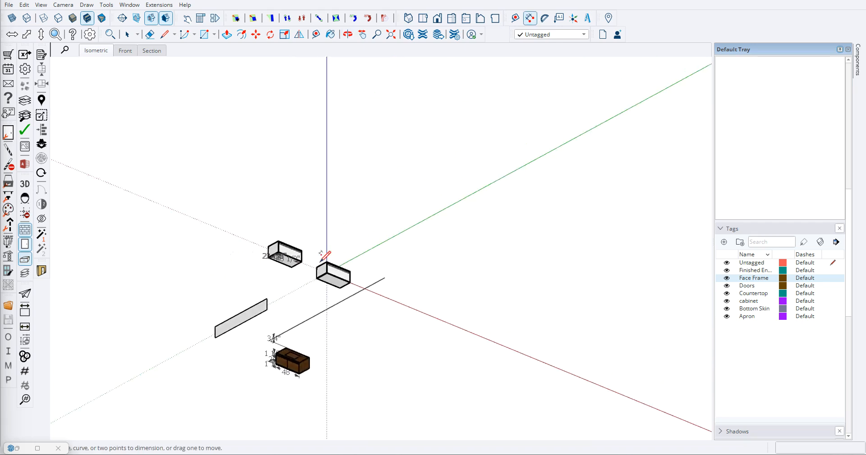
scroll(321, 267, up, 10)
scroll(339, 296, up, 3)
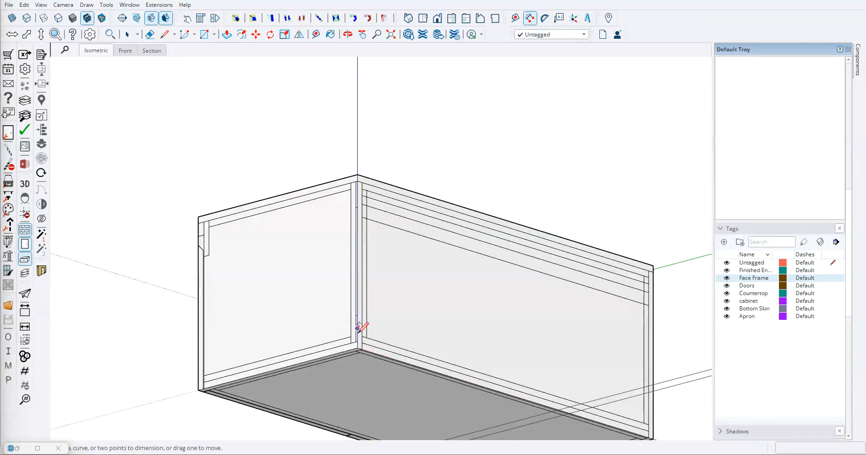
scroll(376, 324, up, 2)
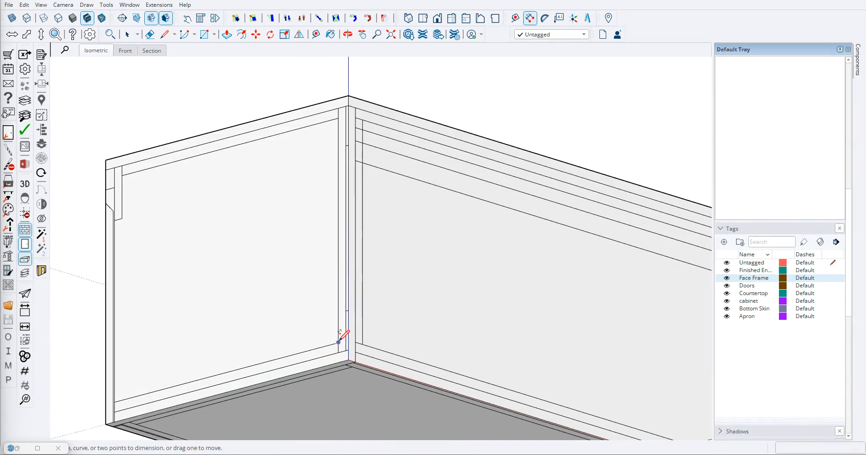
click(338, 118)
click(338, 343)
click(302, 335)
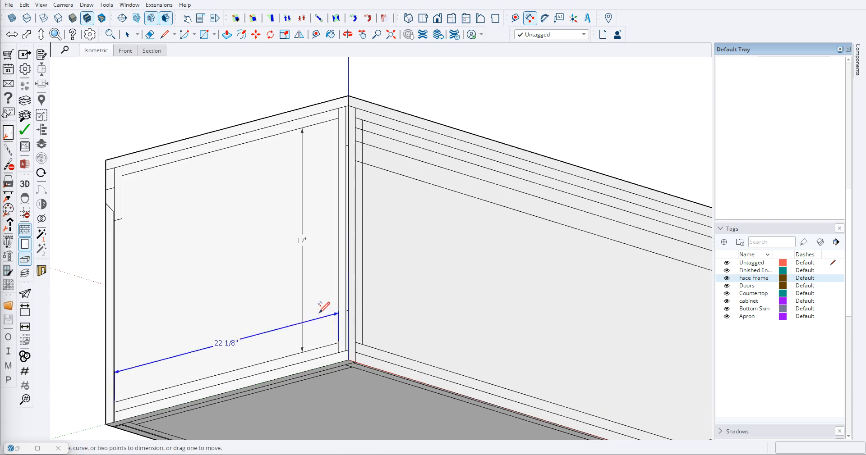
- Review the dimensions placed on both profile layouts
scroll(338, 280, down, 10)
middle_drag(317, 205, 308, 207)
scroll(308, 209, down, 3)
scroll(217, 289, up, 3)
scroll(218, 290, down, 3)
scroll(321, 248, up, 3)
scroll(323, 243, up, 3)
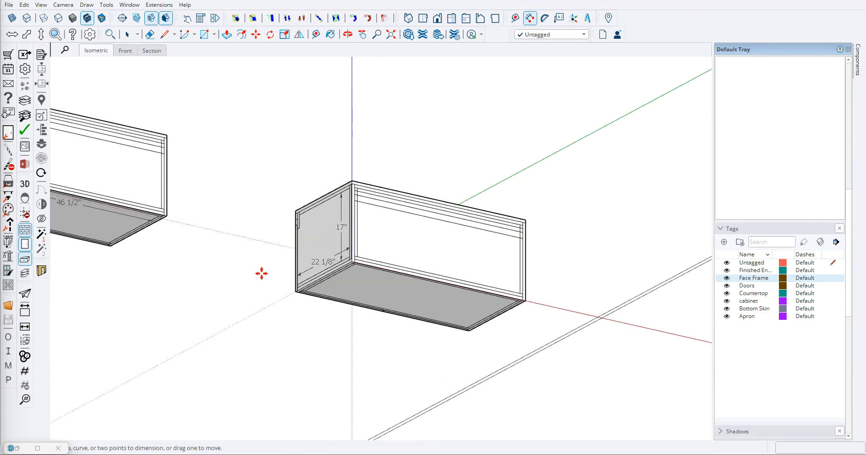
scroll(116, 228, down, 3)
scroll(156, 223, up, 4)
scroll(239, 219, down, 6)
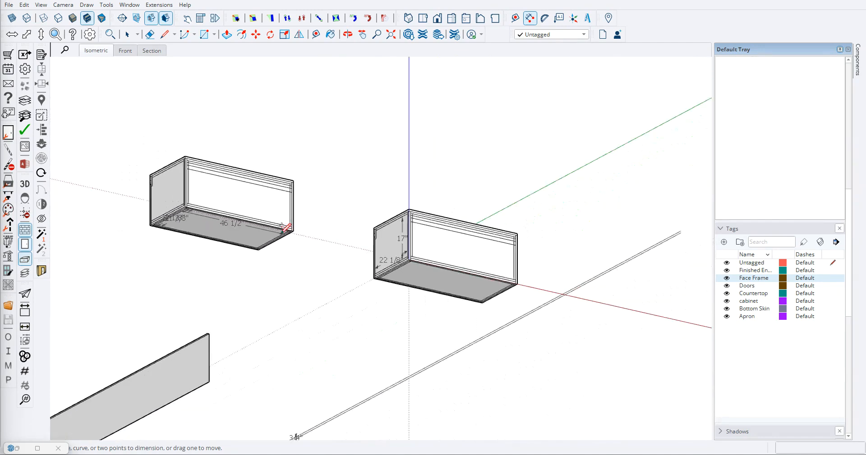
- Place a vertical guide 22.125" from the near end of the long upright panel
scroll(180, 312, up, 6)
key(space)
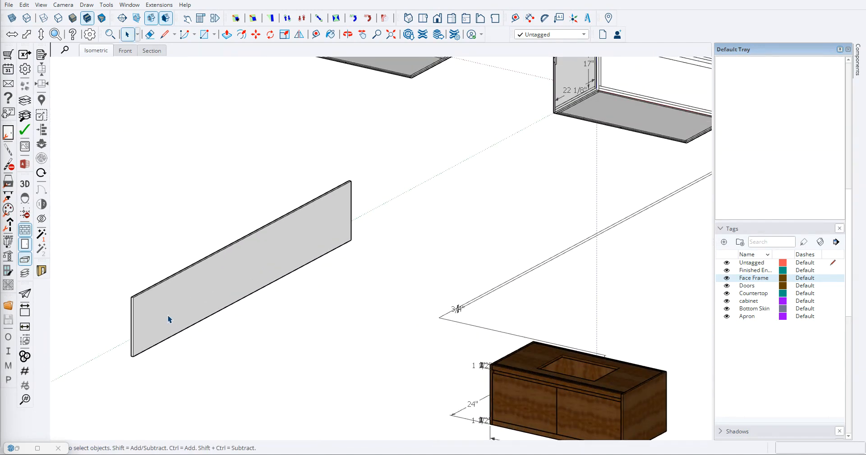
key(t)
scroll(137, 322, up, 3)
click(131, 334)
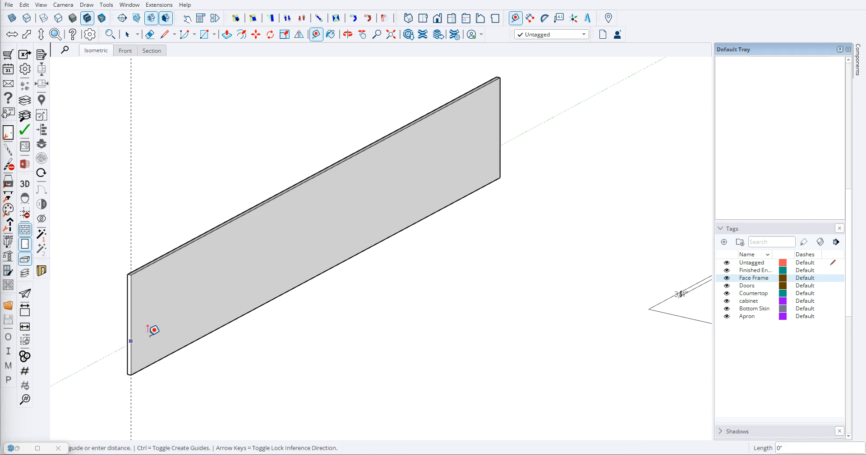
click(201, 310)
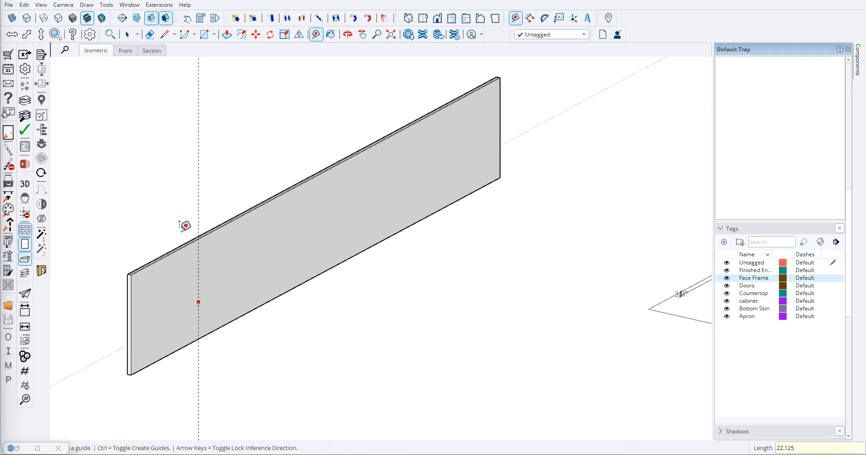
- Shorten the upright panel to the guide, for a length of 22 1/8"
scroll(199, 253, down, 3)
key(space)
click(232, 260)
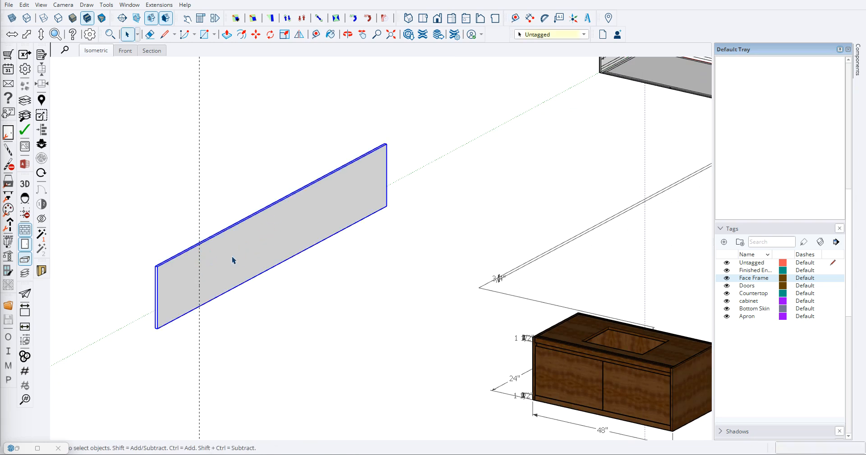
click(333, 20)
click(386, 175)
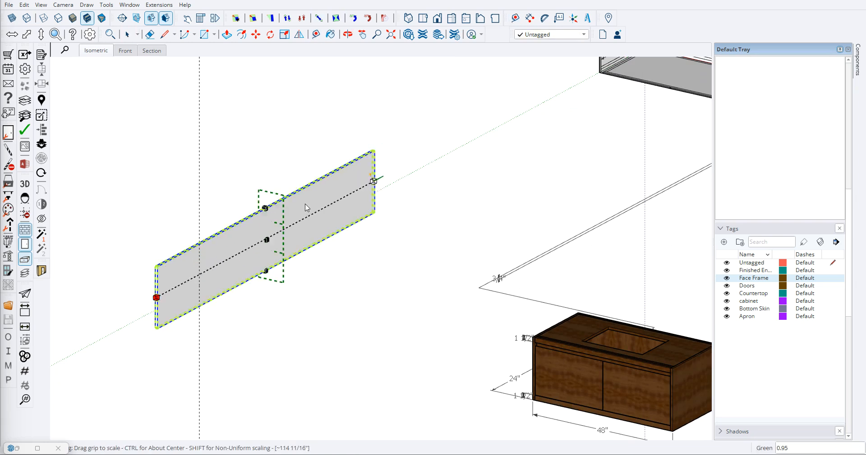
click(199, 212)
key(space)
- Erase the vertical guide and place a horizontal guide 17" above the panel's bottom edge
key(t)
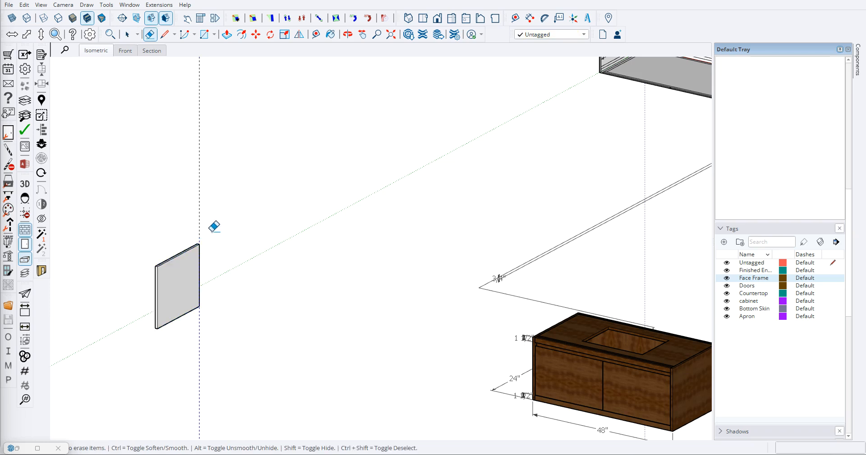
scroll(183, 343, up, 2)
click(183, 289)
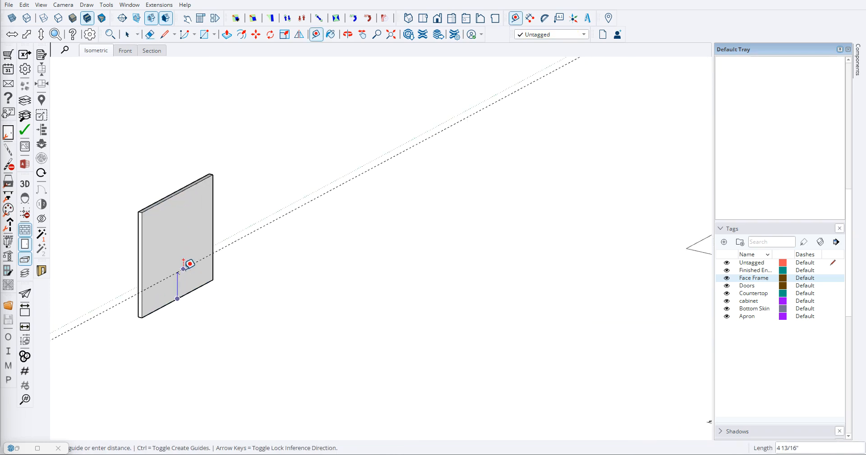
key(Return)
- Lower the panel's top to the horizontal guide and erase the guide
key(space)
click(203, 261)
click(299, 34)
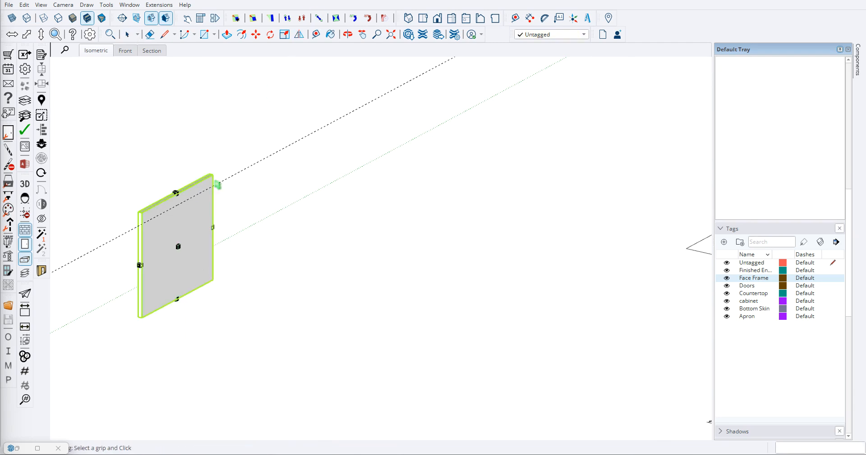
key(space)
click(235, 178)
scroll(265, 216, down, 3)
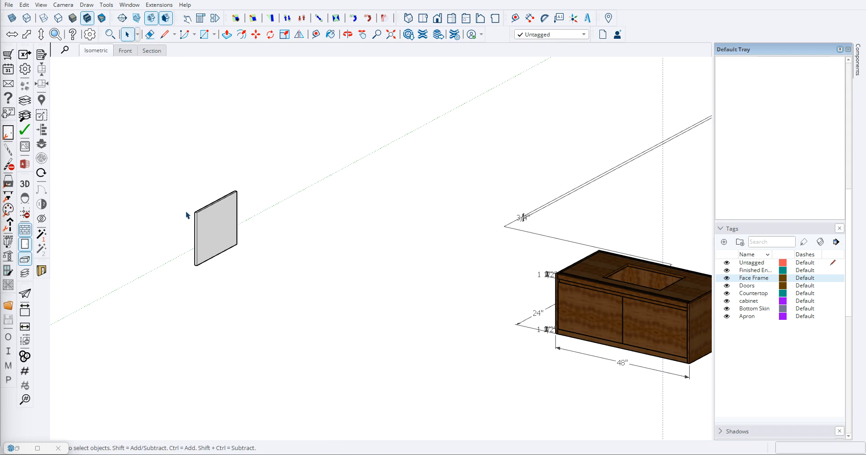
- Paste a copy of the shortened panel beside the original
key(ctrl+c)
key(ctrl+v)
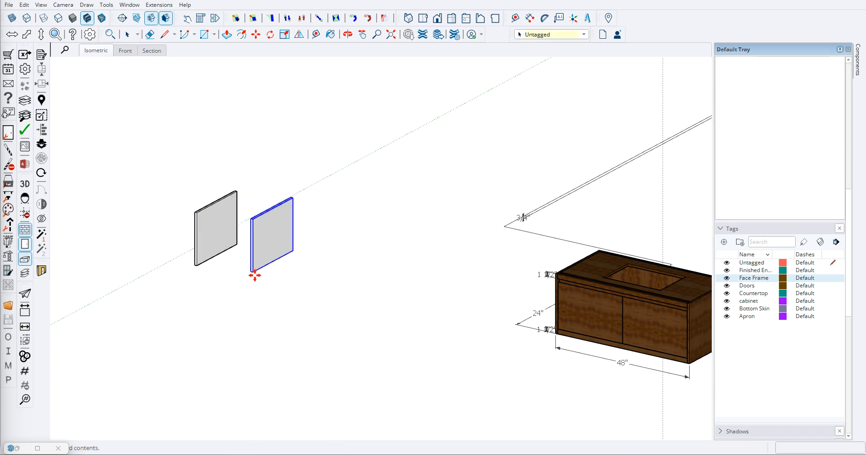
click(295, 303)
- Make a further copy of the pasted panel in front of the two upright panels
scroll(285, 299, down, 2)
middle_drag(286, 299, 302, 288)
click(301, 288)
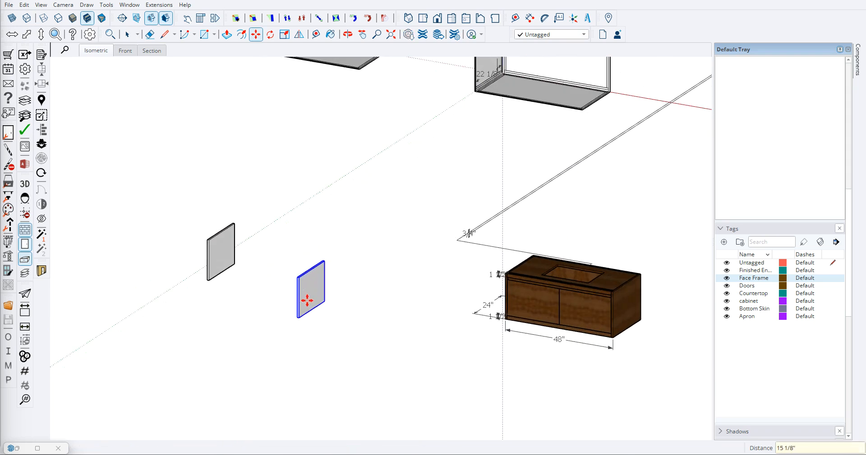
key(ctrl)
click(213, 341)
- Rotate the front panel copy about its vertical front edge face so that it lies flat
scroll(243, 301, up, 1)
middle_drag(243, 301, 258, 314)
scroll(233, 320, up, 2)
scroll(239, 292, up, 2)
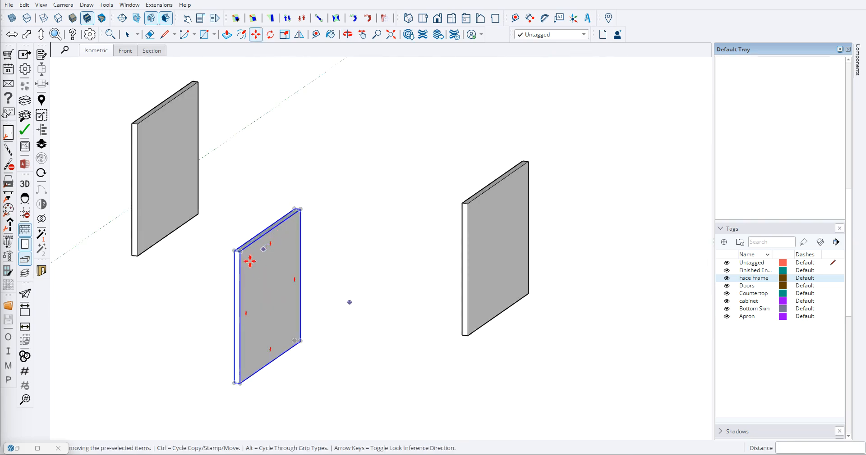
click(239, 273)
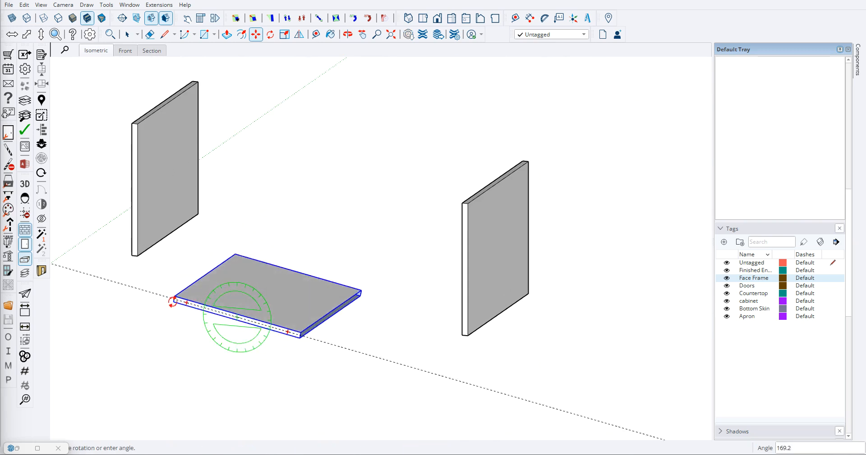
click(166, 309)
- Place a parallel guide offset from the flat panel's right edge to mark the panel's new width
middle_drag(224, 284, 361, 330)
scroll(271, 238, down, 3)
key(t)
scroll(309, 291, up, 5)
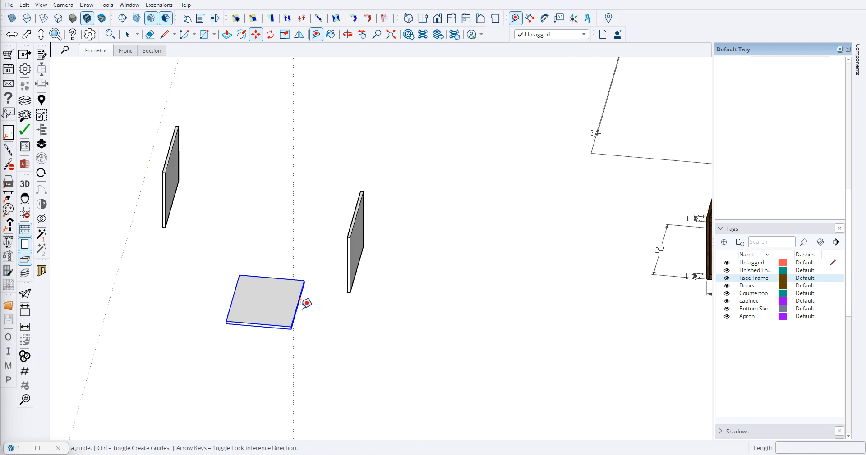
click(292, 311)
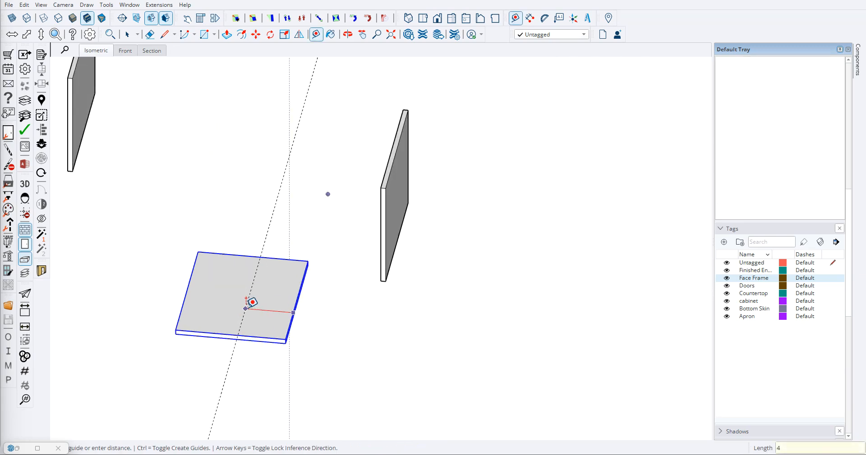
key(Return)
scroll(263, 246, down, 5)
key(space)
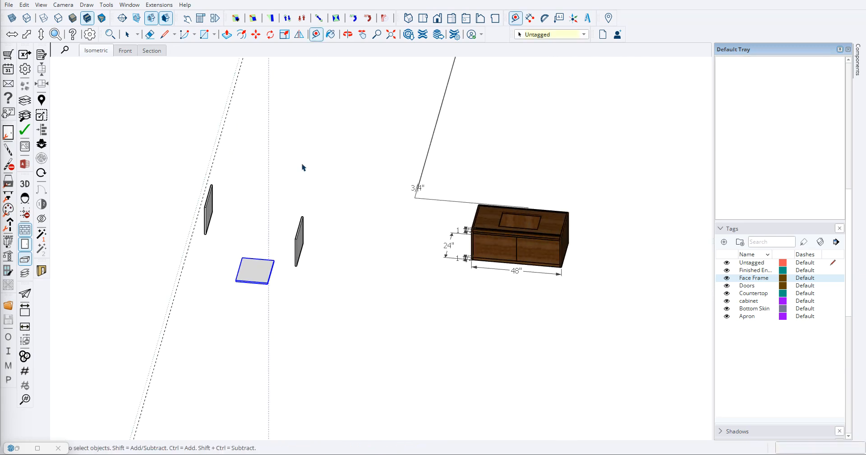
- Stretch the flat panel's left end out to the guide and delete the guide
click(335, 22)
drag(238, 270, 181, 269)
key(space)
click(191, 342)
- Move the flat panel under the left upright panel, aligning its top front corner with the upright's outer bottom front corner
scroll(205, 280, up, 8)
key(m)
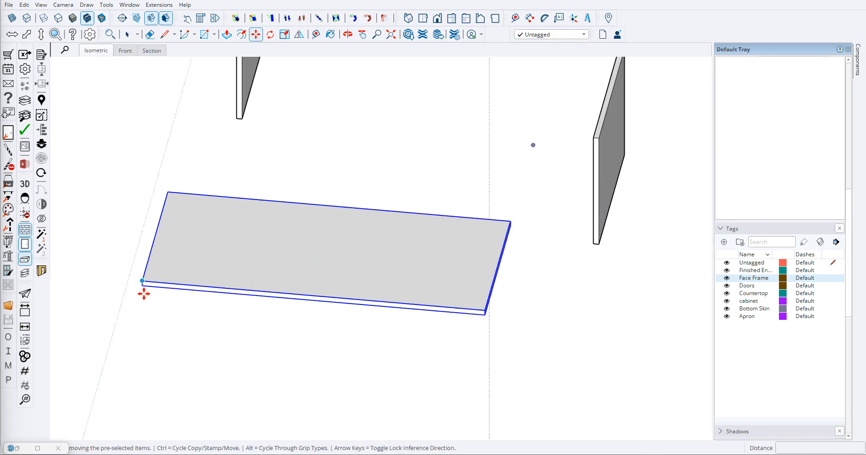
scroll(248, 170, down, 5)
scroll(239, 150, up, 8)
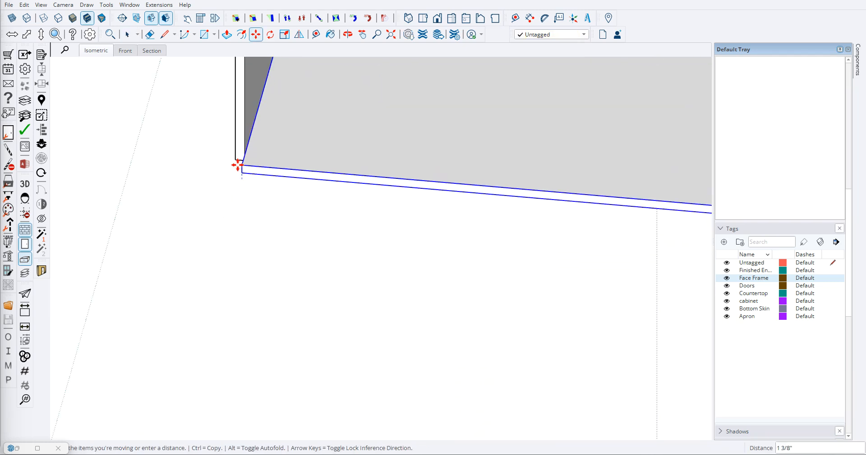
scroll(230, 159, up, 8)
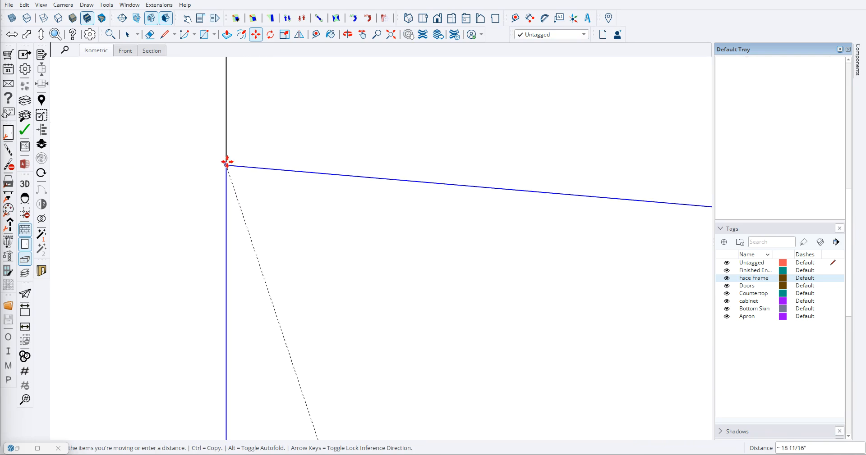
click(227, 162)
key(space)
scroll(212, 173, down, 4)
scroll(200, 218, down, 10)
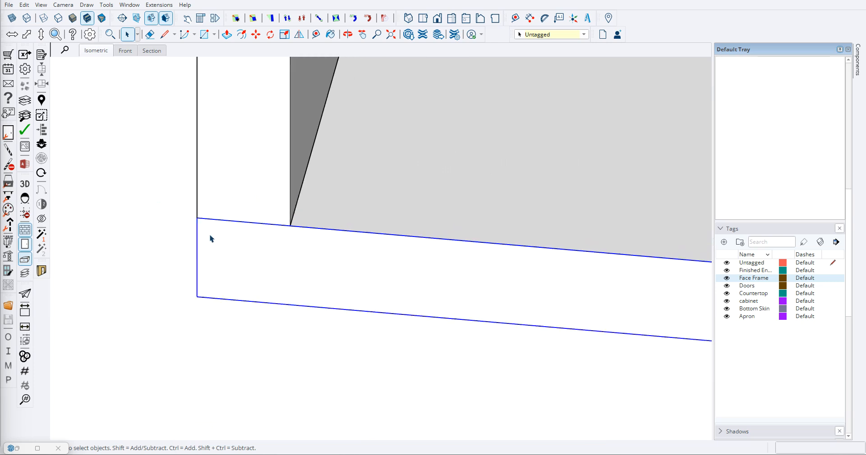
- Move the right upright panel onto the right end of the bottom panel, with its outer face flush
scroll(329, 265, up, 4)
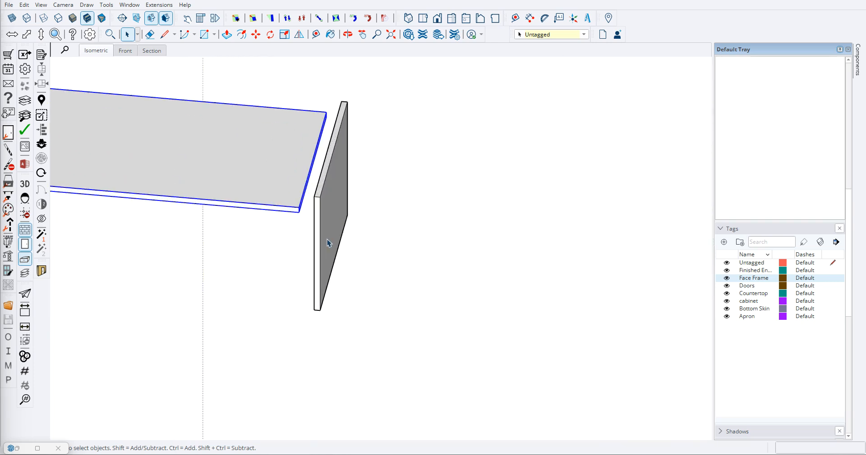
click(329, 244)
scroll(321, 334, up, 4)
key(m)
scroll(328, 302, up, 2)
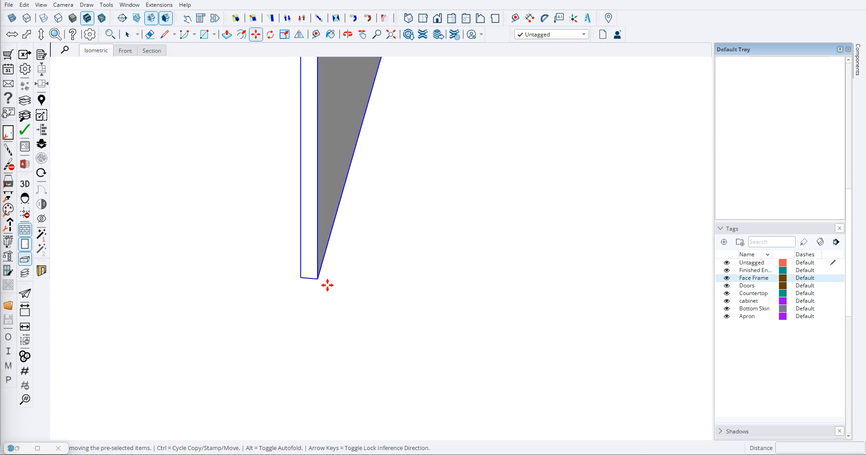
click(317, 280)
scroll(310, 280, down, 2)
scroll(299, 199, up, 3)
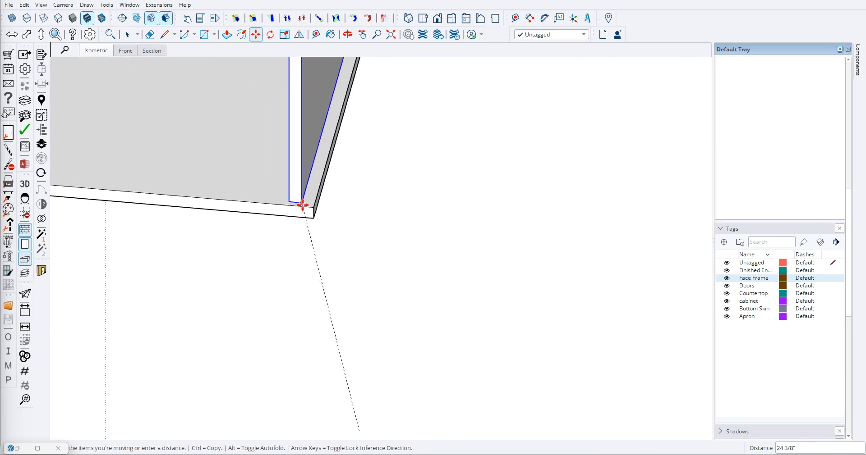
click(313, 210)
key(space)
scroll(286, 303, down, 4)
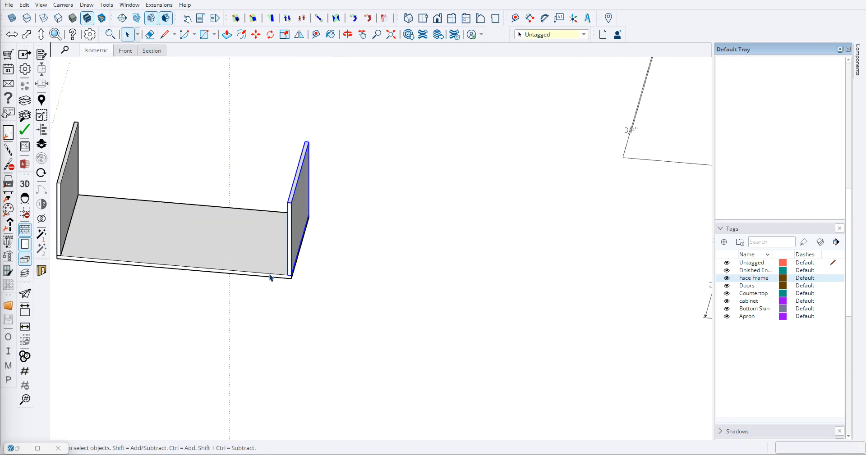
- Copy the bottom panel straight up onto the top edges of the two side panels
scroll(292, 270, up, 3)
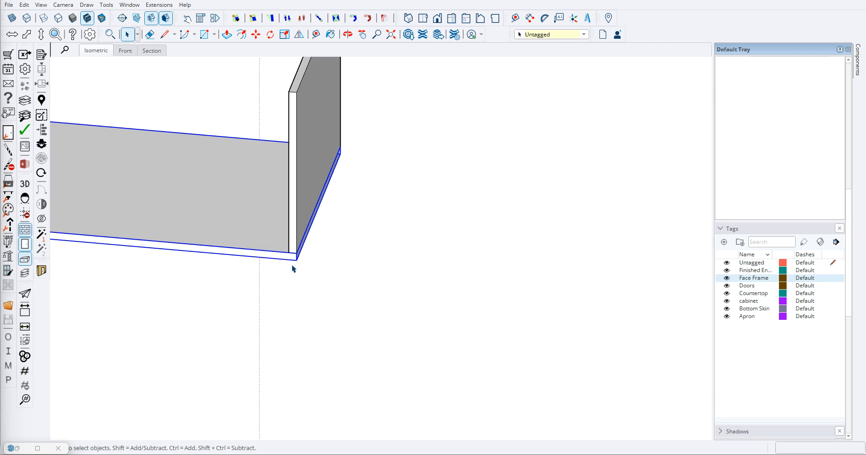
key(m)
scroll(292, 267, up, 2)
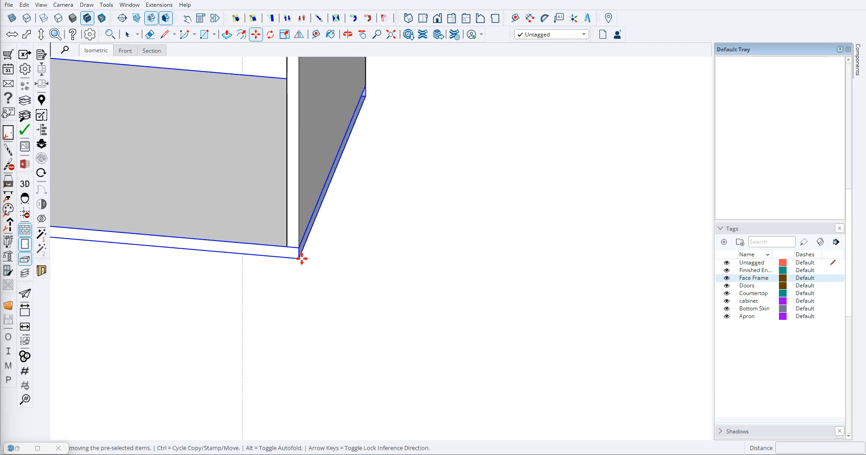
key(ctrl)
click(300, 258)
scroll(298, 204, down, 2)
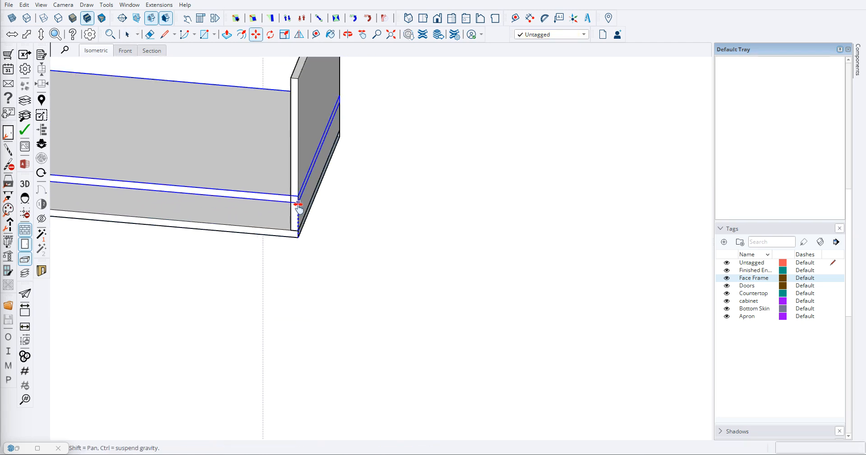
shift+middle_drag(298, 204, 311, 327)
click(309, 202)
- Examine the assembled box's ends and top panel from several sides
scroll(392, 298, down, 3)
middle_drag(393, 298, 214, 203)
scroll(384, 286, down, 3)
scroll(353, 245, up, 4)
click(480, 293)
scroll(330, 265, up, 6)
scroll(383, 230, down, 6)
middle_drag(382, 230, 300, 223)
scroll(157, 313, up, 6)
middle_drag(187, 182, 425, 220)
scroll(425, 220, down, 5)
middle_drag(374, 187, 387, 235)
- Open the top panel's group, draw a rectangle across its end, and close the group
click(320, 219)
triple_click(369, 221)
scroll(409, 243, up, 7)
scroll(387, 233, down, 3)
key(r)
click(391, 208)
scroll(585, 201, down, 3)
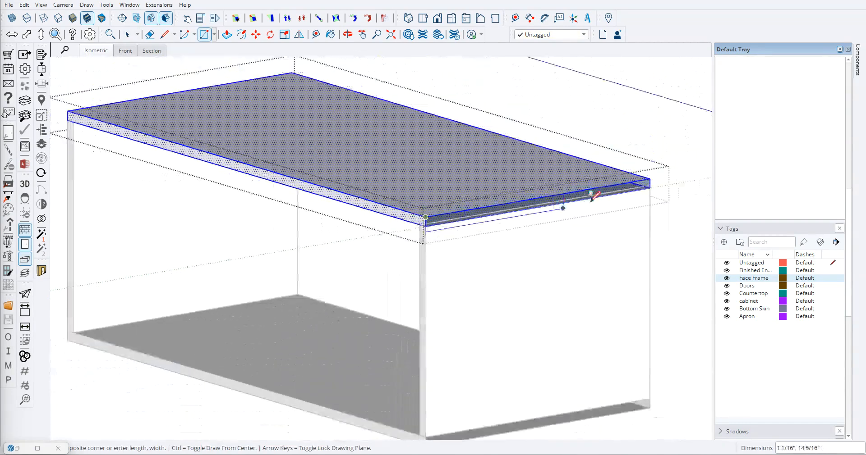
key(Escape)
key(space)
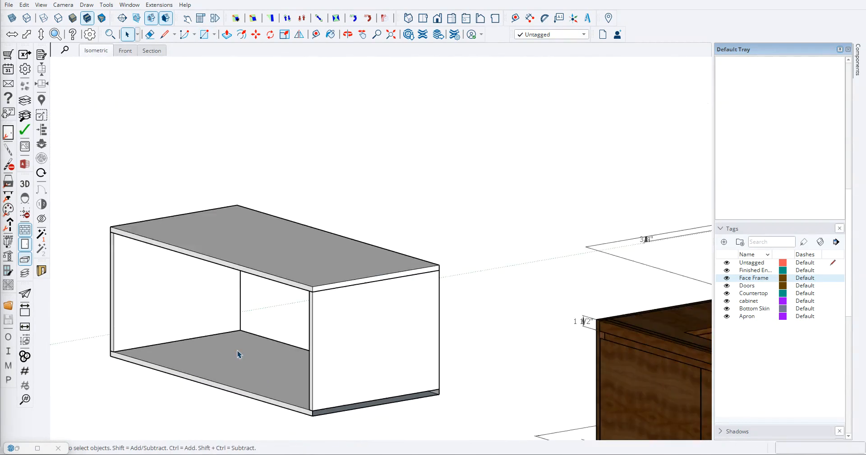
- Delete the bottom panel of the box
middle_drag(238, 355, 264, 258)
click(225, 387)
key(Delete)
- Copy the top panel straight down beneath the two side panels as the new bottom
click(252, 288)
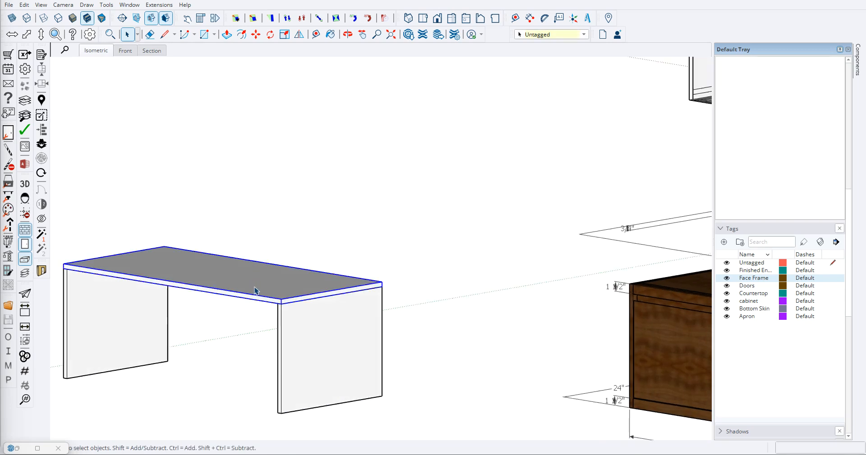
key(m)
scroll(280, 302, up, 2)
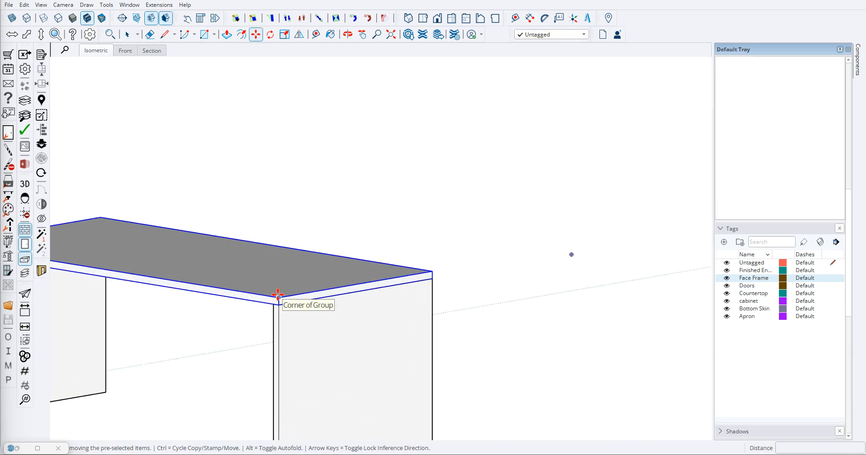
click(278, 298)
shift+middle_drag(286, 359, 292, 201)
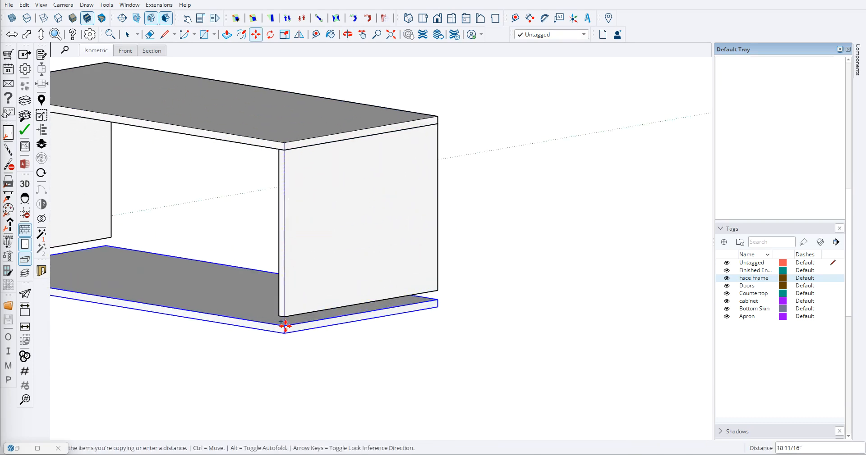
click(285, 319)
key(space)
scroll(325, 323, down, 4)
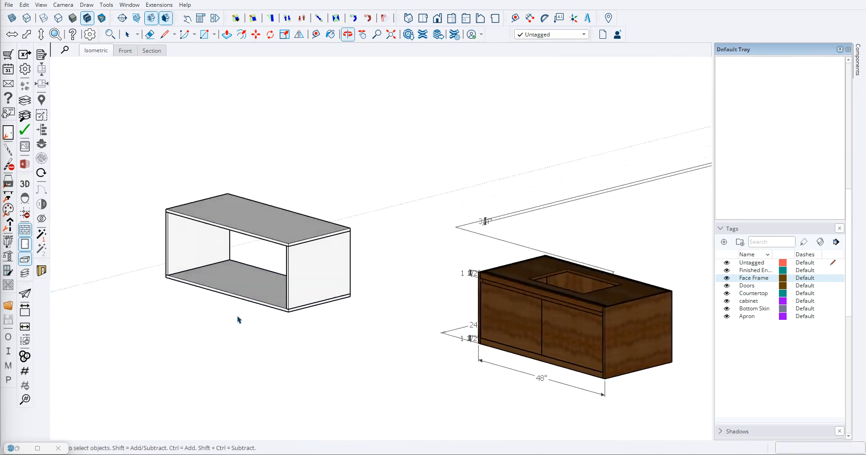
- Make a copy of the top panel behind the box
click(299, 233)
scroll(310, 261, up, 3)
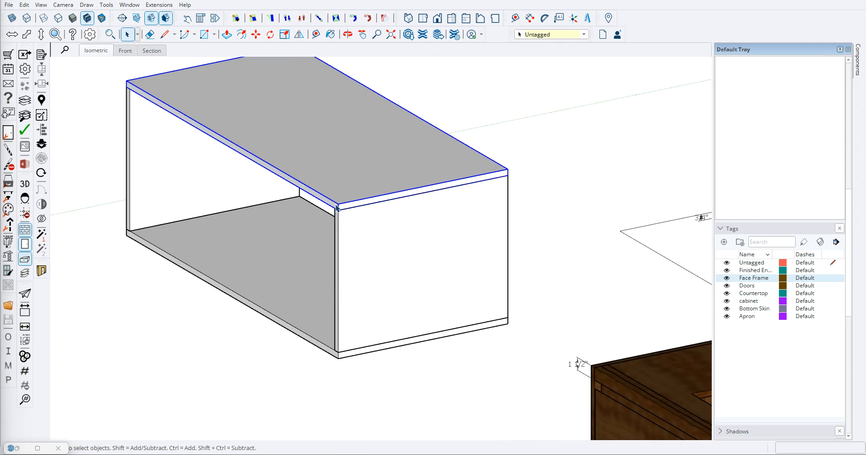
key(m)
key(ctrl)
click(341, 204)
shift+middle_drag(377, 210, 253, 279)
click(412, 232)
- Rotate the copied panel 90 degrees about its end face so that it stands upright
middle_drag(558, 187, 482, 179)
scroll(561, 229, up, 2)
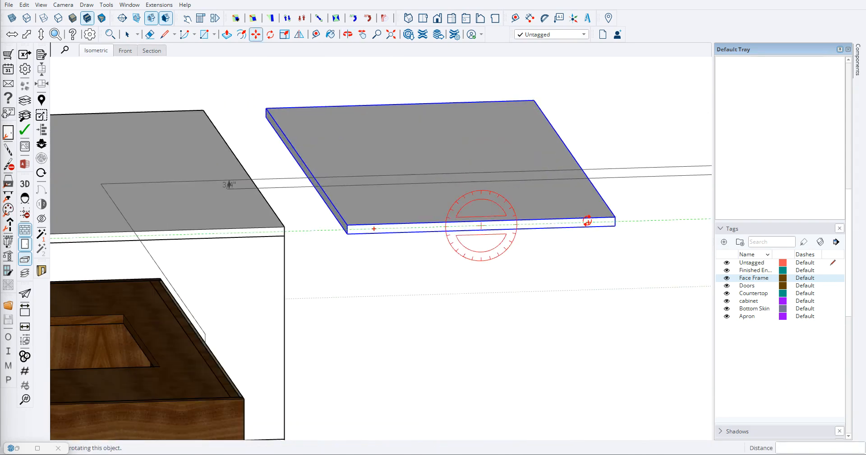
click(589, 228)
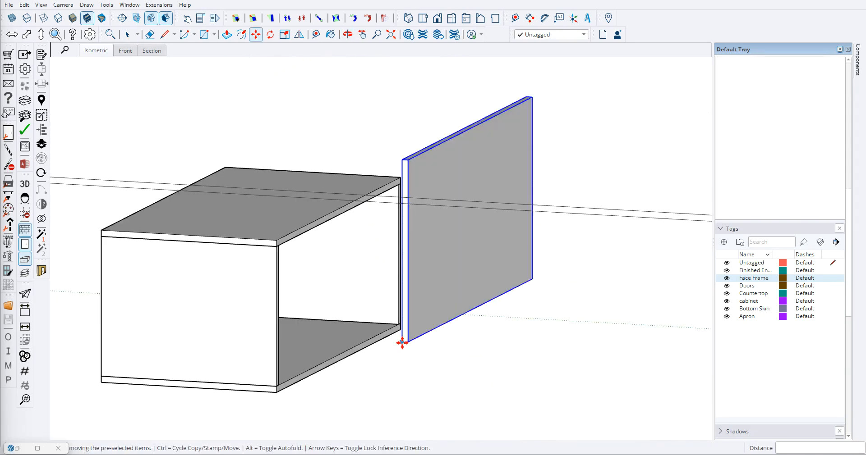
click(401, 343)
- Move the upright panel against the back of the box, snapping its bottom corner to the box's rear bottom corner
scroll(280, 391, up, 5)
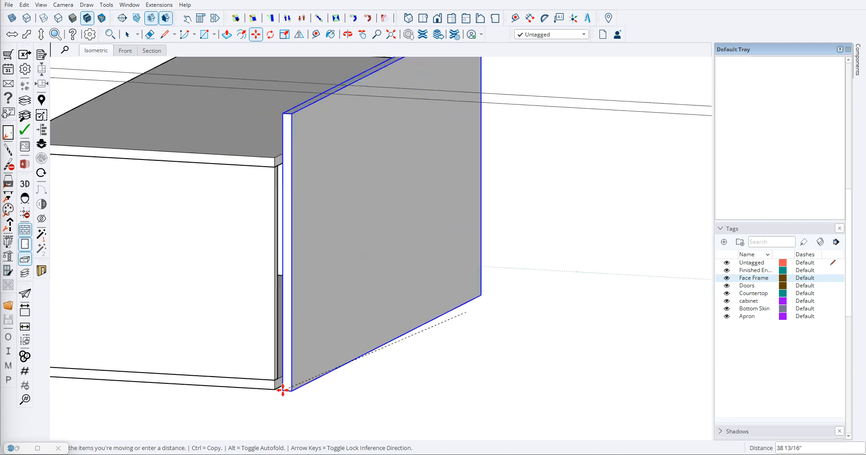
scroll(277, 400, up, 3)
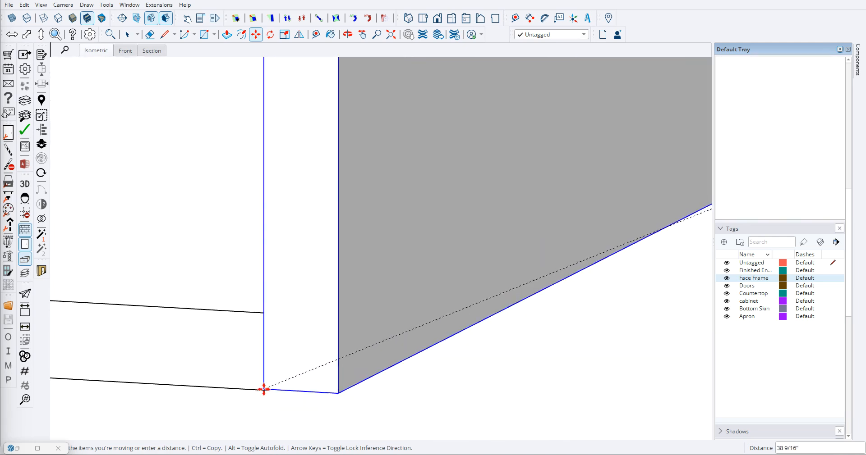
scroll(270, 391, up, 4)
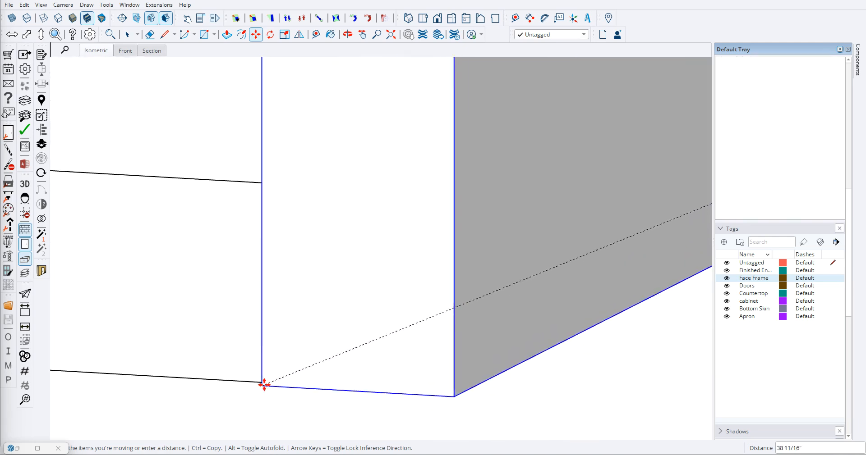
scroll(264, 382, up, 3)
click(263, 382)
key(space)
scroll(313, 356, down, 10)
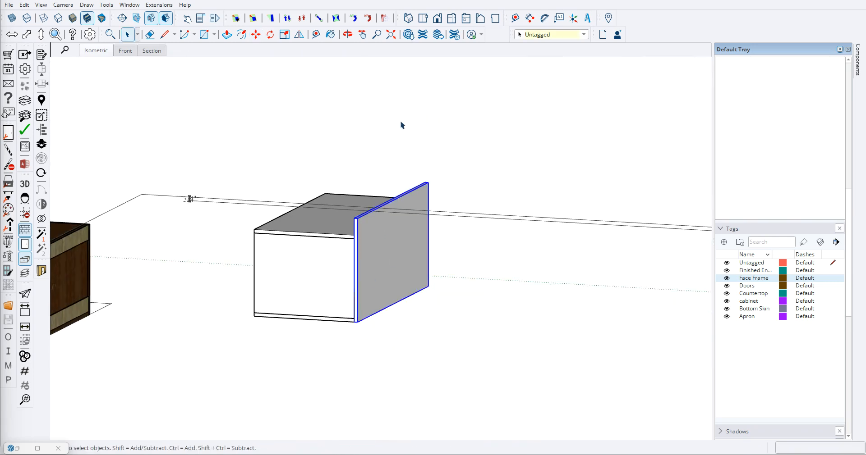
- Try to scale the back panel's height down to the top of the box
key(s)
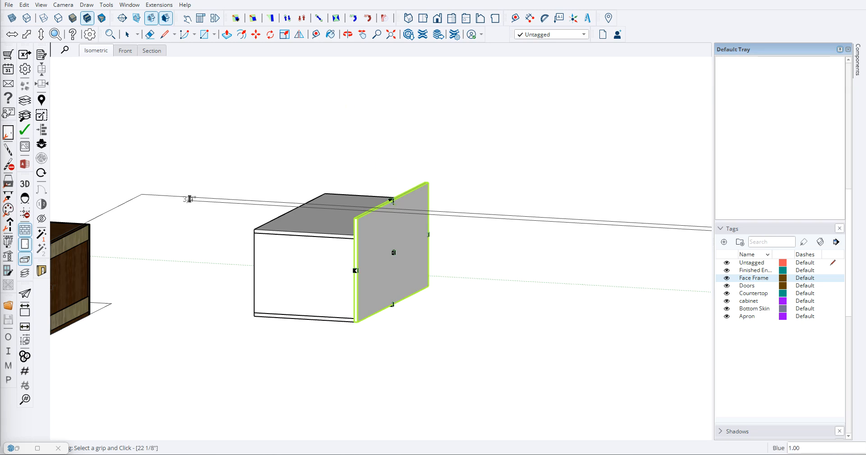
click(391, 200)
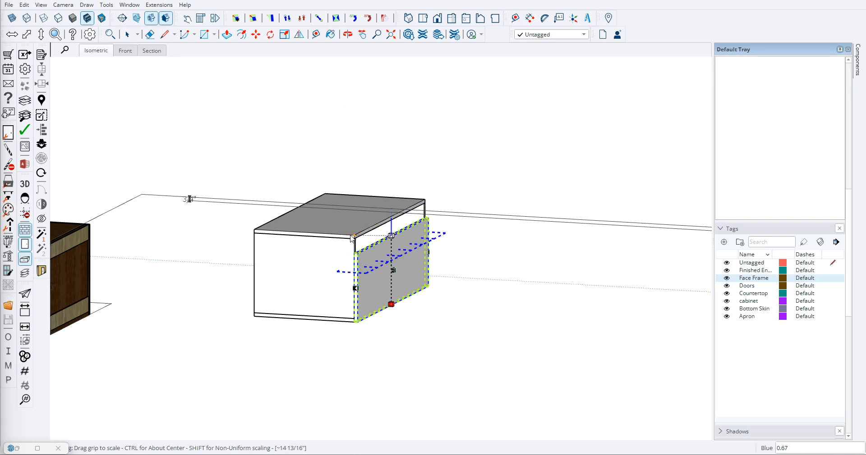
click(363, 224)
scroll(365, 223, up, 3)
middle_drag(331, 242, 467, 239)
middle_drag(424, 207, 496, 211)
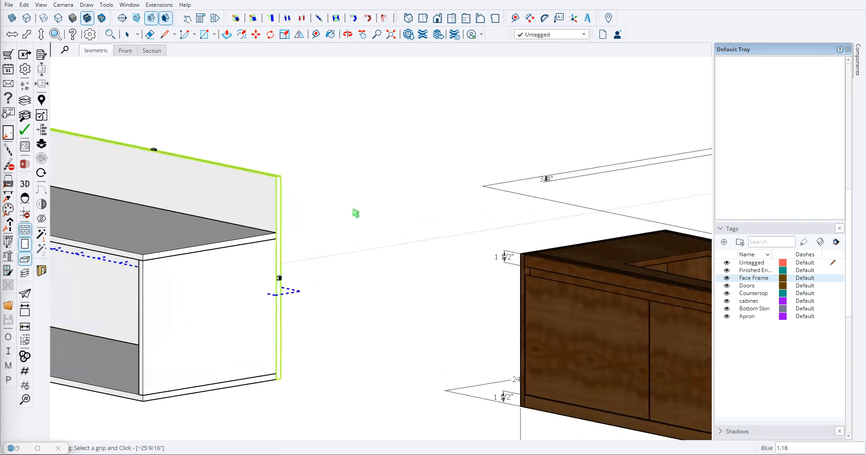
- Place a guide parallel to the back panel's top edge, level with the top surface of the box
key(t)
scroll(333, 232, down, 1)
scroll(274, 195, up, 6)
click(294, 164)
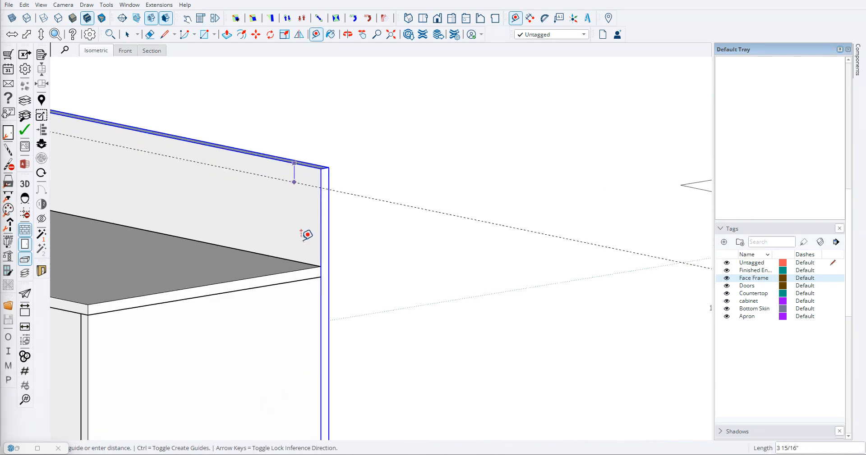
click(303, 263)
scroll(308, 247, down, 2)
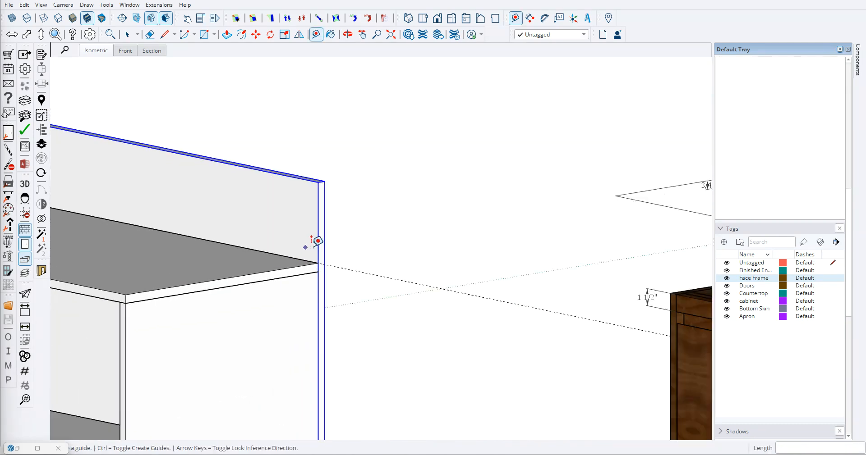
- Lower the back panel's top to the guide, making the panel 18 1/2" high
click(322, 21)
click(176, 165)
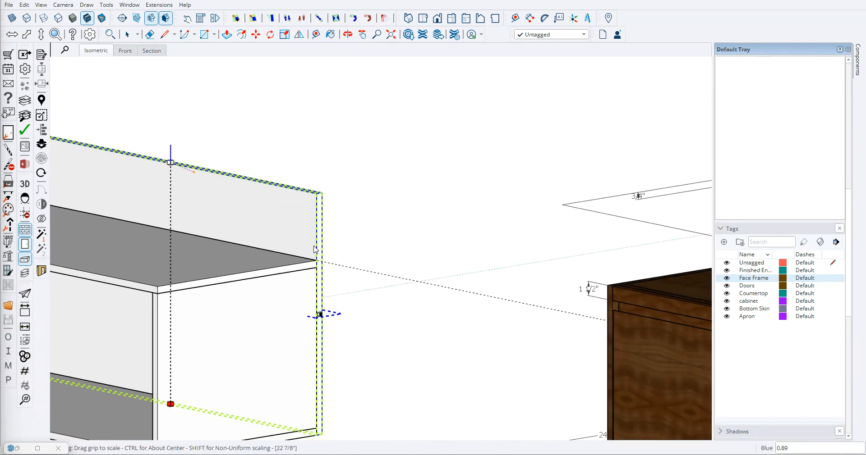
click(361, 273)
key(space)
scroll(499, 222, down, 10)
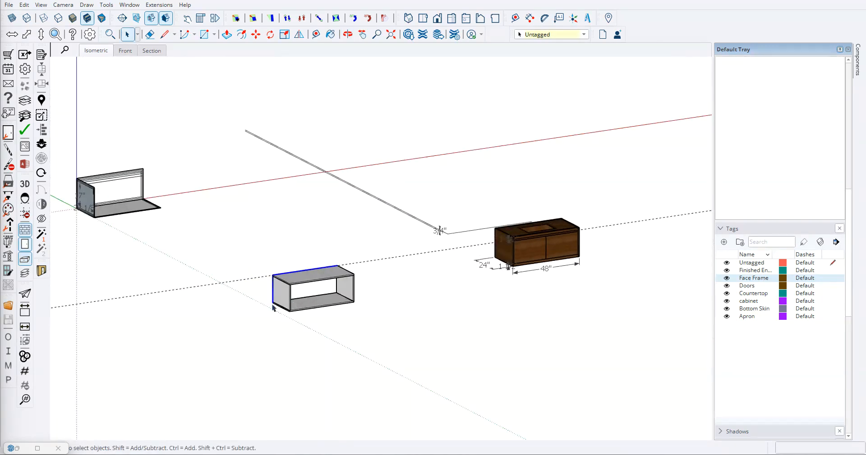
- Erase the guide at the top of the back panel
scroll(293, 304, up, 5)
key(e)
drag(259, 235, 234, 202)
key(space)
- Paste a copy of the back panel behind the box
scroll(222, 200, down, 4)
mouse_move(223, 200)
middle_down()
mouse_move(318, 211)
mouse_move(424, 258)
mouse_move(391, 245)
middle_up()
scroll(441, 275, up, 5)
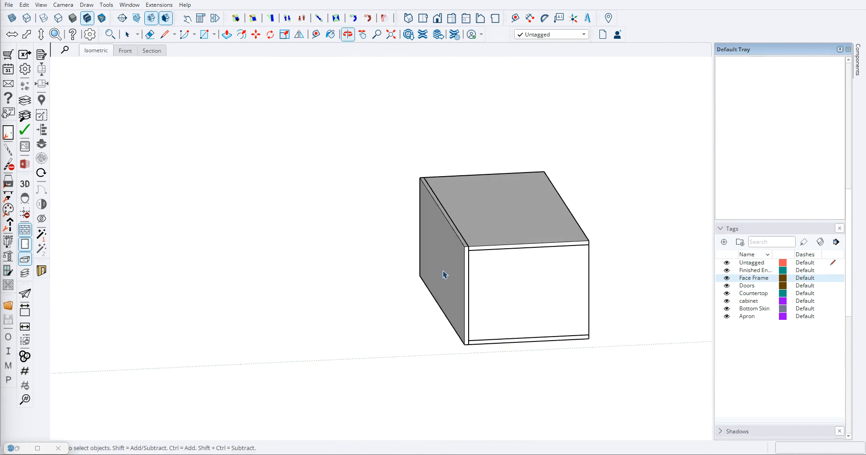
click(442, 257)
key(ctrl+c)
key(ctrl+v)
click(289, 193)
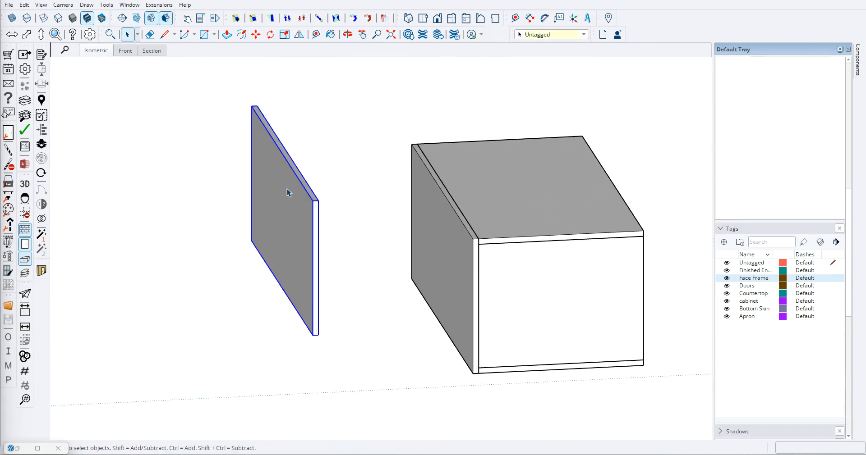
- Place a guide 1/4" from the top edge of the copied back panel's face nearest the box
middle_drag(288, 193, 294, 211)
key(t)
scroll(309, 178, up, 5)
click(299, 182)
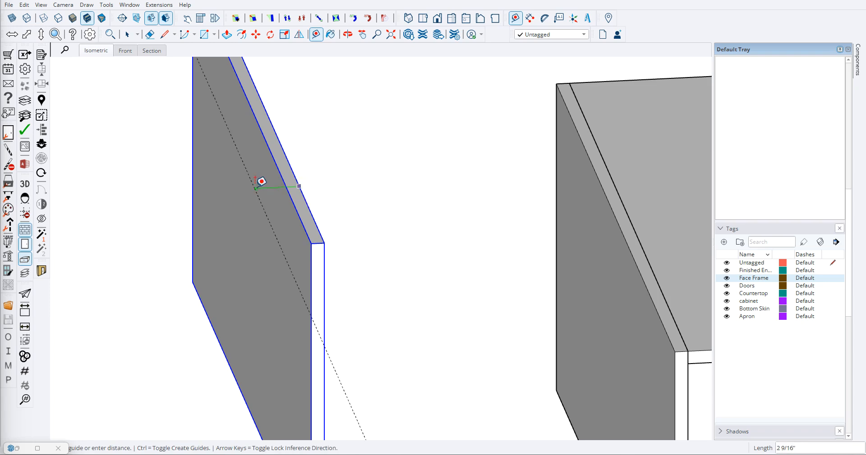
text(.25)
key(Return)
- Scale the copied panel's thickness down to the guide, making it 1/4" thick, and erase the guide
key(s)
mouse_move(264, 261)
mouse_down()
mouse_move(313, 287)
mouse_move(364, 348)
mouse_up()
key(e)
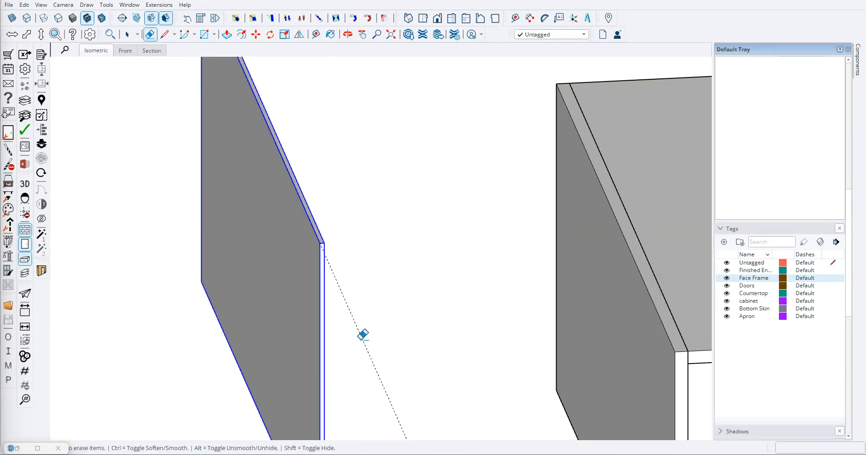
click(363, 336)
scroll(353, 337, down, 3)
key(space)
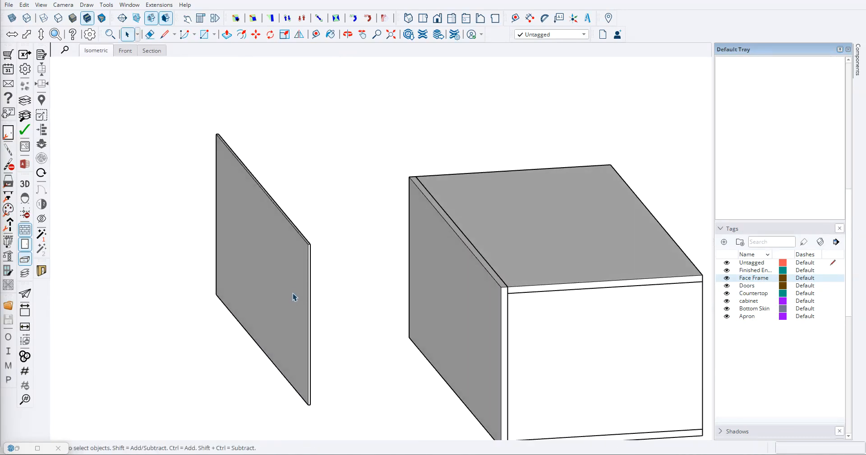
- Place a guide 3" below the top edge of the thin panel
key(t)
scroll(296, 289, up, 4)
click(303, 212)
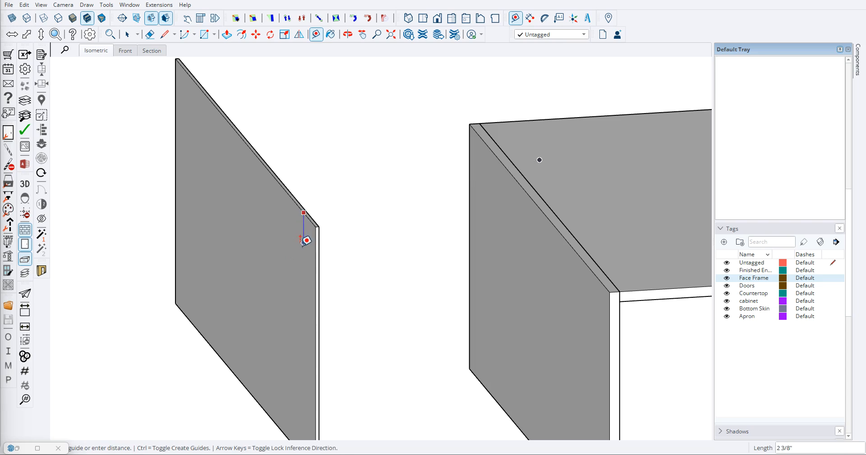
key(Escape)
middle_drag(280, 257, 331, 199)
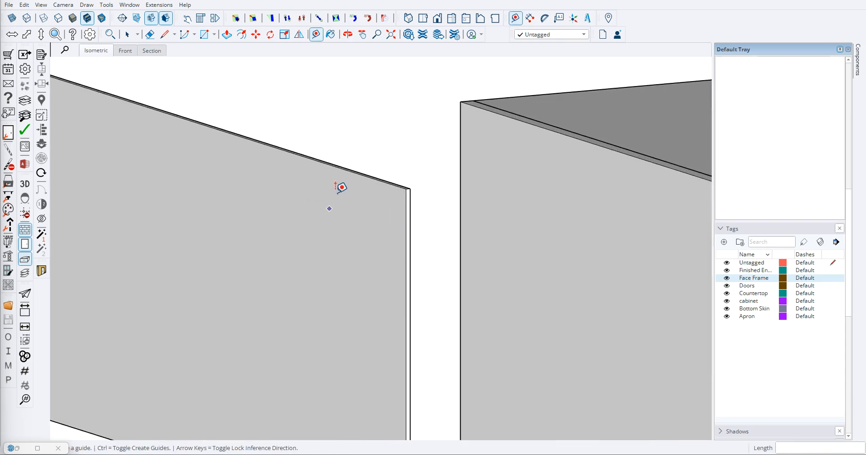
click(344, 169)
text(3)
- Scale the thin panel's bottom up to the guide, leaving a 3" high strip, and erase the guide
scroll(305, 227, down, 2)
middle_drag(305, 227, 284, 255)
scroll(243, 271, down, 3)
key(space)
click(220, 309)
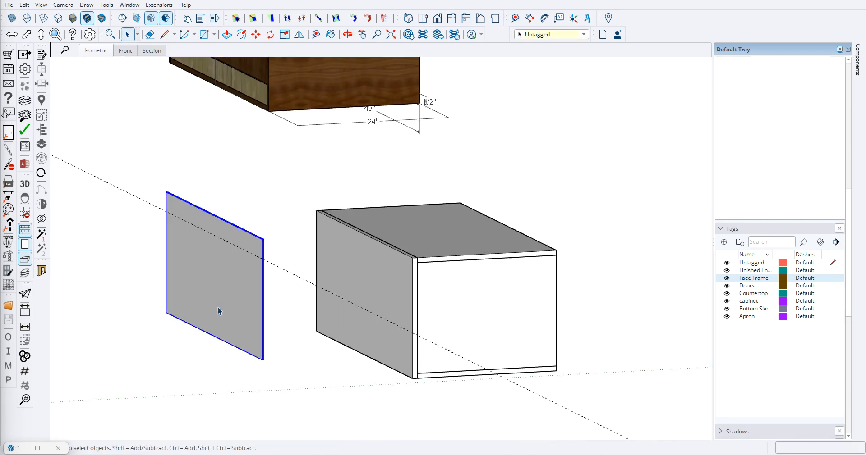
key(s)
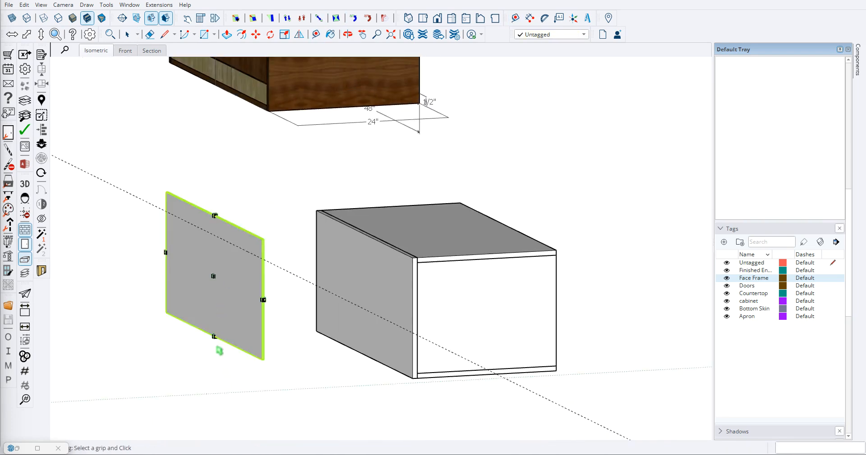
click(214, 336)
click(294, 298)
key(space)
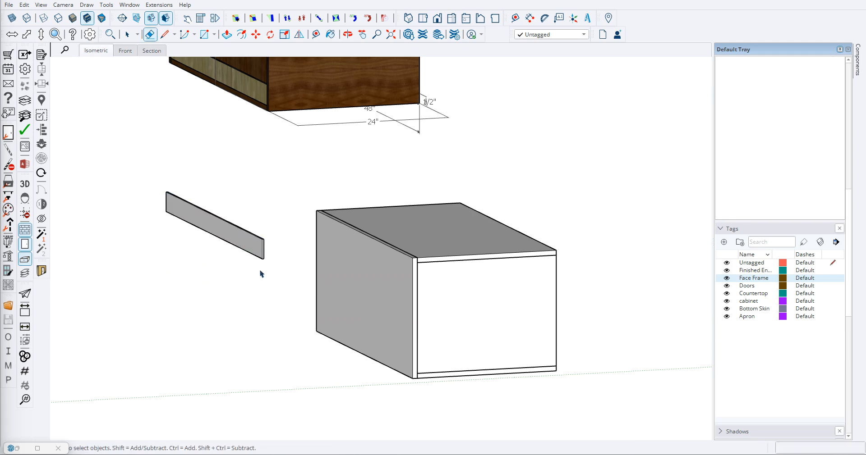
- Move the 3" strip by its upper end corner onto the rear top corner of the box
key(m)
scroll(271, 242, up, 4)
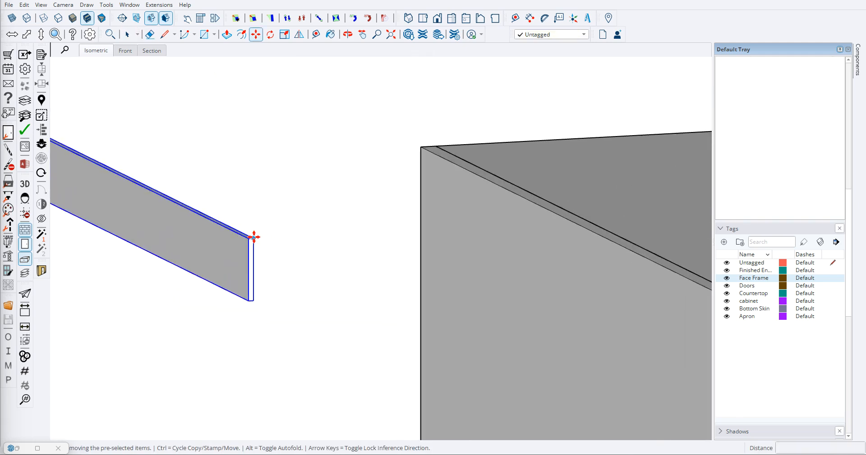
click(263, 238)
scroll(299, 257, down, 3)
scroll(503, 284, up, 1)
click(507, 282)
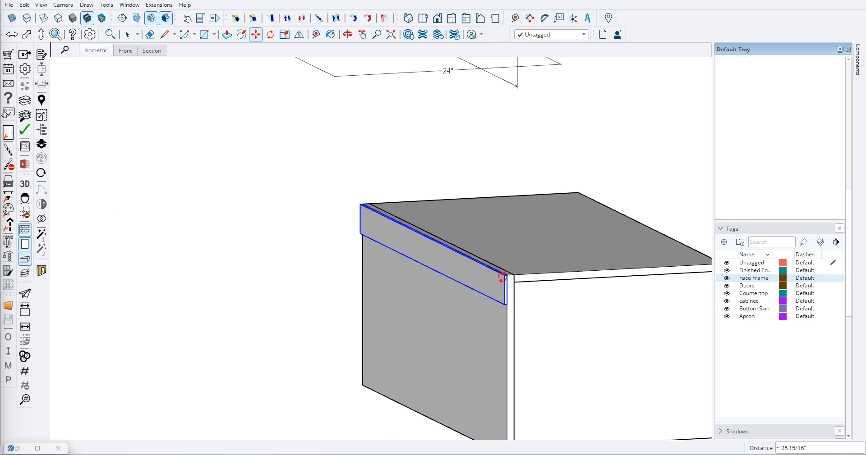
key(space)
- Turn on the 3D perspective camera view for the model
click(26, 186)
scroll(329, 285, down, 8)
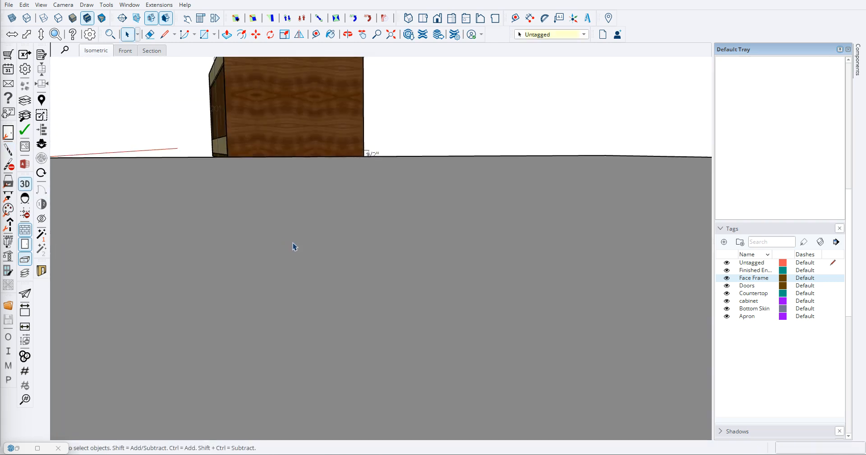
scroll(294, 247, down, 1)
click(391, 36)
scroll(389, 136, down, 4)
middle_drag(393, 136, 405, 161)
scroll(487, 218, up, 10)
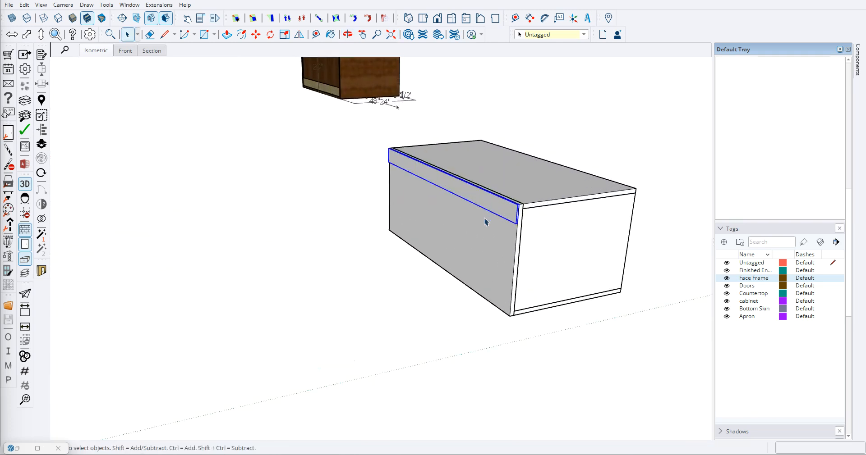
- Copy the 3" strip down to the bottom edge of the box's rear face
key(m)
scroll(546, 234, up, 1)
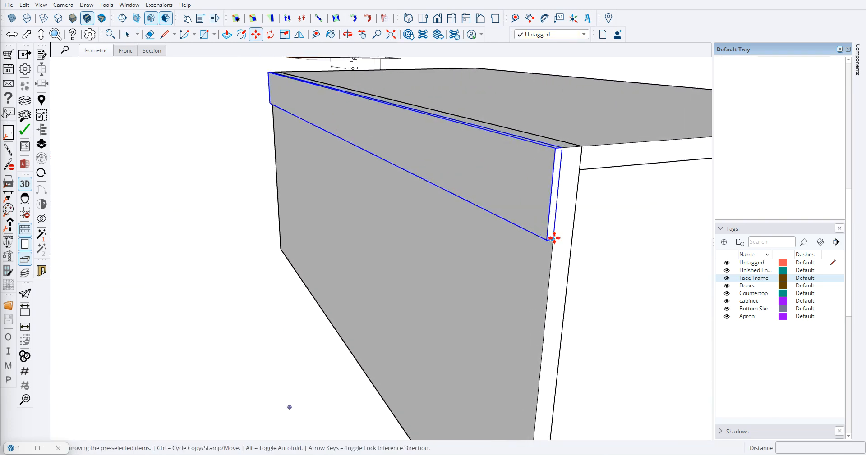
click(554, 239)
shift+middle_drag(549, 303, 547, 222)
scroll(546, 242, down, 3)
key(Escape)
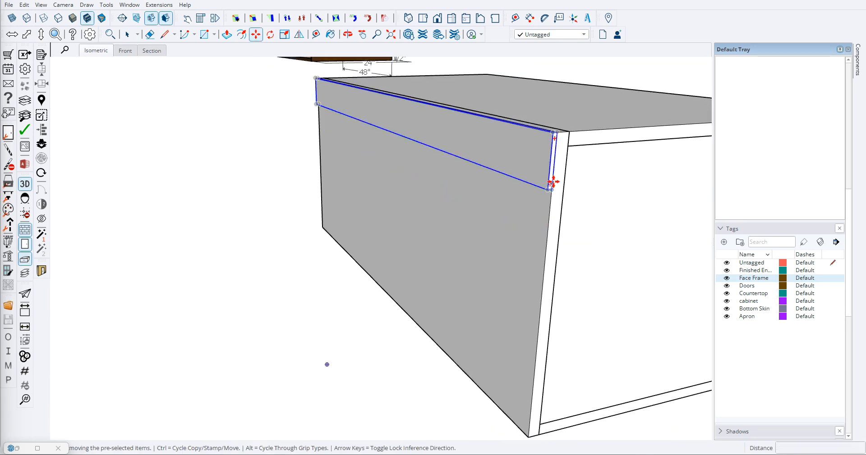
click(552, 189)
key(ctrl)
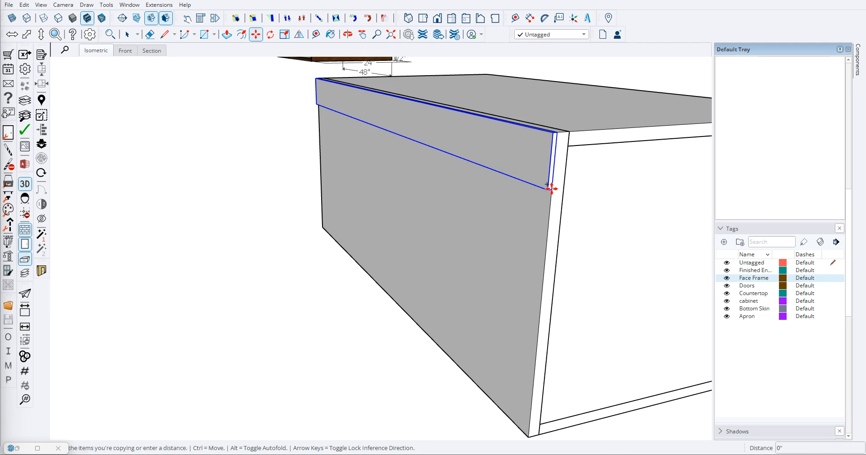
shift+middle_drag(544, 270, 541, 229)
click(528, 398)
key(space)
click(354, 342)
- Examine the assembled cabinet box from its other sides
scroll(376, 307, down, 4)
middle_drag(515, 264, 212, 235)
scroll(261, 231, down, 3)
mouse_move(462, 251)
middle_down()
mouse_move(230, 232)
mouse_move(299, 206)
mouse_move(419, 254)
mouse_move(427, 248)
mouse_move(195, 220)
mouse_move(424, 147)
mouse_move(534, 139)
mouse_move(458, 191)
mouse_move(234, 231)
middle_up()
scroll(282, 220, down, 5)
middle_drag(390, 201, 315, 201)
scroll(311, 135, up, 5)
middle_drag(500, 181, 444, 179)
scroll(531, 165, up, 2)
scroll(527, 164, up, 4)
key(e)
scroll(458, 131, up, 2)
click(414, 213)
- Delete all tags from Finished End to Apron, reassigning their entities to Untagged
scroll(278, 205, down, 6)
middle_drag(241, 247, 326, 224)
scroll(398, 225, down, 2)
scroll(451, 288, down, 3)
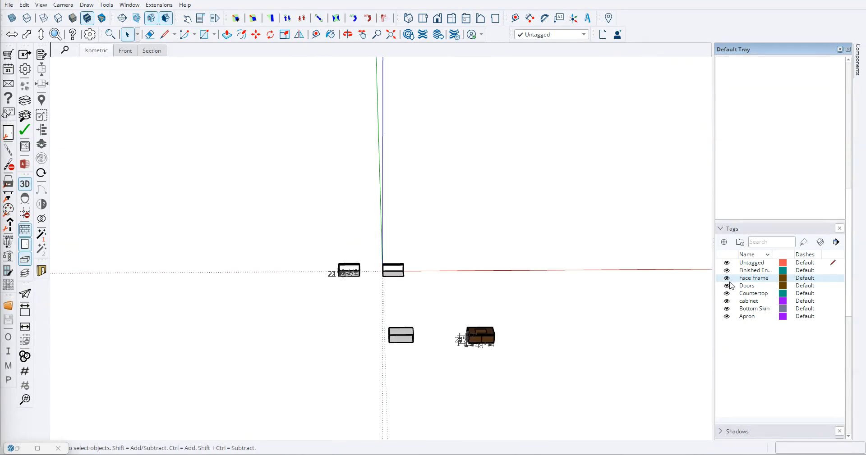
drag(764, 339, 748, 269)
right_click(741, 272)
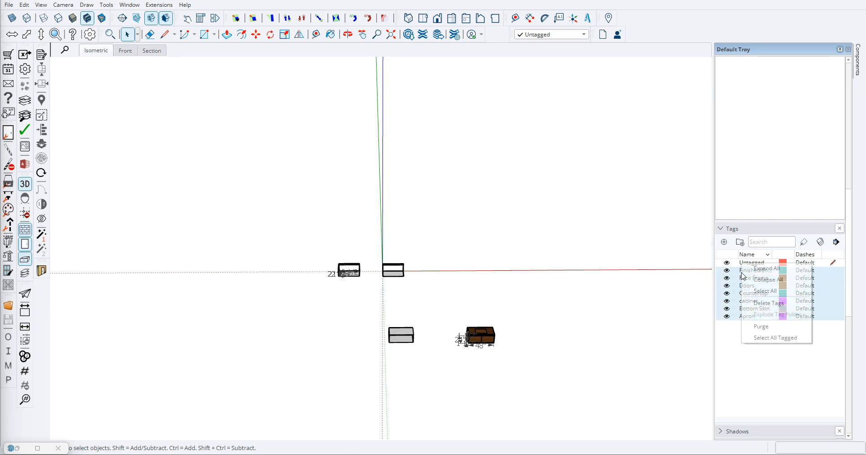
click(767, 304)
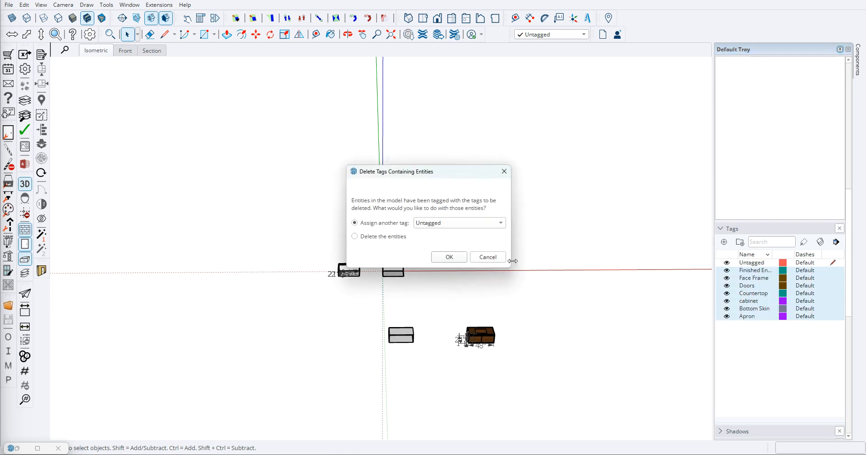
click(449, 258)
- Add a Floor Plan tag and assign it to the cabinet group at the origin
click(724, 216)
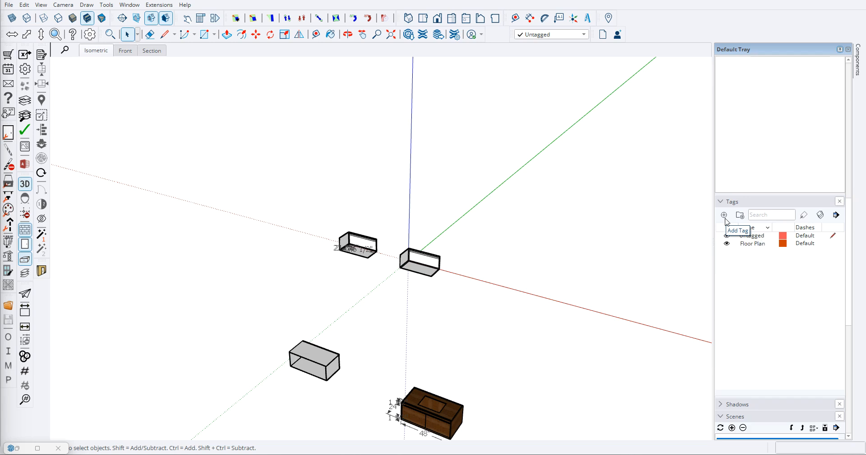
scroll(458, 289, up, 5)
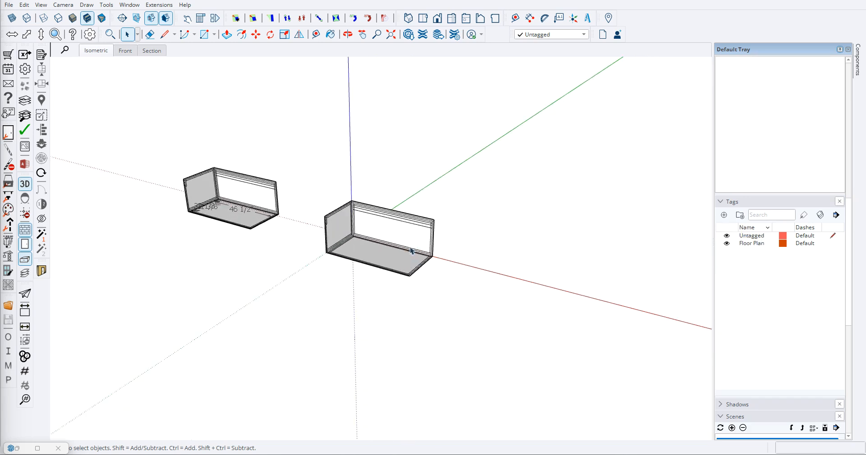
click(370, 252)
scroll(387, 221, up, 3)
right_click(421, 192)
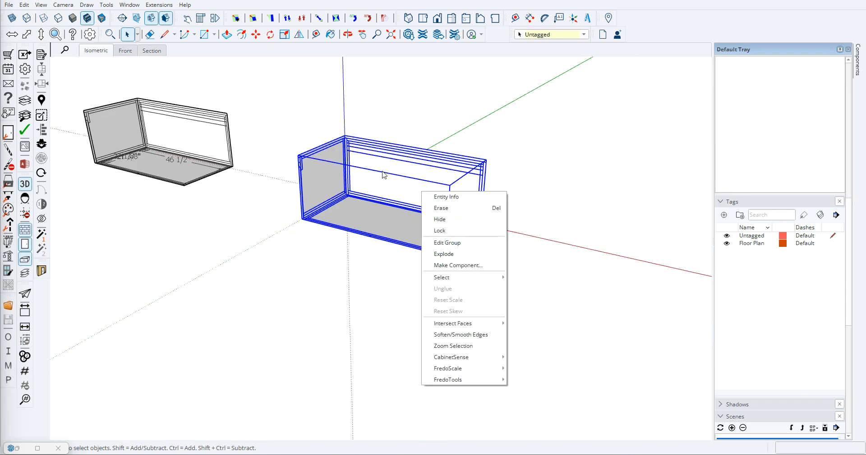
click(447, 198)
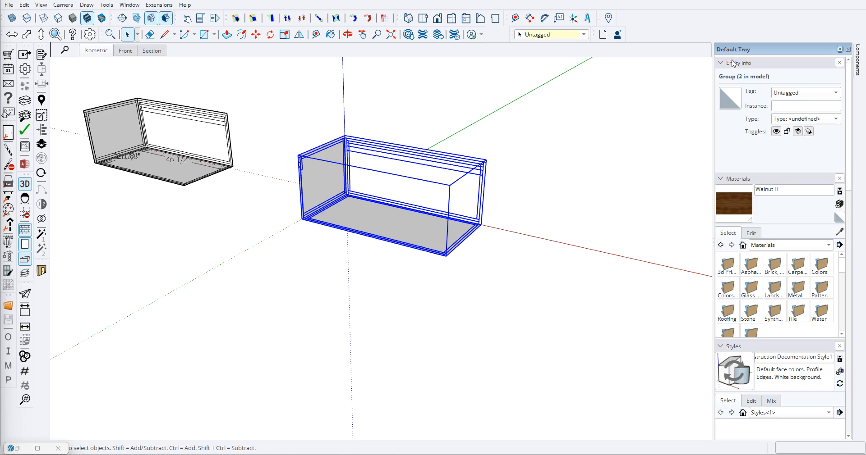
click(836, 94)
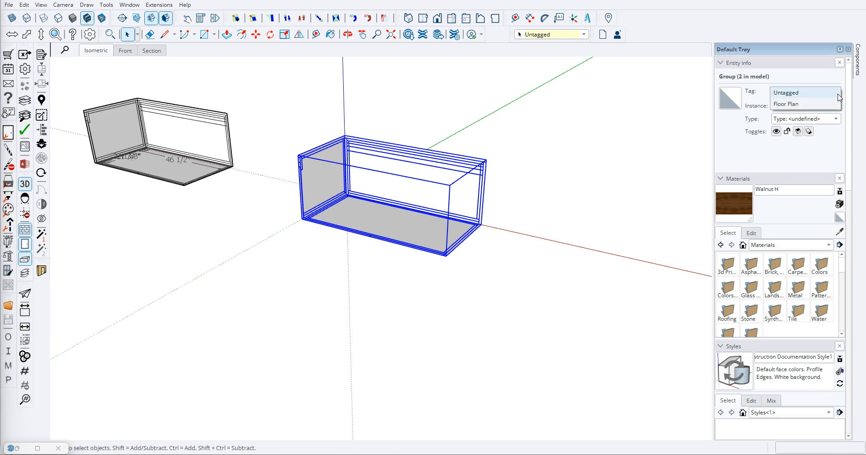
click(792, 105)
click(575, 310)
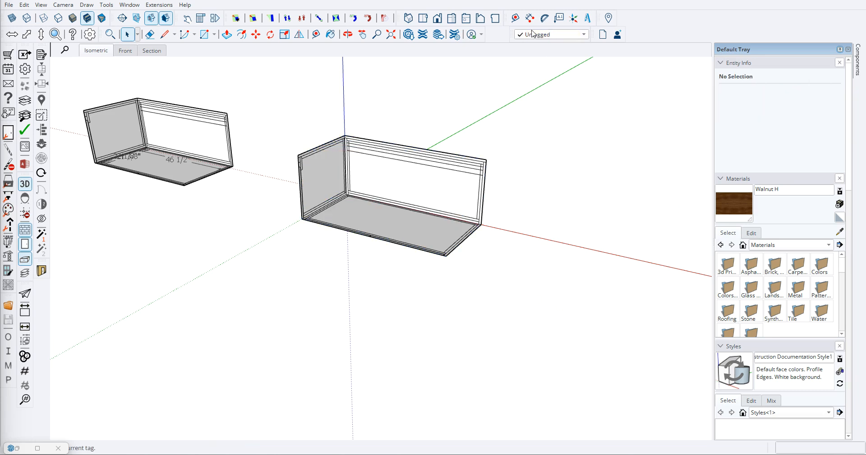
- Check which tag is assigned to the cabinet group at the origin
click(413, 186)
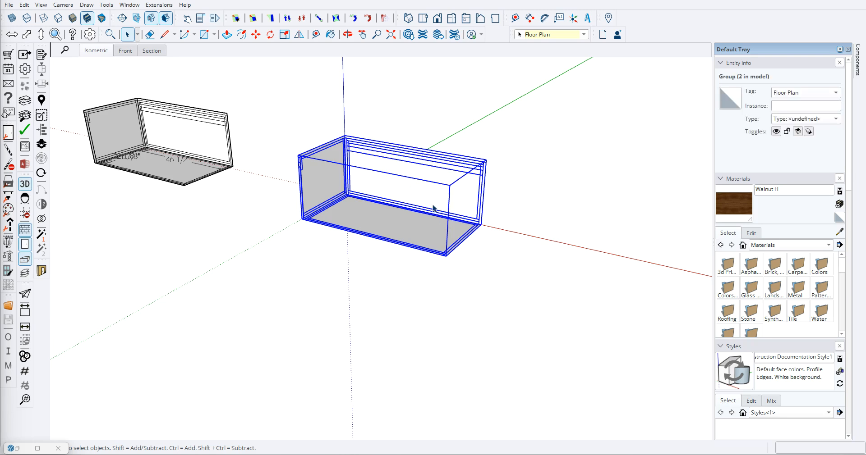
click(584, 35)
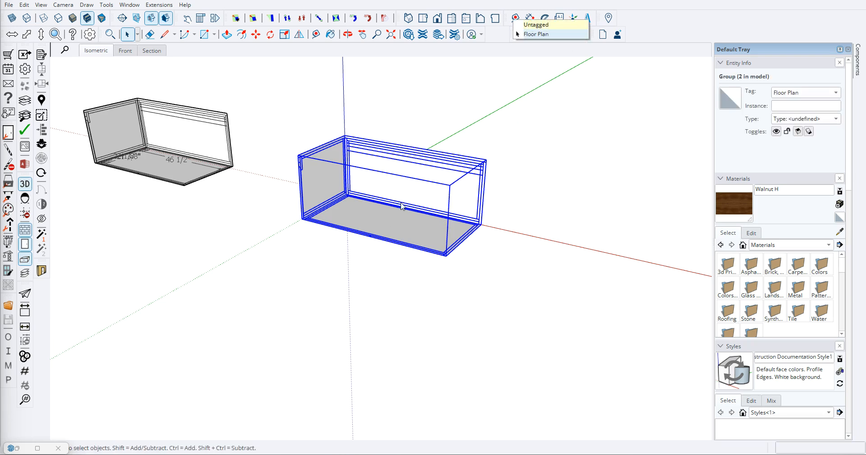
click(454, 314)
scroll(385, 249, down, 5)
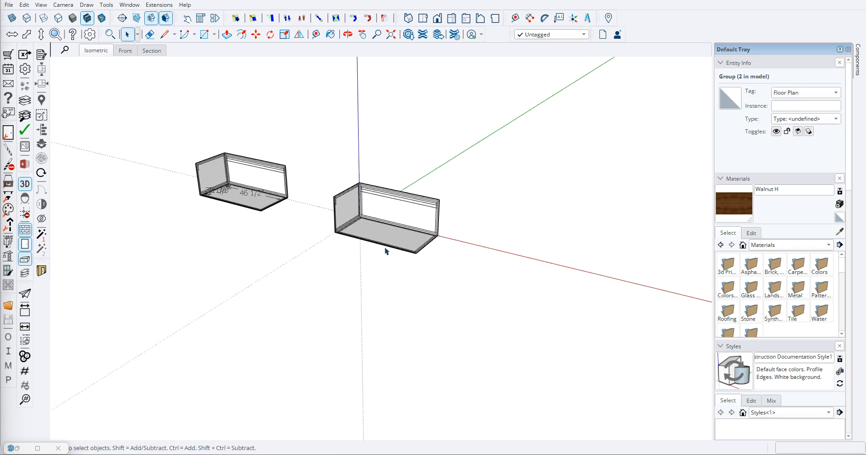
scroll(842, 259, down, 3)
scroll(850, 269, down, 10)
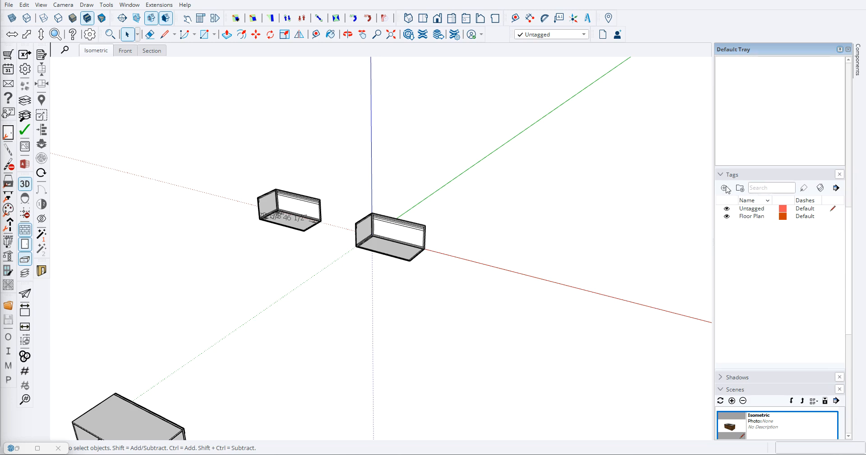
- Add two tags named Cabinet and Finished End
scroll(264, 362, up, 5)
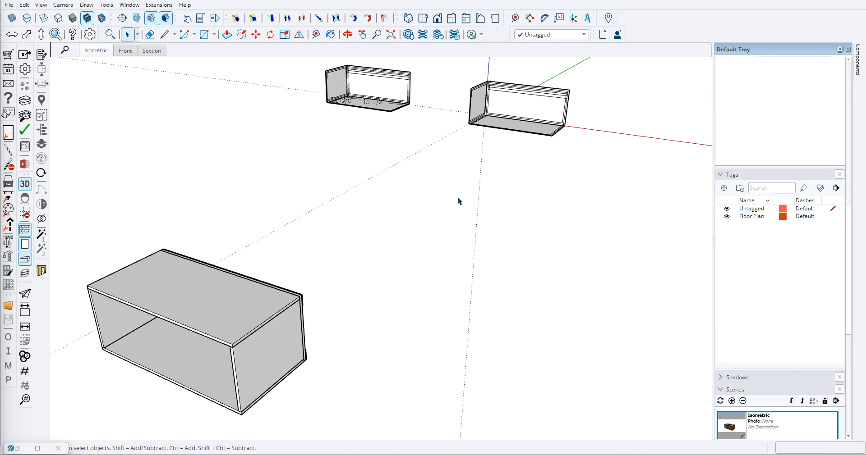
click(724, 188)
click(726, 189)
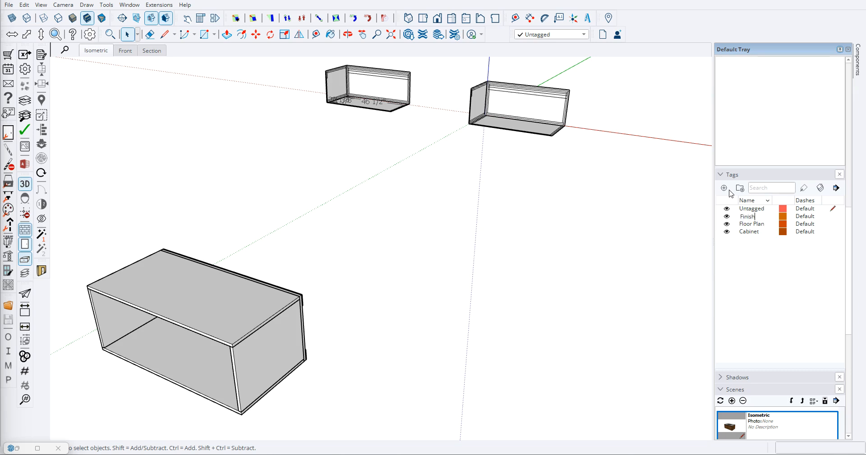
text(Finished End)
key(Return)
- Add two tags named Apron and Face Frames
click(724, 190)
text(Apron)
key(Return)
click(724, 189)
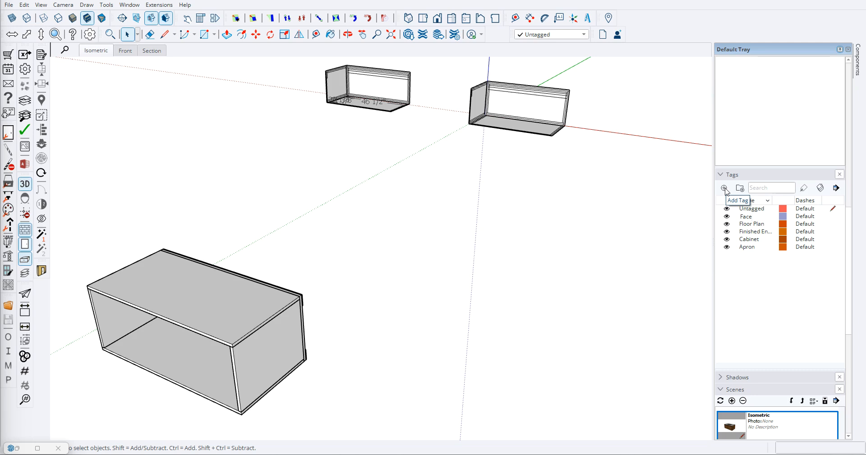
text(Face Frames)
key(Return)
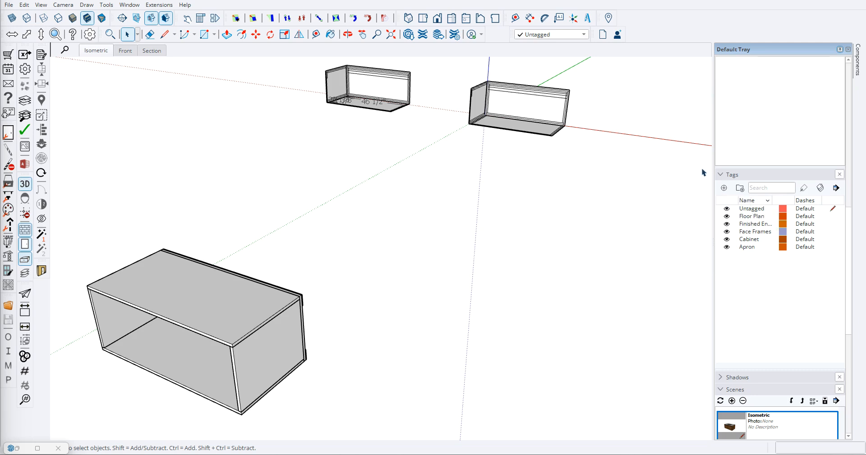
- Add two tags named Doors and Countertop
click(725, 189)
text(Doors)
key(Return)
click(724, 190)
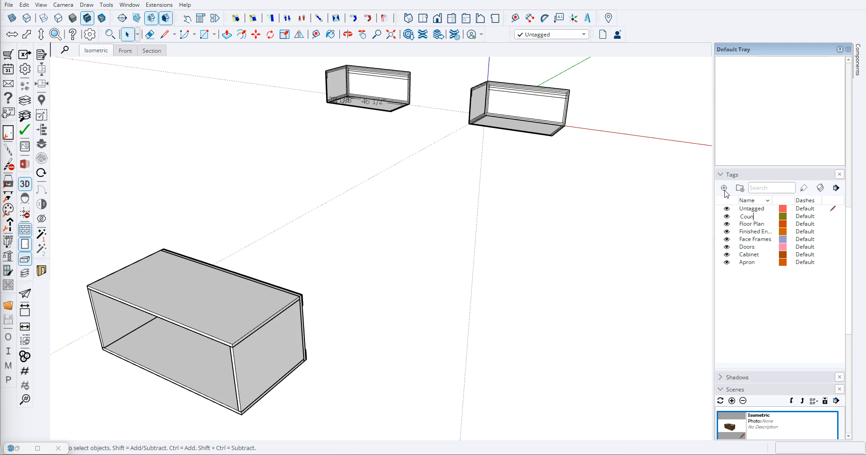
key(Return)
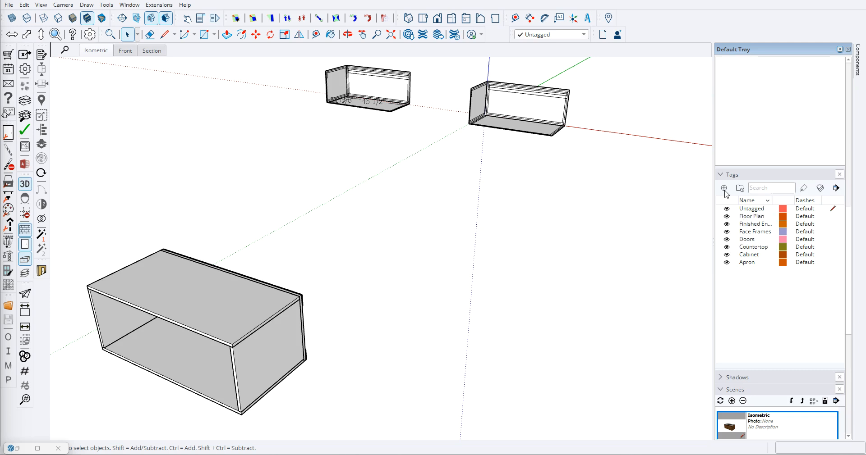
scroll(397, 198, down, 3)
middle_drag(516, 229, 441, 209)
scroll(359, 276, up, 3)
scroll(334, 289, down, 2)
middle_drag(335, 288, 456, 257)
scroll(296, 256, up, 4)
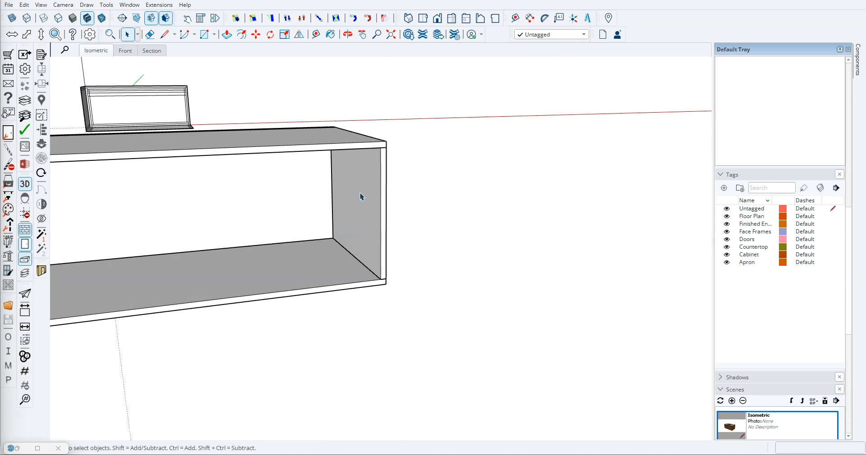
- Examine the ungrouped cabinet box from the front, side and rear, including its upper rear strip
scroll(356, 205, down, 4)
middle_drag(376, 220, 466, 229)
scroll(187, 246, up, 3)
middle_drag(188, 246, 293, 221)
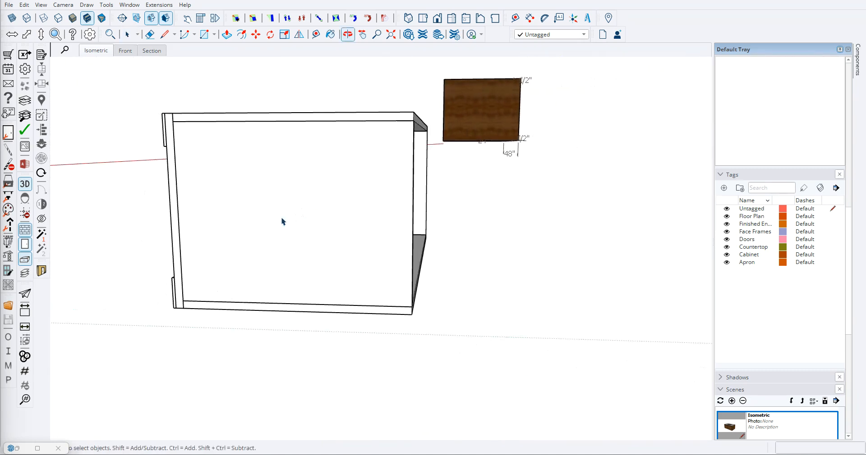
scroll(403, 257, down, 3)
middle_drag(417, 249, 182, 208)
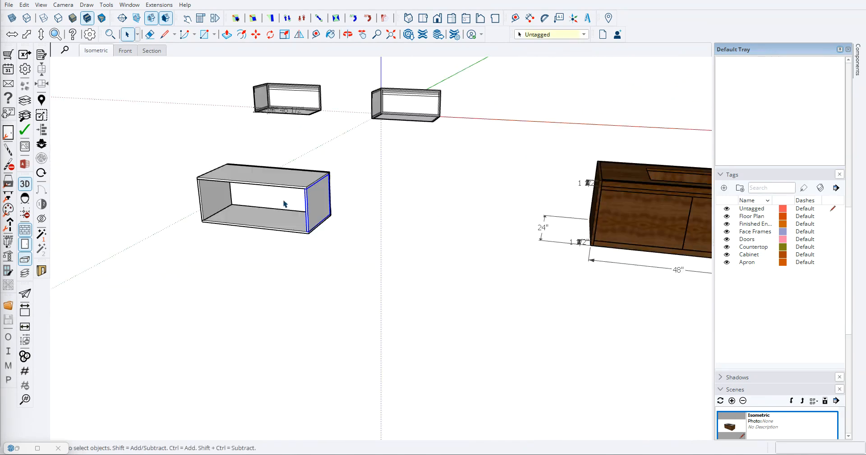
scroll(284, 204, up, 4)
middle_drag(359, 193, 214, 169)
scroll(208, 165, up, 4)
click(187, 144)
click(194, 141)
scroll(323, 242, down, 5)
middle_drag(239, 237, 301, 244)
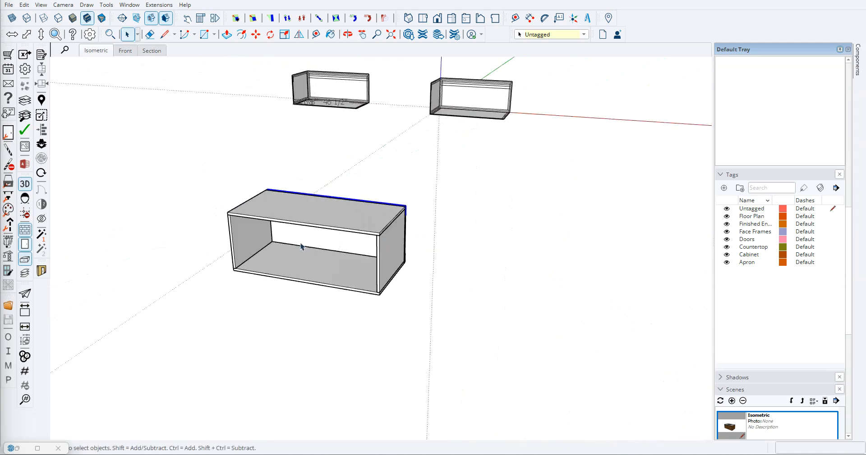
- Group all the panels and rear strips of the new cabinet box together
click(418, 285)
scroll(417, 285, down, 1)
drag(188, 174, 534, 394)
right_click(346, 231)
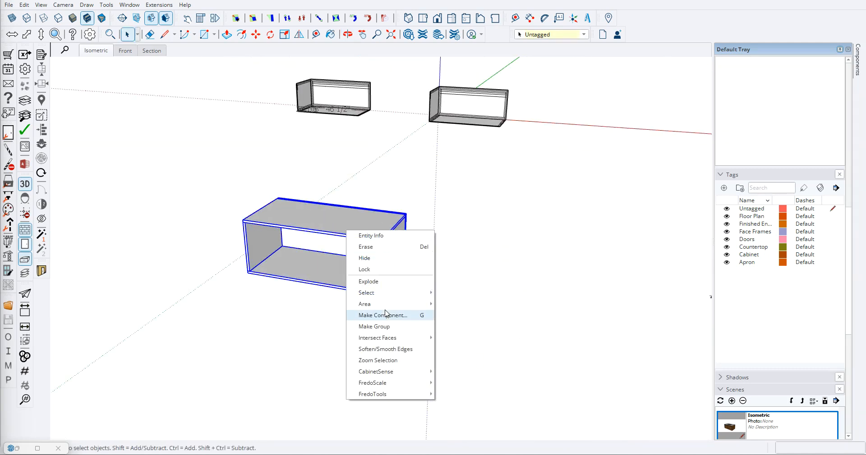
click(378, 326)
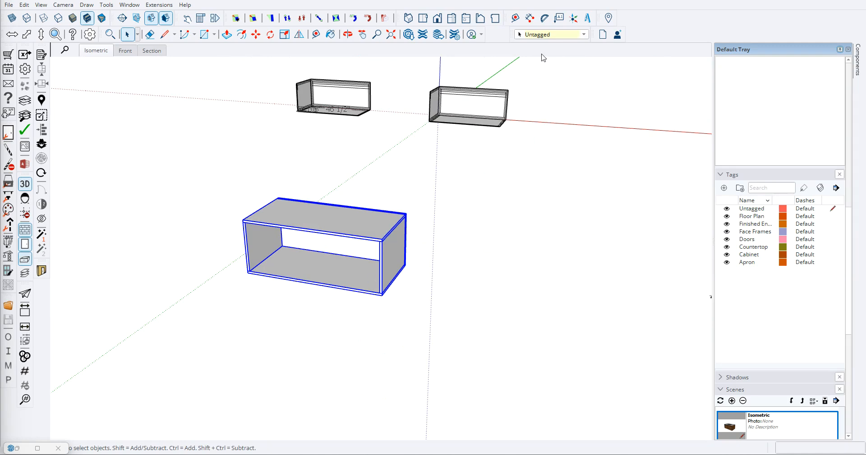
- Assign the Cabinet tag to the grouped box and deselect it
click(583, 36)
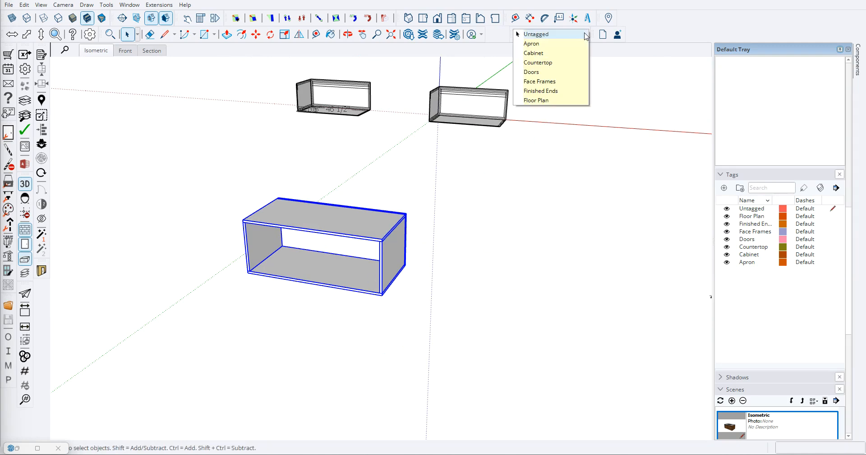
click(535, 53)
click(522, 294)
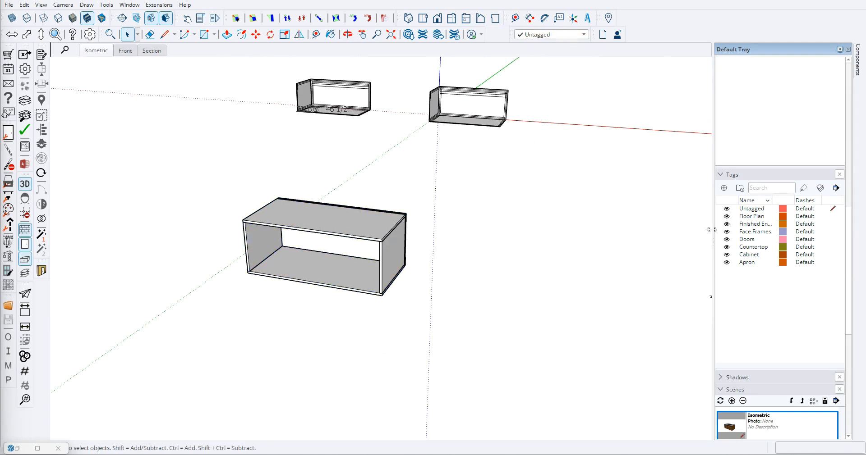
- Toggle the visibility of the Cabinet and Floor Plan tags off and on to check which objects each one controls
click(726, 255)
click(726, 255)
click(726, 217)
click(726, 217)
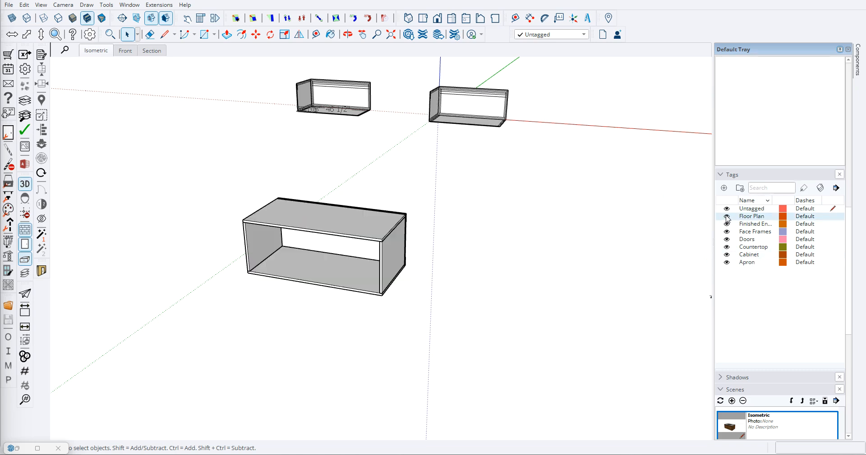
click(727, 255)
click(726, 255)
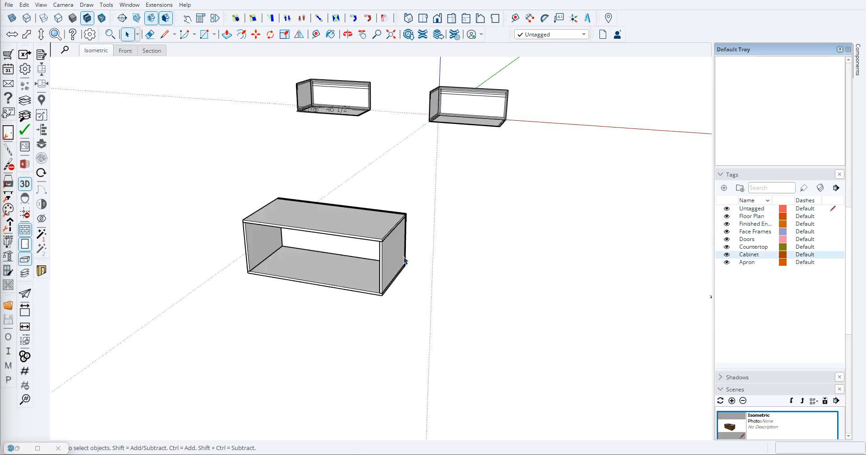
- Paste a copy of the grouped cabinet box beside the original and explode the copy into separate panels
scroll(397, 287, down, 3)
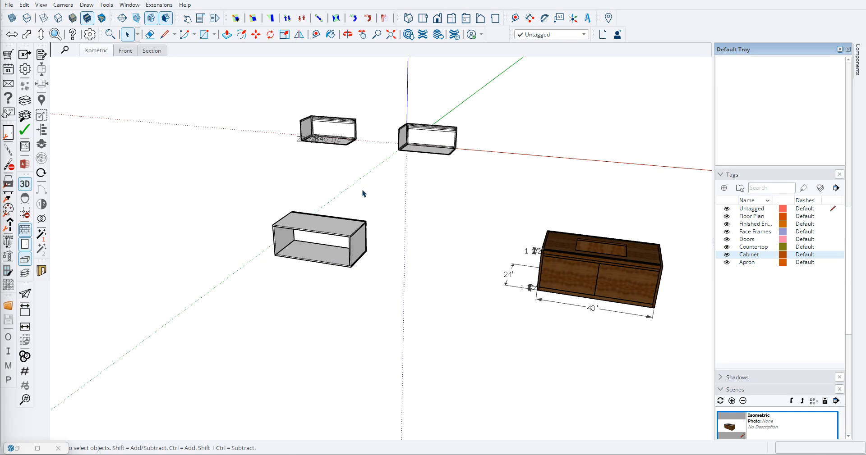
scroll(324, 248, up, 2)
click(304, 191)
scroll(314, 223, down, 3)
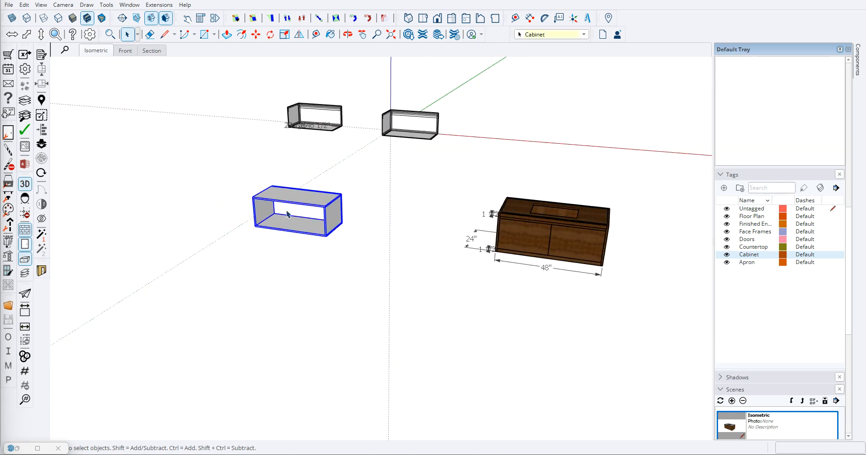
key(ctrl+c)
key(ctrl+v)
click(169, 189)
key(space)
right_click(214, 165)
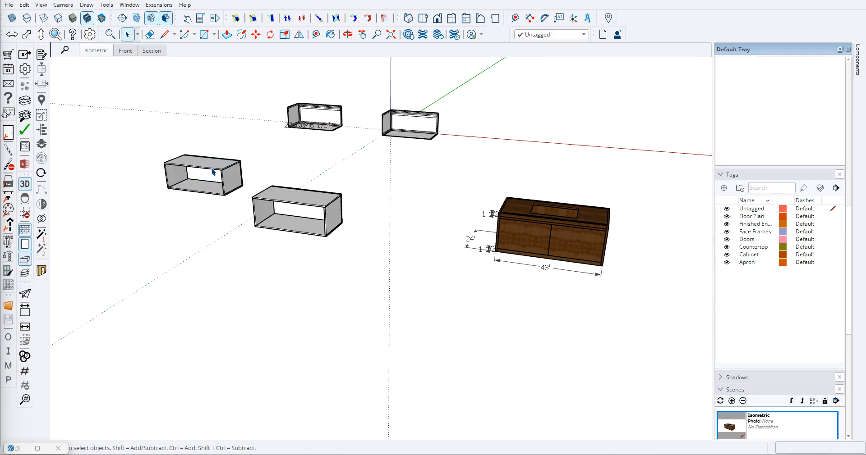
click(240, 229)
- Compare selecting the grouped cabinet box with selecting the side panel of the exploded copy
scroll(216, 170, up, 4)
scroll(186, 163, down, 3)
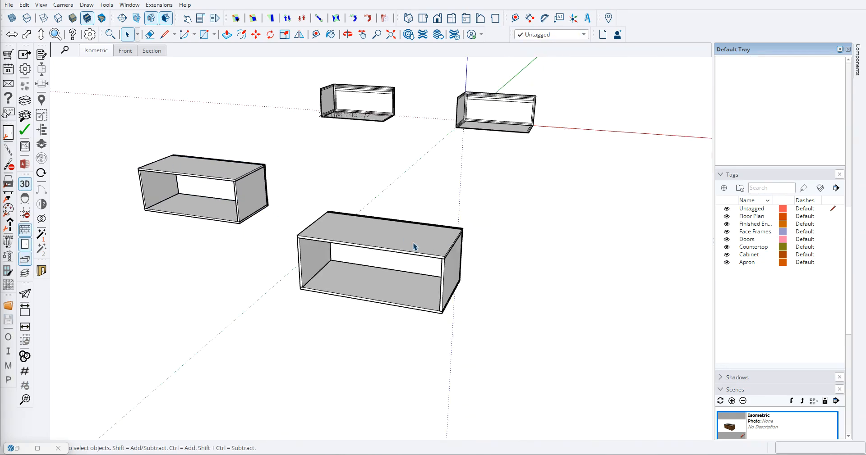
click(393, 235)
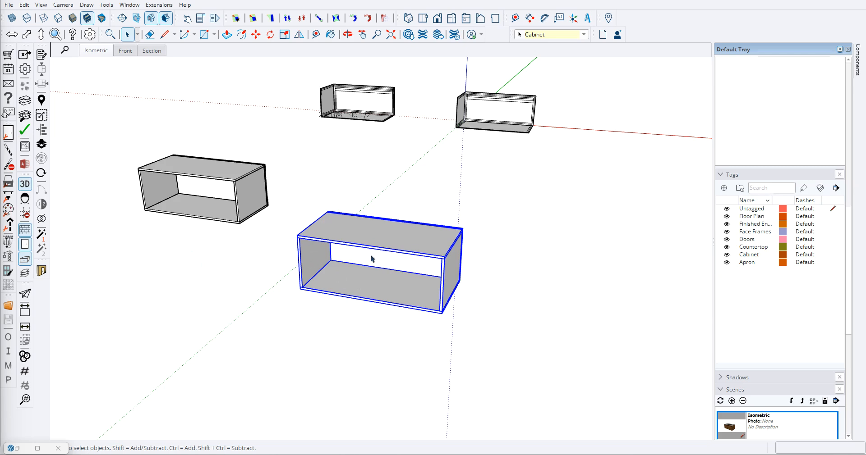
click(247, 201)
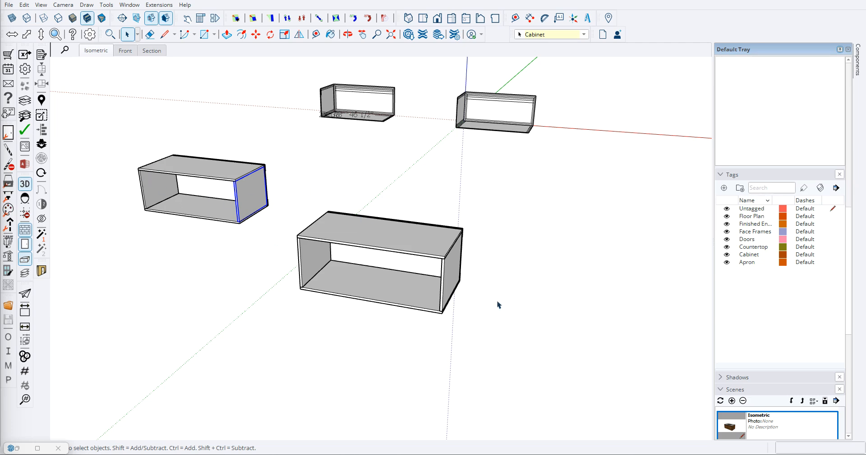
- Move the grouped cabinet box by its lower rear corner into the matching corner of the reference outline at the origin
click(348, 245)
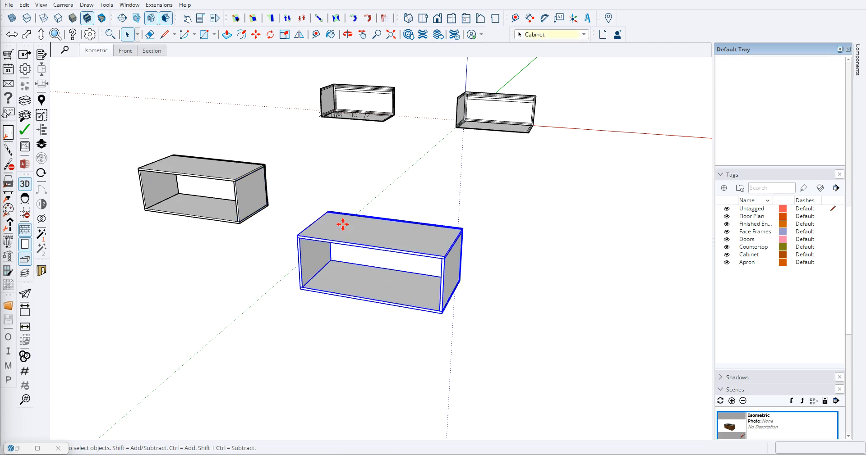
key(m)
scroll(328, 216, up, 10)
scroll(451, 347, up, 4)
click(457, 338)
scroll(429, 322, down, 14)
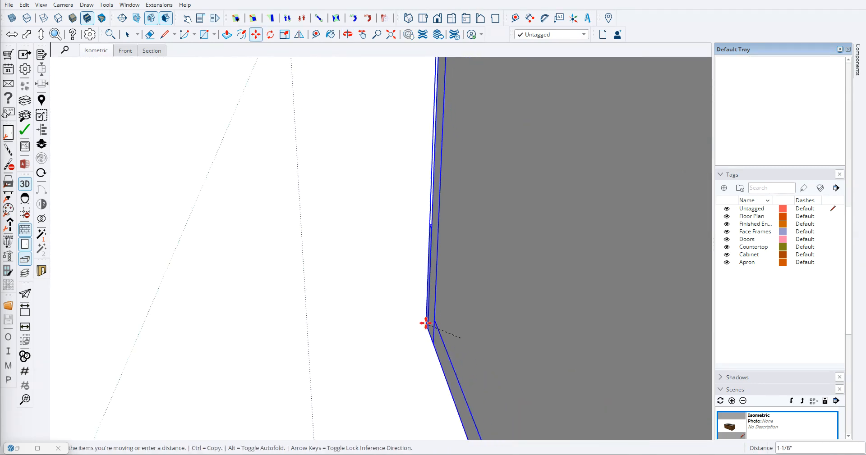
shift+middle_drag(354, 184, 262, 296)
scroll(337, 223, up, 8)
scroll(346, 207, up, 7)
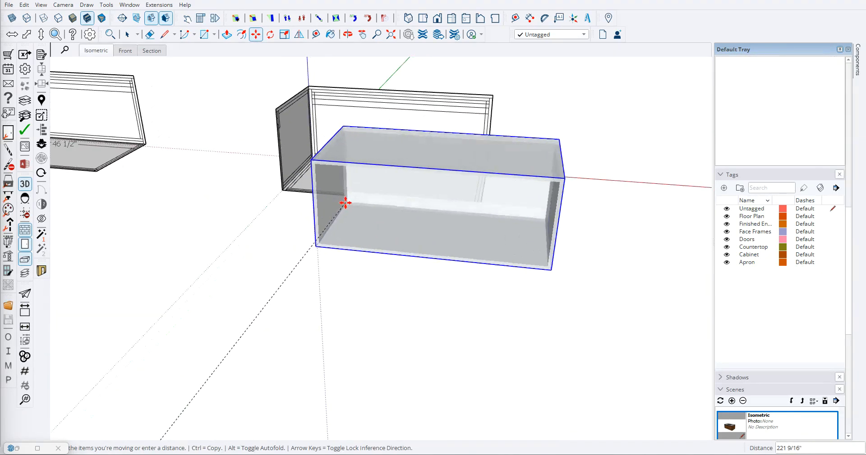
shift+middle_drag(415, 156, 416, 288)
middle_drag(390, 244, 356, 247)
scroll(325, 267, up, 6)
scroll(350, 264, up, 3)
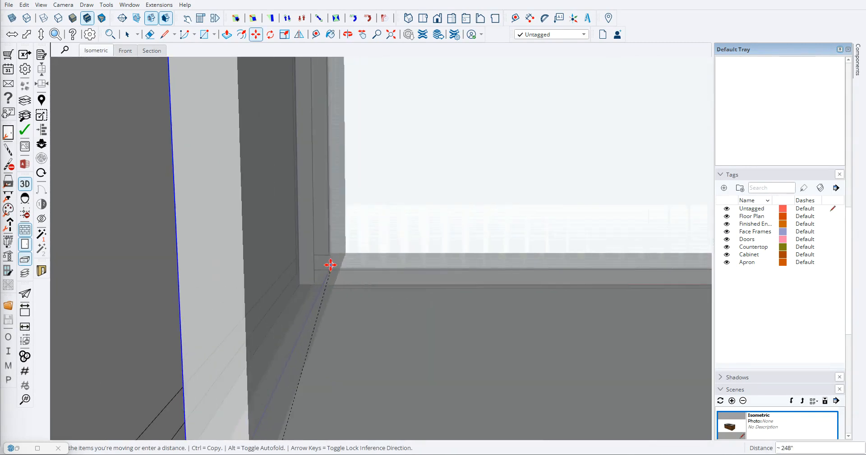
scroll(315, 270, down, 8)
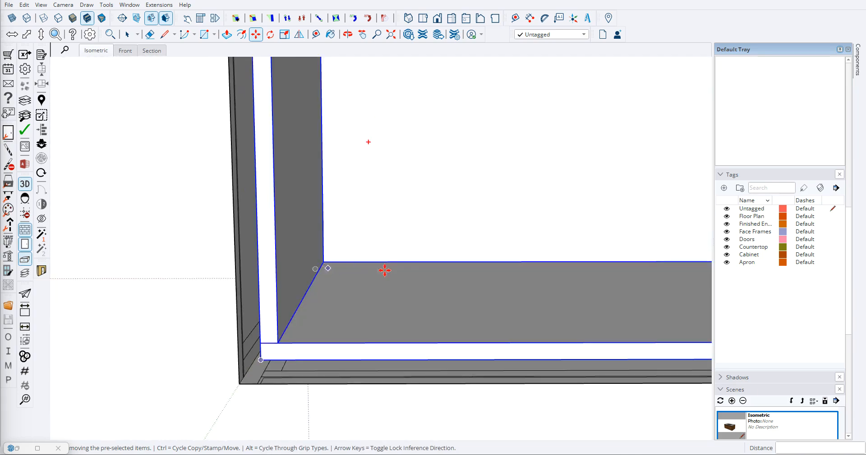
- Examine the fit of the placed box inside the outline and the dimensioned outline next to it from several angles
middle_drag(397, 272, 401, 389)
middle_drag(344, 61, 252, 93)
scroll(252, 94, down, 4)
middle_drag(411, 227, 350, 257)
scroll(328, 292, down, 3)
middle_drag(328, 293, 444, 325)
scroll(460, 279, up, 8)
middle_drag(460, 281, 383, 238)
scroll(383, 237, down, 3)
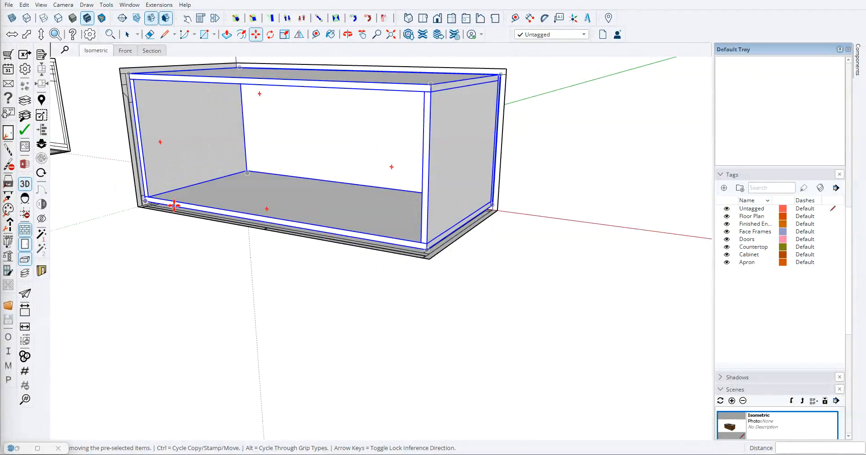
scroll(301, 224, down, 4)
shift+middle_drag(309, 214, 228, 224)
scroll(329, 187, up, 8)
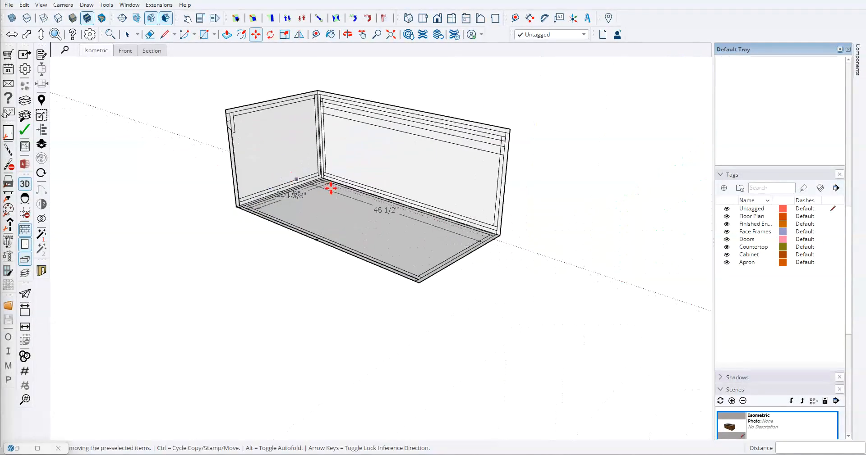
scroll(320, 195, down, 8)
middle_drag(315, 234, 436, 312)
scroll(281, 196, down, 5)
middle_drag(346, 251, 321, 197)
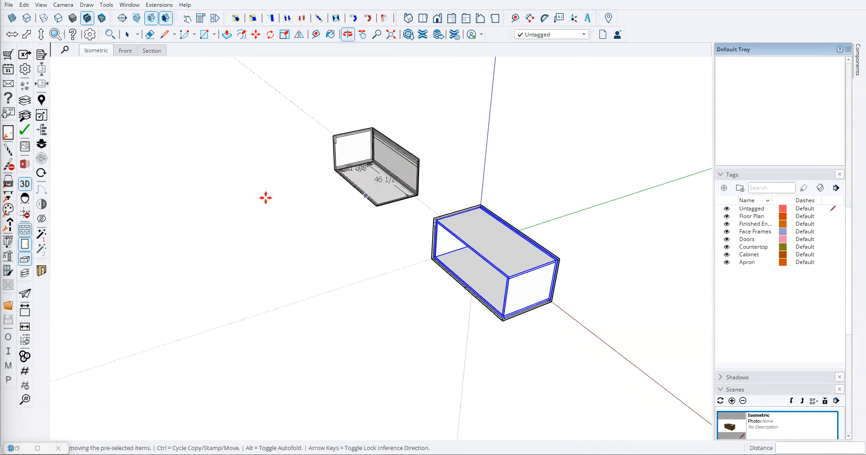
- Inspect the upper front corner of the cabinet box against the face frame and apron lines of the side profile
key(space)
click(321, 198)
scroll(439, 212, up, 8)
middle_drag(363, 175, 469, 138)
scroll(394, 129, up, 2)
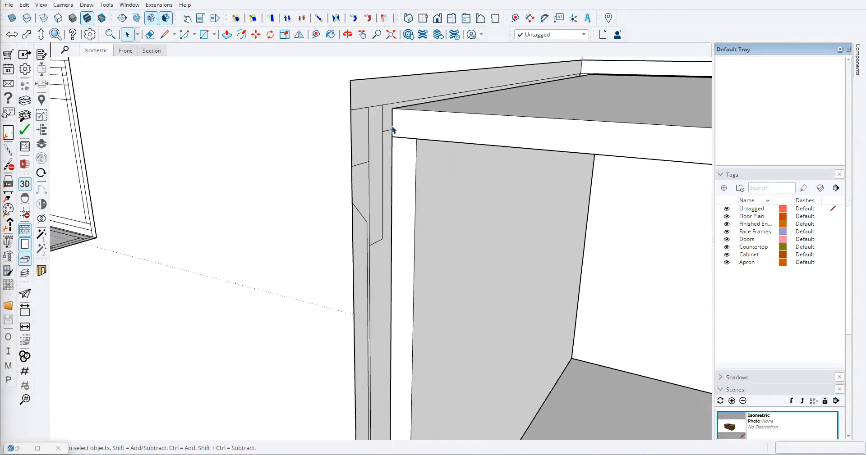
scroll(387, 125, down, 1)
middle_drag(415, 136, 454, 143)
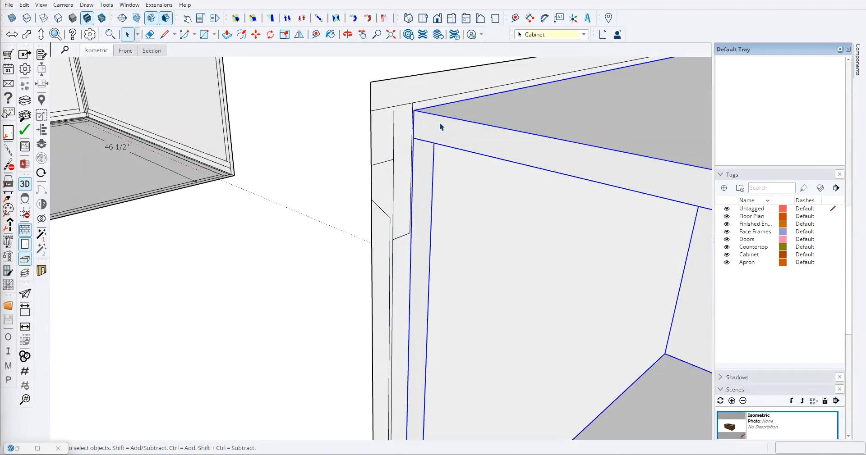
click(444, 129)
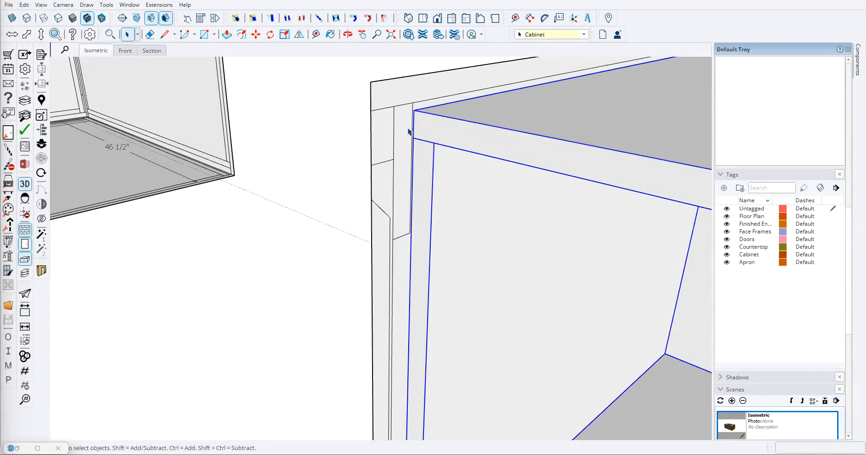
scroll(266, 181, down, 5)
scroll(271, 187, up, 6)
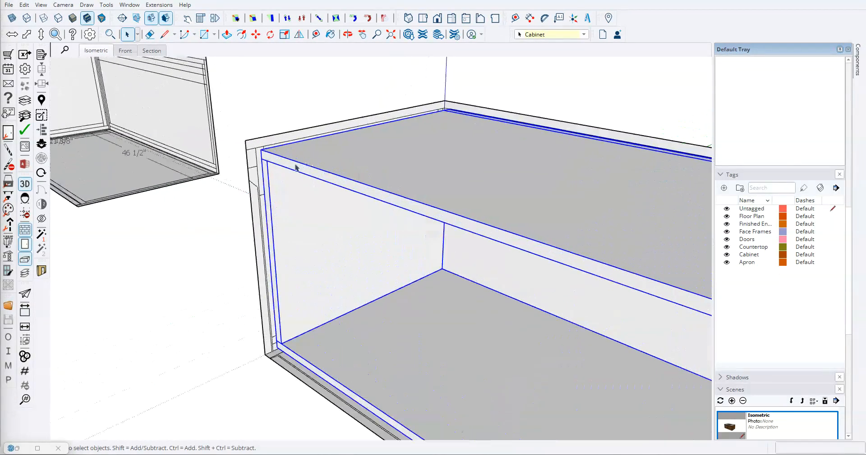
scroll(289, 198, down, 2)
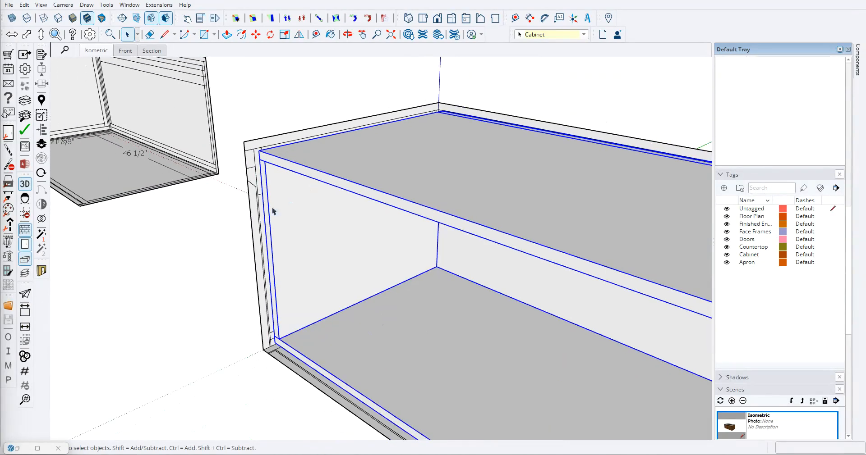
- Open the top panel inside the cabinet group and push its front face 3/4" inward
double_click(331, 170)
click(307, 174)
scroll(310, 157, up, 2)
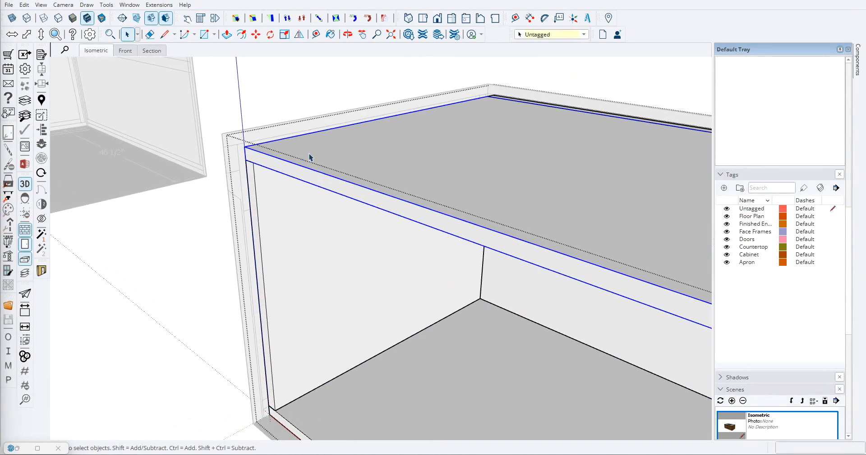
double_click(344, 151)
click(329, 151)
click(289, 174)
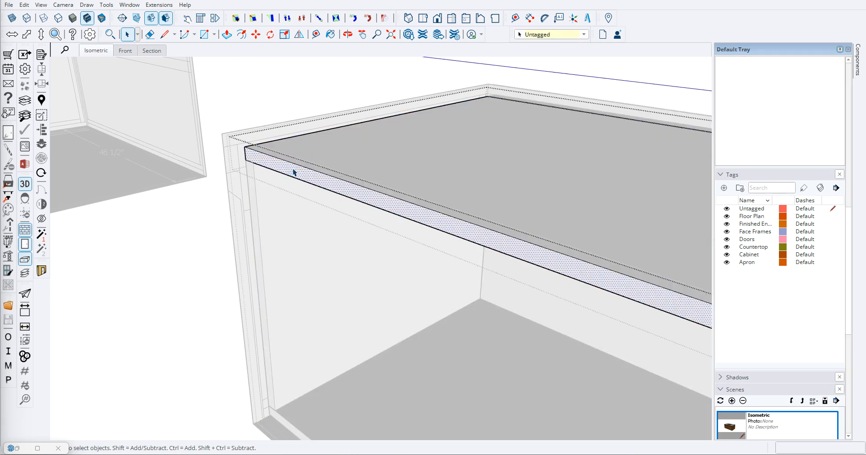
scroll(248, 165, up, 5)
key(p)
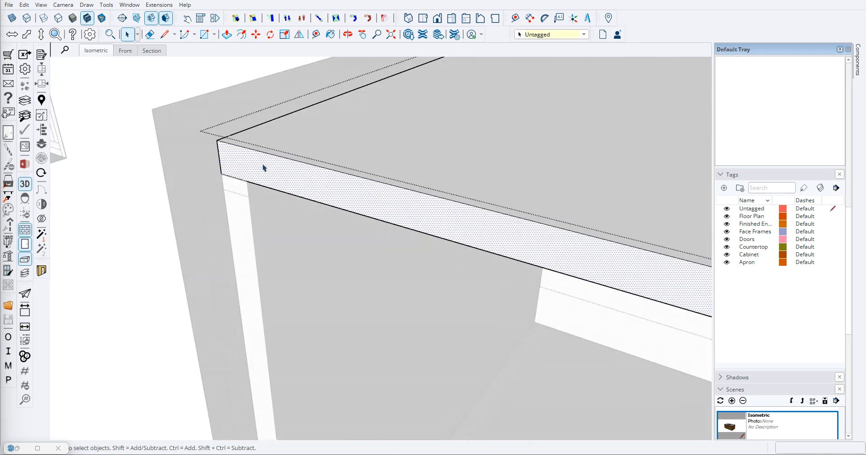
click(218, 133)
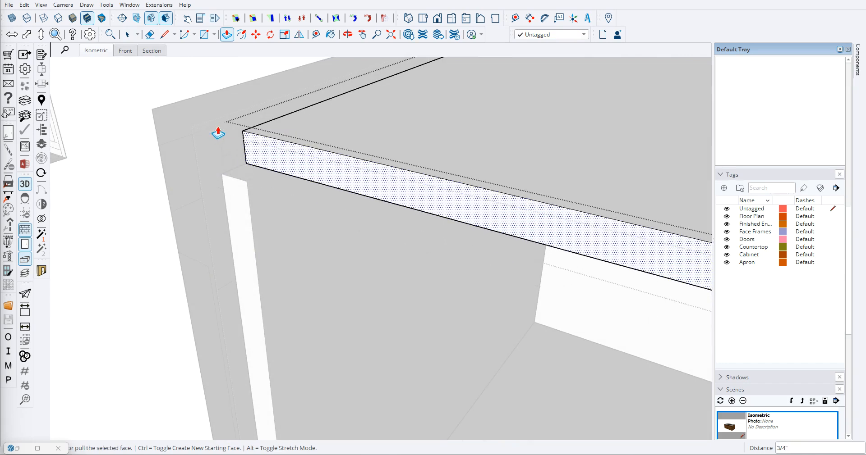
key(space)
scroll(151, 208, down, 4)
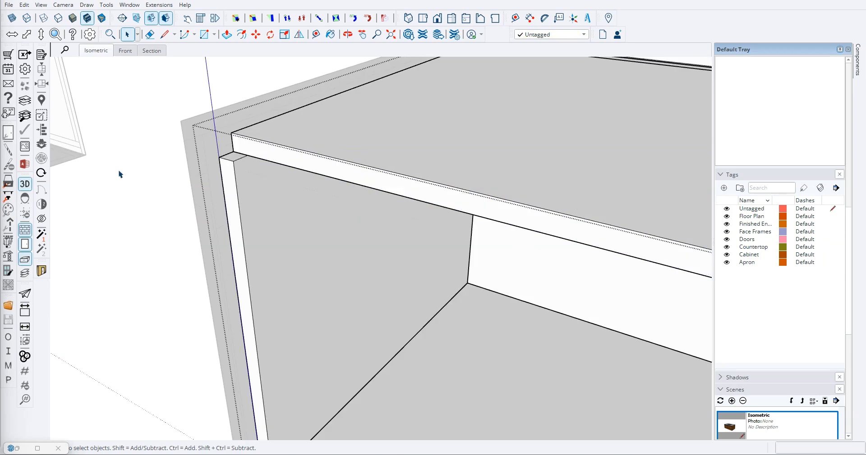
- Open the notch-side end panel inside the cabinet group and place a guide 3 1/4" below the top on its front edge
middle_drag(258, 134, 404, 175)
click(374, 161)
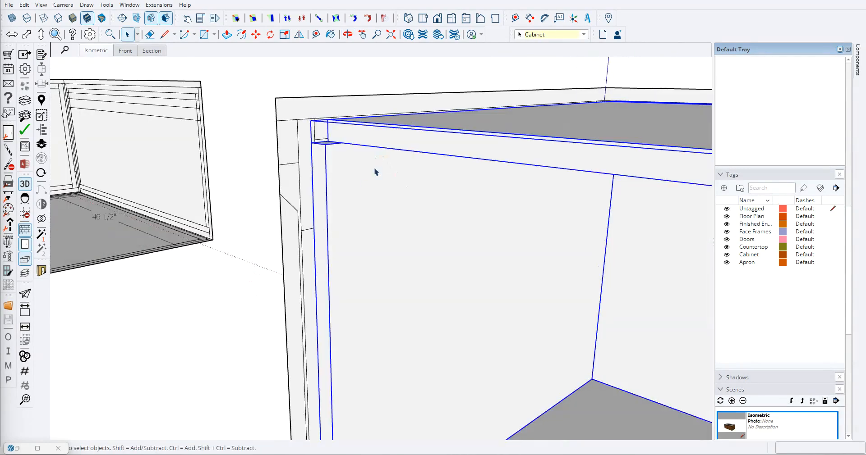
mouse_move(343, 162)
middle_down()
mouse_move(413, 156)
mouse_move(323, 145)
mouse_move(318, 155)
mouse_move(340, 184)
mouse_move(342, 176)
middle_up()
double_click(329, 175)
click(333, 169)
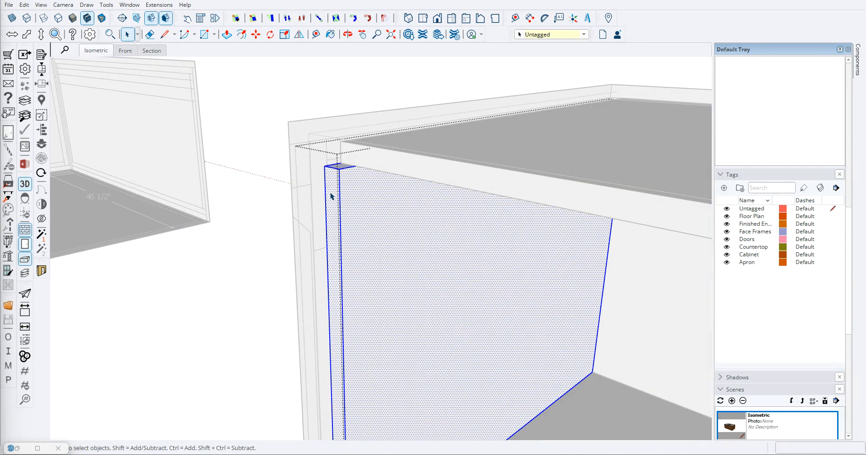
key(t)
scroll(329, 183, up, 1)
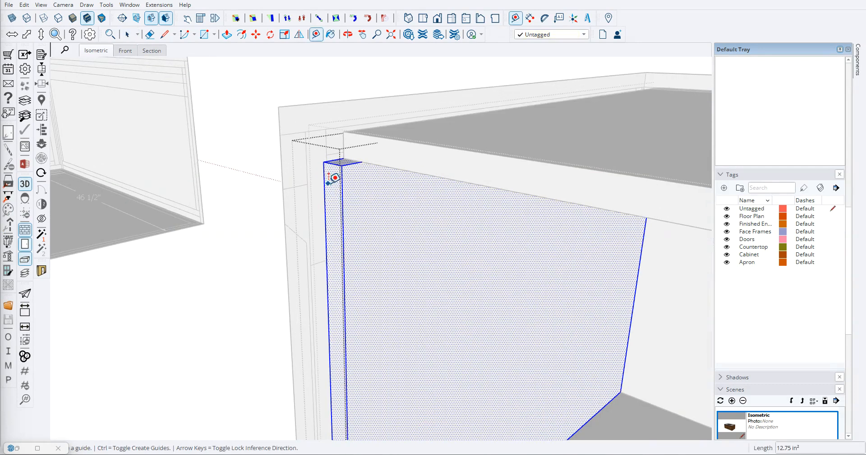
key(space)
click(331, 191)
key(t)
scroll(329, 181, up, 2)
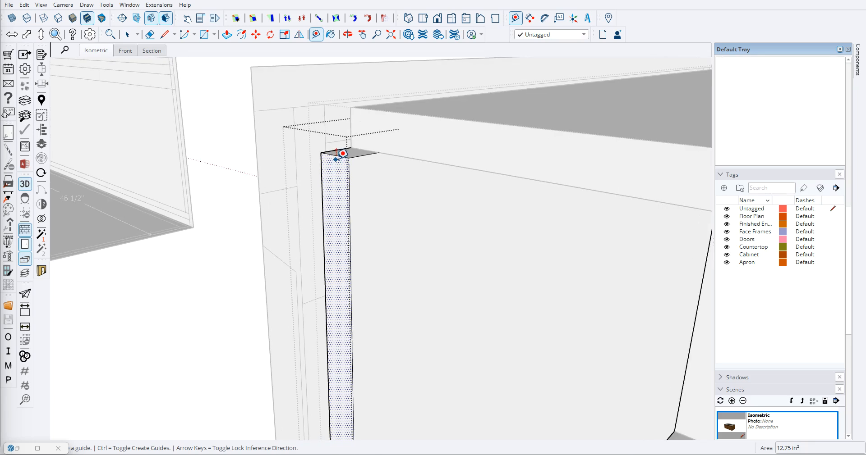
click(335, 156)
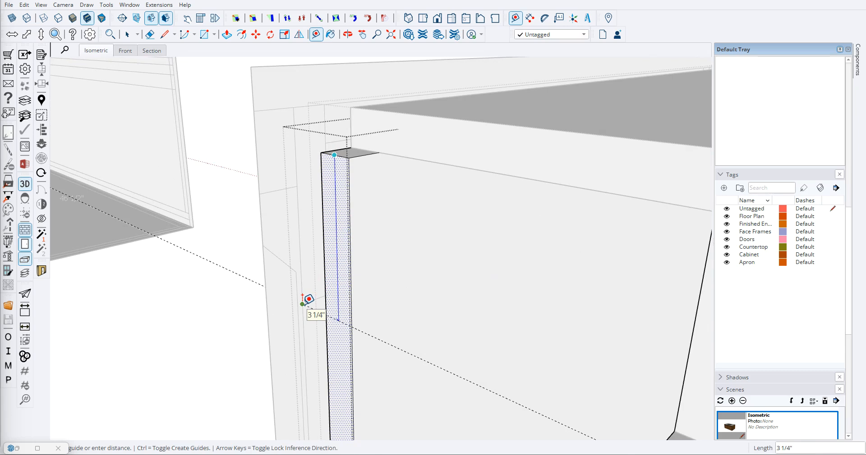
key(Escape)
scroll(329, 282, down, 3)
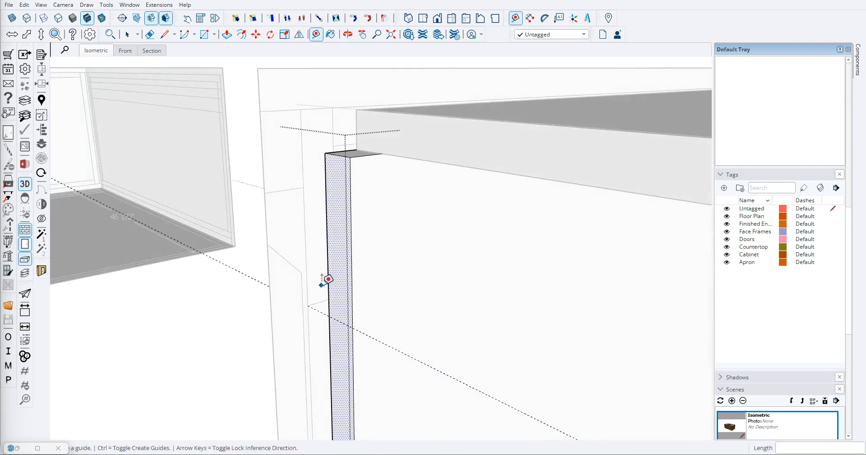
- Split the side panel's front edge face along the guide and push the upper section 3/4" inward
key(l)
click(328, 308)
click(345, 317)
key(space)
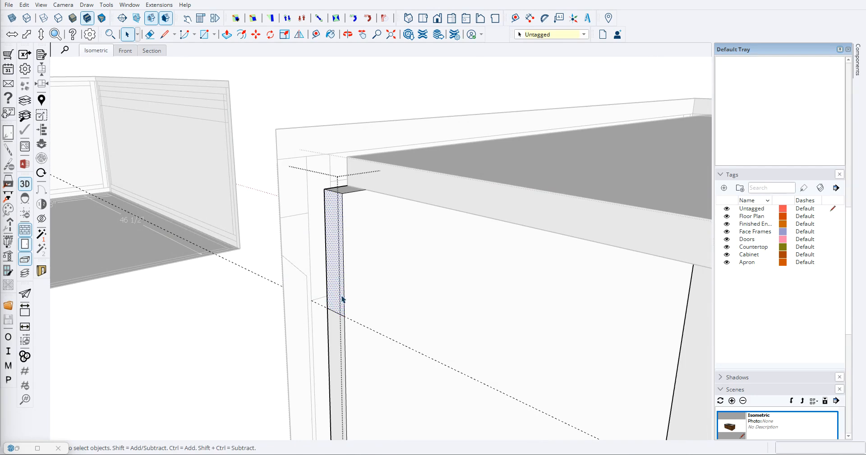
key(p)
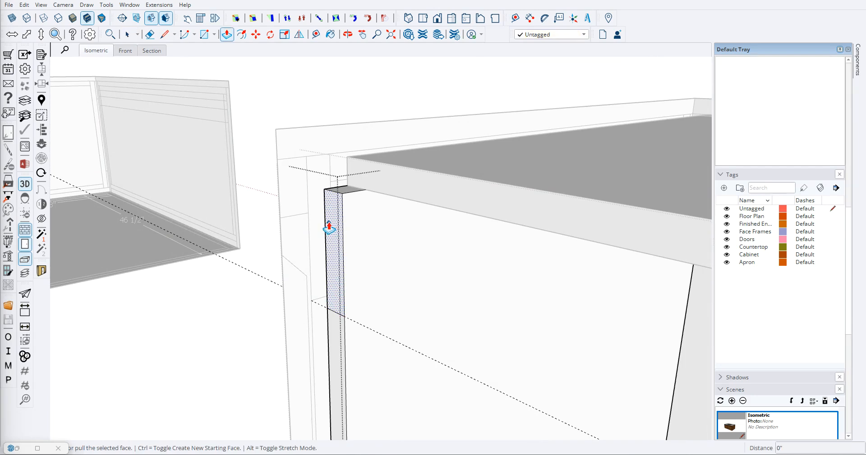
click(330, 220)
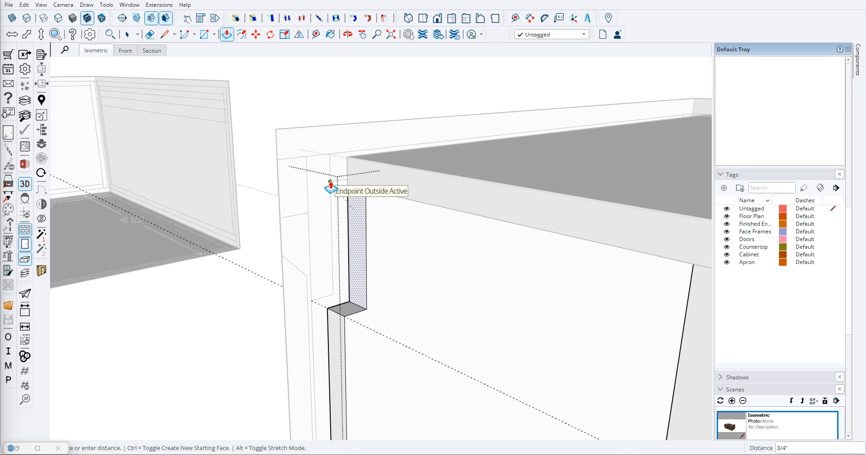
click(330, 185)
- Erase the guide and close the notched side panel and its cabinet group
key(space)
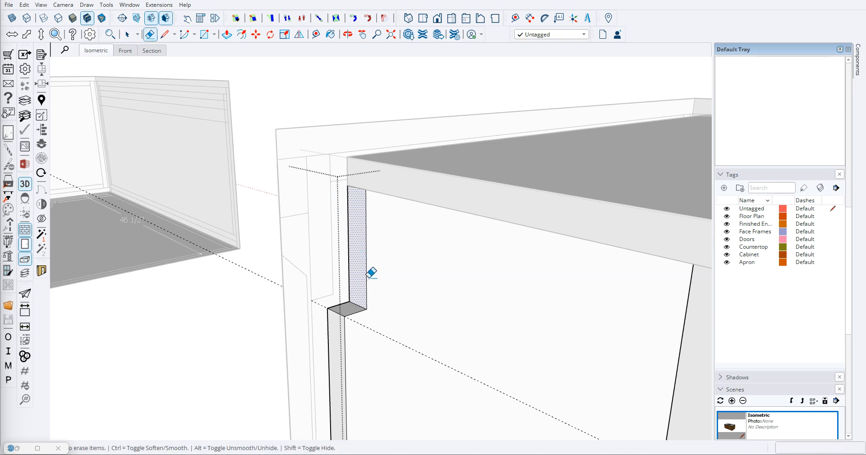
click(377, 334)
key(space)
scroll(322, 301, down, 2)
click(248, 322)
scroll(249, 321, down, 5)
- Open the cabinet group and delete the unnotched side panel at the opposite end
mouse_move(397, 280)
middle_down()
mouse_move(507, 258)
mouse_move(491, 253)
middle_up()
scroll(332, 221, up, 5)
scroll(332, 221, up, 3)
middle_drag(332, 221, 180, 215)
scroll(258, 233, up, 3)
scroll(338, 248, down, 10)
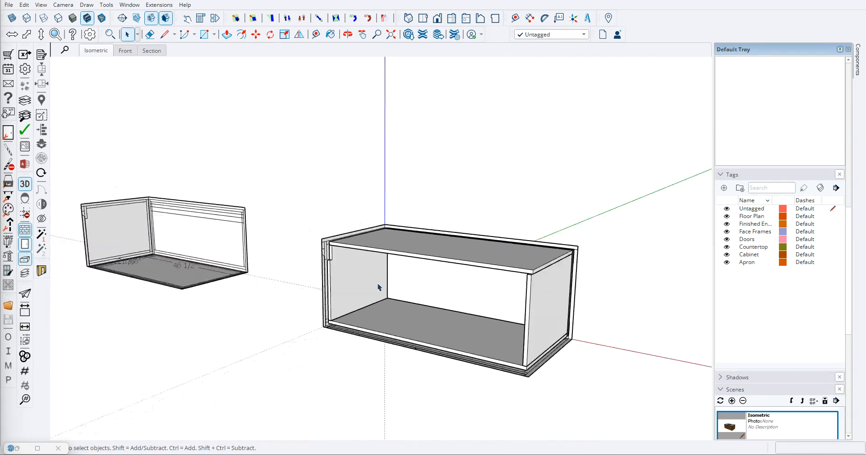
scroll(564, 280, up, 6)
click(548, 248)
middle_drag(511, 272, 457, 261)
double_click(456, 260)
click(449, 258)
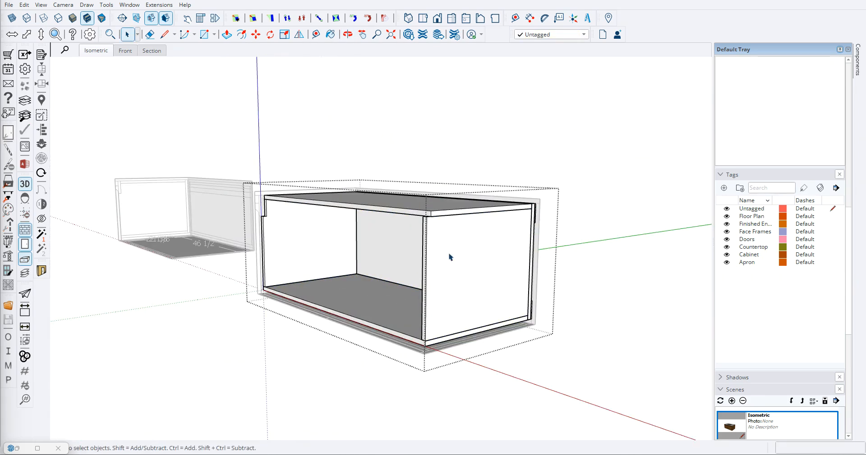
key(Delete)
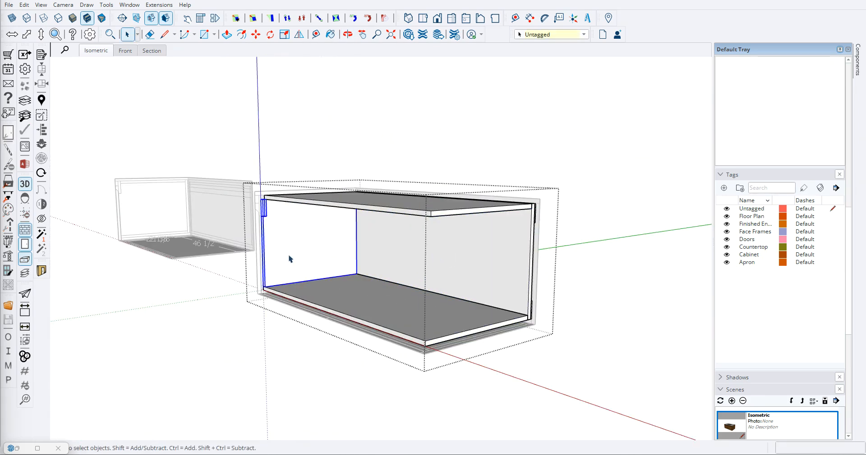
- Copy the notched side panel from its lower front corner to the opposite end of the cabinet bottom
scroll(275, 271, up, 2)
key(m)
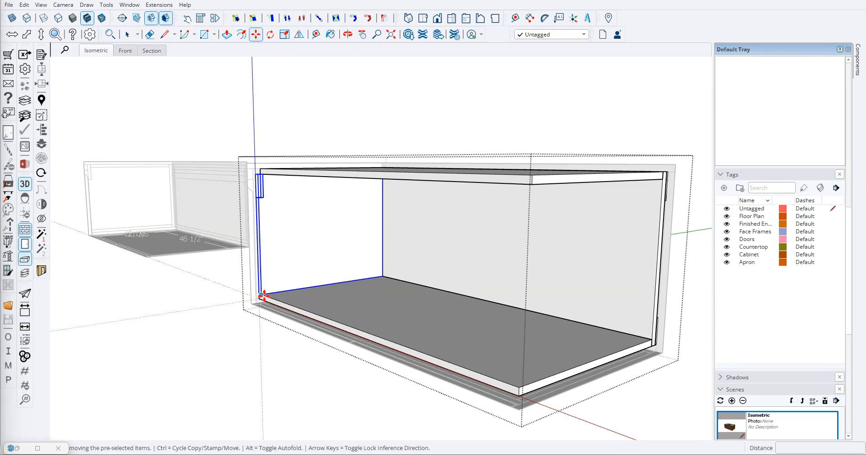
key(ctrl)
click(262, 294)
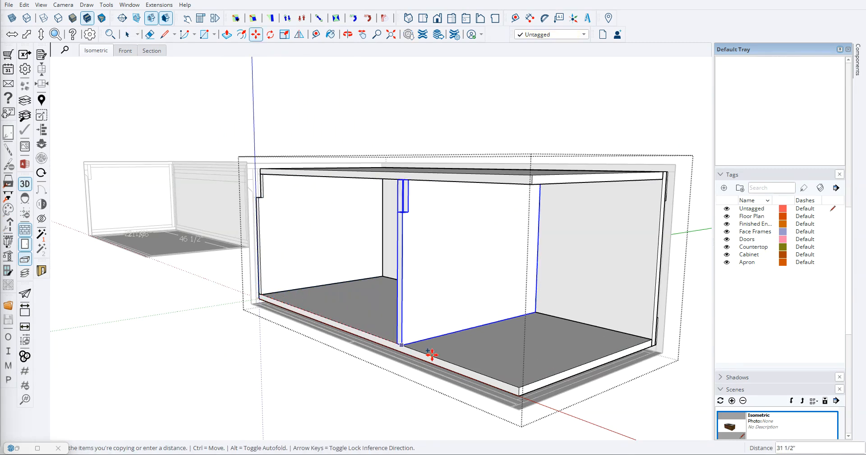
click(520, 387)
key(space)
click(253, 380)
- Inspect the notches of both side panels against the side profile lines of the outline
scroll(266, 289, down, 3)
middle_drag(293, 260, 391, 293)
scroll(371, 312, up, 5)
middle_drag(304, 293, 297, 244)
scroll(592, 226, down, 3)
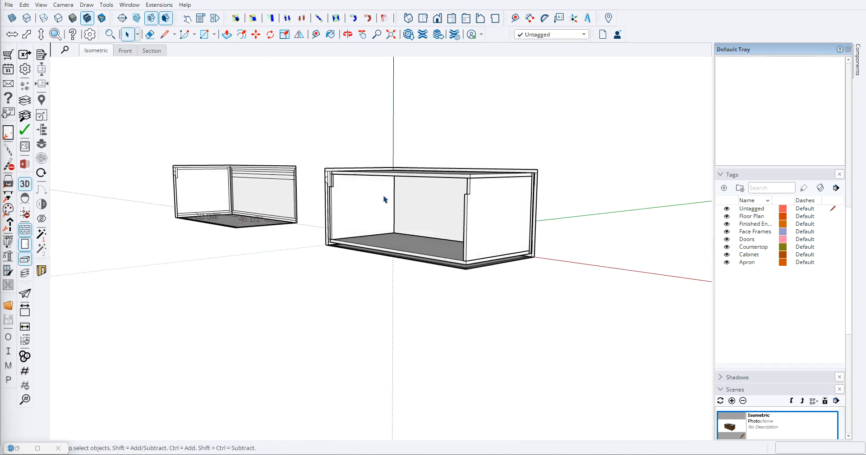
scroll(359, 188, up, 3)
scroll(280, 187, down, 3)
scroll(268, 238, up, 6)
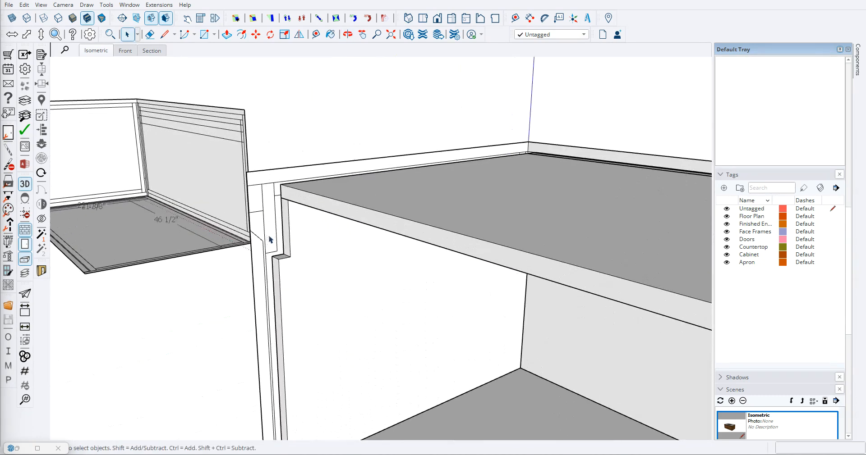
- Paste a copy of the cabinet's back panel and move it by its upper corner into the side panel notches at the front
scroll(268, 238, down, 10)
scroll(425, 280, down, 5)
scroll(286, 257, up, 8)
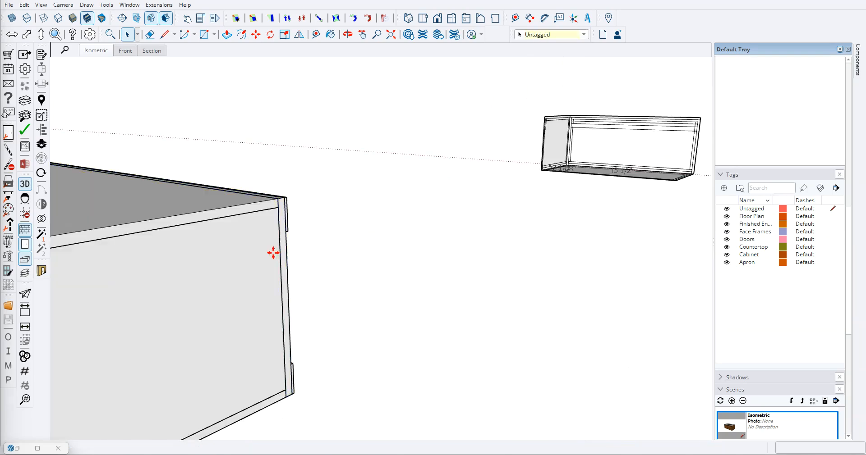
scroll(435, 286, down, 10)
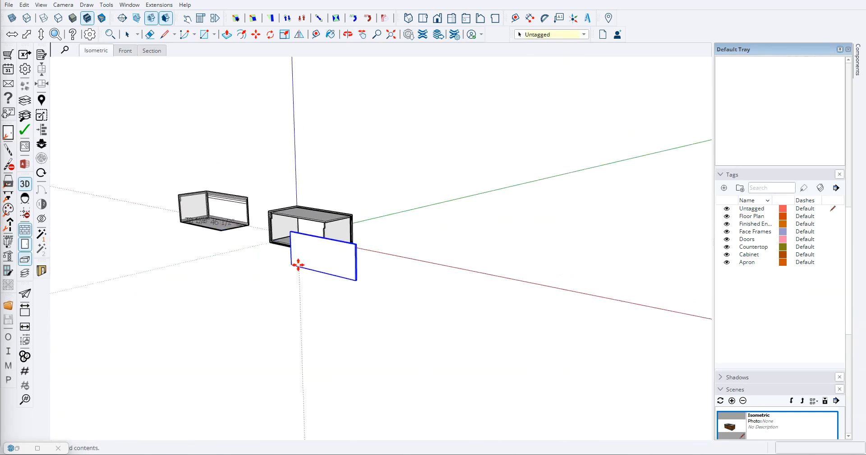
key(m)
scroll(266, 273, up, 10)
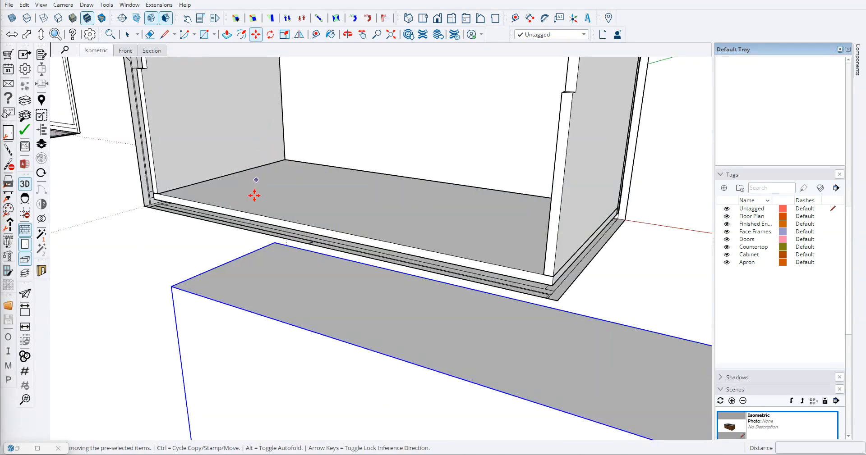
click(274, 242)
scroll(271, 239, down, 5)
scroll(228, 225, up, 10)
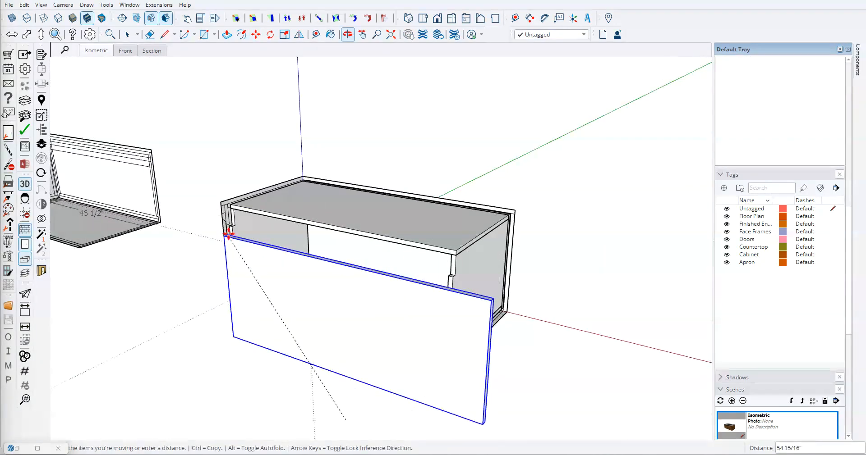
click(233, 150)
middle_drag(234, 147, 262, 219)
- Scale the front panel's height so its lower edge meets the bottom of the side panel notches
click(319, 19)
click(407, 380)
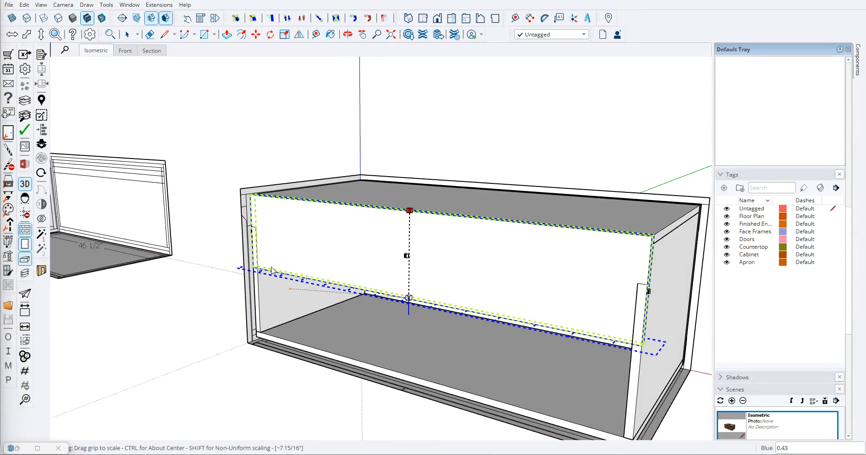
click(253, 228)
key(space)
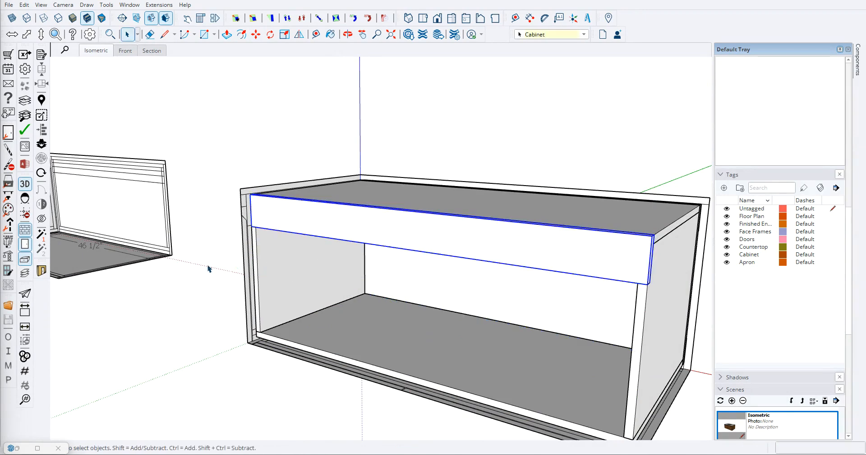
- Examine the front rail and its fit in the cabinet box from several angles
click(187, 299)
middle_drag(540, 219, 553, 167)
scroll(621, 294, up, 4)
middle_drag(608, 291, 406, 234)
scroll(344, 246, down, 7)
middle_drag(415, 279, 559, 360)
scroll(425, 284, down, 4)
scroll(328, 340, up, 1)
scroll(316, 336, up, 3)
scroll(295, 315, down, 2)
scroll(594, 241, up, 6)
middle_drag(593, 240, 381, 187)
scroll(278, 219, down, 4)
middle_drag(418, 234, 377, 253)
scroll(301, 228, up, 3)
middle_drag(302, 228, 411, 270)
mouse_move(301, 241)
middle_down()
mouse_move(379, 260)
mouse_move(361, 238)
mouse_move(306, 239)
middle_up()
scroll(268, 253, down, 3)
scroll(325, 242, up, 3)
scroll(370, 235, up, 3)
middle_drag(384, 221, 404, 199)
scroll(292, 232, down, 3)
scroll(194, 242, up, 2)
middle_drag(225, 243, 343, 272)
- Compare the new cabinet box with the finished wood vanity and the other boxes in the model
scroll(344, 278, down, 7)
scroll(252, 298, up, 1)
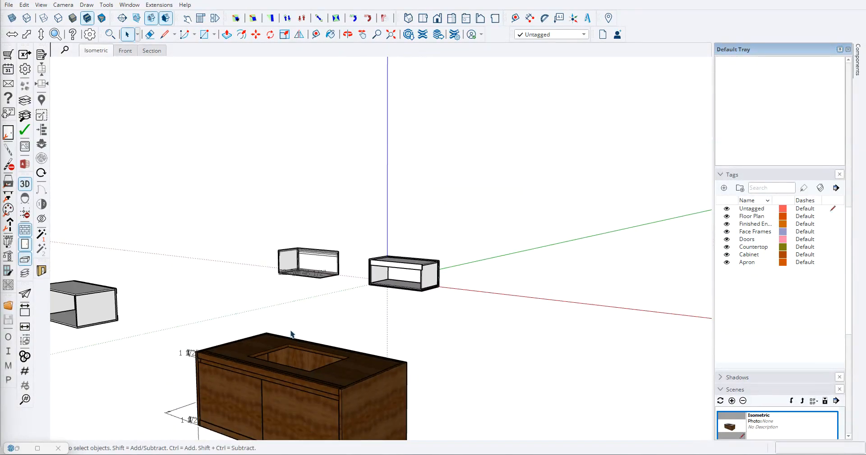
scroll(299, 315, down, 3)
scroll(350, 325, down, 2)
scroll(226, 319, up, 7)
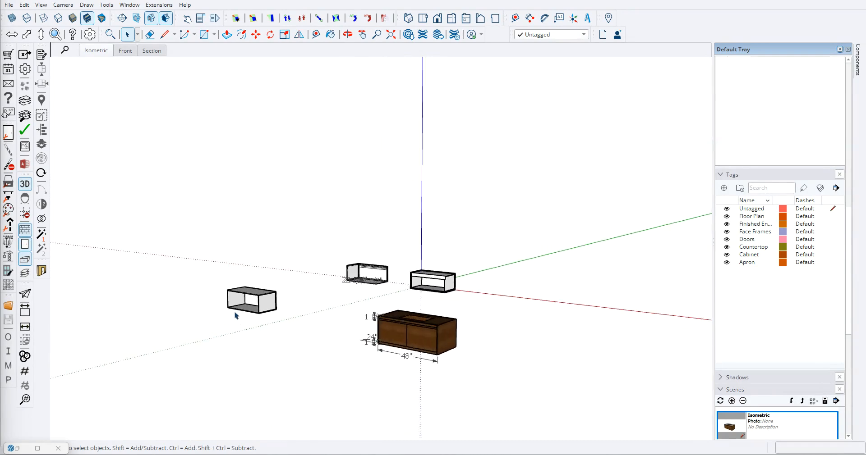
scroll(265, 311, down, 2)
middle_drag(323, 307, 506, 287)
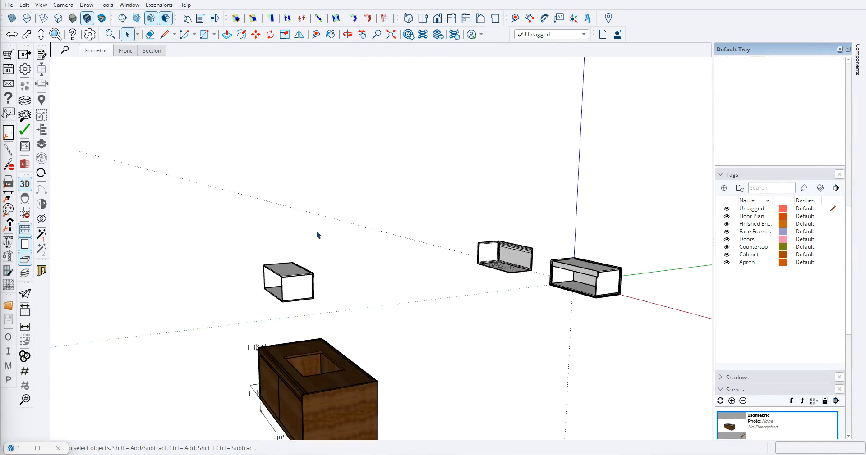
scroll(318, 235, down, 2)
- Inspect the apron lines in the side profile beside the front rail and in the dimensioned outline
scroll(372, 241, up, 8)
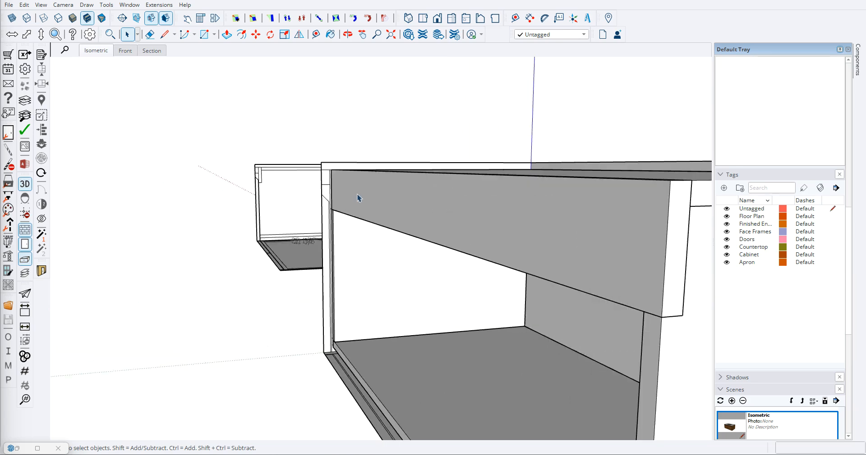
scroll(356, 207, down, 8)
scroll(407, 272, up, 3)
scroll(384, 251, down, 1)
scroll(248, 192, up, 3)
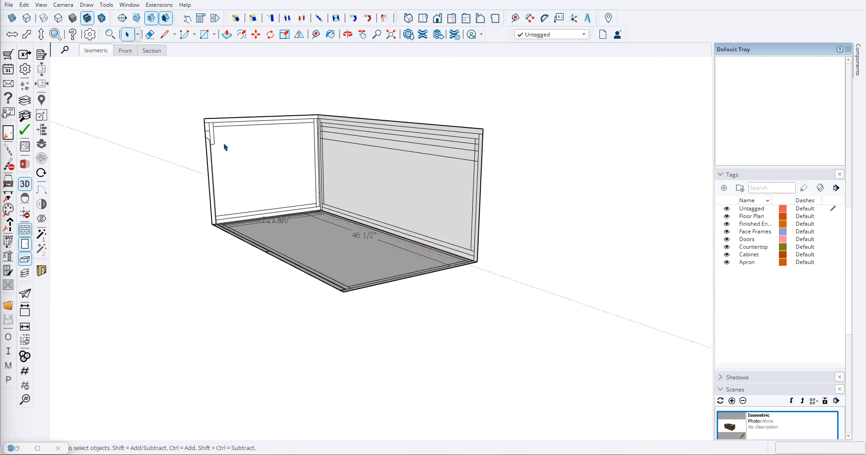
scroll(227, 158, down, 3)
scroll(361, 220, up, 5)
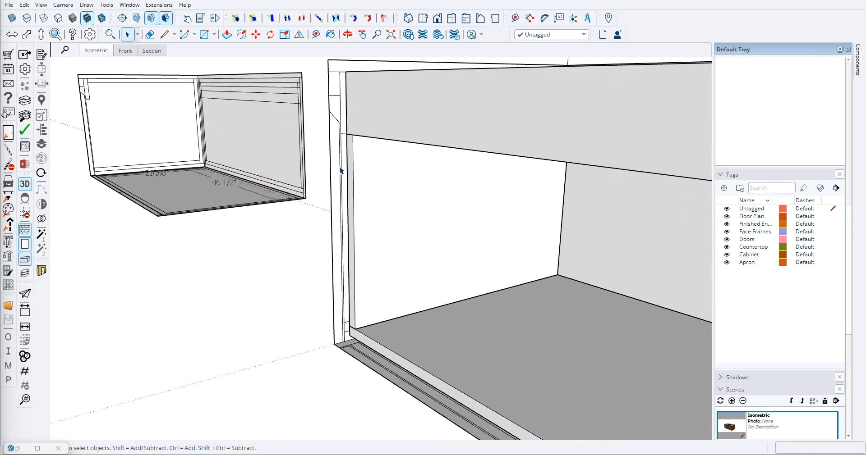
middle_drag(337, 152, 322, 137)
scroll(350, 134, down, 4)
scroll(338, 132, up, 6)
scroll(348, 131, down, 3)
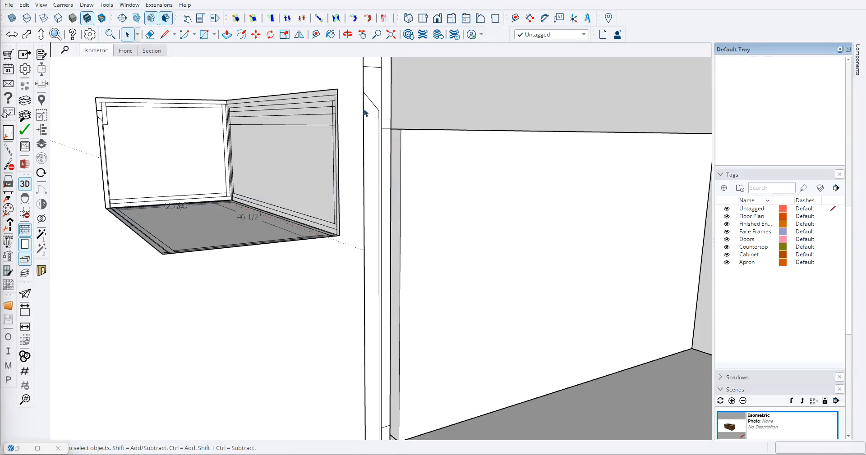
- Copy the front rail and paste the copy in the open space beside the cabinet box
scroll(362, 107, down, 4)
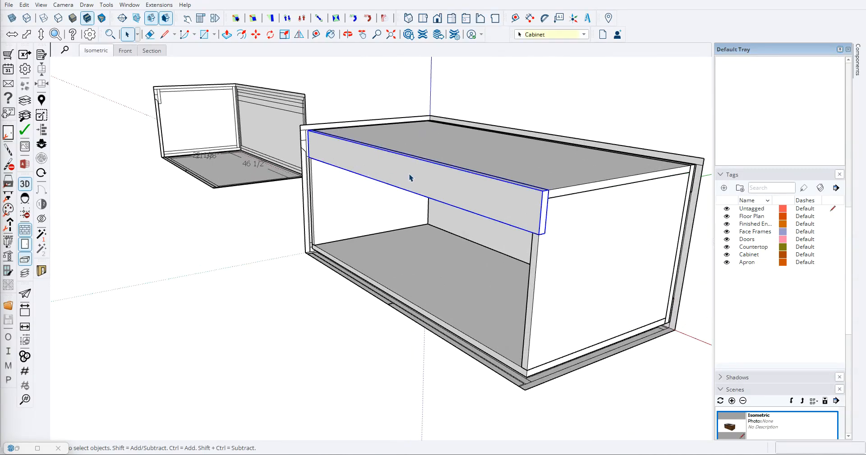
key(ctrl+v)
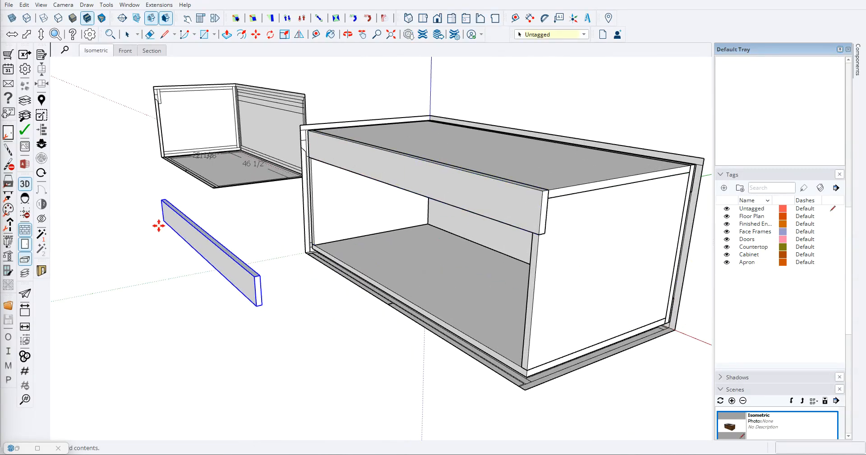
click(158, 225)
shift+middle_drag(163, 228, 217, 221)
scroll(224, 230, up, 3)
scroll(254, 235, up, 2)
scroll(254, 235, down, 3)
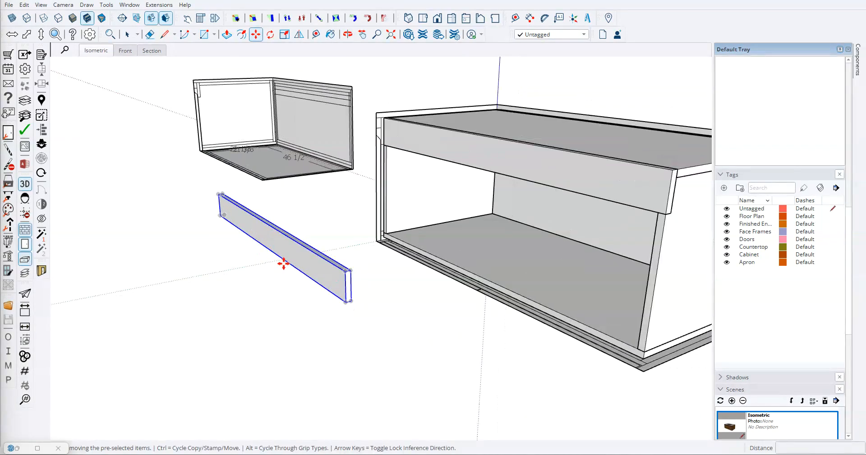
- Scale the copied front rail's thickness to 7/8"
middle_drag(310, 266, 285, 269)
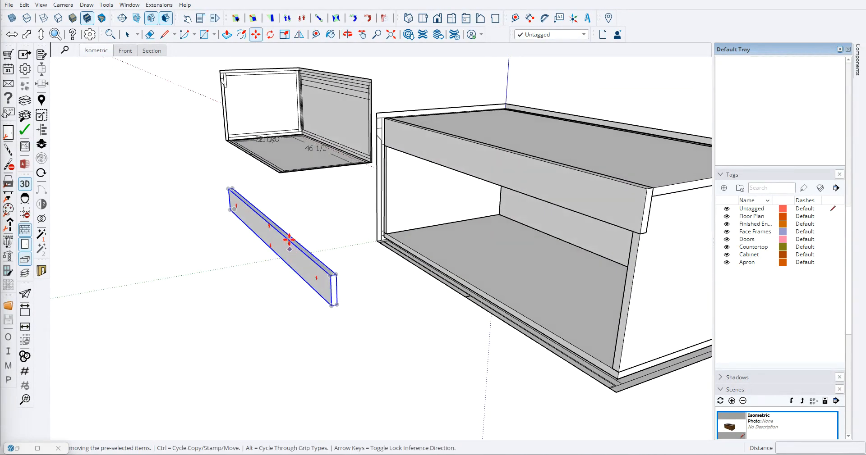
scroll(315, 247, up, 3)
key(t)
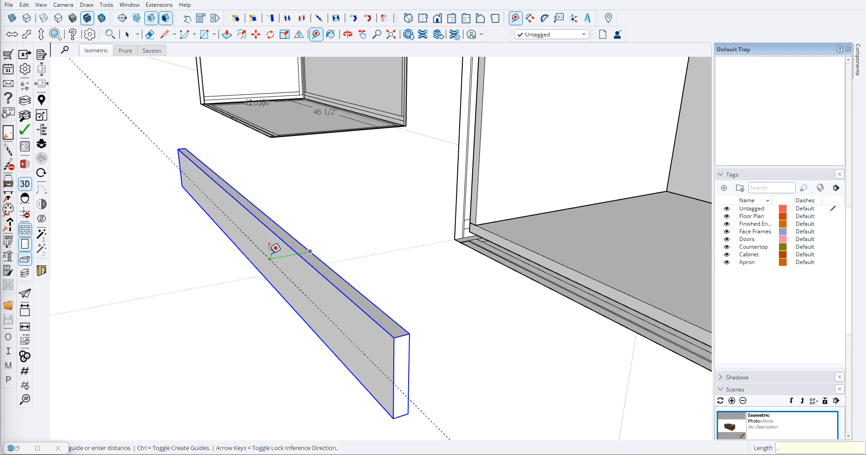
key(s)
click(248, 228)
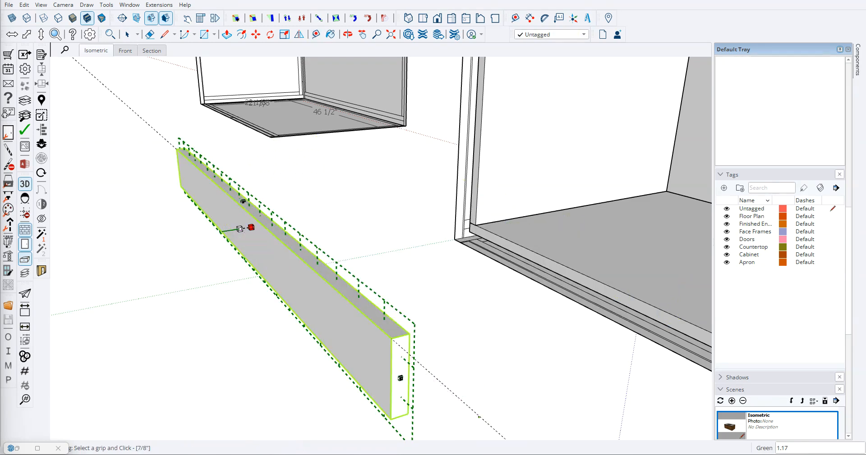
click(472, 415)
key(t)
scroll(359, 338, up, 3)
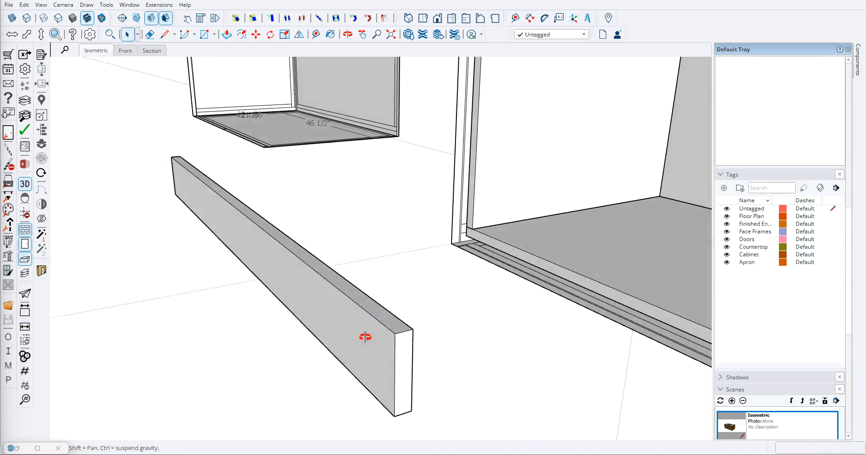
- Shrink the height of the copied rail to turn it into a narrow apron strip
click(341, 288)
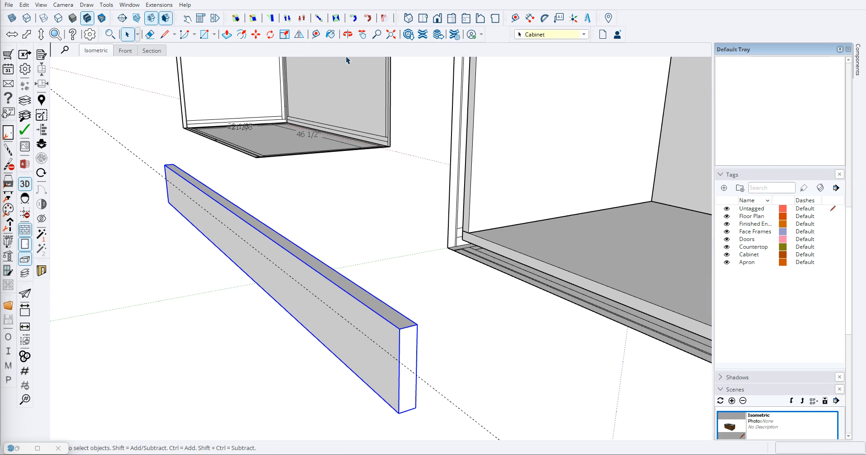
click(319, 19)
click(241, 263)
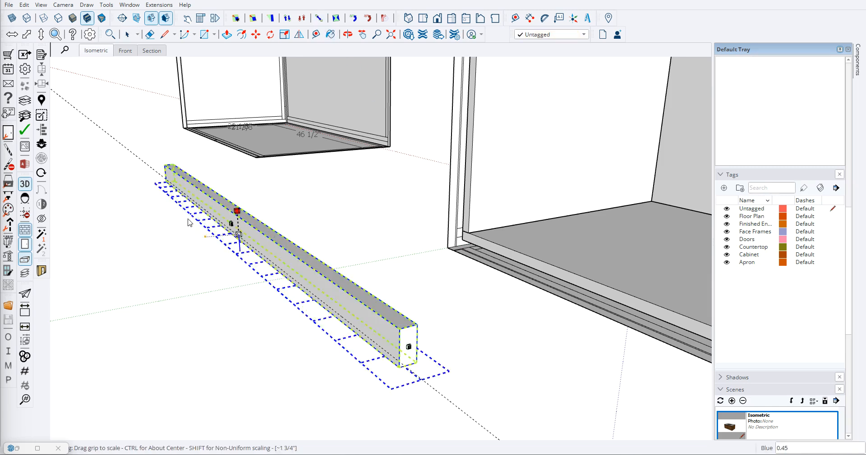
click(153, 171)
key(space)
click(151, 168)
key(space)
- Move the narrow strip by its corner onto the front face of the cabinet's front rail, flush with the upper edge
key(m)
click(174, 164)
scroll(194, 167, down, 4)
scroll(356, 112, up, 6)
middle_drag(361, 103, 440, 130)
scroll(378, 116, up, 2)
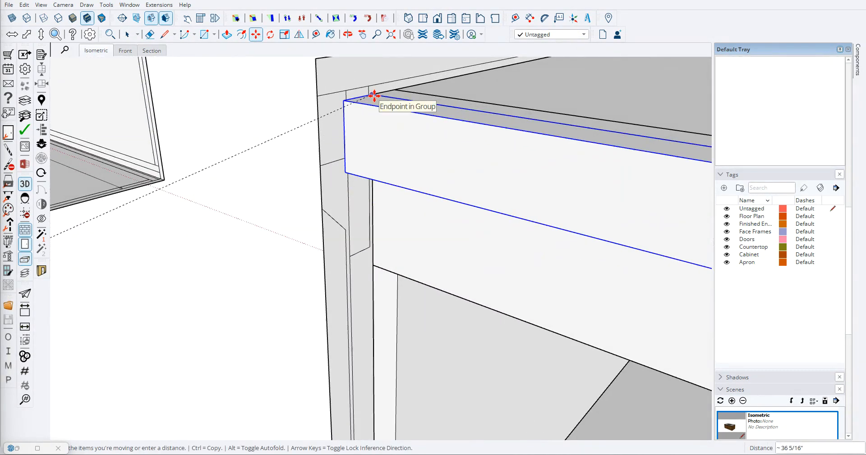
click(374, 100)
scroll(493, 194, down, 5)
scroll(466, 207, up, 3)
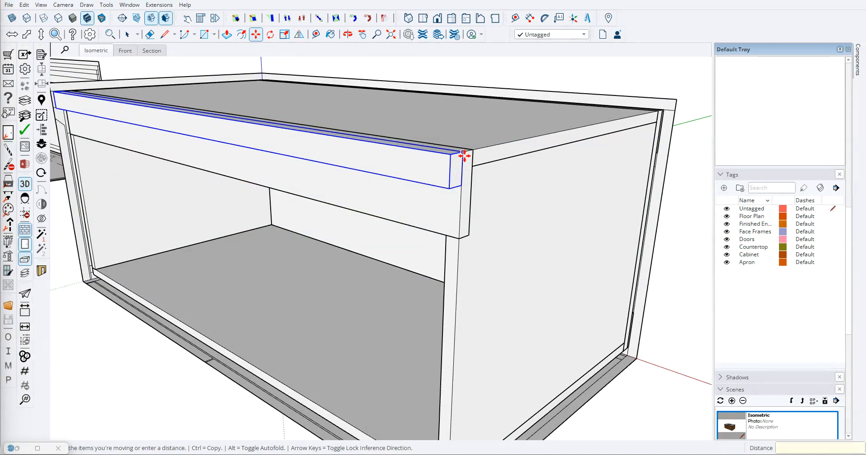
key(Escape)
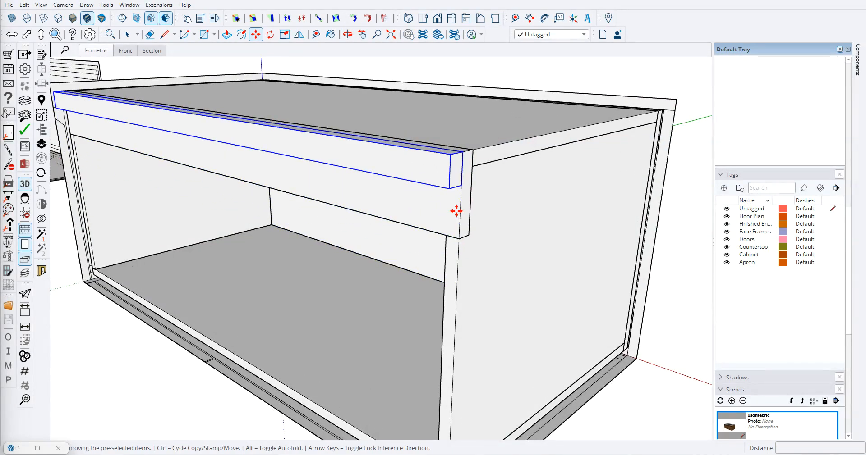
- Copy the strip straight down to the lower front edge of the cabinet box
click(461, 154)
key(ctrl)
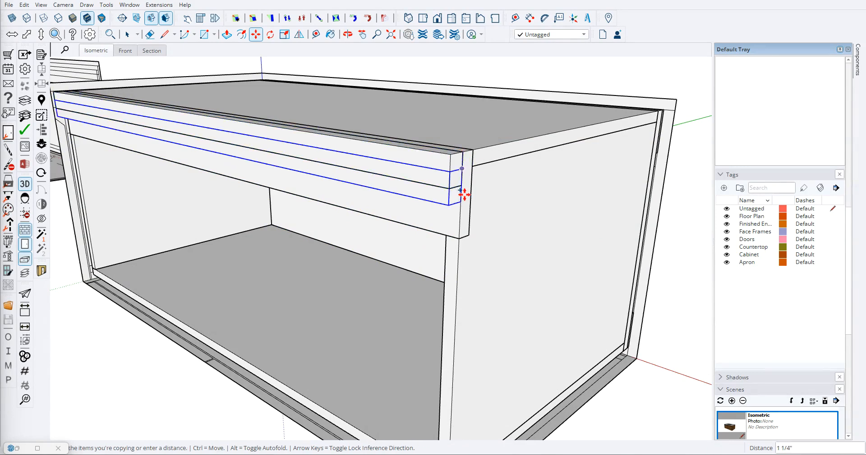
middle_drag(450, 226, 448, 172)
scroll(448, 176, down, 3)
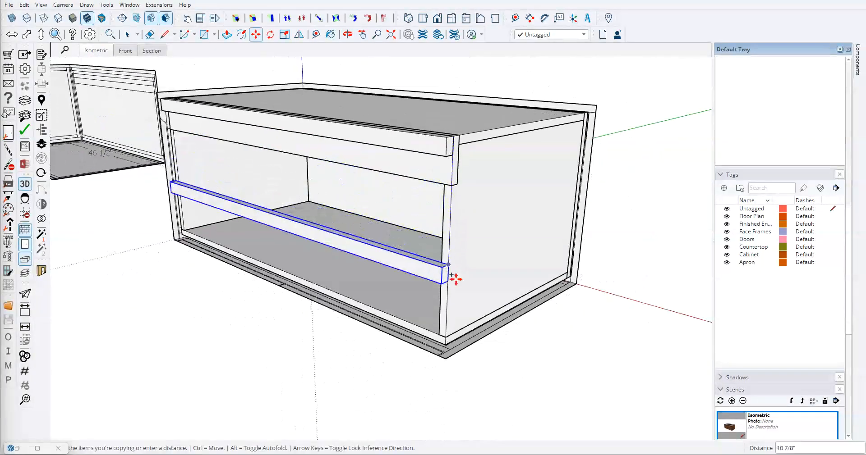
scroll(445, 341, up, 4)
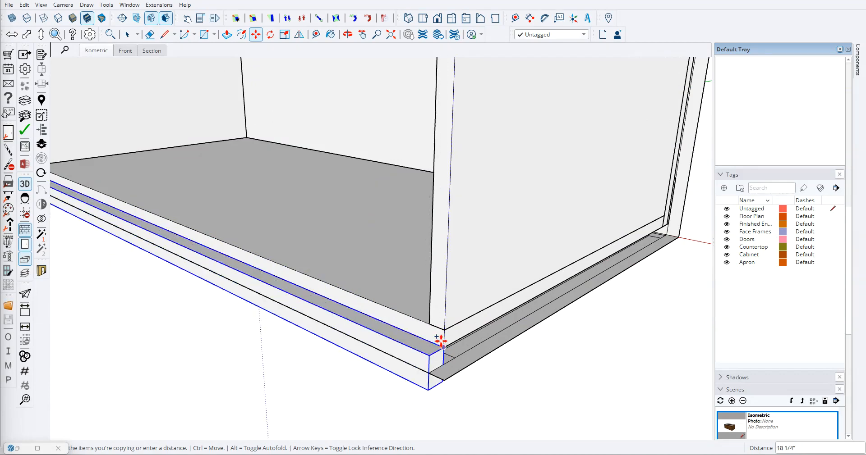
click(322, 363)
- Examine the underside and bottom panel edges of the finished wood vanity
middle_drag(322, 364, 230, 164)
scroll(204, 256, down, 8)
scroll(204, 255, down, 4)
scroll(102, 251, up, 12)
scroll(212, 189, up, 6)
middle_drag(338, 208, 235, 154)
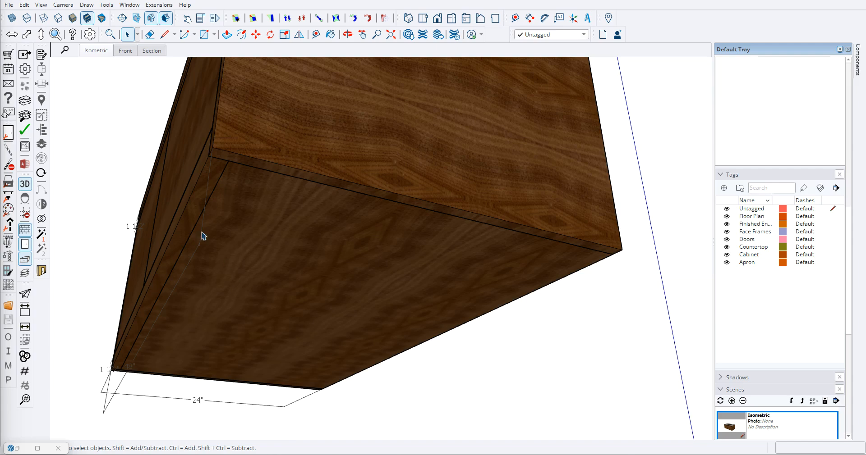
scroll(227, 262, down, 7)
middle_drag(240, 241, 268, 263)
scroll(268, 264, down, 4)
scroll(381, 258, up, 3)
middle_drag(372, 206, 431, 216)
scroll(380, 261, up, 6)
scroll(431, 217, down, 4)
middle_drag(501, 226, 412, 239)
middle_drag(406, 176, 460, 180)
scroll(274, 236, down, 3)
- Copy the bottom panel of the other cabinet box and paste it near the new box
shift+middle_drag(275, 236, 421, 242)
scroll(419, 241, down, 6)
scroll(172, 267, up, 6)
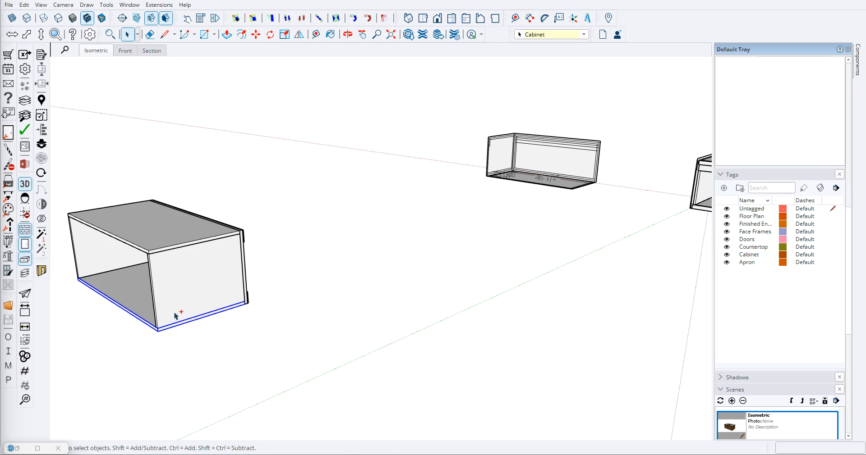
key(ctrl+v)
shift+middle_drag(400, 307, 265, 194)
- Move the pasted bottom panel by its front corner to the underside of the new box, against the lower strip
scroll(243, 253, down, 4)
scroll(264, 268, up, 3)
scroll(265, 194, up, 5)
scroll(325, 279, up, 3)
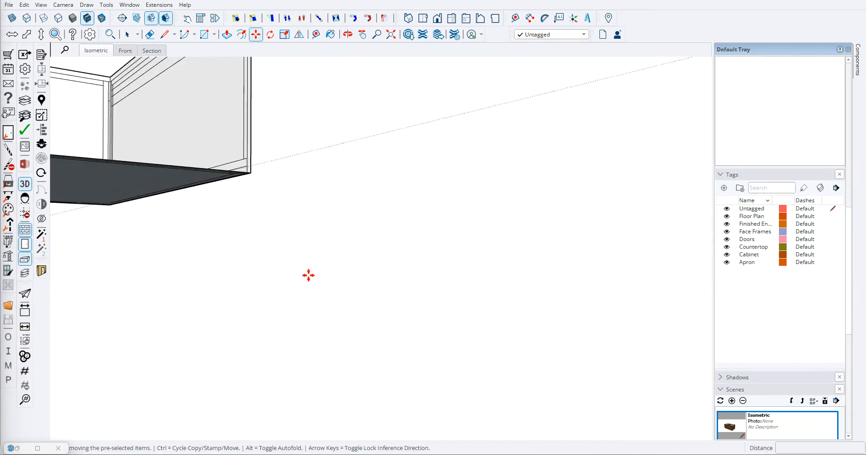
scroll(308, 275, down, 3)
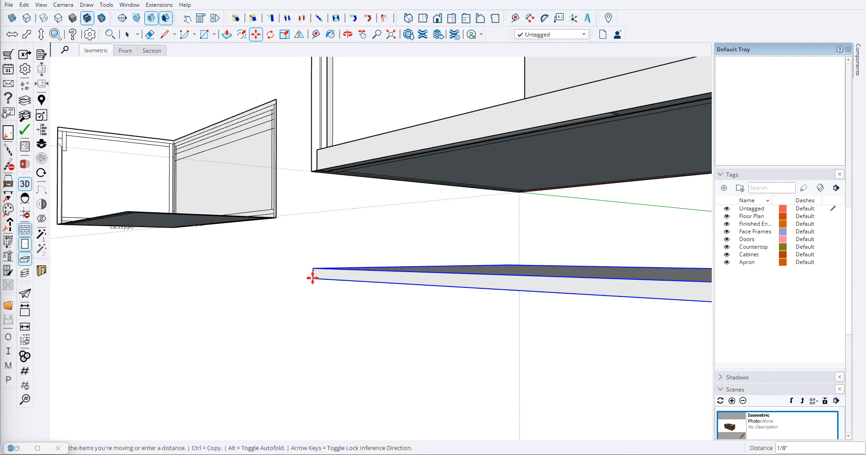
scroll(325, 149, up, 5)
scroll(282, 188, down, 3)
scroll(227, 141, up, 4)
click(227, 141)
key(space)
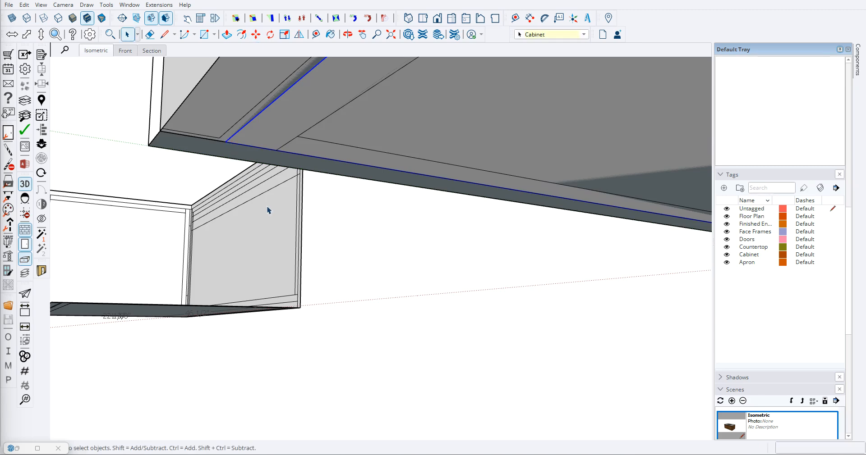
- Hide the Floor Plan tag to clear the view of the bottom panel
scroll(283, 218, down, 6)
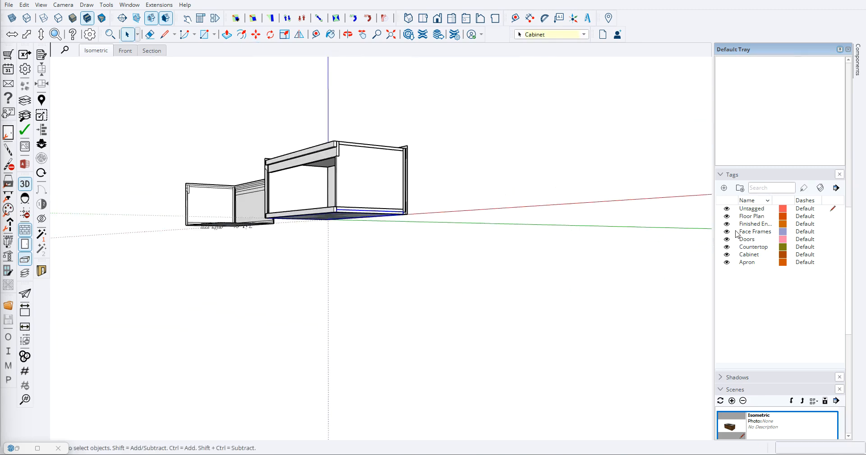
scroll(279, 221, up, 6)
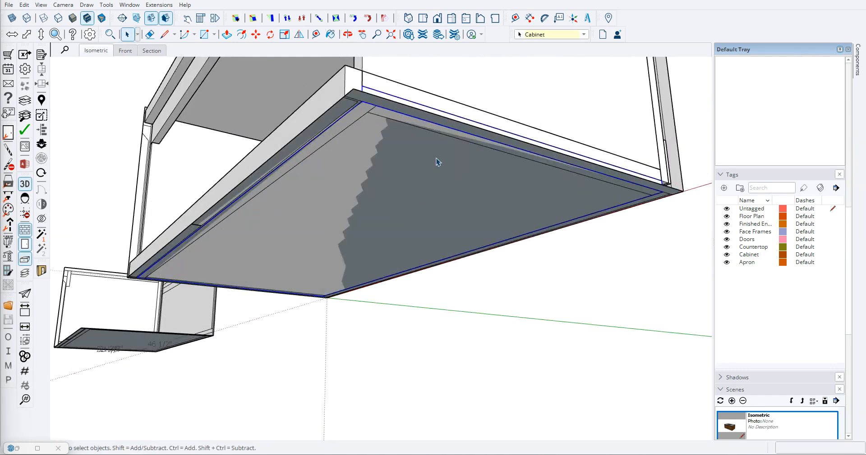
scroll(437, 157, down, 2)
click(727, 216)
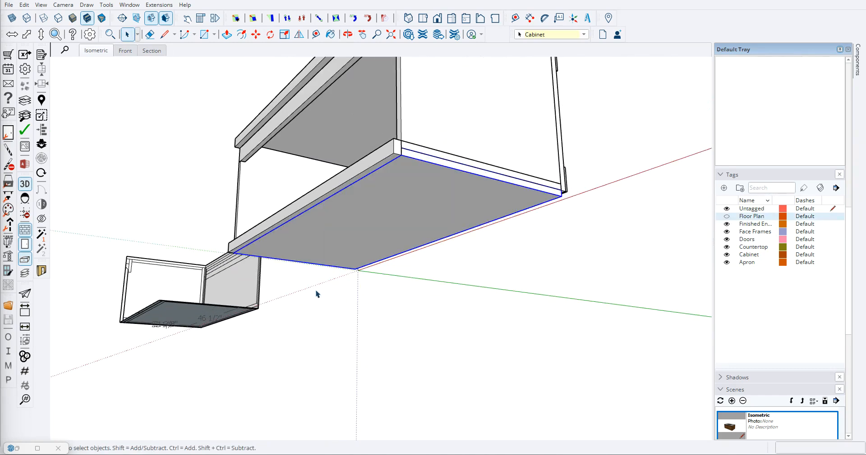
click(407, 336)
- Stretch the bottom panel's depth to the back edge of the cabinet box
middle_drag(318, 218, 360, 290)
middle_drag(323, 260, 297, 248)
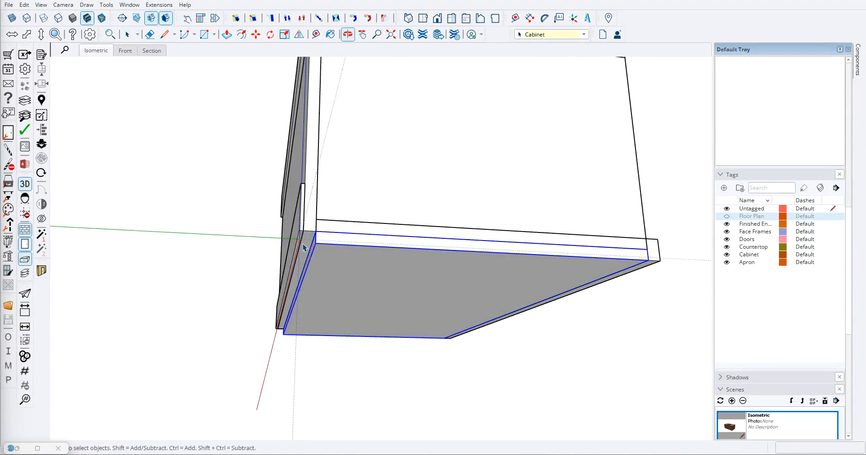
middle_drag(363, 283, 383, 248)
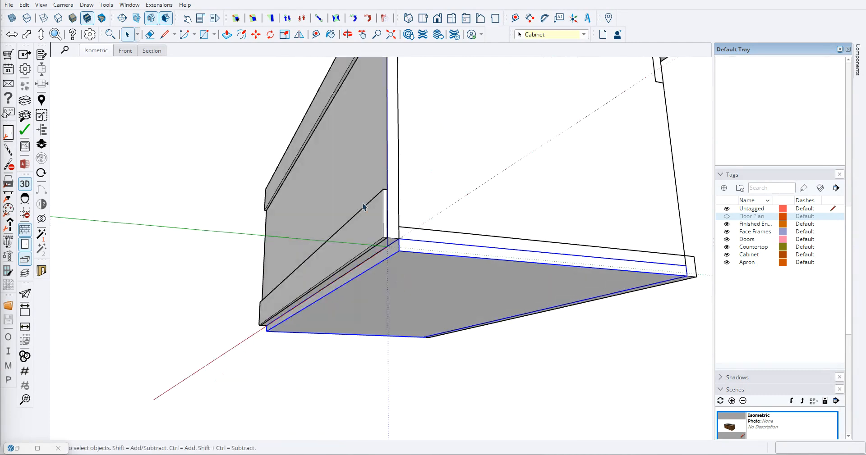
click(318, 19)
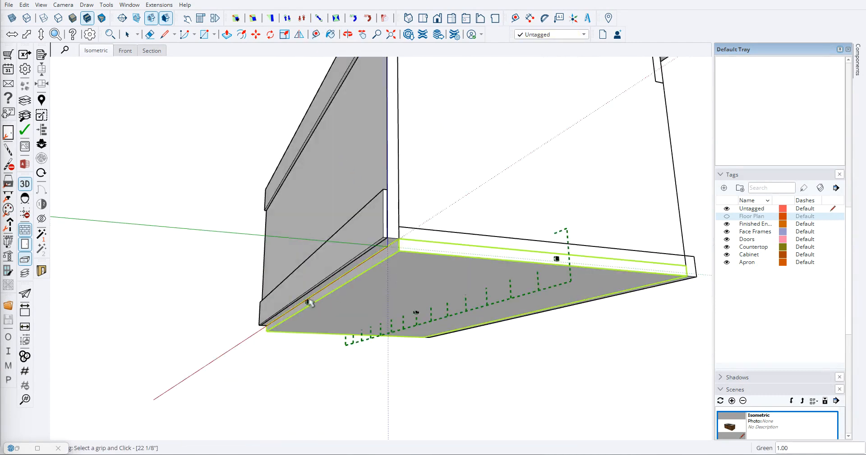
key(space)
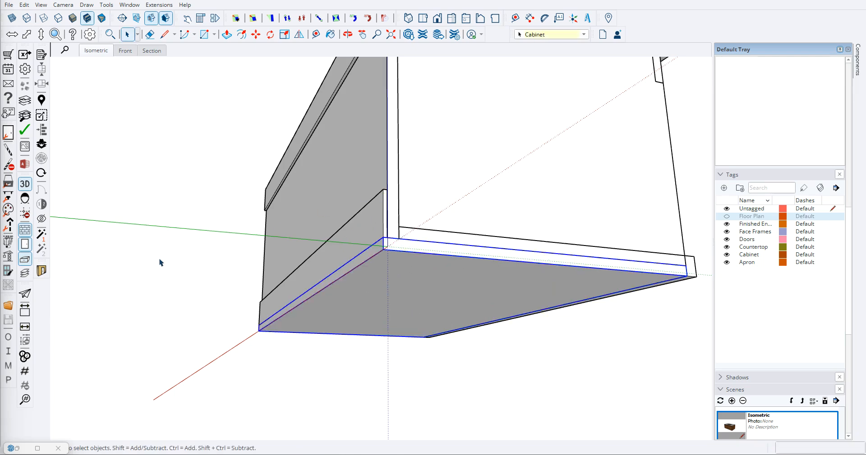
- Copy the side panel of the other cabinet box and paste it beside the new box
middle_drag(415, 269, 232, 312)
scroll(301, 272, down, 5)
middle_drag(301, 273, 108, 343)
click(108, 343)
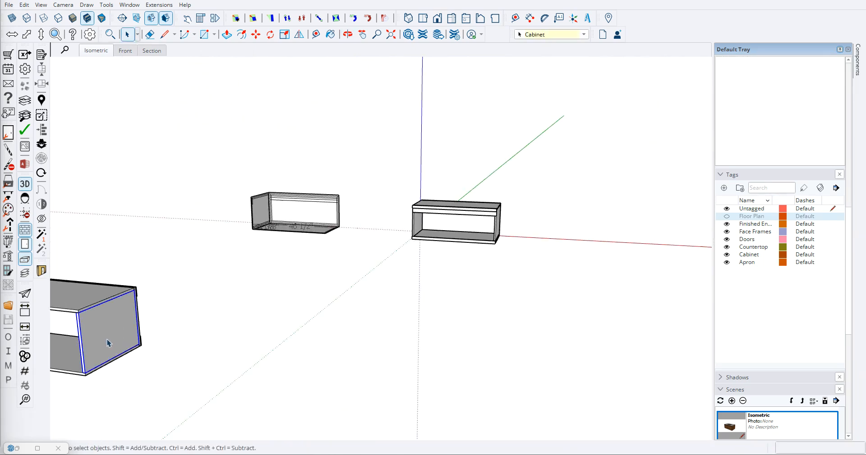
key(ctrl+c)
key(ctrl+v)
middle_drag(342, 289, 499, 332)
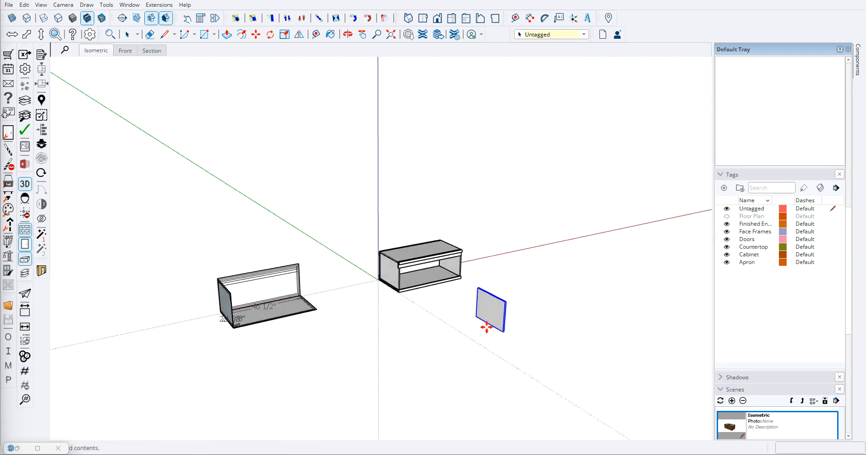
- Move the pasted side panel by its lower front corner against the open end of the new cabinet box
scroll(434, 321, up, 5)
scroll(343, 305, up, 4)
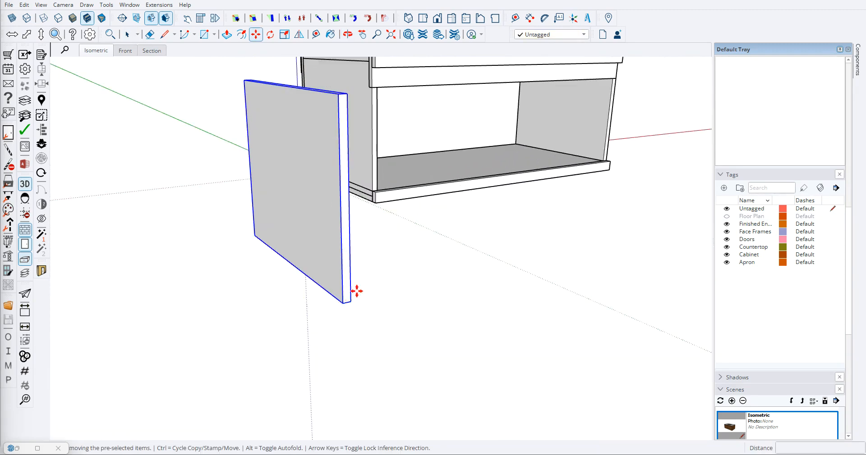
scroll(351, 301, up, 6)
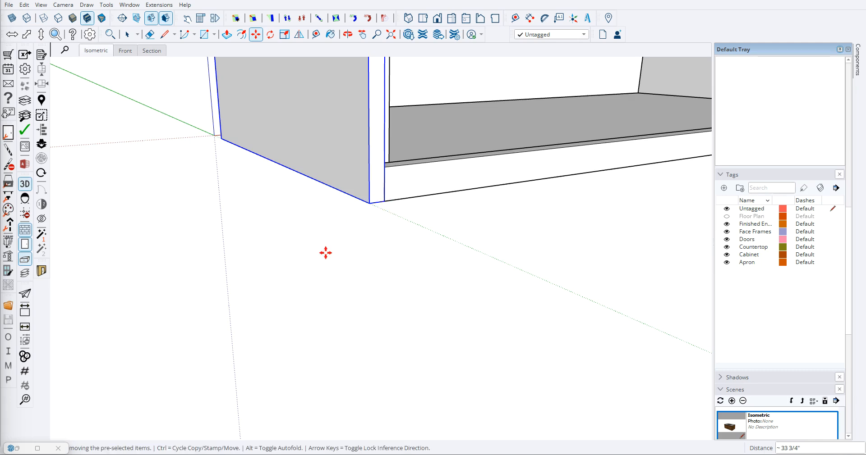
scroll(325, 246, down, 8)
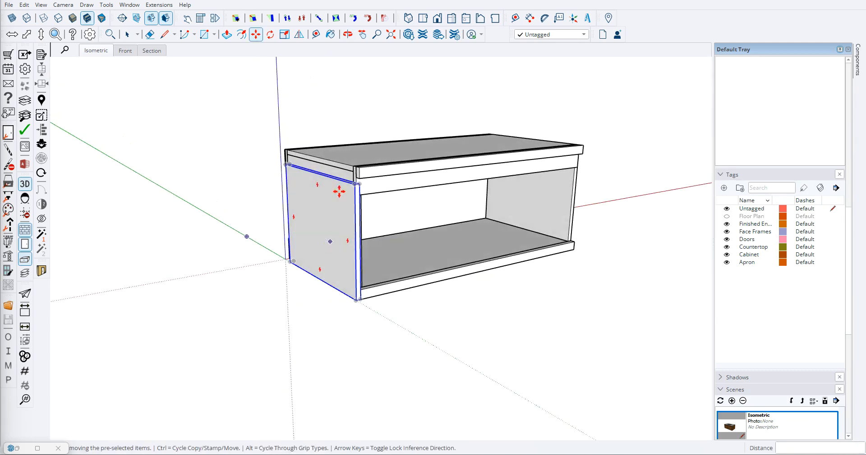
- Stretch the side panel's height up to the top of the cabinet box and select it from behind
scroll(303, 121, up, 3)
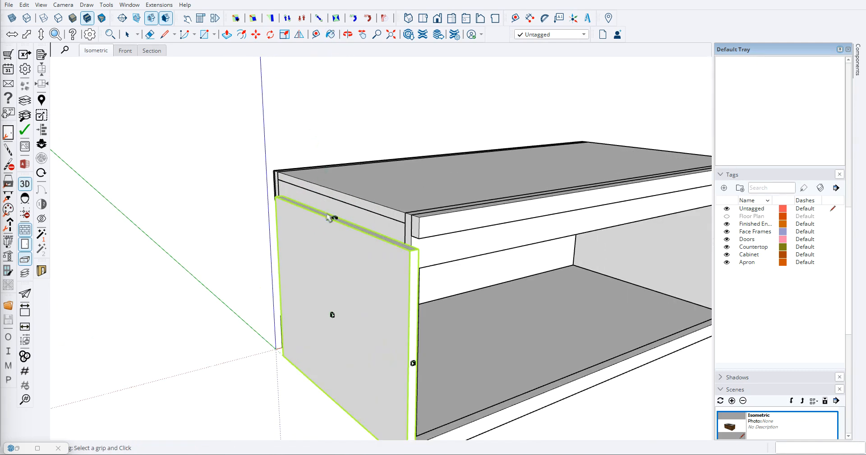
click(334, 219)
click(418, 218)
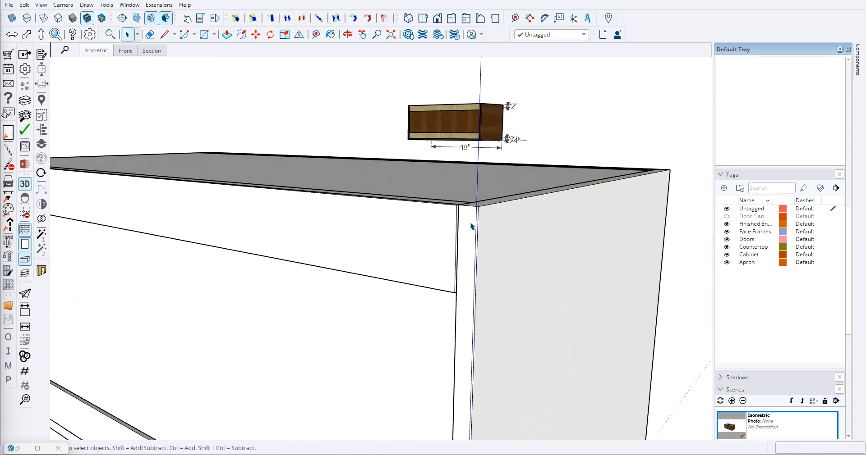
middle_drag(471, 226, 361, 342)
click(490, 247)
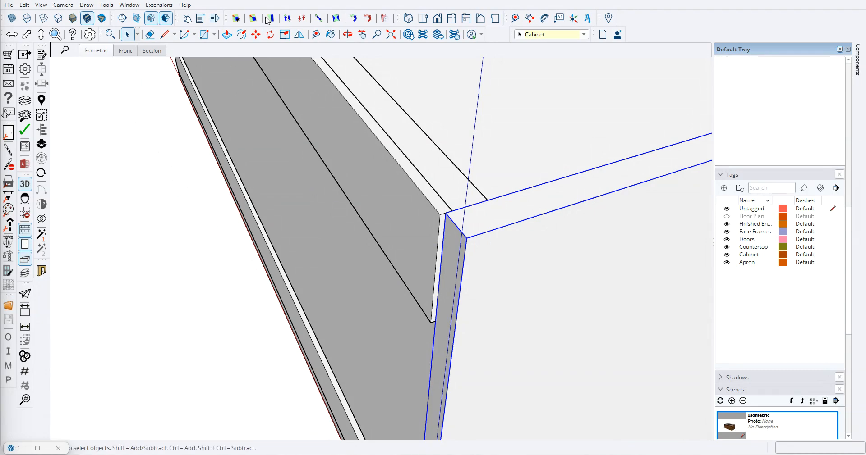
- Inspect the front and opposite end of the cabinet box, where the second finished side panel is missing
scroll(347, 183, down, 3)
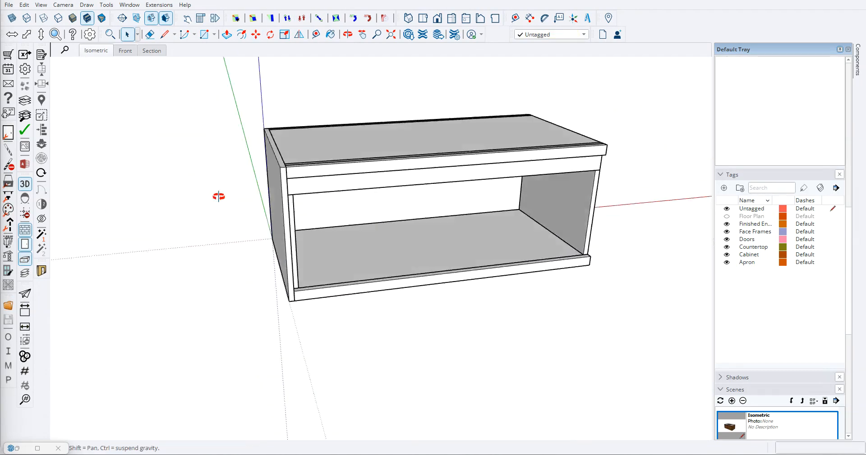
scroll(284, 181, down, 2)
scroll(332, 189, down, 3)
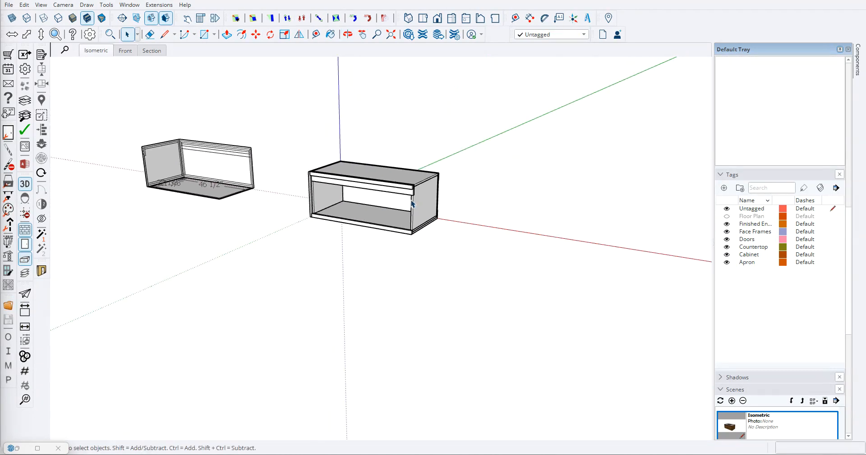
scroll(355, 214, up, 3)
scroll(439, 207, up, 2)
scroll(446, 218, down, 3)
middle_drag(447, 218, 406, 239)
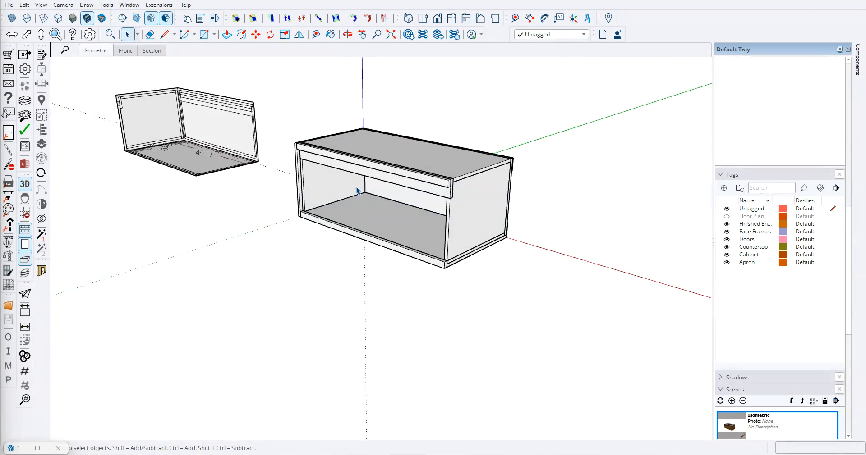
scroll(345, 202, up, 5)
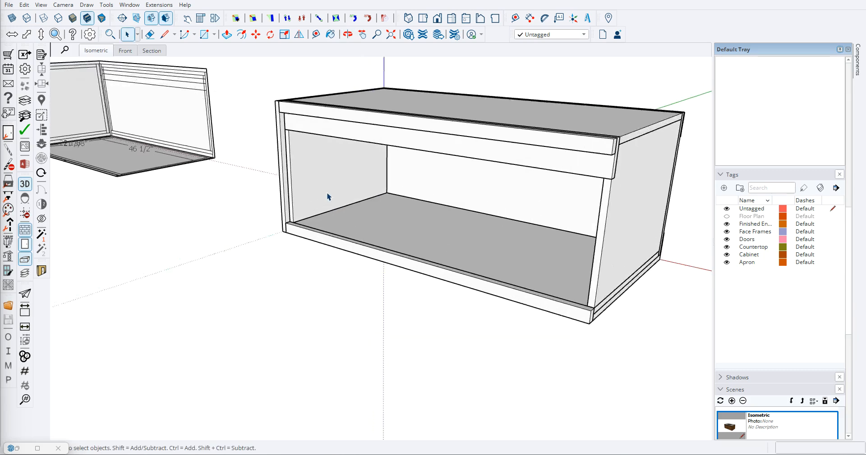
scroll(278, 173, down, 3)
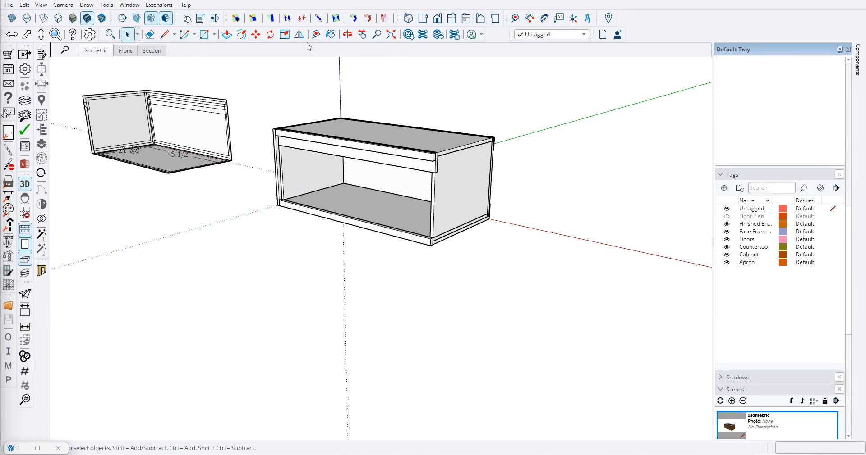
mouse_move(101, 8)
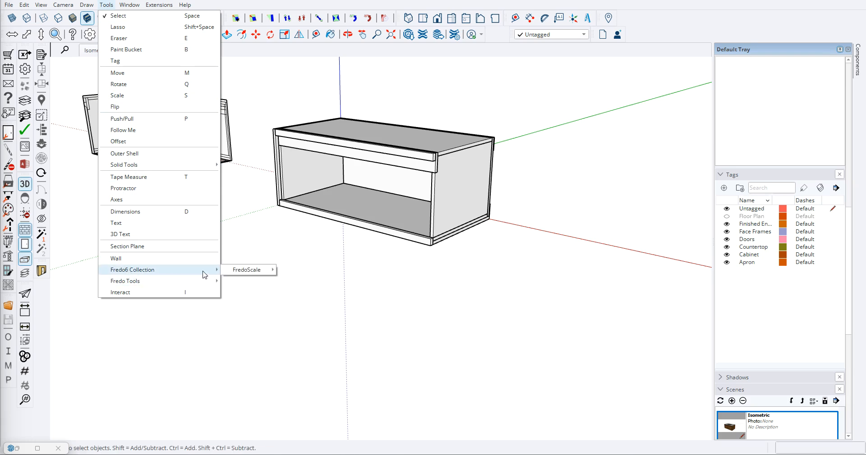
mouse_move(239, 273)
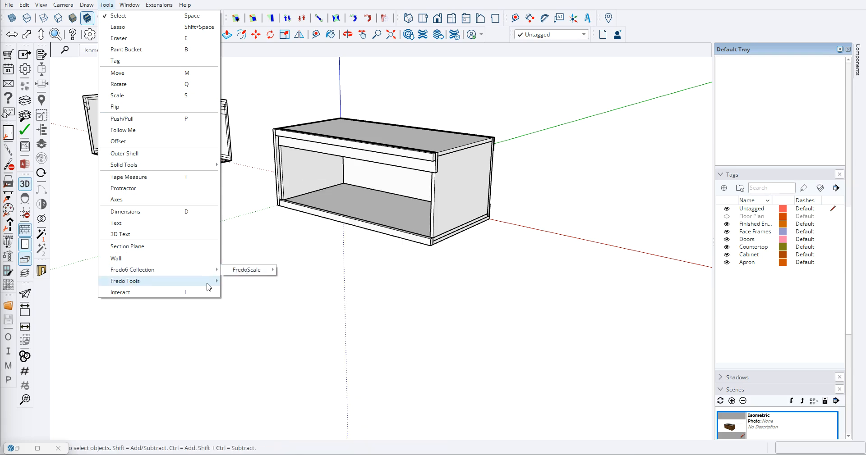
mouse_move(208, 285)
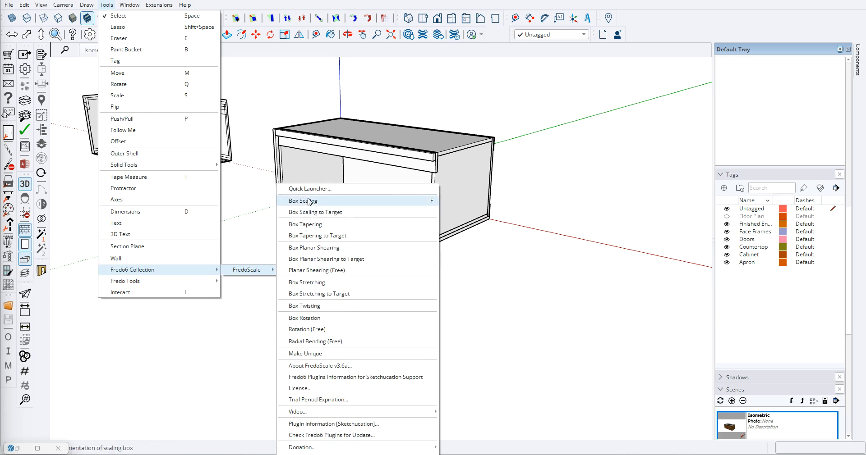
click(324, 22)
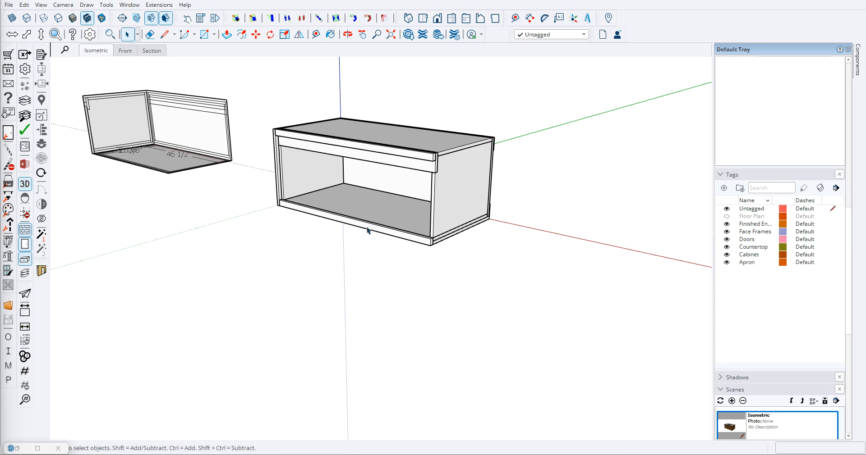
- Copy the finished side panel 47 1/4" along the red axis to the opposite end of the cabinet box
scroll(278, 174, up, 4)
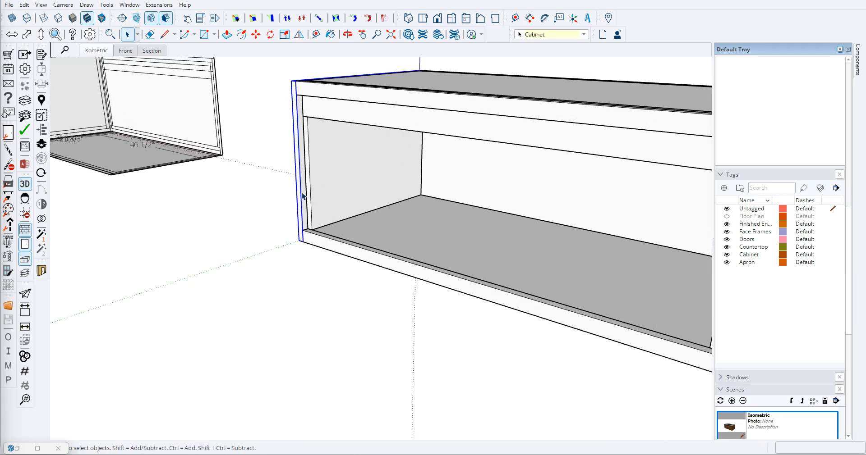
scroll(304, 244, up, 1)
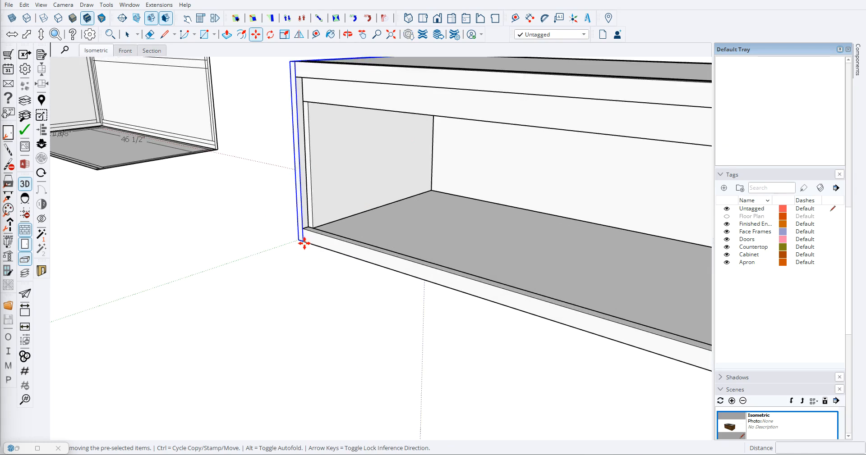
click(304, 243)
key(Escape)
click(297, 242)
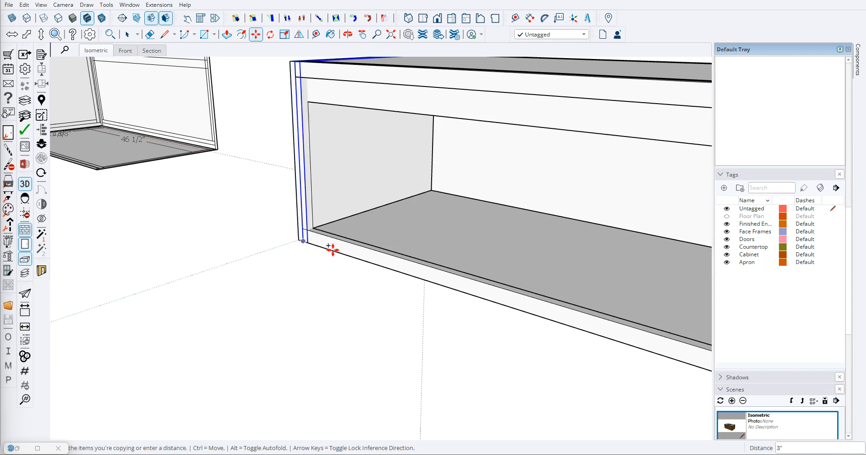
scroll(355, 255, down, 5)
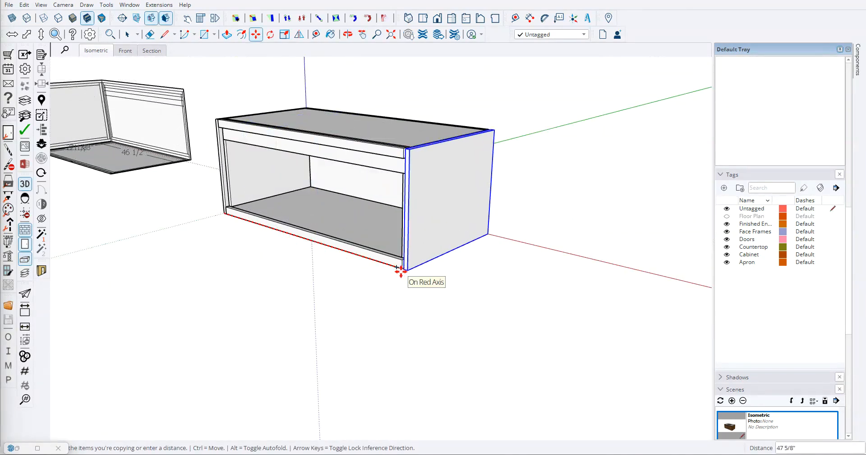
scroll(401, 271, up, 3)
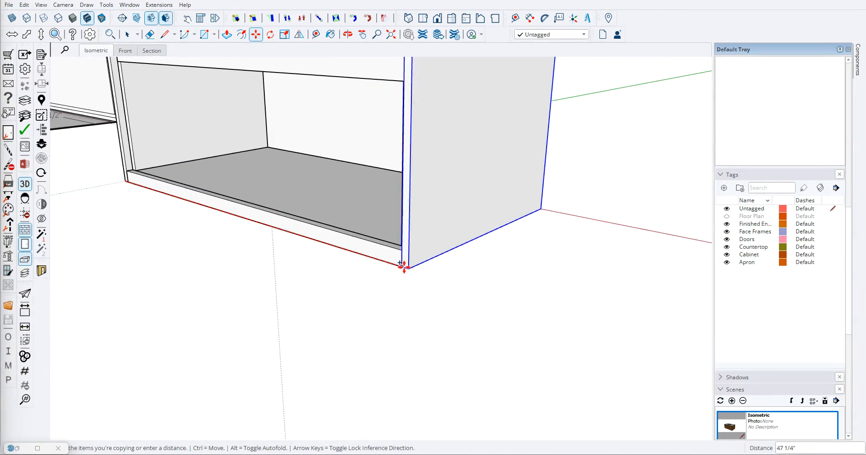
key(space)
click(283, 284)
- Open the original side panel and draw a 3/4" by 24" rectangle across its open bottom edge
middle_drag(283, 285, 280, 197)
scroll(559, 273, down, 5)
scroll(491, 138, up, 1)
middle_drag(492, 141, 231, 160)
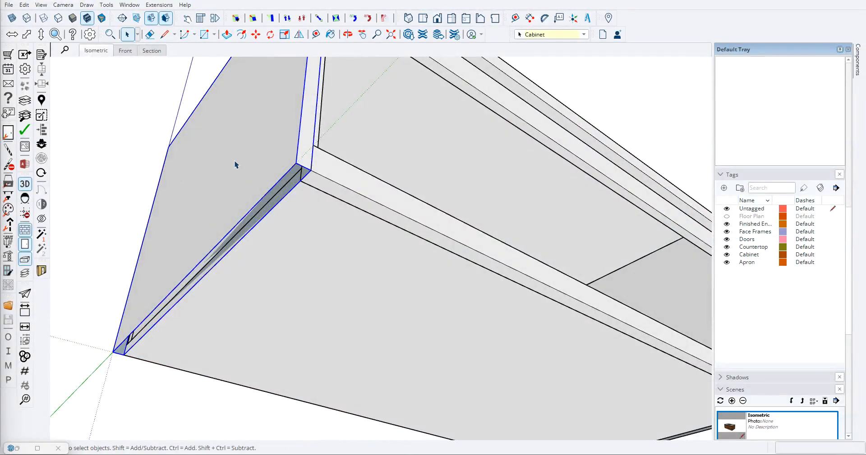
double_click(236, 164)
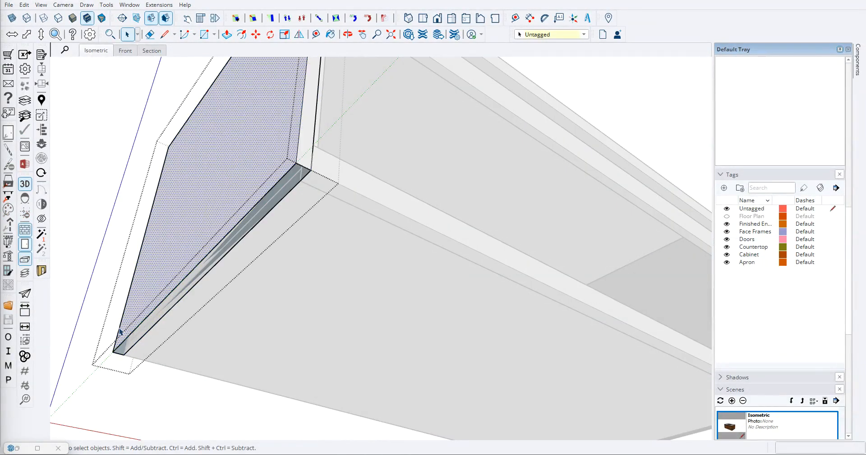
click(113, 351)
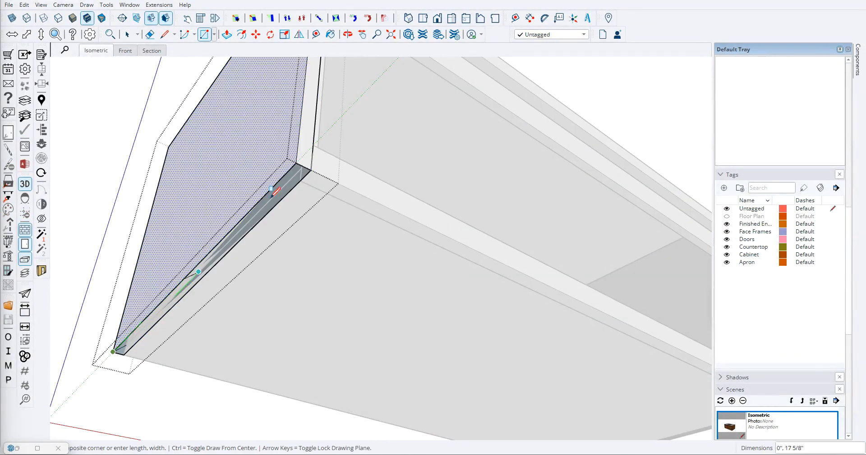
click(310, 170)
key(space)
click(85, 241)
- Edit the copied side panel at the opposite end to cover its open bottom edge with a face
scroll(85, 241, down, 5)
middle_drag(334, 266, 187, 290)
scroll(388, 287, up, 3)
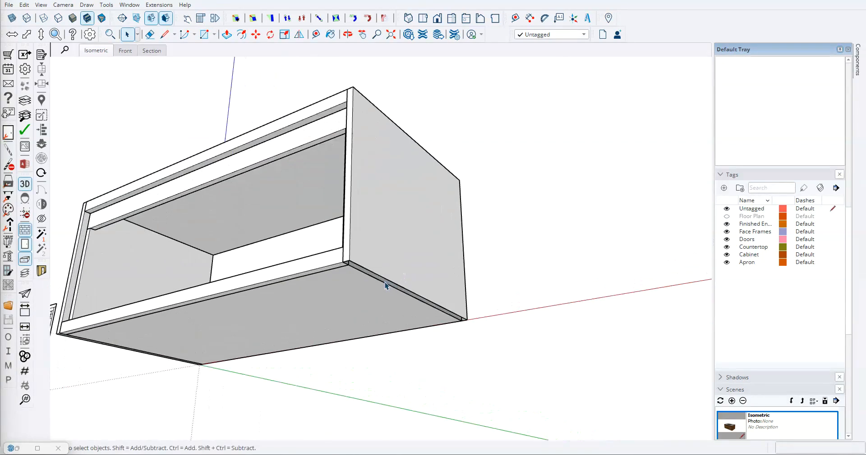
scroll(377, 225, up, 4)
double_click(375, 226)
scroll(332, 269, up, 3)
click(565, 355)
- Inspect the cabinet box with both finished side panels from the front and above
scroll(614, 328, down, 8)
mouse_move(454, 282)
middle_down()
mouse_move(85, 217)
mouse_move(200, 412)
mouse_move(320, 255)
mouse_move(487, 227)
middle_up()
scroll(424, 240, down, 4)
middle_drag(413, 244, 252, 237)
scroll(444, 246, up, 4)
scroll(451, 280, down, 5)
middle_drag(406, 189, 366, 244)
scroll(366, 243, down, 5)
scroll(366, 244, down, 3)
scroll(221, 302, up, 3)
scroll(420, 198, up, 5)
scroll(429, 169, up, 4)
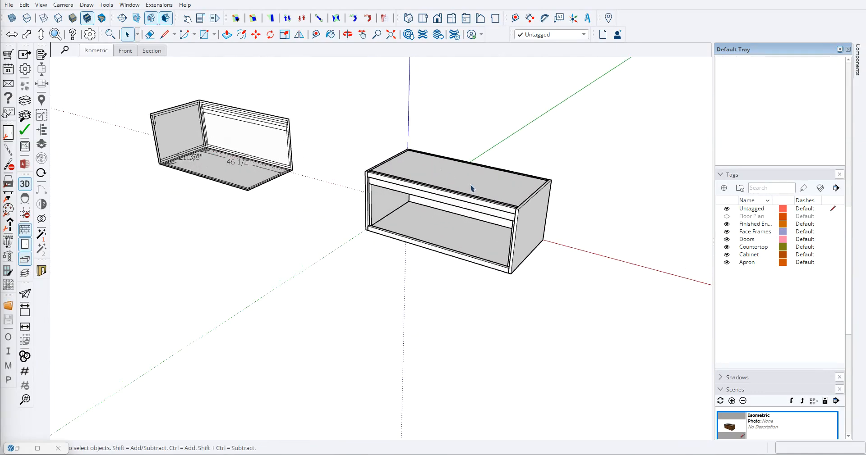
- Copy the top panel of the other cabinet box and paste it in front of the new box
scroll(470, 188, down, 2)
scroll(363, 264, down, 3)
scroll(131, 366, down, 2)
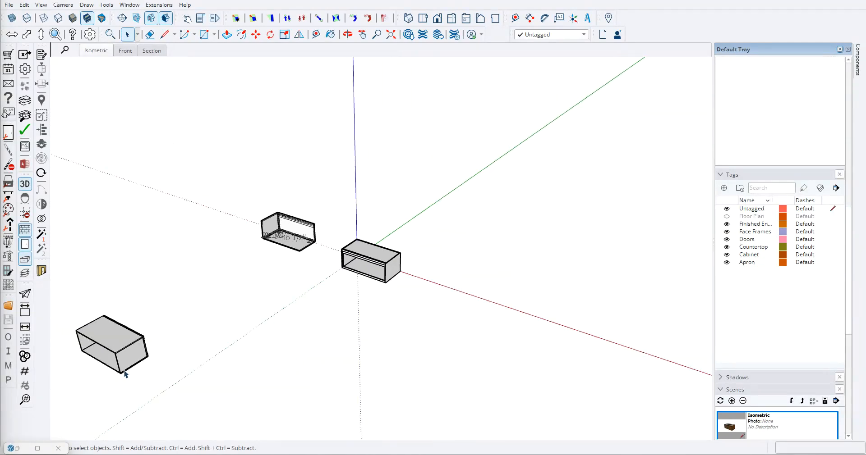
scroll(135, 336, up, 3)
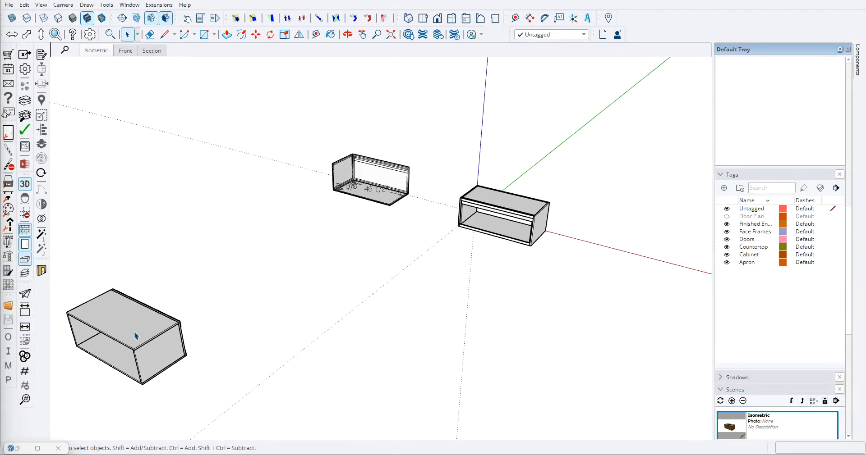
key(m)
click(134, 303)
scroll(448, 258, up, 5)
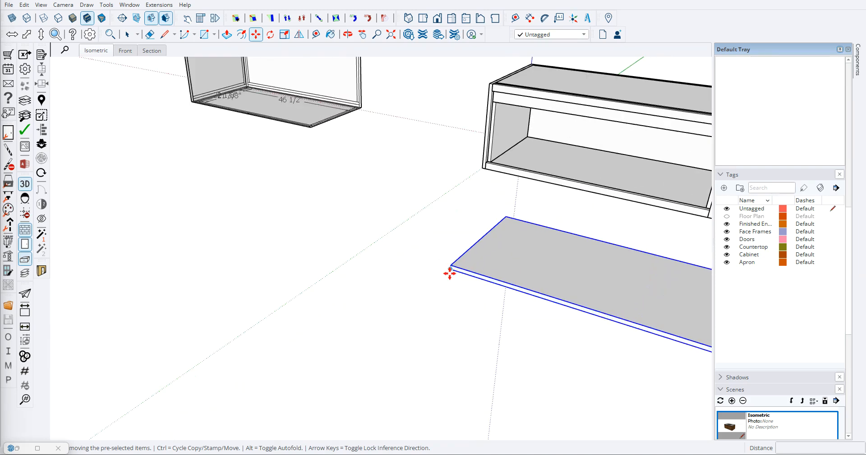
- Move the pasted top panel by its lower front corner onto the top front corner of the new cabinet box
scroll(441, 266, down, 4)
scroll(387, 293, up, 4)
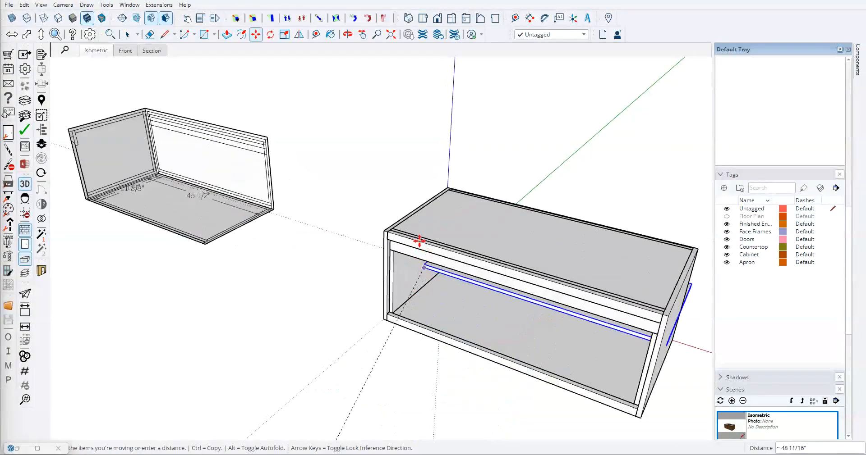
scroll(366, 225, up, 3)
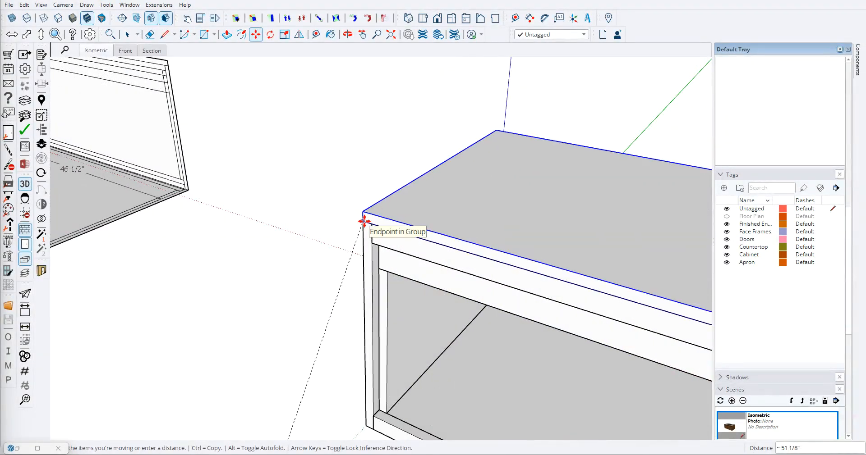
click(364, 221)
- Stretch the top panel's depth back to the rear corner of the cabinet box
scroll(297, 259, down, 3)
middle_drag(279, 266, 600, 280)
scroll(301, 197, up, 3)
middle_drag(324, 189, 516, 149)
click(319, 19)
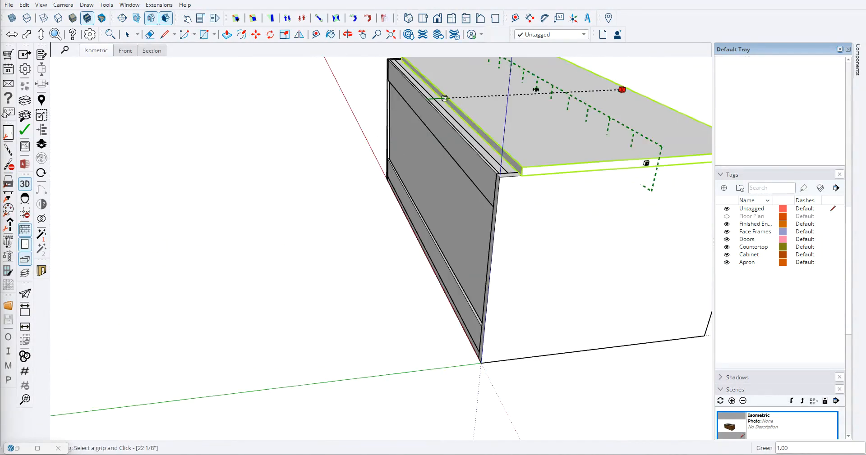
click(444, 98)
click(499, 176)
scroll(497, 177, down, 3)
middle_drag(469, 178, 194, 170)
middle_drag(479, 199, 397, 232)
middle_drag(592, 308, 370, 172)
key(space)
- Copy the end panel of the other cabinet box and paste it in the open space before the new box
scroll(338, 162, down, 5)
scroll(370, 172, down, 4)
middle_drag(362, 207, 311, 199)
scroll(288, 179, up, 4)
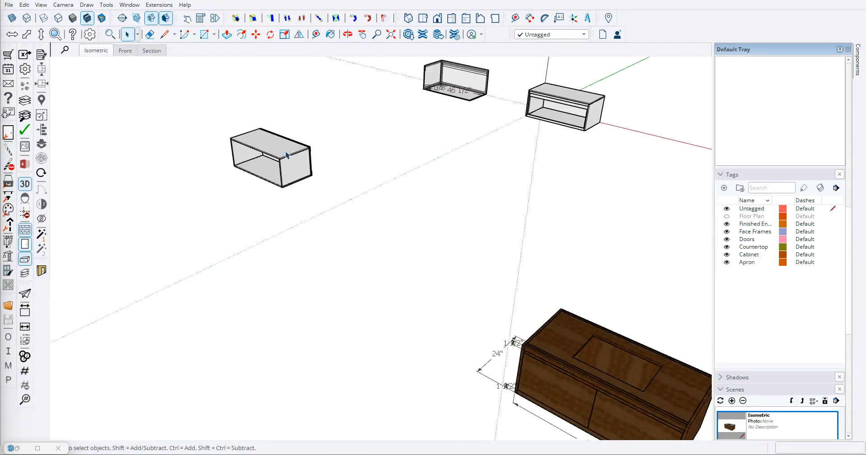
scroll(287, 179, up, 3)
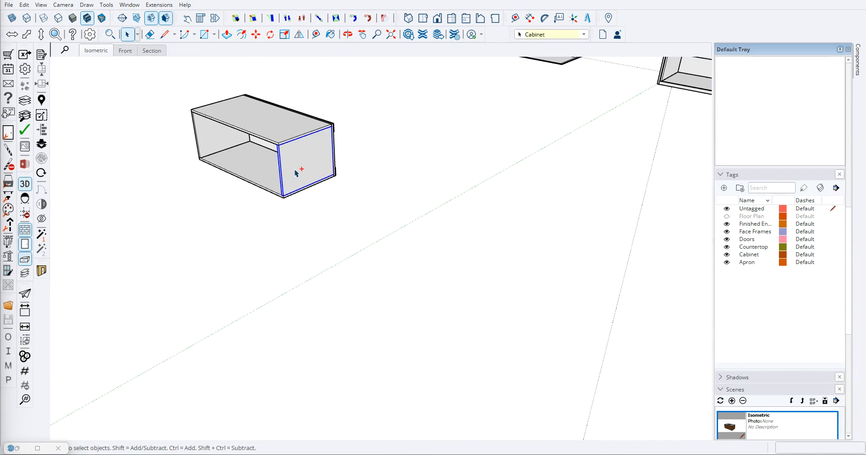
key(ctrl+v)
scroll(426, 208, down, 2)
shift+middle_drag(494, 226, 359, 290)
scroll(359, 284, up, 2)
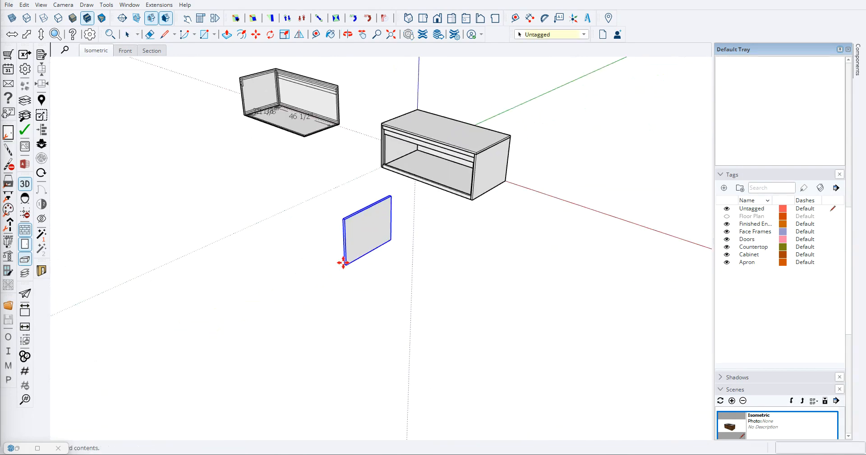
click(343, 262)
scroll(353, 253, up, 2)
key(space)
- Open the pasted panel for editing and place a guide 0.75" below the top of its front edge
middle_drag(354, 235, 439, 187)
scroll(348, 189, up, 2)
scroll(404, 139, up, 2)
click(406, 140)
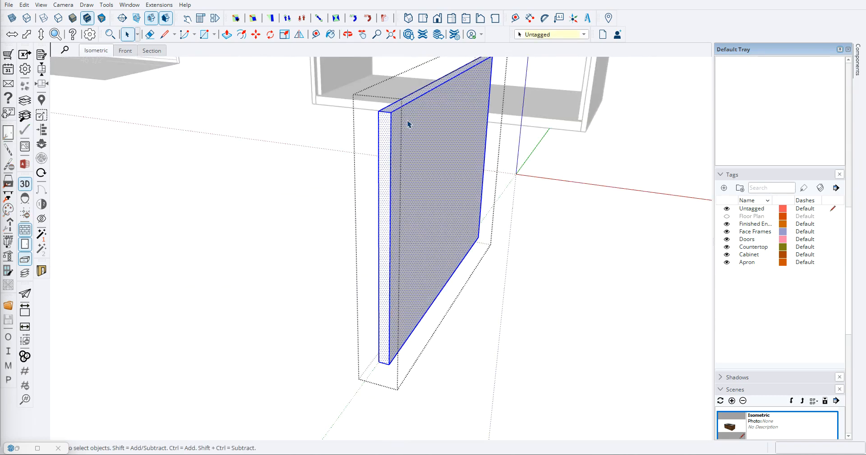
key(t)
scroll(390, 112, up, 4)
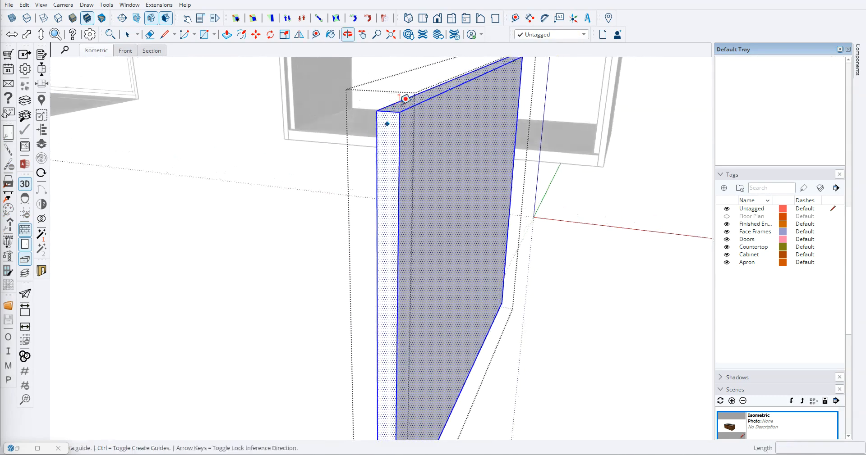
click(389, 108)
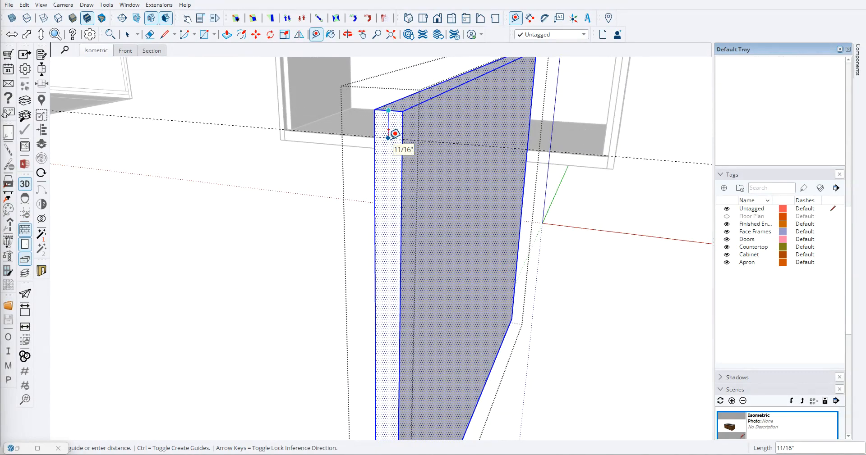
text(.75)
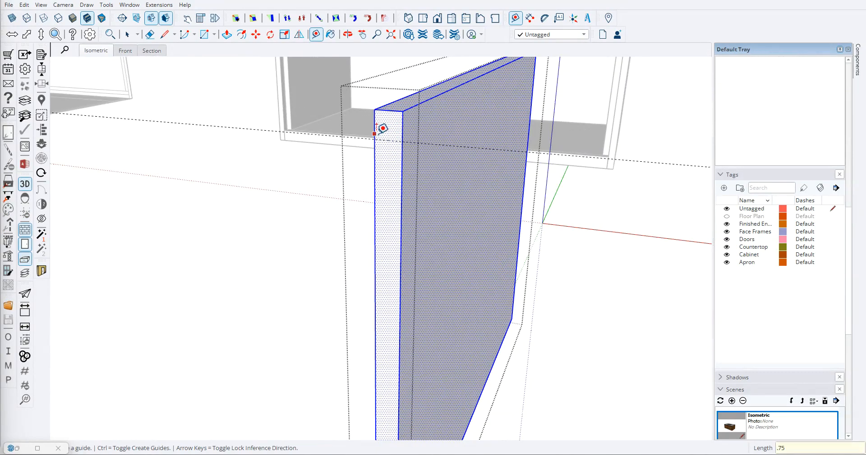
key(Return)
- Draw a diagonal line on the panel's front edge from the guide to the opposite top corner and erase the guide
key(l)
click(374, 138)
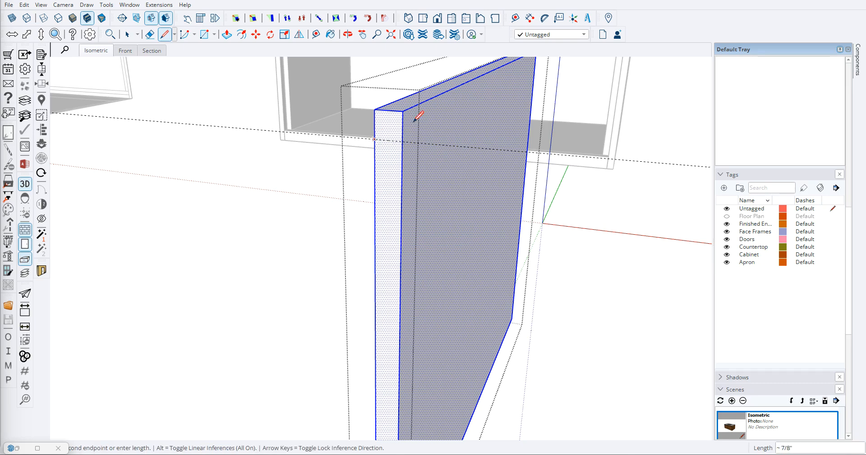
click(402, 112)
mouse_move(377, 145)
middle_down()
mouse_move(394, 145)
mouse_move(366, 181)
mouse_move(237, 201)
mouse_move(377, 195)
mouse_move(418, 227)
mouse_move(416, 236)
mouse_move(436, 226)
middle_up()
scroll(416, 236, up, 2)
key(e)
click(423, 239)
- Push the triangular corner back 22 1/8" through the panel to bevel its whole top edge, and close the group
key(space)
click(399, 209)
key(p)
drag(398, 210, 228, 170)
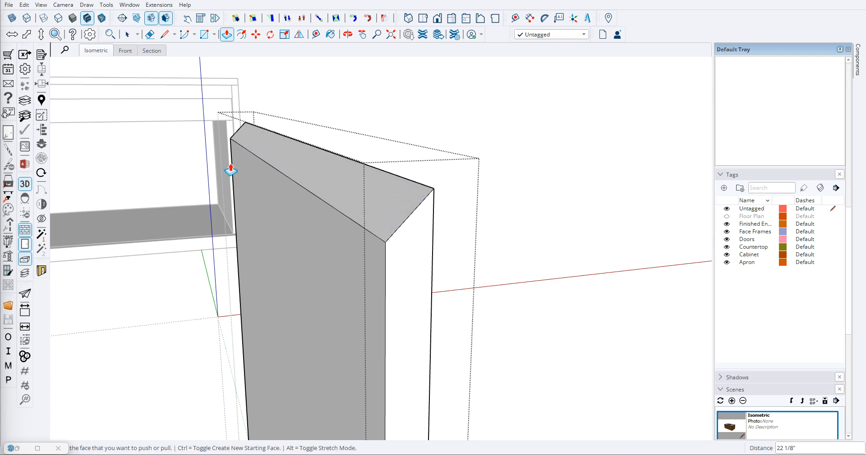
key(space)
click(562, 183)
- Explode the separate vanity drawing that carries the 46 1/2" dimension so its edges can be edited
scroll(461, 242, down, 10)
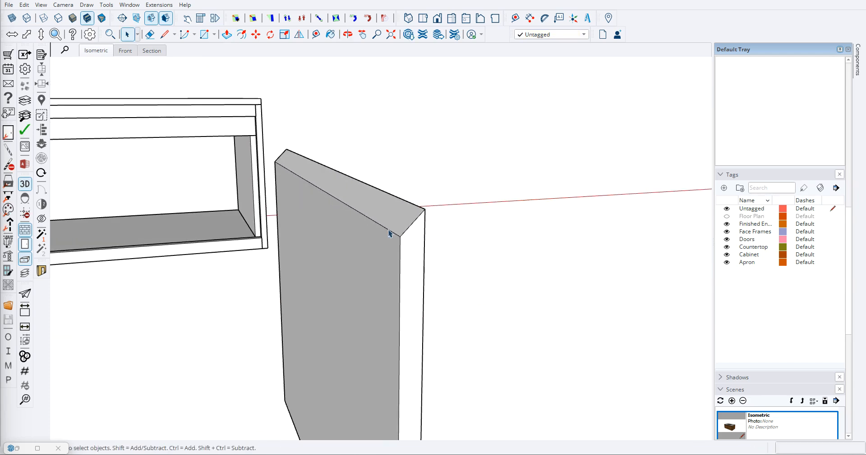
drag(467, 248, 314, 260)
middle_drag(314, 260, 252, 252)
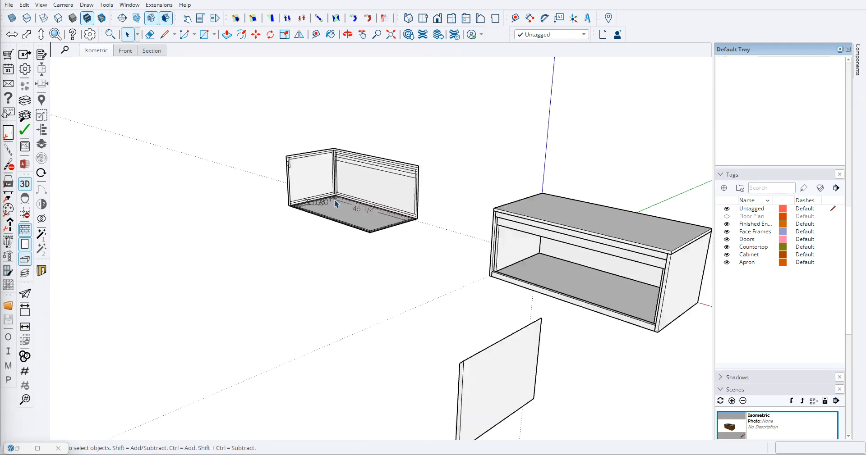
scroll(335, 195, up, 5)
scroll(246, 151, up, 5)
scroll(248, 144, down, 8)
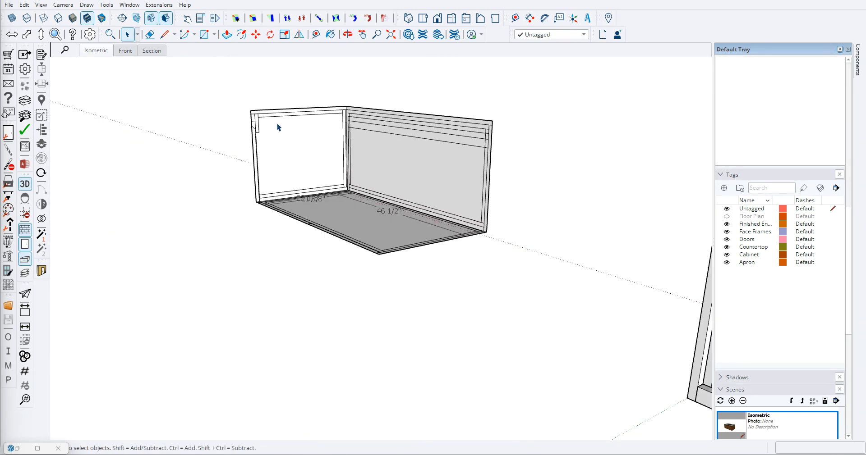
middle_drag(248, 123, 219, 96)
drag(189, 82, 285, 199)
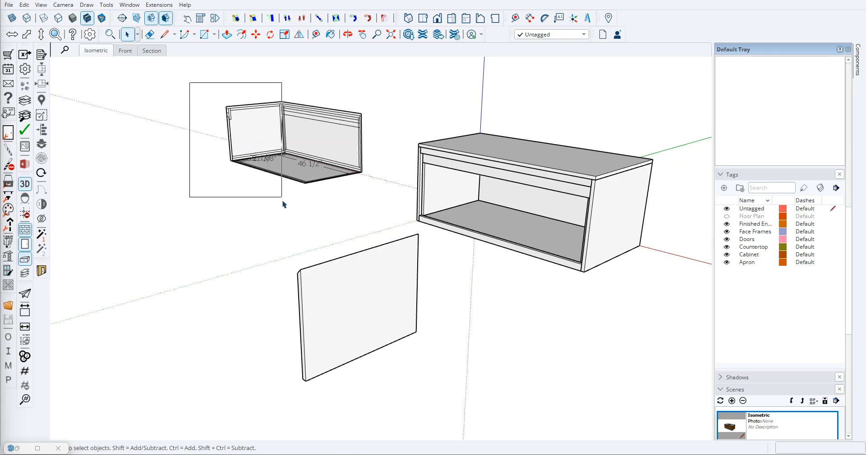
right_click(258, 130)
click(271, 181)
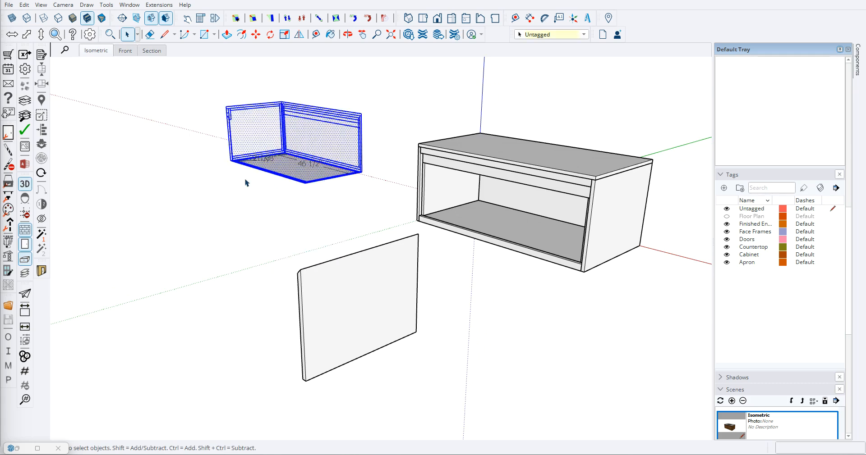
scroll(226, 194, up, 2)
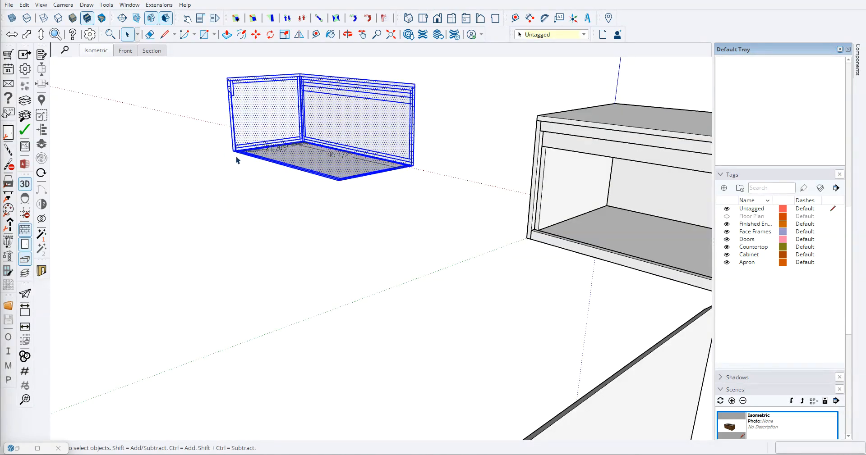
click(231, 186)
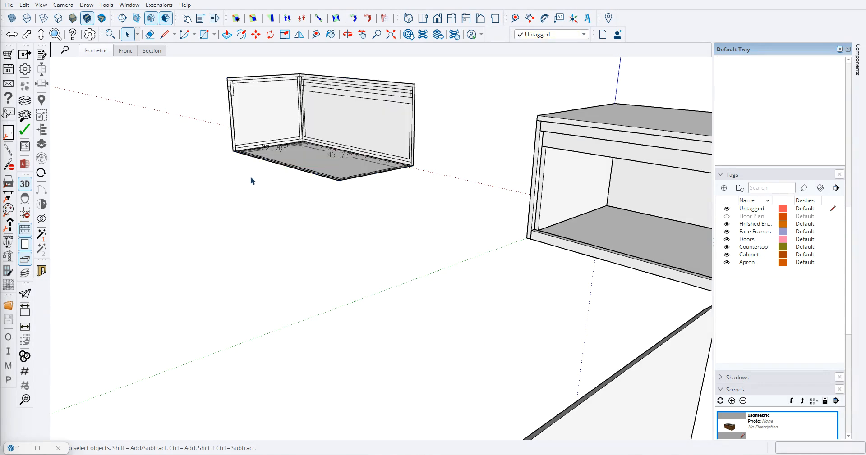
- Erase the edges attached to the narrow upright profile with the slanted top on the exploded drawing's side to isolate it
key(e)
scroll(248, 130, up, 3)
scroll(226, 151, up, 5)
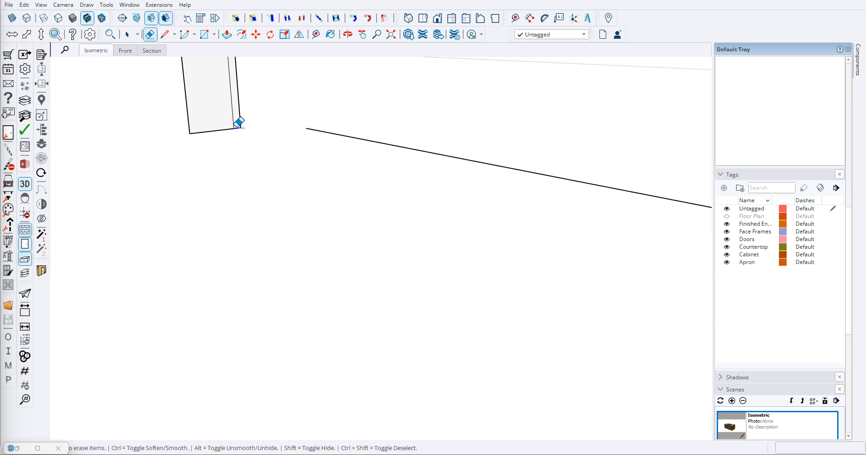
click(336, 133)
scroll(286, 189, down, 5)
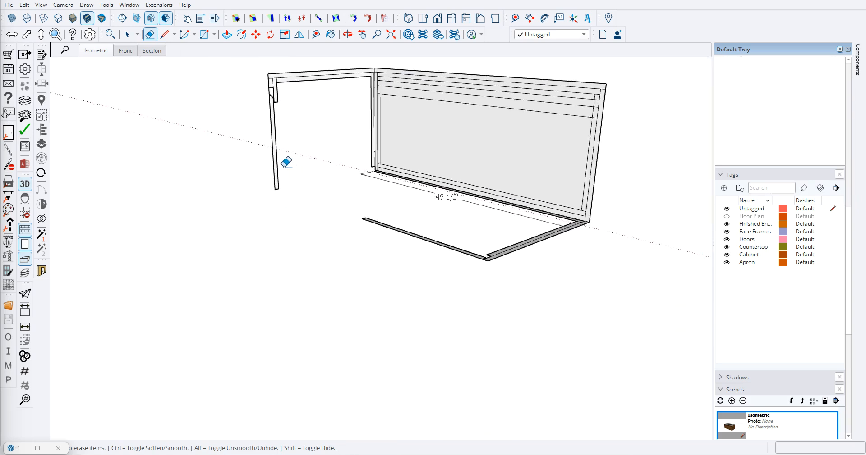
scroll(274, 71, up, 4)
scroll(259, 152, up, 5)
drag(255, 147, 296, 156)
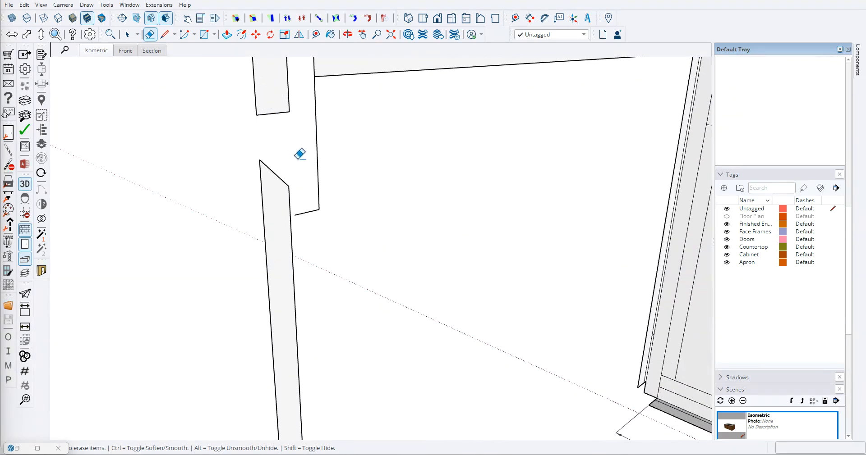
click(316, 206)
- Extrude the isolated slanted-top profile about 7 3/8" into a solid strip with Push/Pull
scroll(327, 171, down, 8)
key(space)
scroll(318, 216, up, 5)
click(314, 177)
key(p)
click(318, 175)
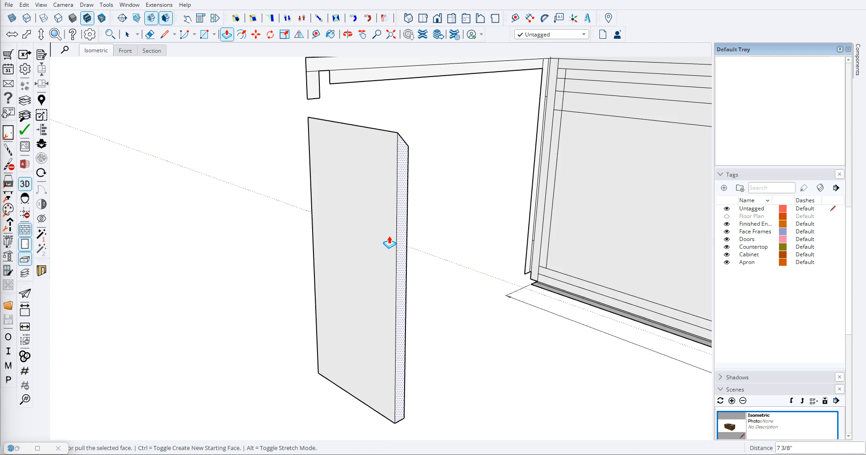
click(389, 243)
- Select all geometry of the extruded slanted-top strip and make it a group
key(space)
scroll(389, 244, down, 5)
click(283, 223)
right_click(284, 218)
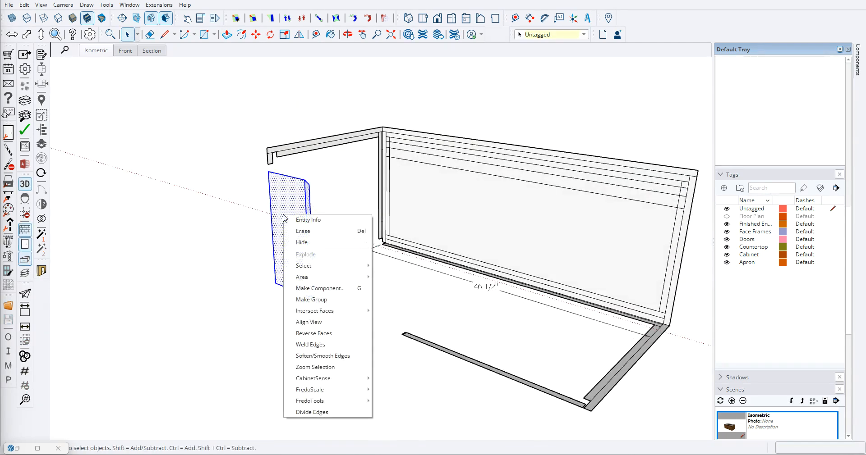
click(311, 300)
- Move the grouped strip out of the exploded drawing to the open space beside the new cabinet box
scroll(299, 261, down, 3)
click(299, 261)
key(m)
scroll(288, 286, up, 2)
click(289, 269)
scroll(335, 291, down, 4)
middle_drag(415, 299, 248, 267)
scroll(322, 282, up, 5)
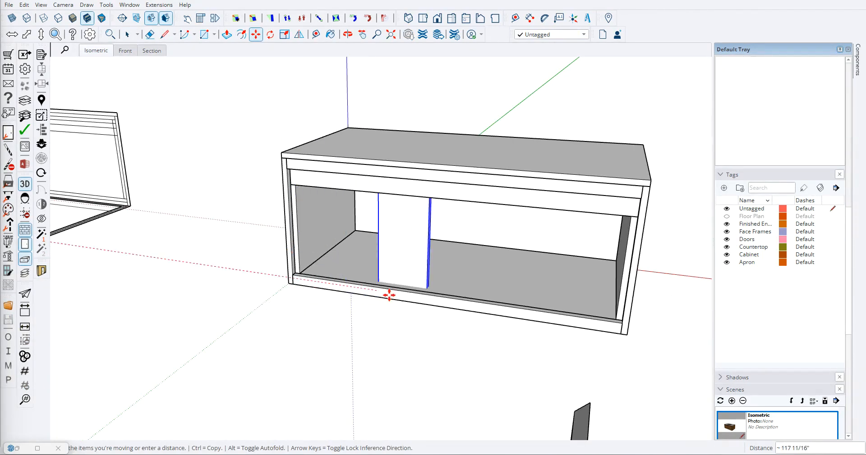
click(228, 318)
scroll(229, 318, down, 3)
key(space)
middle_drag(280, 317, 244, 298)
scroll(270, 279, down, 2)
- Toggle the Floor Plan tag's visibility to check what it contains
click(727, 217)
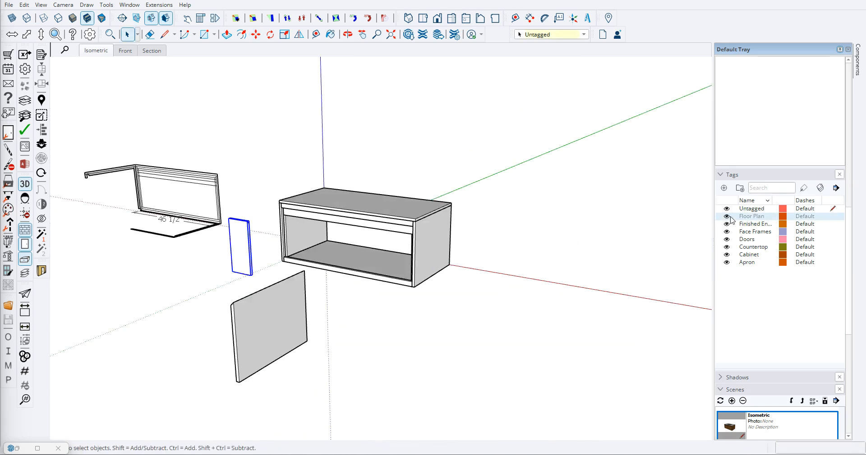
scroll(370, 229, down, 3)
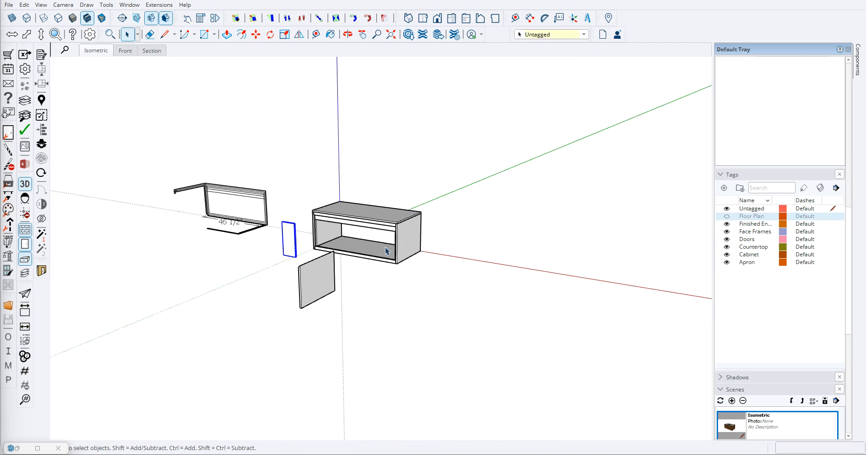
middle_drag(444, 311, 431, 295)
scroll(431, 295, up, 2)
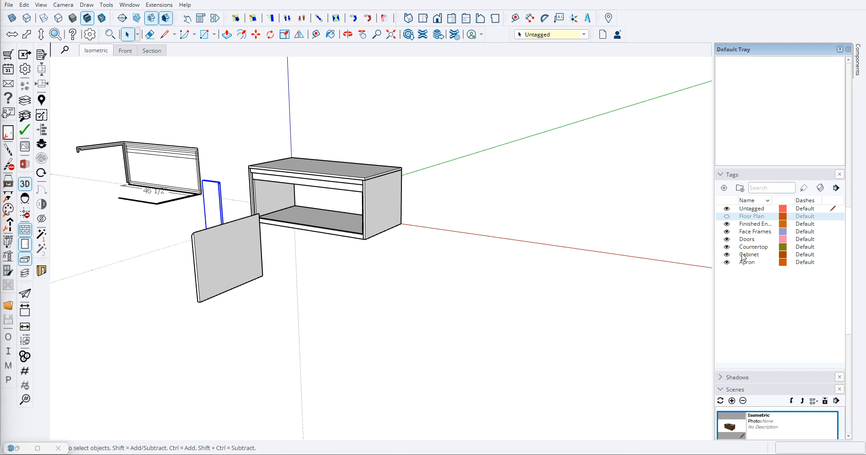
- Assign the Face Frames tag to the front top and bottom rails of the cabinet box and hide that tag
scroll(347, 221, up, 5)
click(338, 257)
scroll(341, 254, down, 1)
middle_drag(343, 255, 344, 256)
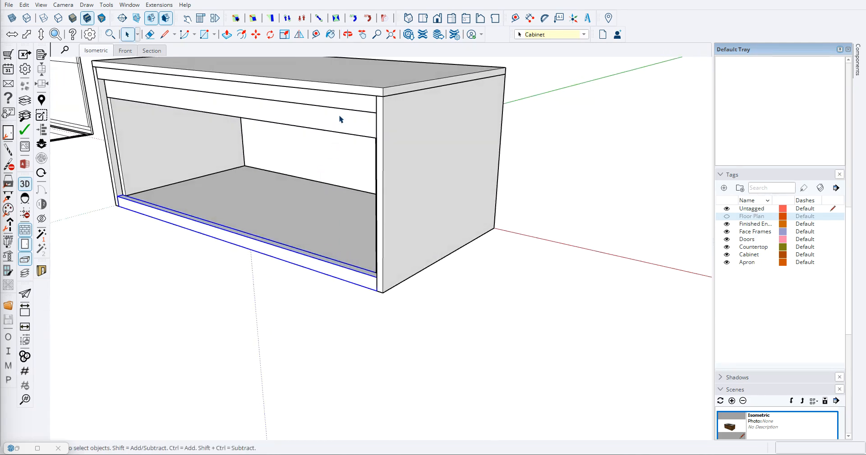
ctrl+click(287, 107)
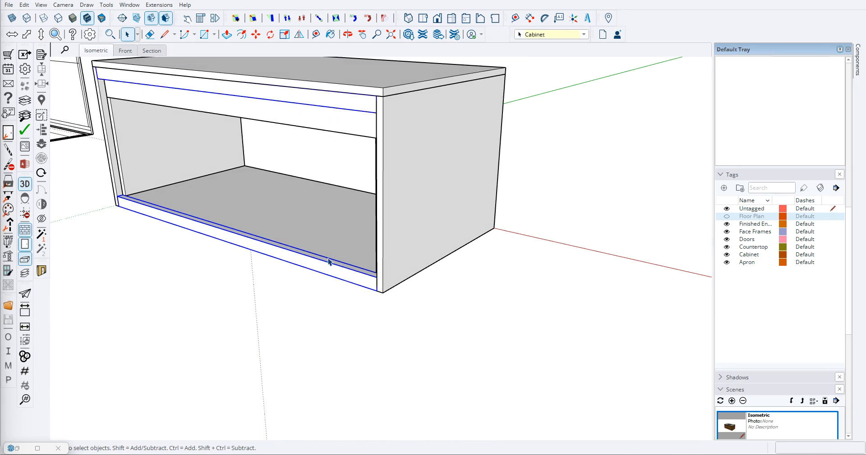
click(583, 34)
click(537, 64)
click(726, 231)
scroll(229, 306, down, 3)
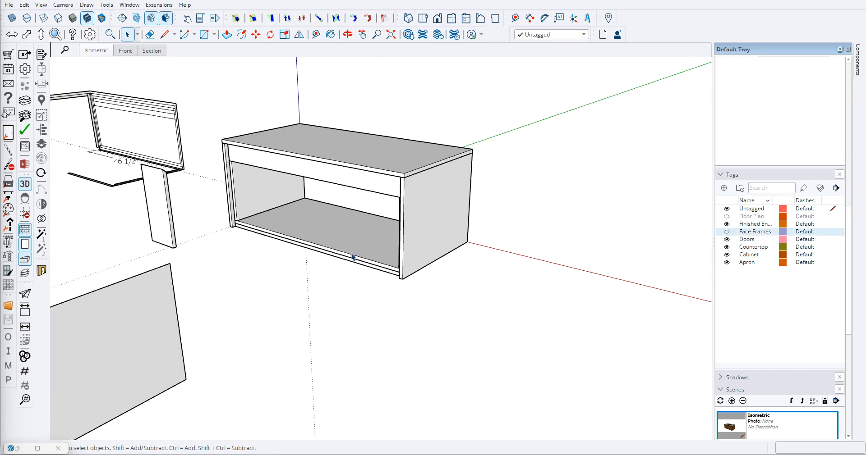
- Assign the Countertop tag to the cabinet box's uppermost panel and hide that tag
click(377, 186)
click(584, 36)
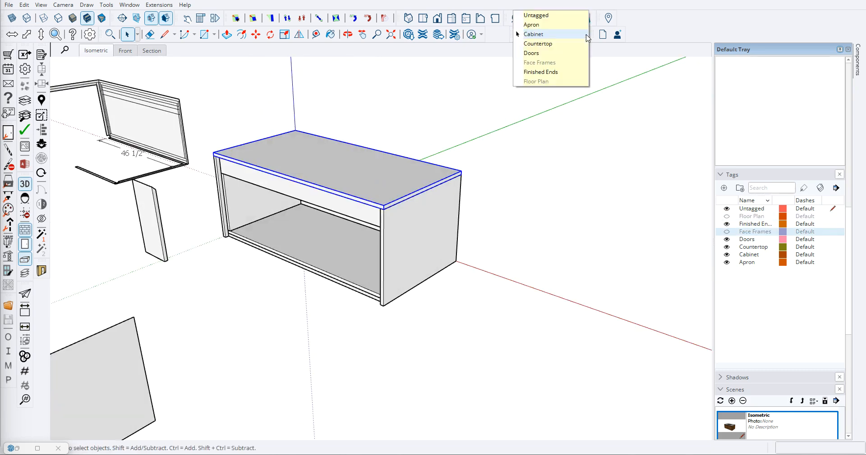
click(558, 43)
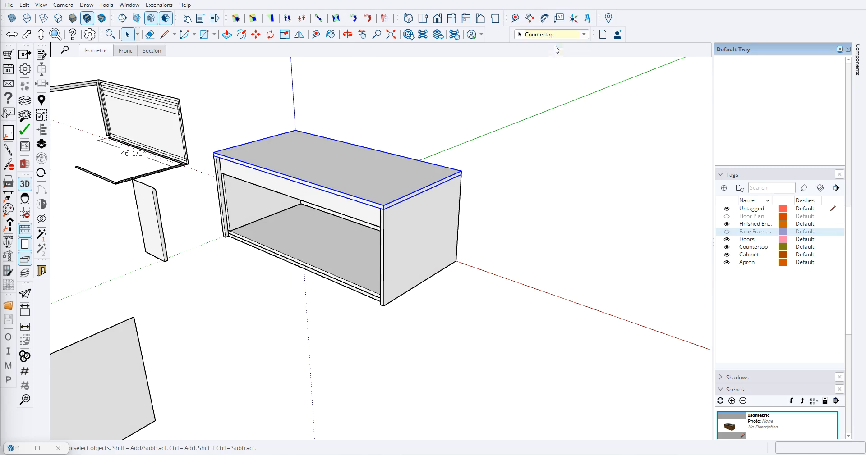
click(726, 247)
middle_drag(324, 253, 437, 244)
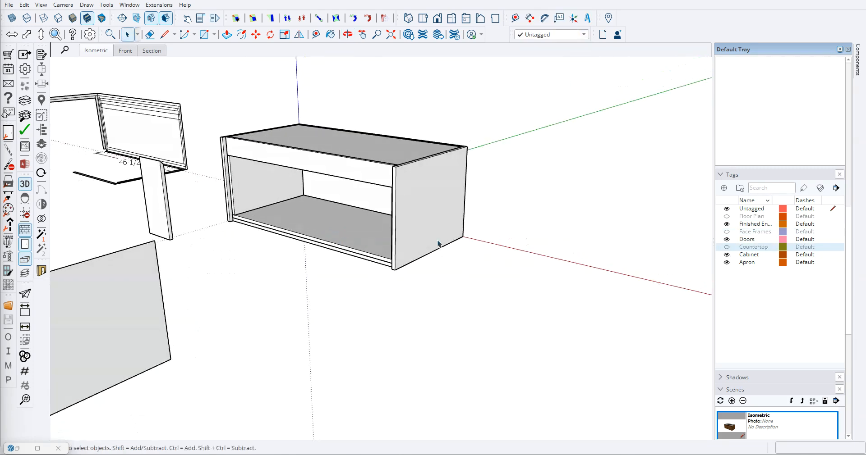
- Assign the Apron tag to the horizontal board across the upper front of the cabinet box
click(726, 254)
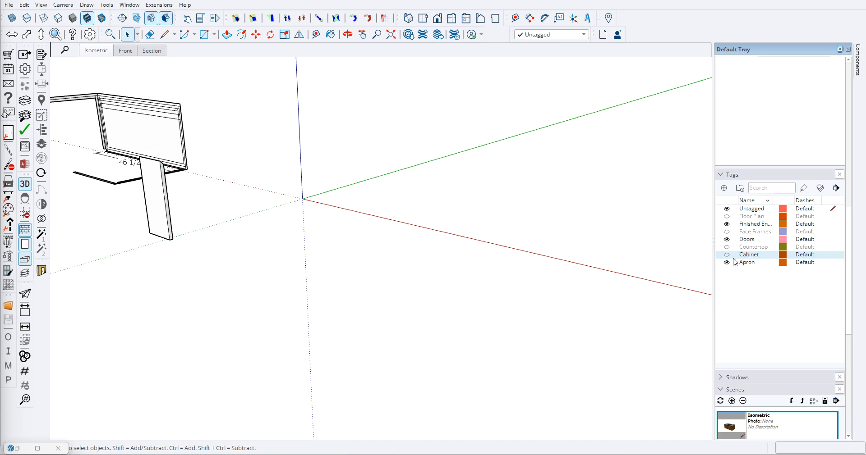
click(727, 255)
right_click(748, 258)
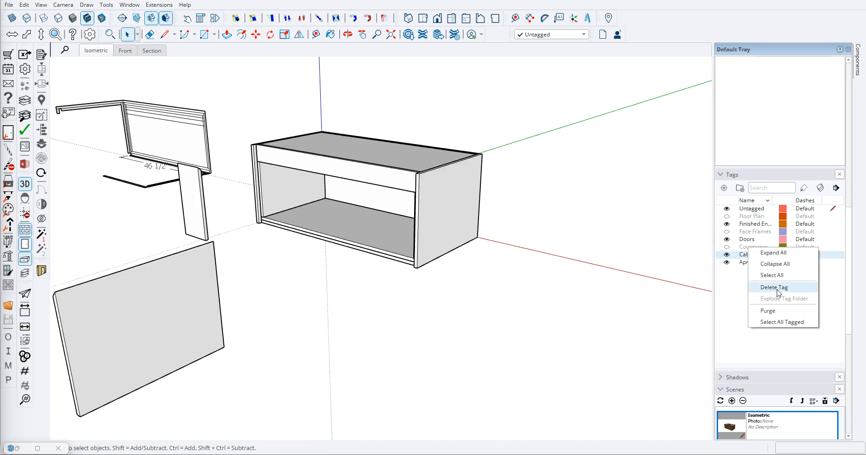
right_click(367, 174)
click(584, 35)
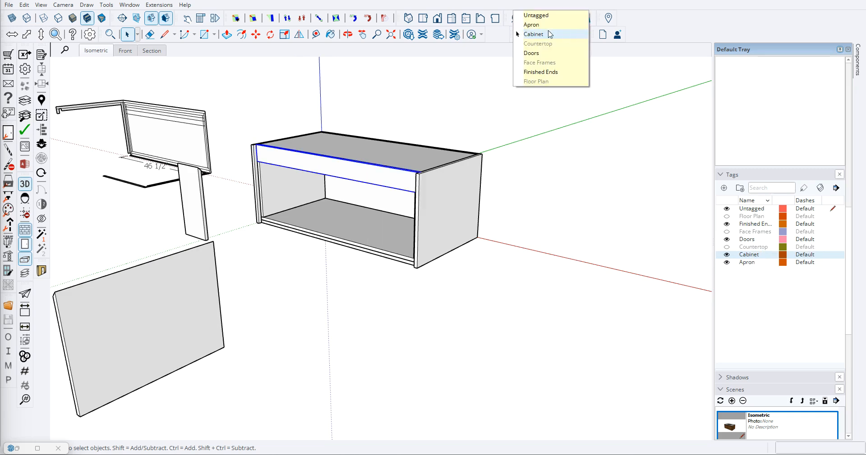
click(525, 14)
click(588, 284)
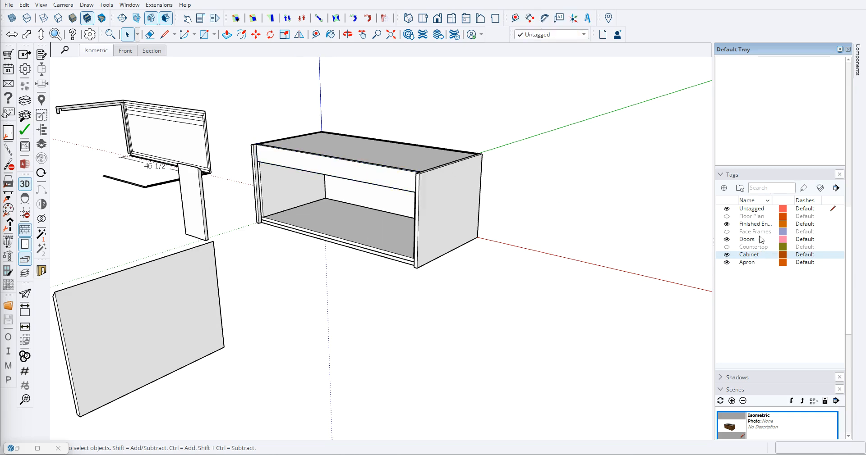
- Toggle the Apron and Cabinet tags off and on to check which parts each one controls
click(725, 263)
click(727, 263)
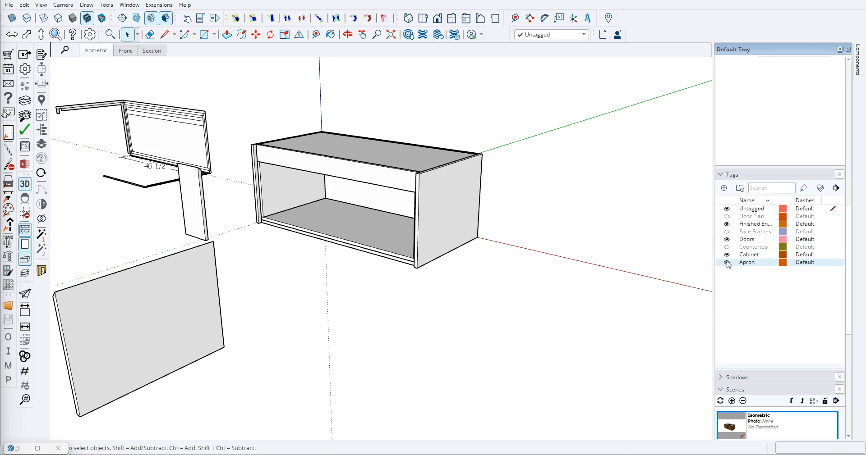
click(727, 256)
click(727, 255)
click(726, 255)
click(727, 262)
click(727, 263)
click(726, 262)
click(726, 256)
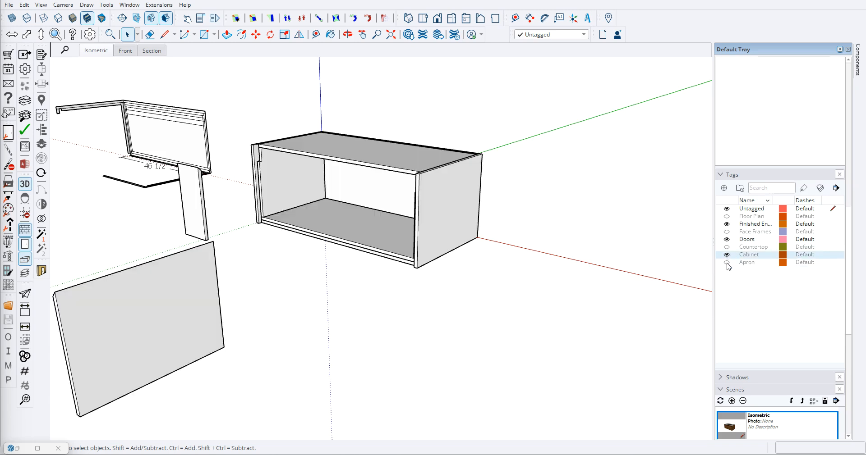
click(726, 262)
click(726, 255)
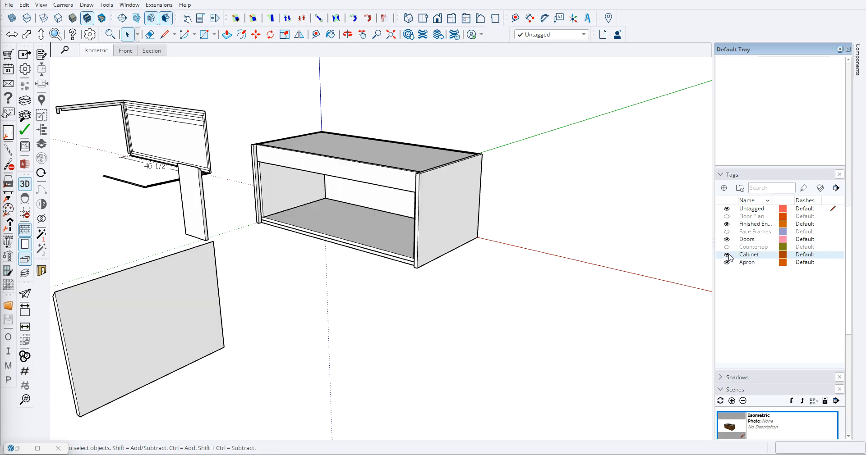
click(726, 255)
- Assign the Finished Ends tag to both outer end panels of the cabinet box
middle_drag(445, 239, 363, 257)
scroll(367, 179, down, 2)
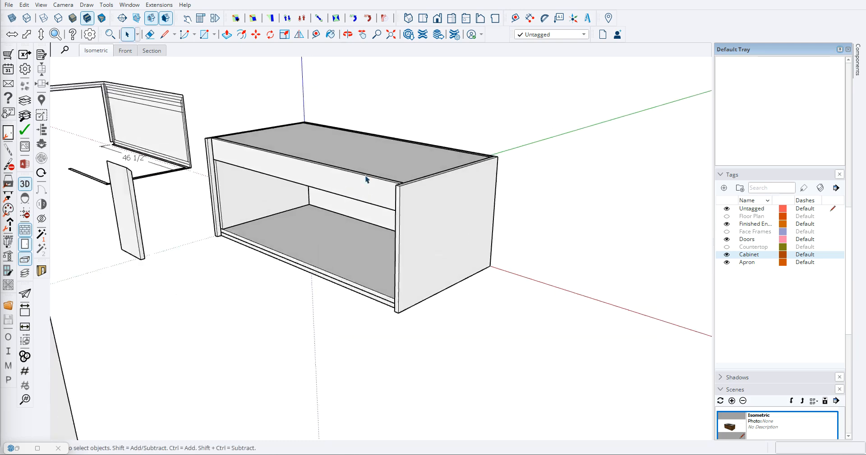
middle_drag(331, 217, 432, 218)
click(455, 212)
scroll(296, 181, up, 3)
right_click(269, 181)
click(284, 181)
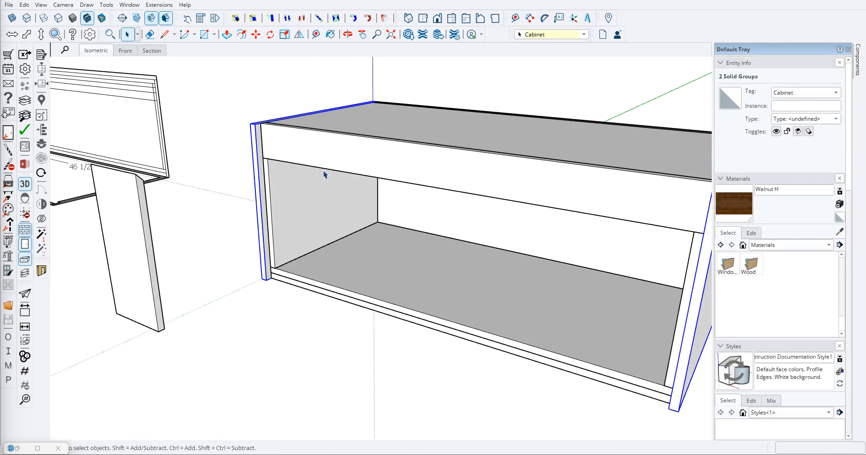
click(554, 35)
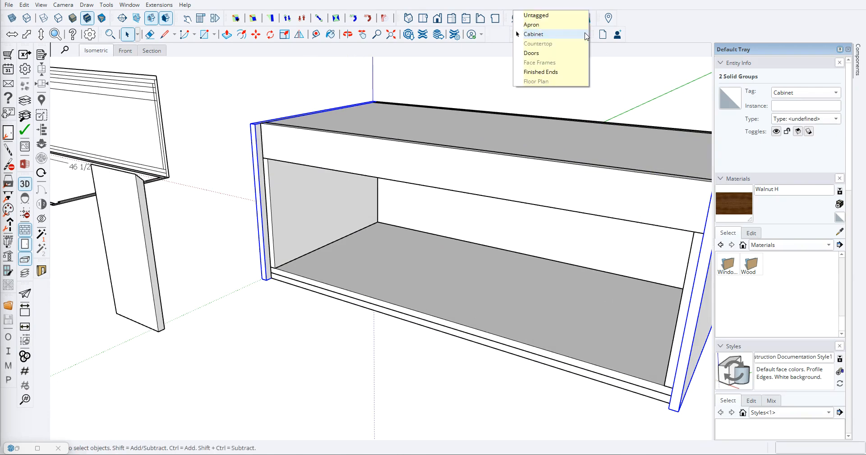
click(536, 71)
scroll(184, 257, down, 2)
click(696, 271)
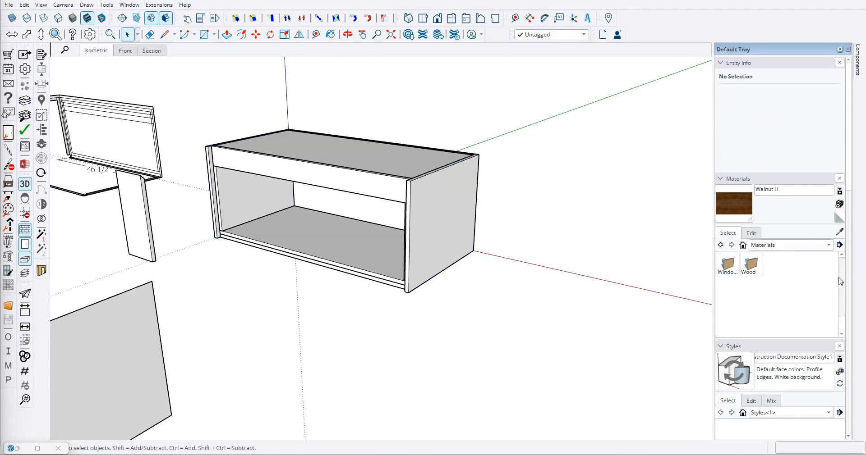
- Hide and show the Cabinet tag again to check which parts still belong to it
scroll(839, 283, down, 10)
click(727, 281)
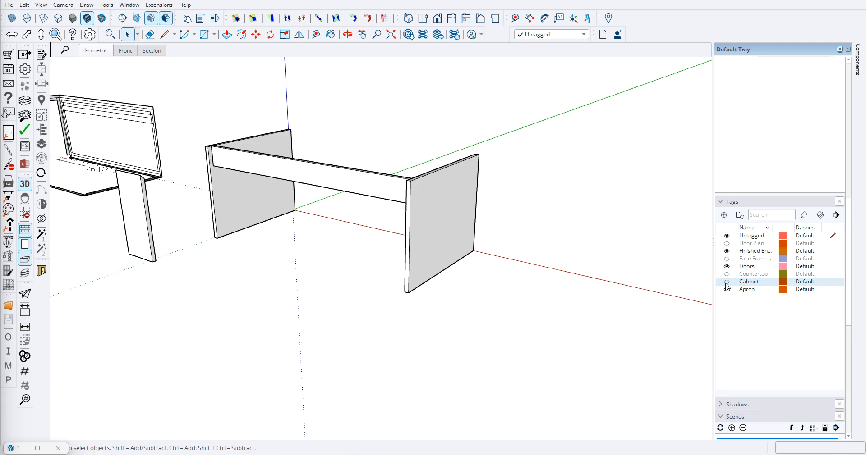
click(725, 283)
middle_drag(519, 310, 487, 300)
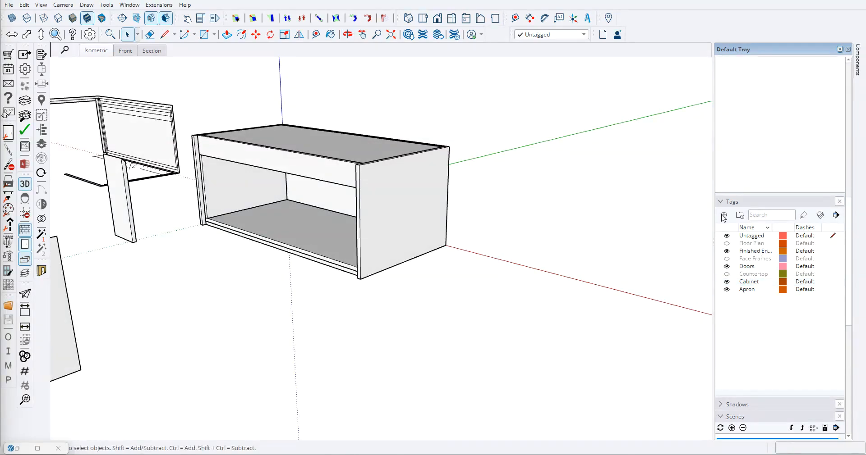
- Create a tag named Bottom Skin and assign it to the panel on the underside of the cabinet box
click(723, 216)
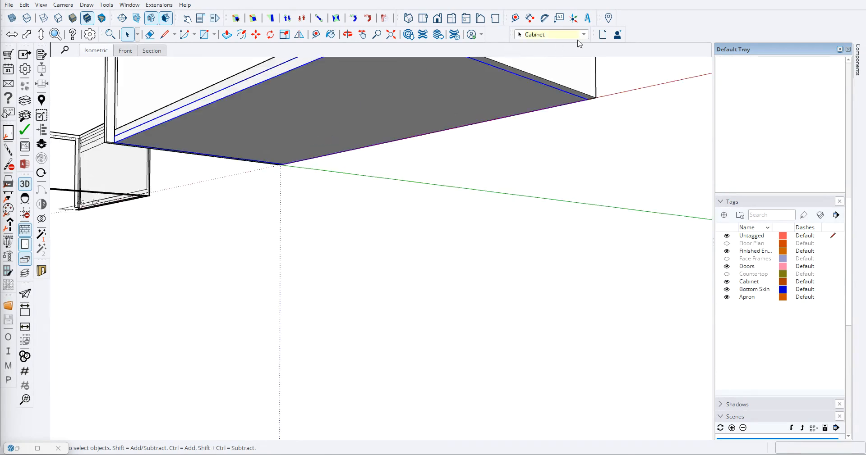
click(574, 34)
click(541, 31)
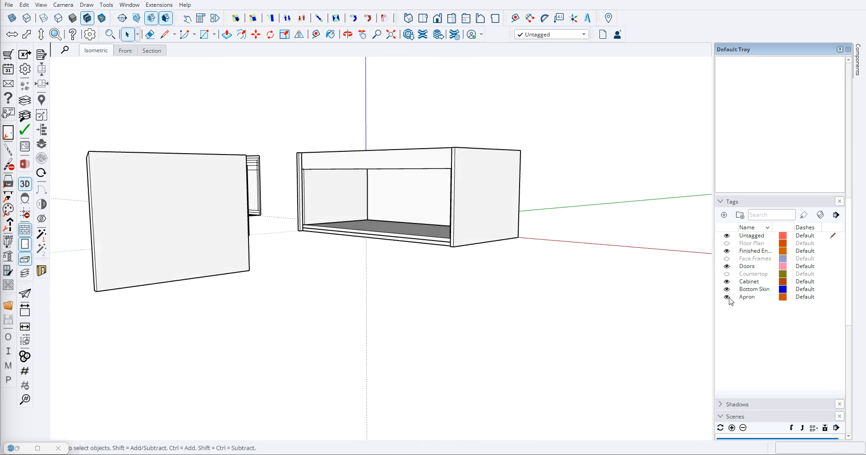
- Hide the Apron, Bottom Skin, Cabinet and Finished Ends tags
click(726, 297)
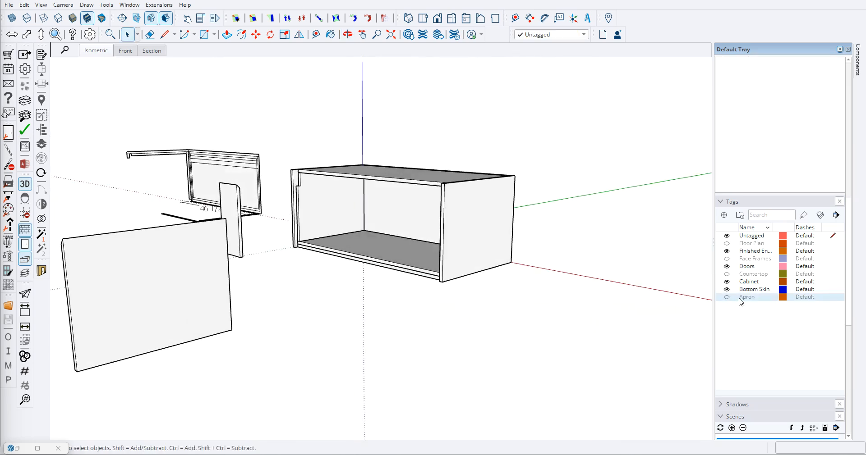
click(726, 290)
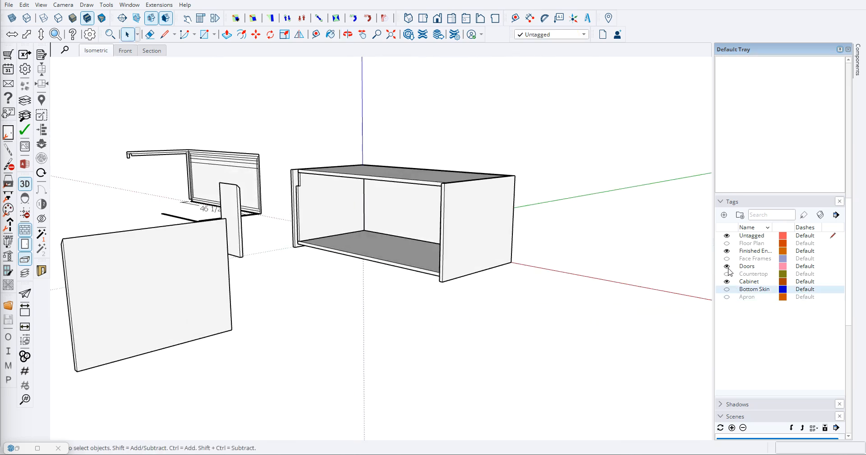
click(727, 282)
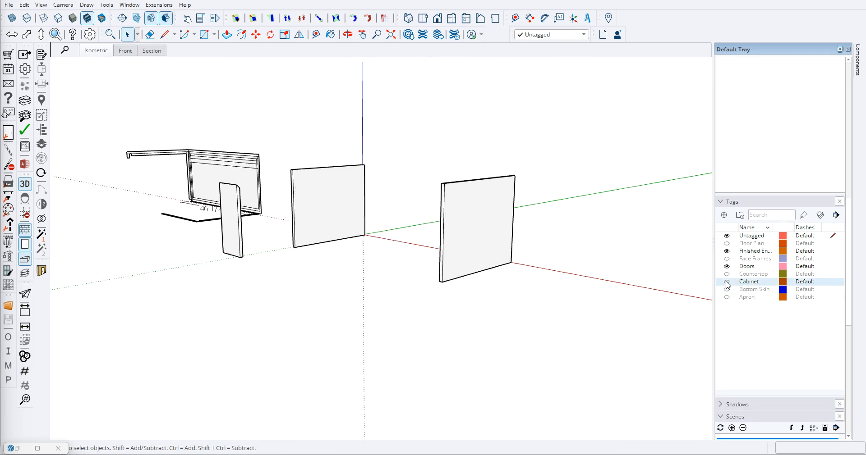
click(726, 252)
- Delete the leftover profile geometry and its dimension beside the cabinet, keeping the loose upright panel
middle_drag(331, 253, 271, 270)
drag(207, 197, 323, 298)
key(Delete)
middle_drag(306, 292, 246, 228)
scroll(447, 371, down, 4)
scroll(476, 351, up, 3)
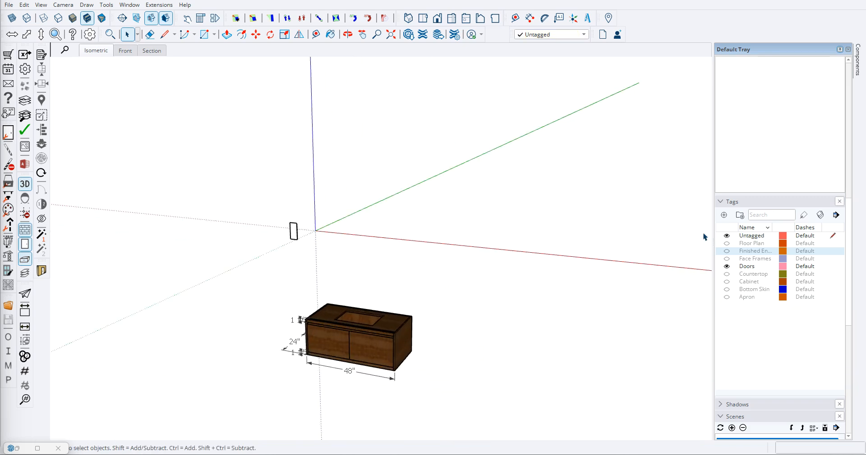
- Show the Floor Plan and Finished Ends tags
click(727, 244)
scroll(367, 224, up, 7)
click(727, 252)
scroll(372, 243, down, 3)
scroll(372, 246, down, 3)
scroll(346, 239, up, 5)
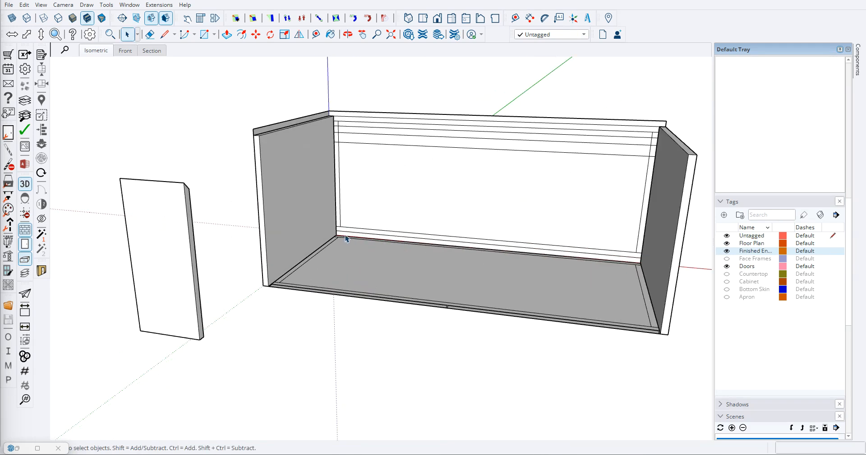
- Show the Face Frames, Countertop, Cabinet and Bottom Skin tags
click(727, 259)
scroll(339, 229, down, 3)
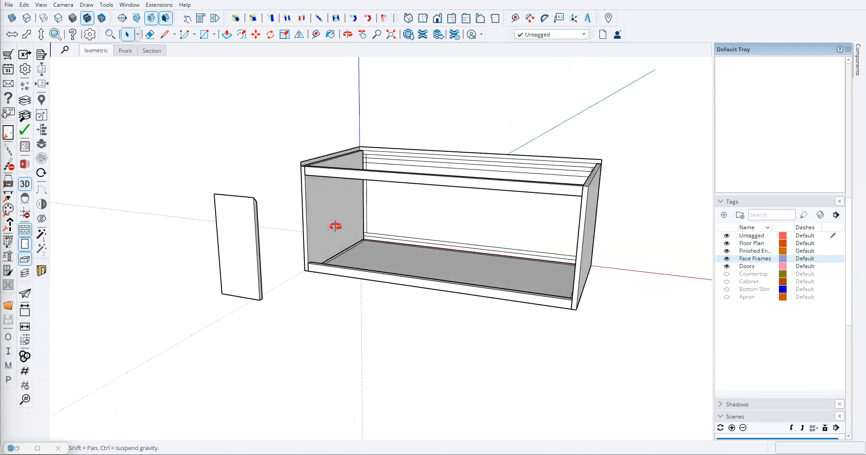
click(727, 274)
click(726, 282)
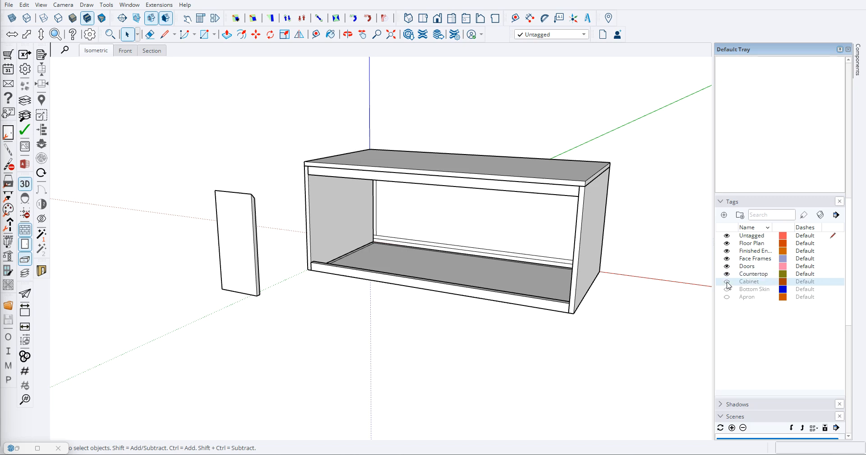
click(726, 289)
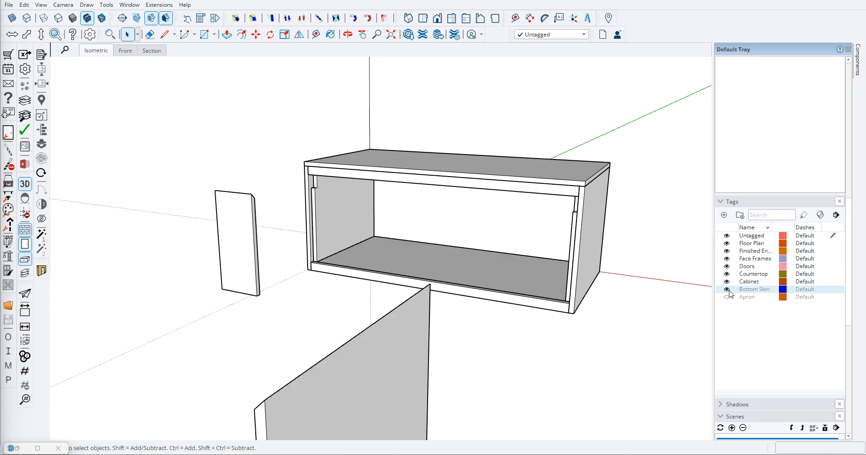
- Check the bottom skin with the Face Frames tag hidden, and make the Apron and Face Frames tags visible
click(726, 259)
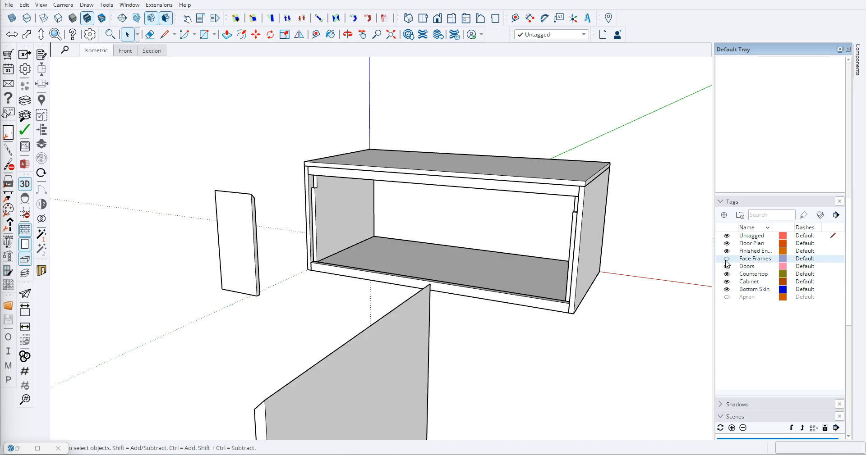
click(726, 289)
click(726, 290)
click(727, 297)
click(727, 259)
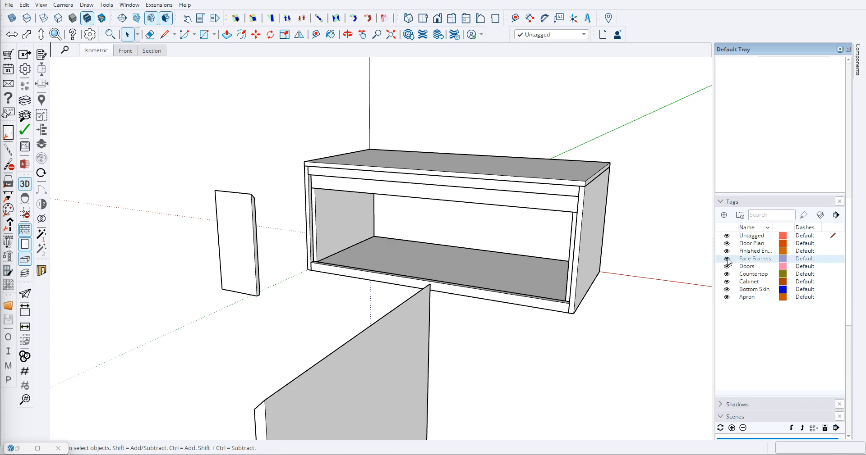
- Select and open the countertop panel on top of the cabinet box to inspect it
middle_drag(463, 248, 351, 201)
scroll(324, 180, down, 3)
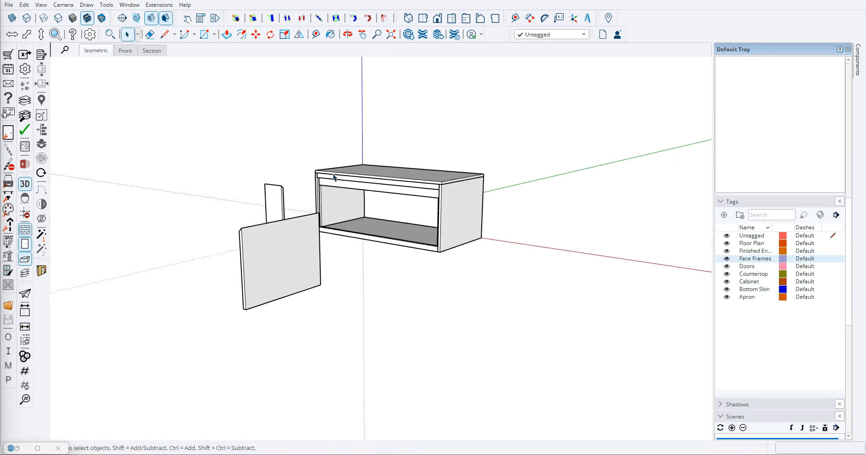
scroll(415, 203, up, 4)
middle_drag(415, 205, 413, 250)
middle_drag(335, 202, 454, 197)
scroll(290, 176, down, 3)
scroll(336, 191, up, 2)
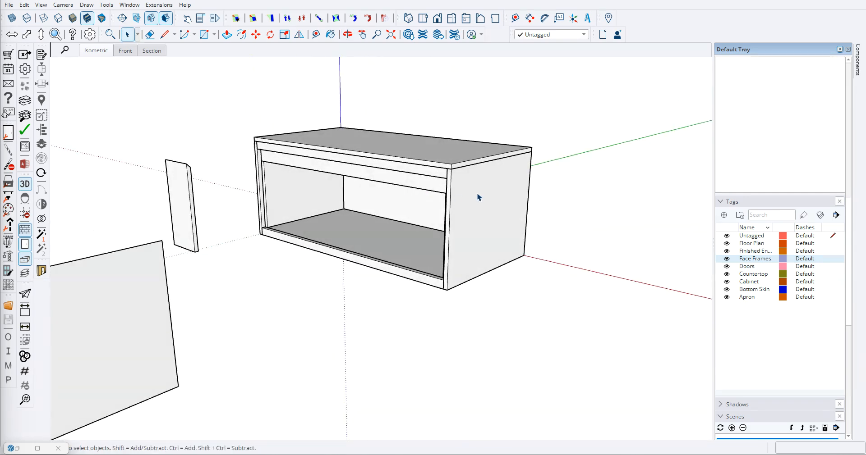
click(396, 153)
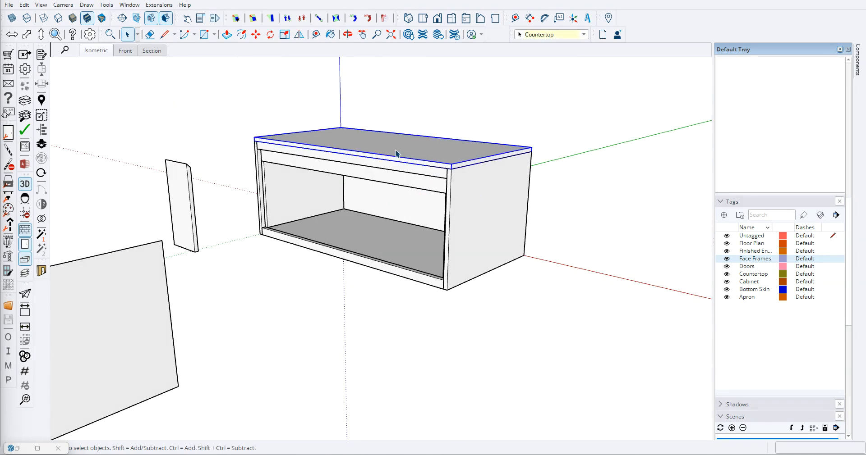
double_click(395, 153)
click(480, 208)
middle_drag(386, 187, 429, 210)
key(Delete)
- Examine the assembled cabinet box and the loose panels beside it from several angles with all tags shown
scroll(434, 184, up, 5)
scroll(456, 207, down, 5)
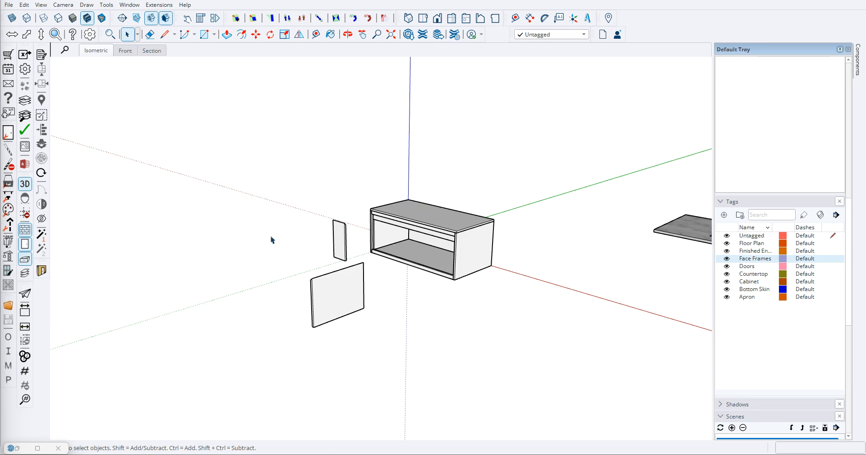
scroll(478, 258, up, 5)
scroll(429, 207, down, 2)
mouse_move(145, 92)
middle_down()
mouse_move(495, 171)
mouse_move(477, 184)
mouse_move(209, 220)
mouse_move(182, 212)
middle_up()
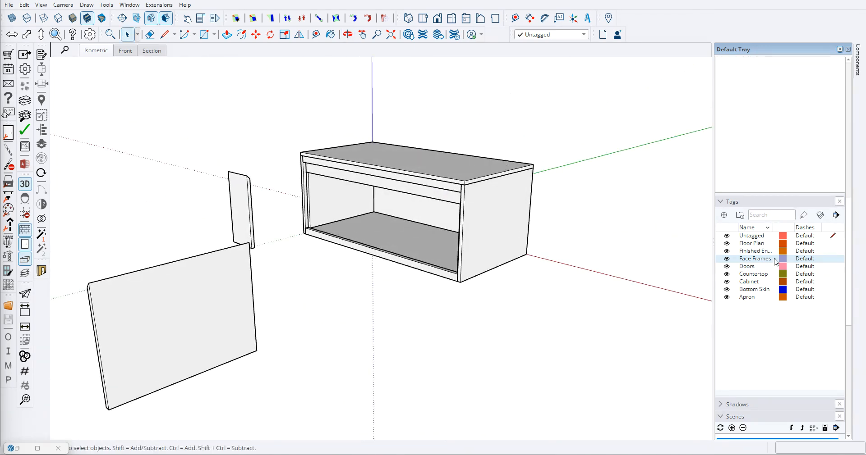
scroll(335, 248, down, 3)
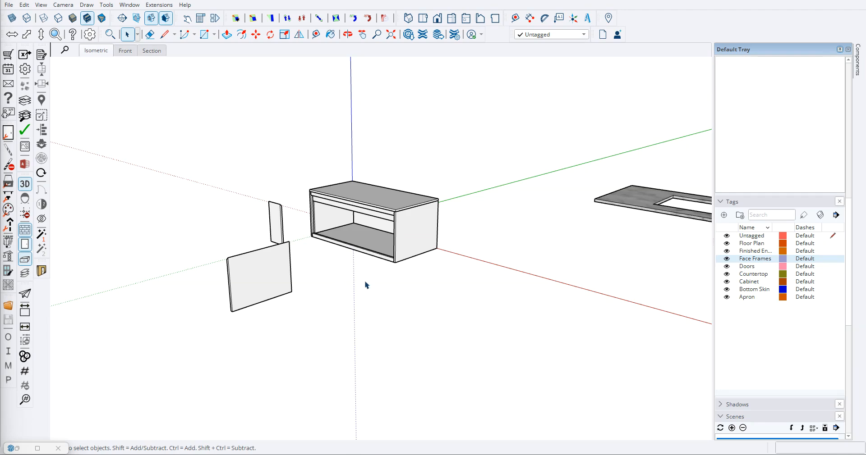
mouse_move(260, 218)
middle_down()
mouse_move(387, 245)
mouse_move(428, 214)
middle_up()
scroll(373, 231, up, 4)
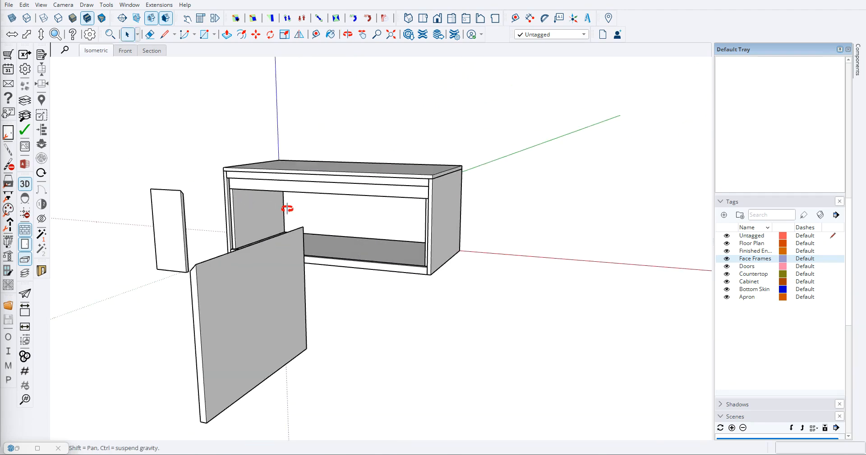
middle_drag(248, 198, 445, 230)
mouse_move(504, 275)
middle_down()
mouse_move(216, 241)
mouse_move(356, 259)
middle_up()
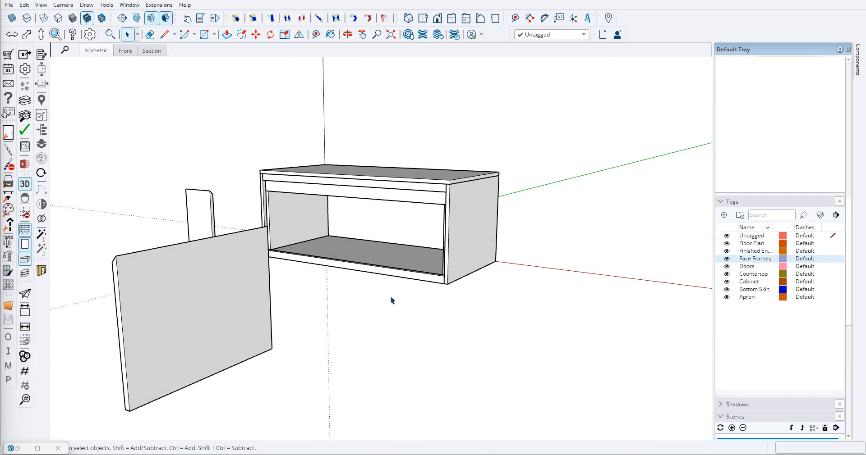
scroll(437, 309, down, 4)
mouse_move(439, 272)
middle_down()
mouse_move(318, 254)
mouse_move(369, 267)
middle_up()
scroll(365, 256, up, 8)
scroll(383, 260, down, 5)
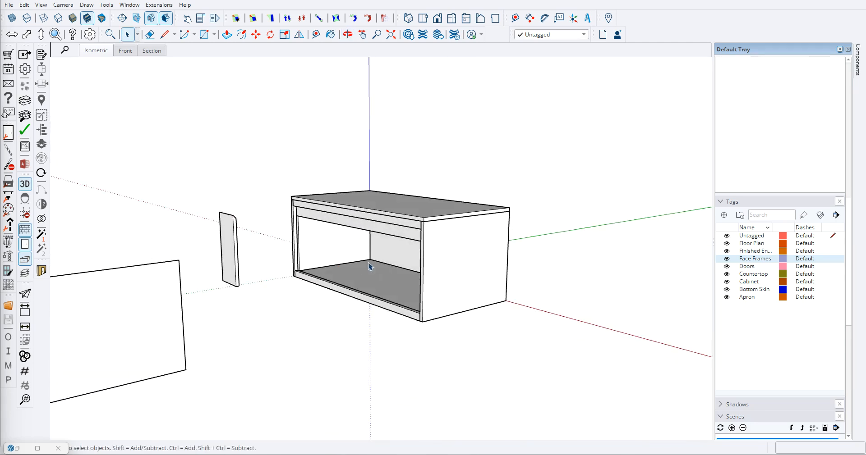
mouse_move(306, 258)
middle_down()
mouse_move(367, 290)
mouse_move(174, 207)
mouse_move(371, 226)
mouse_move(480, 221)
mouse_move(218, 220)
middle_up()
scroll(493, 297, down, 4)
mouse_move(467, 297)
middle_down()
mouse_move(429, 228)
mouse_move(304, 242)
middle_up()
scroll(408, 249, up, 5)
scroll(409, 249, down, 3)
scroll(411, 240, up, 4)
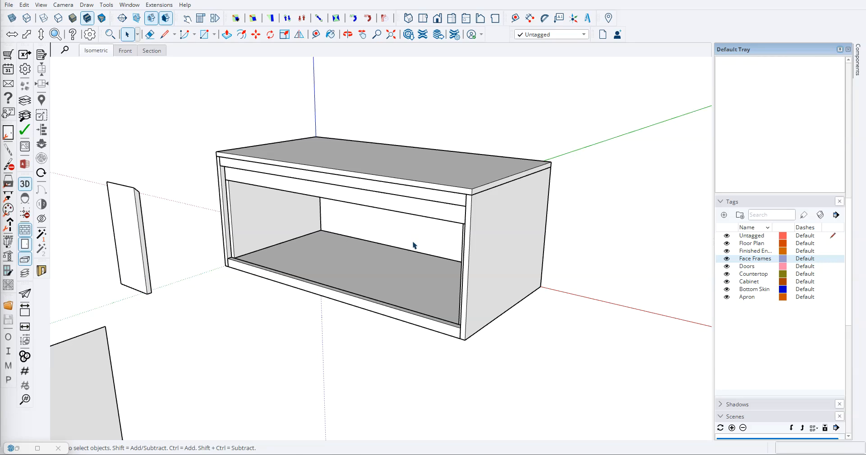
scroll(298, 210, down, 3)
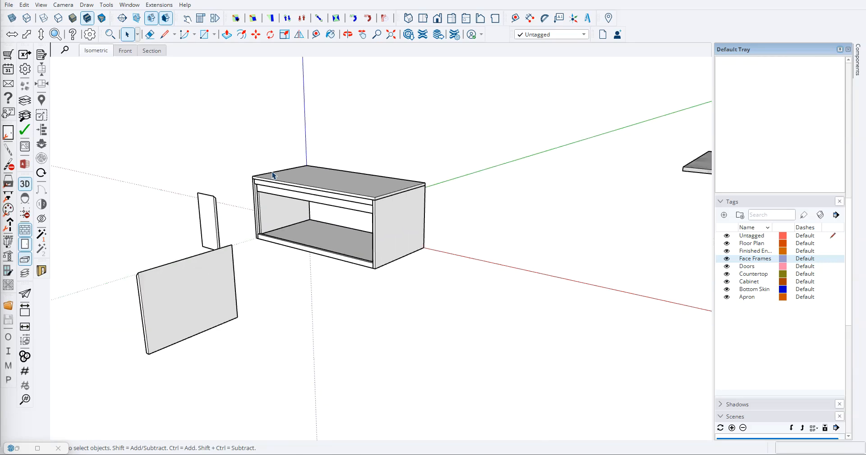
middle_drag(270, 174, 396, 195)
scroll(396, 199, up, 3)
middle_drag(427, 280, 366, 257)
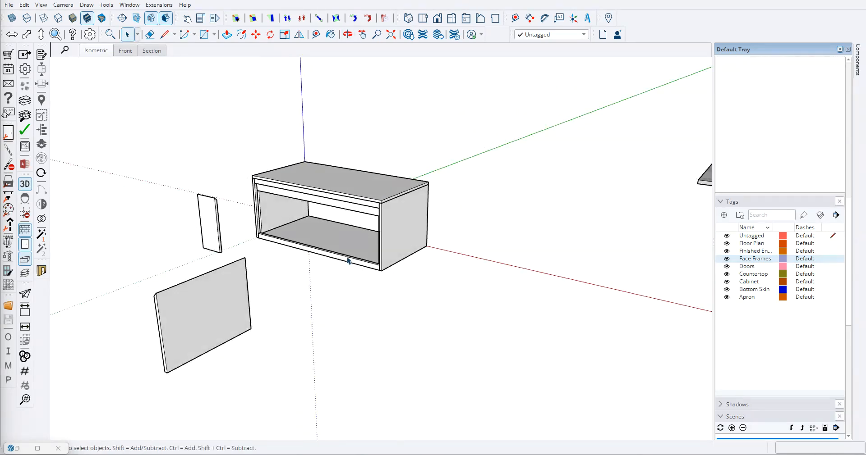
scroll(366, 257, up, 3)
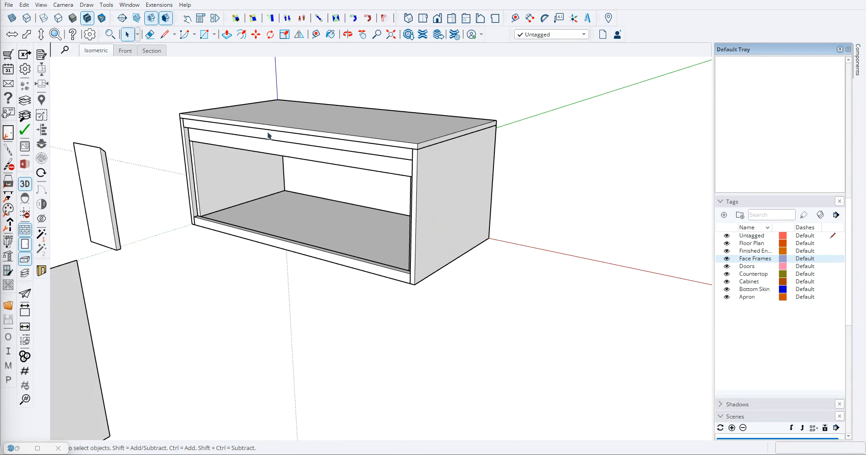
scroll(308, 233, down, 2)
mouse_move(246, 214)
middle_down()
mouse_move(502, 212)
mouse_move(339, 199)
middle_up()
scroll(339, 200, up, 3)
scroll(366, 240, up, 3)
scroll(366, 239, down, 3)
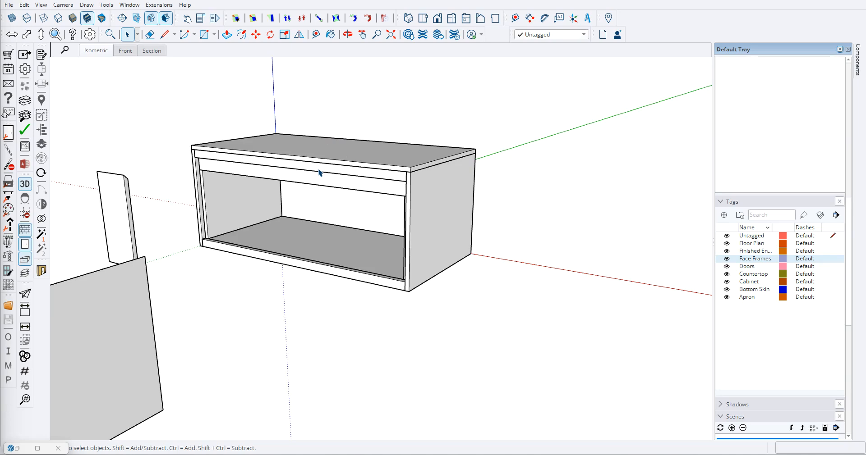
scroll(275, 232, down, 3)
mouse_move(275, 231)
middle_down()
mouse_move(344, 232)
mouse_move(179, 303)
middle_up()
scroll(277, 252, up, 3)
mouse_move(494, 179)
middle_down()
mouse_move(191, 174)
mouse_move(505, 237)
middle_up()
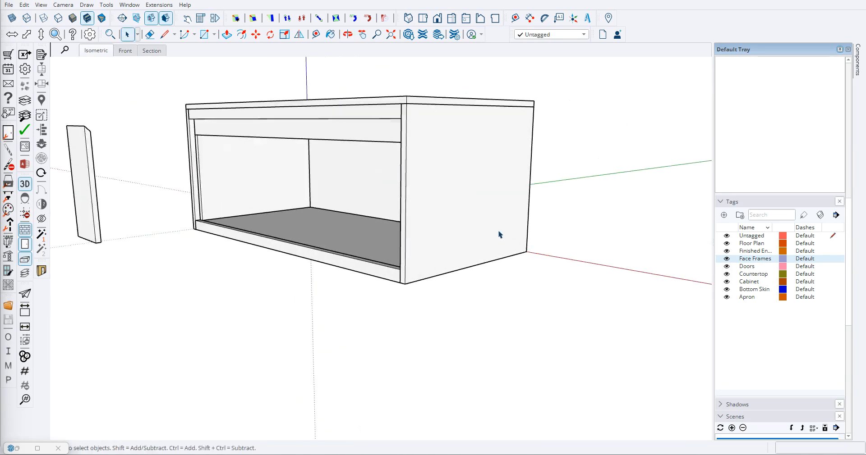
scroll(303, 150, down, 2)
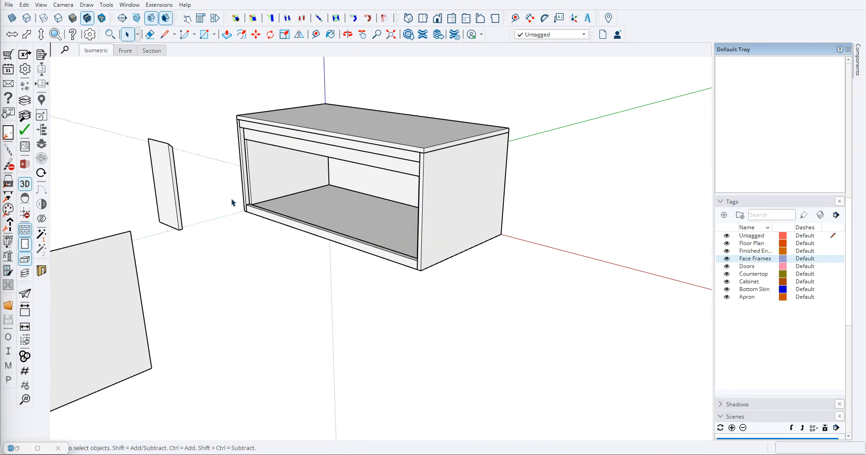
mouse_move(339, 301)
middle_down()
mouse_move(406, 283)
mouse_move(377, 287)
middle_up()
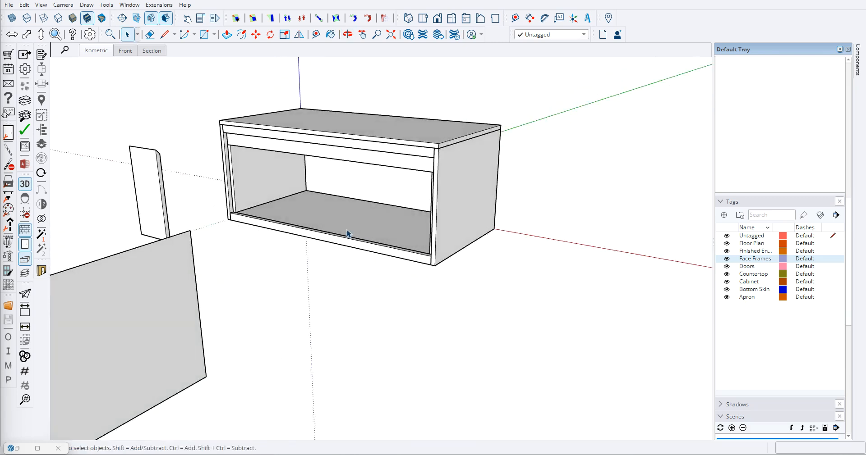
scroll(339, 270, down, 3)
mouse_move(329, 313)
middle_down()
mouse_move(285, 277)
mouse_move(305, 277)
middle_up()
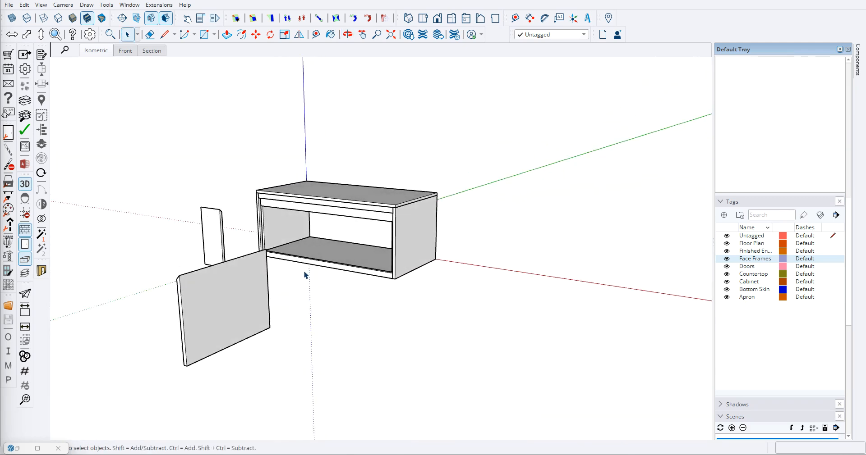
mouse_move(305, 275)
middle_down()
mouse_move(248, 286)
mouse_move(502, 290)
mouse_move(336, 284)
mouse_move(349, 216)
mouse_move(297, 224)
middle_up()
scroll(529, 254, down, 6)
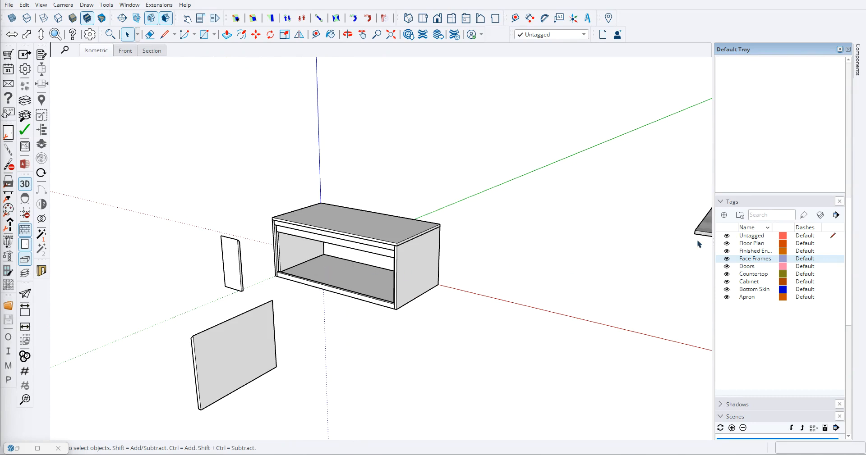
- Hide the Apron, Bottom Skin, Cabinet, Countertop, Doors, Face Frames and Finished Ends tags, leaving Untagged and Floor Plan shown
click(727, 297)
click(727, 289)
click(726, 282)
click(726, 274)
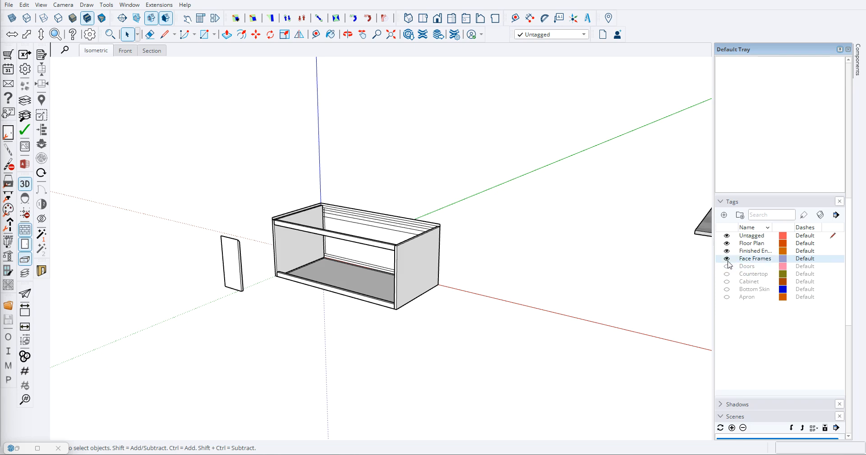
click(726, 266)
click(727, 258)
click(726, 251)
scroll(273, 290, up, 4)
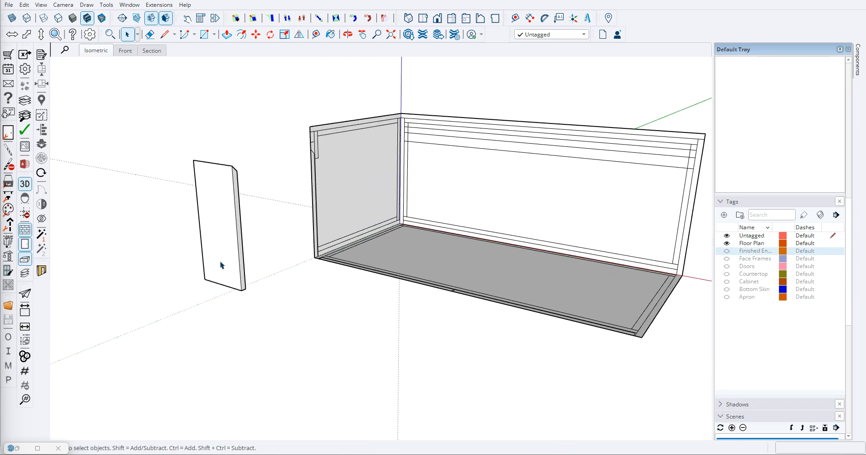
click(222, 265)
middle_drag(224, 263, 354, 341)
key(m)
scroll(338, 361, up, 5)
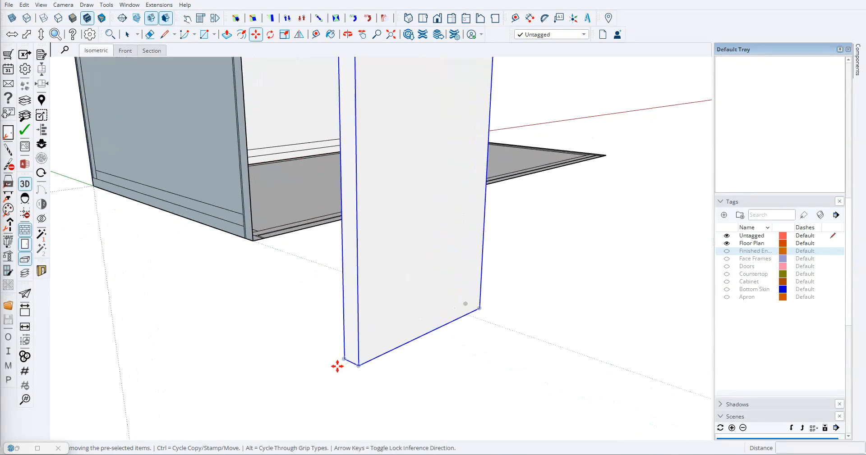
scroll(334, 316, down, 5)
scroll(276, 293, up, 10)
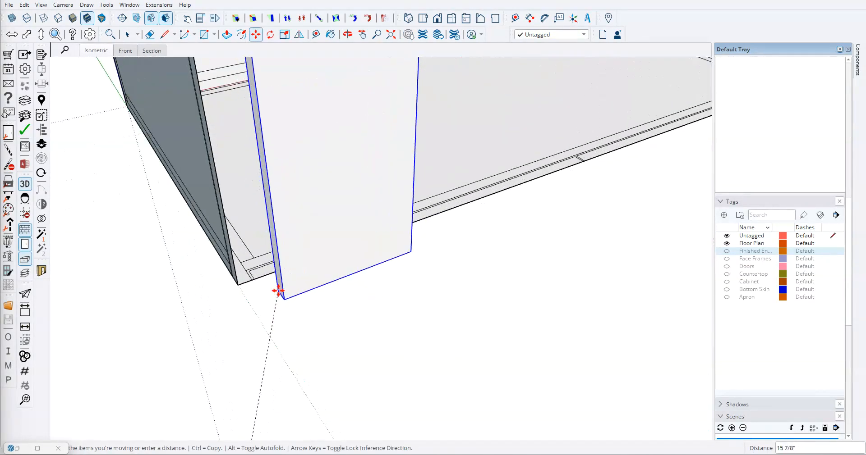
click(217, 248)
mouse_move(304, 293)
middle_down()
mouse_move(539, 303)
mouse_move(311, 275)
mouse_move(394, 242)
mouse_move(325, 193)
mouse_move(290, 218)
mouse_move(336, 226)
mouse_move(310, 271)
middle_up()
scroll(282, 145, up, 3)
scroll(311, 287, down, 3)
middle_drag(354, 307, 295, 323)
scroll(310, 309, down, 3)
drag(304, 279, 135, 332)
key(space)
- Extend the bottom horizontal line to the front edge on the end layout and erase the vertical door line below it
scroll(310, 289, up, 5)
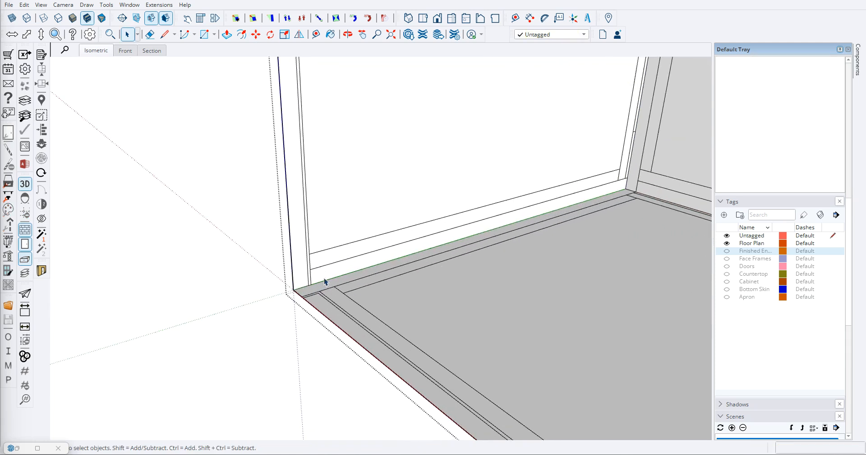
scroll(316, 266, up, 3)
key(l)
click(302, 243)
click(263, 253)
key(e)
scroll(301, 261, up, 3)
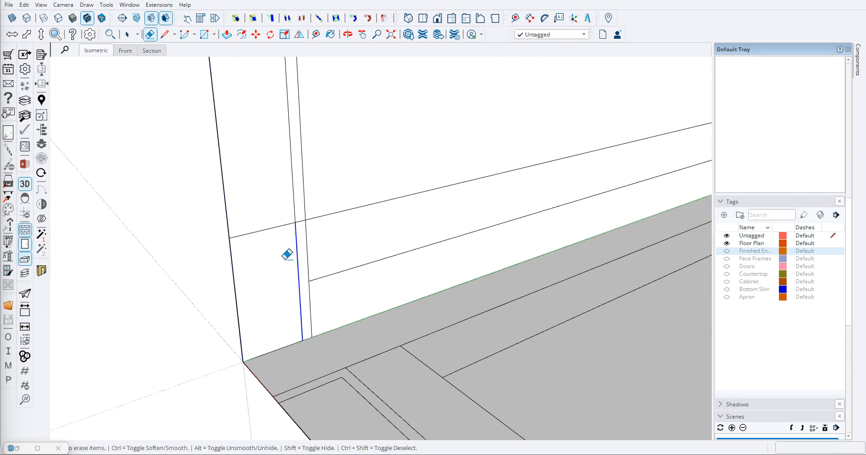
click(287, 255)
- Place a guide .125 inch above the extended bottom line on the end layout
scroll(282, 264, down, 4)
scroll(278, 253, up, 3)
key(t)
scroll(276, 257, up, 1)
click(271, 265)
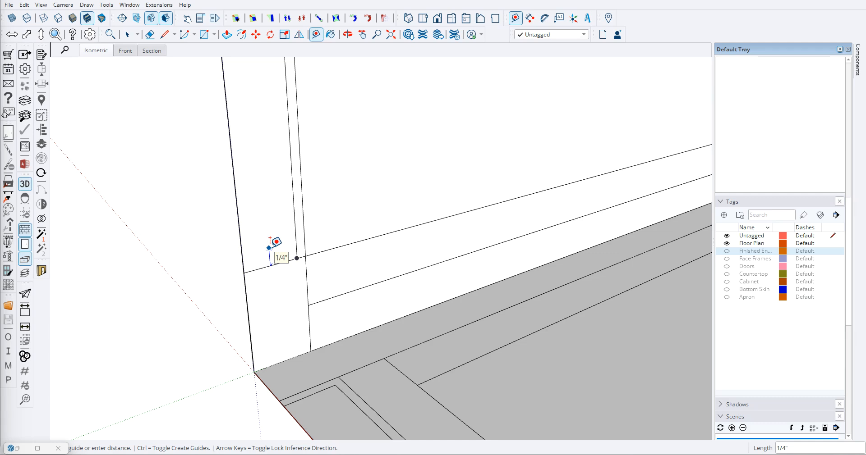
key(Escape)
click(258, 269)
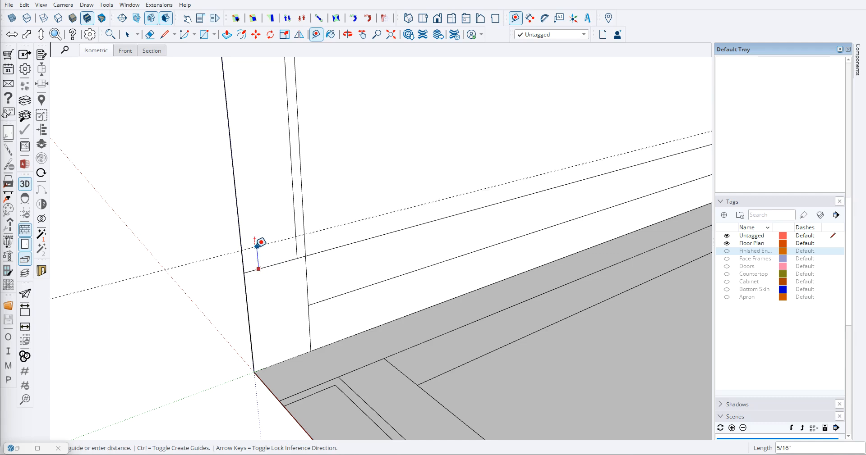
text(.125)
key(Return)
- Draw the door's bottom line along the guide from the front edge to the door's vertical line, and erase the guide and leftover segment
key(l)
click(244, 266)
click(296, 249)
key(e)
scroll(300, 250, down, 6)
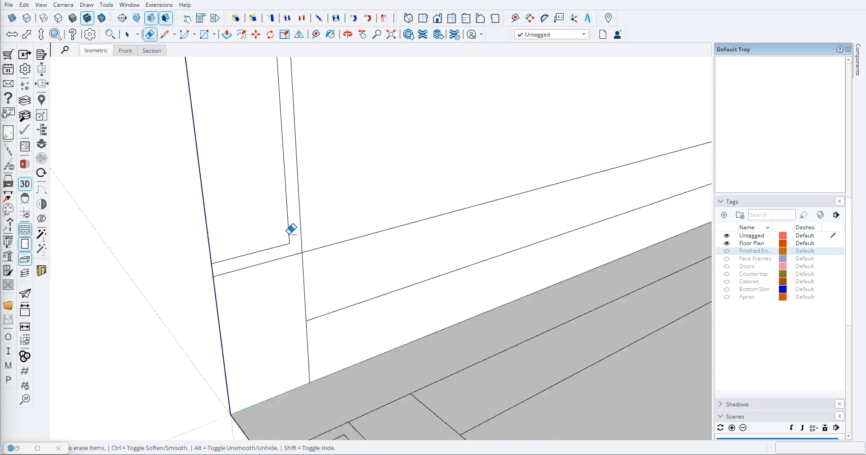
scroll(296, 272, down, 5)
key(space)
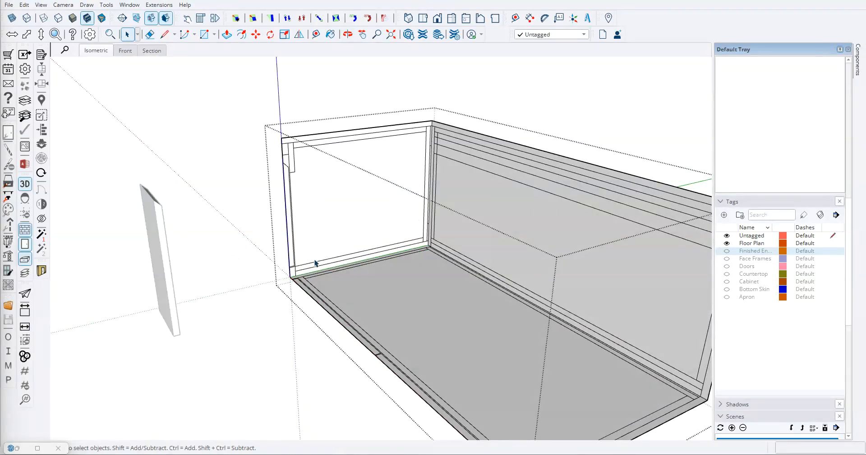
scroll(293, 270, up, 6)
scroll(293, 279, down, 2)
scroll(296, 283, up, 5)
middle_drag(296, 283, 219, 318)
scroll(271, 314, up, 2)
key(l)
click(312, 277)
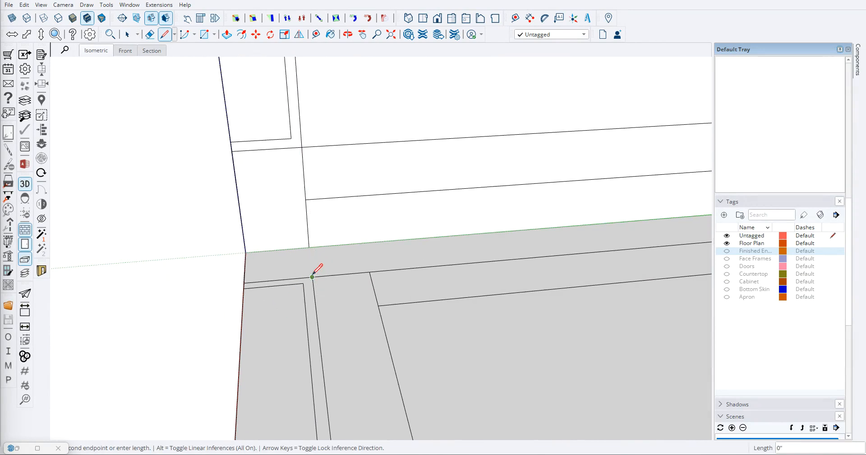
click(309, 248)
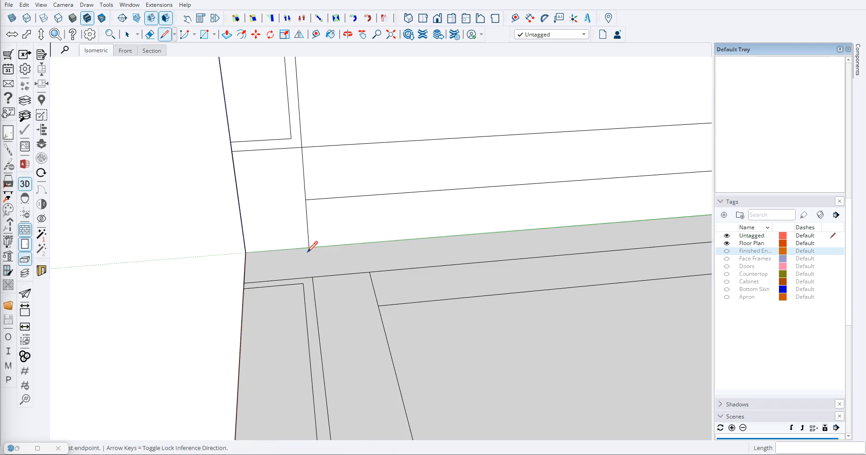
scroll(309, 248, down, 3)
middle_drag(246, 285, 332, 323)
key(space)
scroll(231, 327, down, 3)
scroll(327, 282, down, 3)
key(Escape)
- Move the loose panel by its bottom corner onto the front edge of the floor plan layout, beside the left end
scroll(298, 290, down, 1)
scroll(271, 180, up, 3)
middle_drag(223, 120, 208, 87)
scroll(329, 311, down, 4)
middle_drag(353, 327, 340, 214)
scroll(336, 212, up, 4)
middle_drag(322, 315, 262, 324)
scroll(331, 309, down, 4)
scroll(197, 331, up, 3)
click(195, 326)
scroll(165, 334, up, 2)
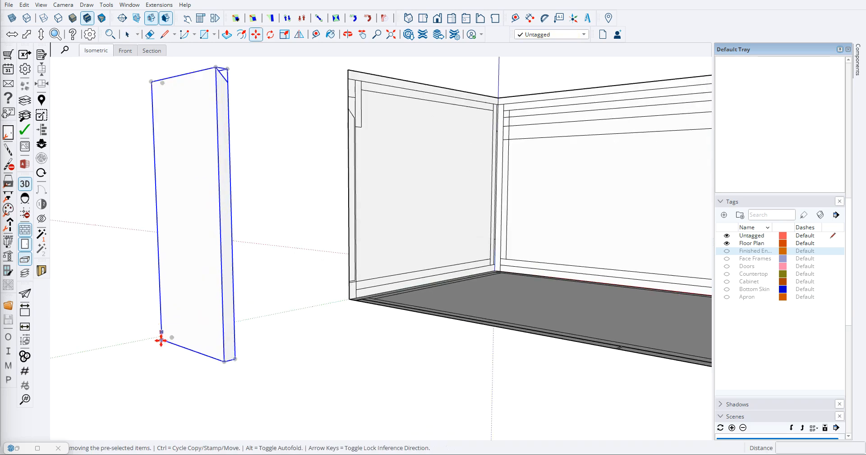
scroll(164, 338, down, 4)
middle_drag(164, 338, 411, 355)
key(m)
click(210, 271)
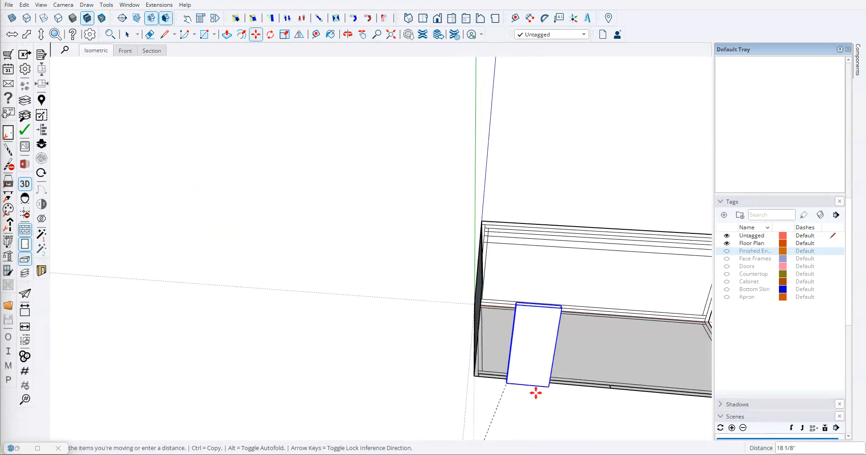
scroll(451, 380, up, 6)
click(356, 321)
- Raise the panel 1 5/8 inches to align its bottom with the door's bottom line on the end layout
scroll(355, 323, down, 7)
scroll(273, 336, down, 3)
middle_drag(378, 362, 332, 313)
scroll(329, 354, up, 5)
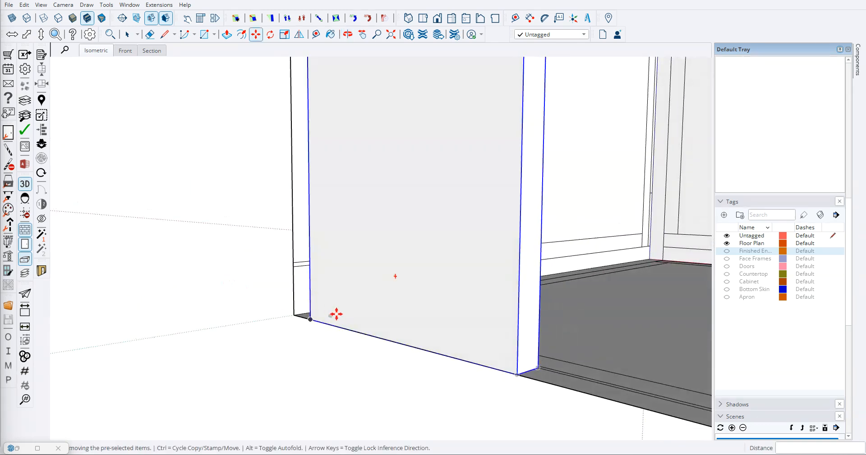
click(310, 319)
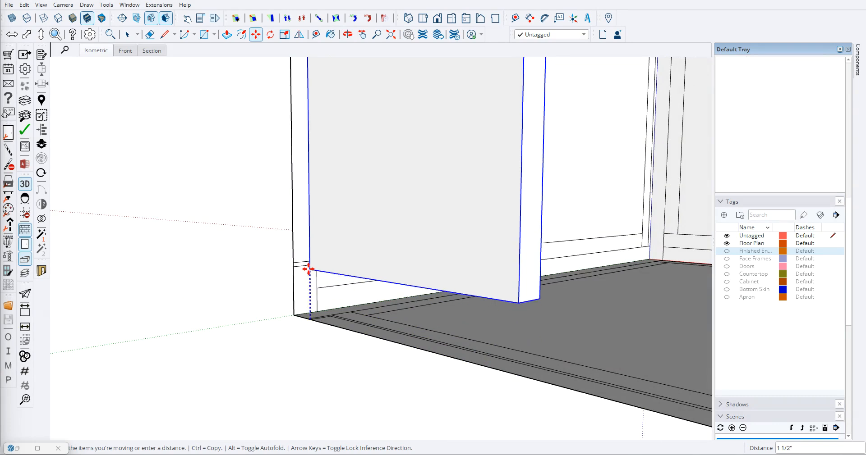
click(293, 262)
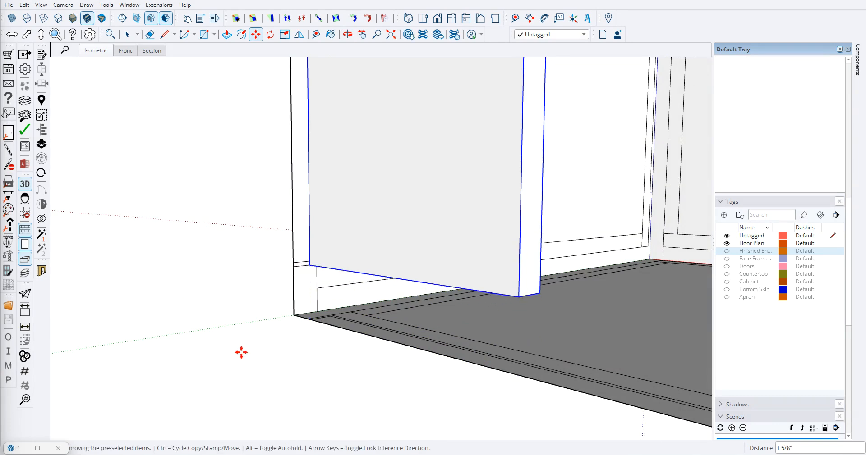
scroll(251, 342, down, 6)
- Stretch the panel's width to 23 1/16 inches, ending at the door division near the middle of the floor plan layout
click(319, 18)
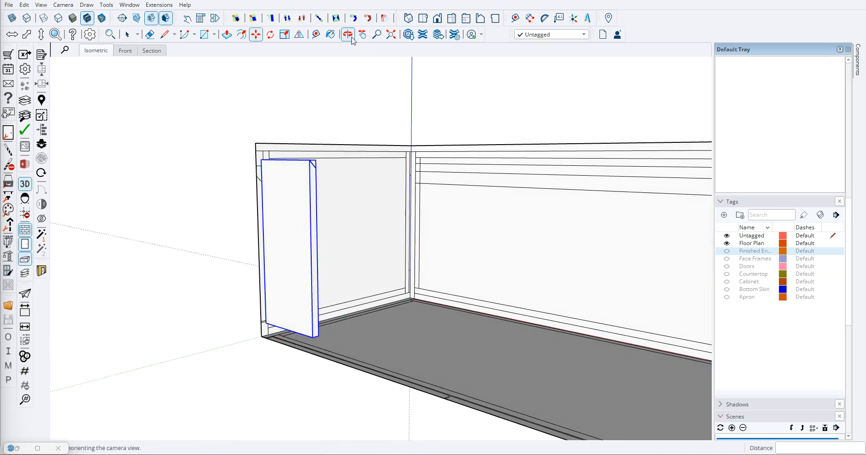
click(313, 250)
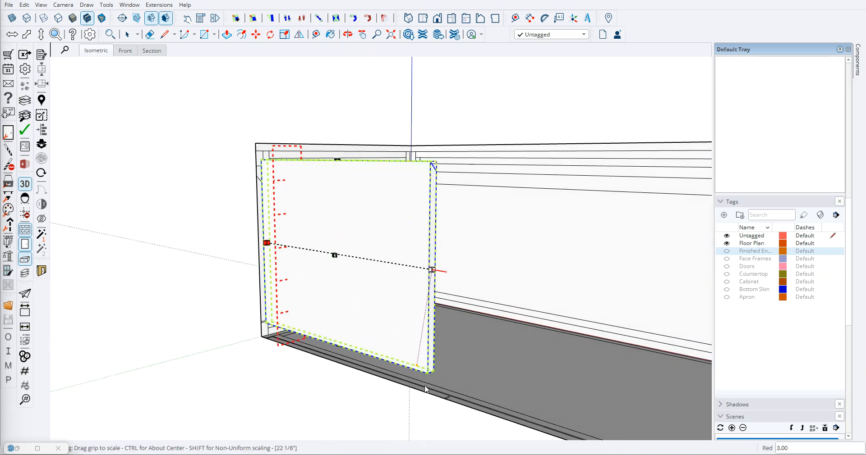
scroll(446, 393, up, 6)
click(476, 384)
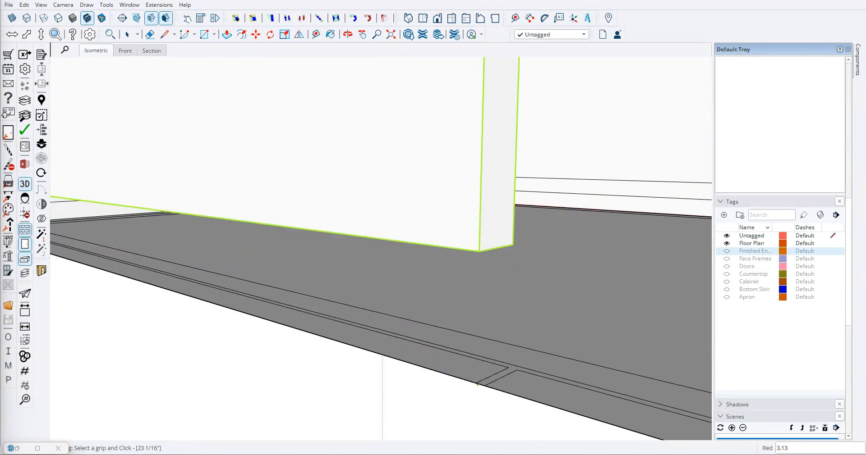
key(space)
scroll(316, 369, down, 8)
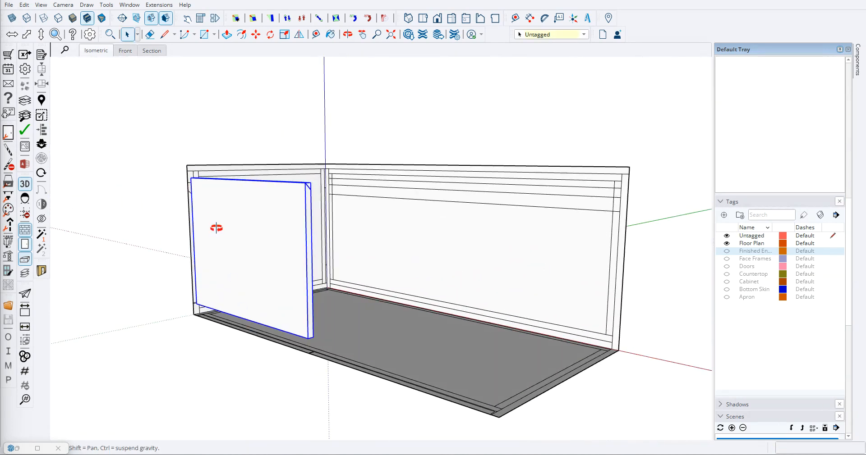
- Shorten the panel from its top edge to the front end of the angled line on the end layout
click(321, 35)
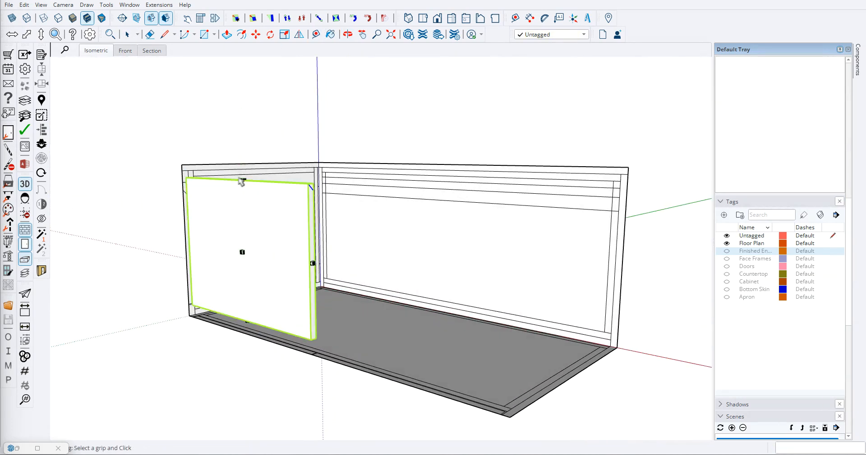
click(247, 320)
scroll(184, 212, up, 5)
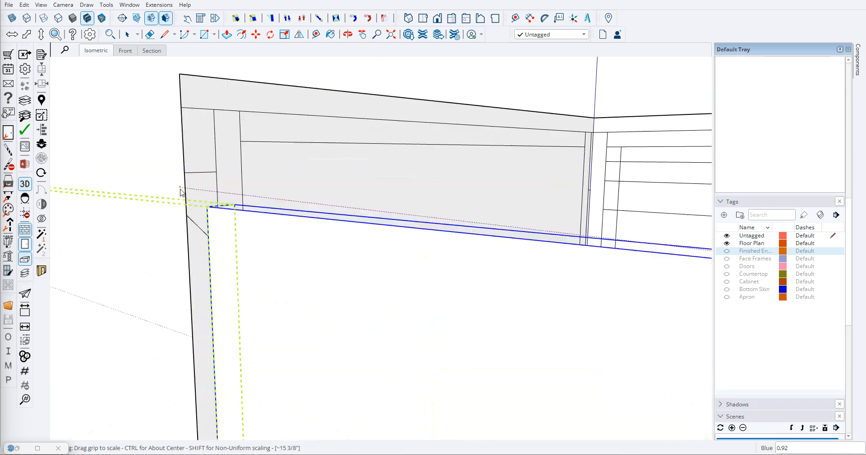
click(186, 215)
key(space)
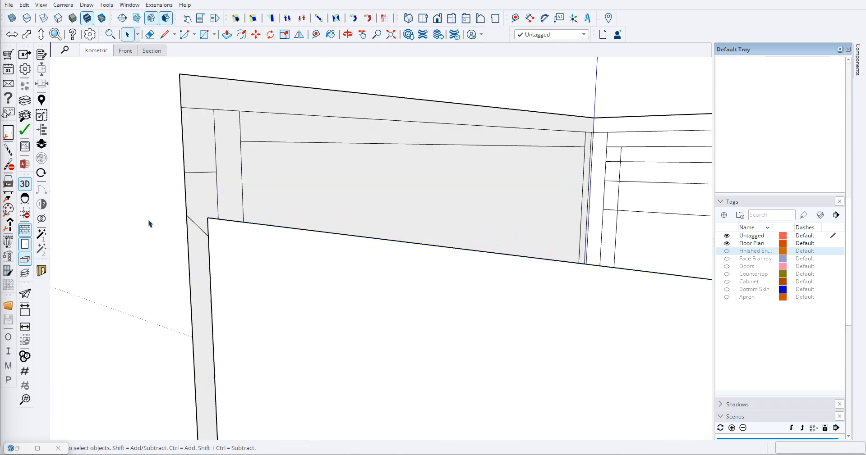
click(152, 223)
- Copy the door panel 23 3/16 inches along the cabinet front to the far side of the middle door gap
scroll(152, 223, down, 8)
middle_drag(209, 232, 347, 333)
scroll(323, 305, down, 3)
scroll(295, 294, up, 6)
scroll(266, 296, down, 4)
scroll(215, 328, up, 3)
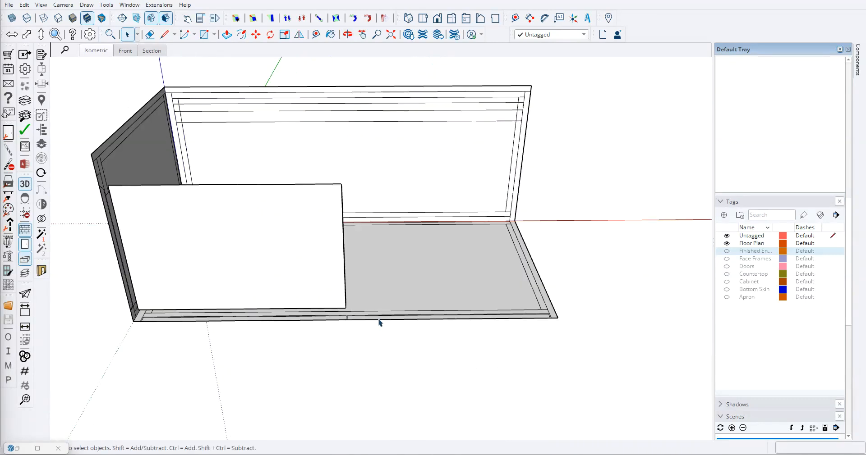
click(166, 291)
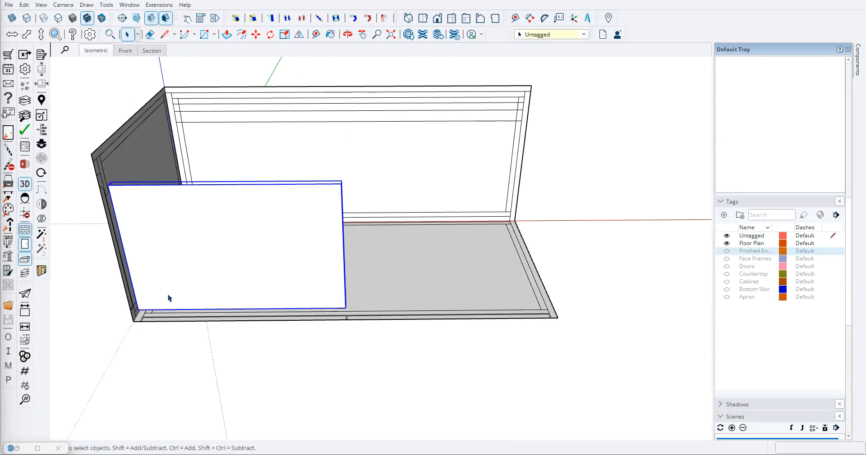
key(m)
scroll(136, 297, up, 5)
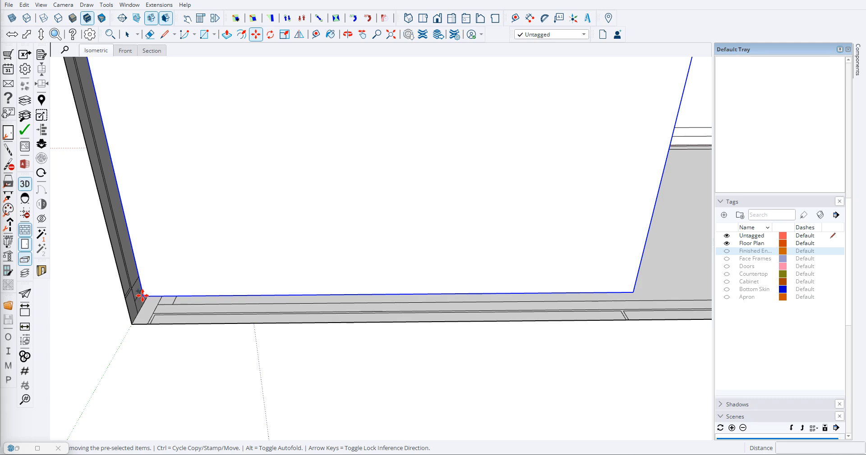
click(143, 295)
key(ctrl)
scroll(406, 316, up, 5)
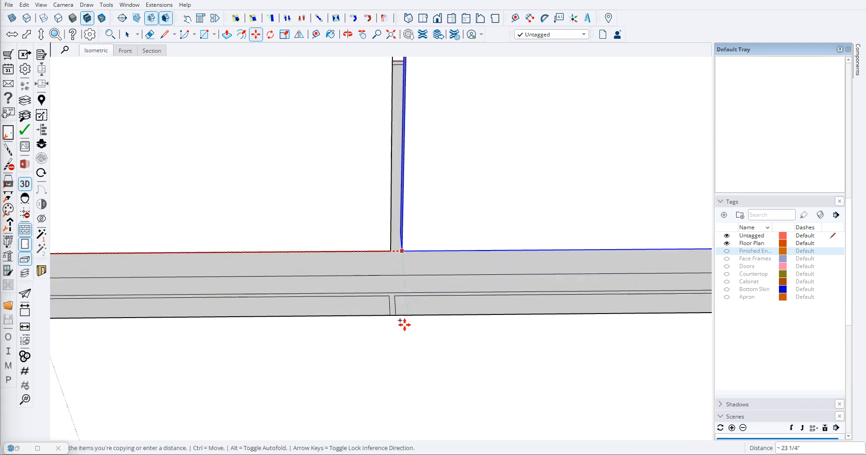
scroll(395, 313, up, 2)
click(392, 311)
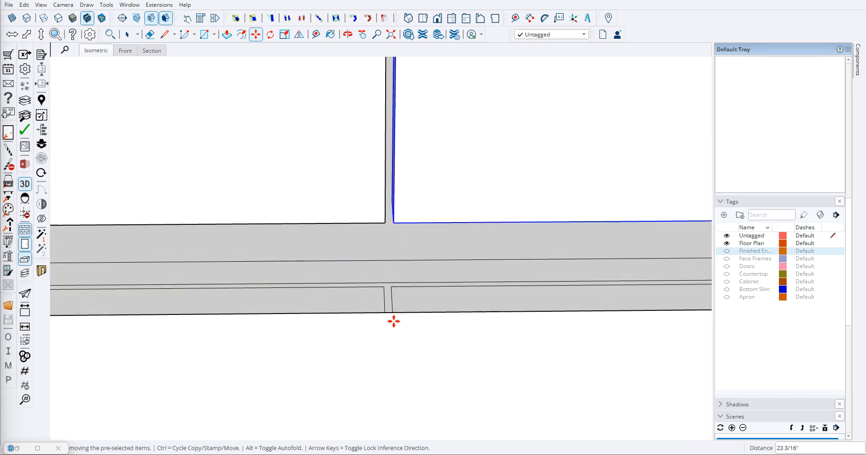
- Select both door panels and assign them the Doors tag
scroll(393, 311, down, 8)
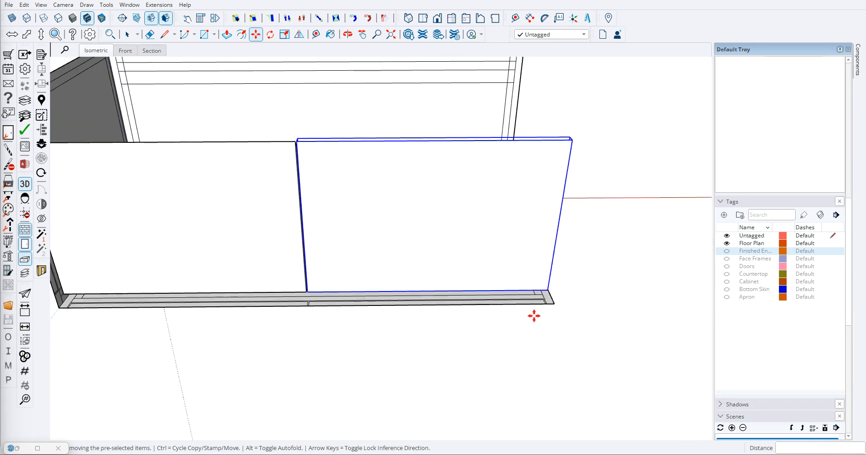
scroll(563, 333, up, 4)
middle_drag(520, 325, 285, 368)
scroll(285, 367, down, 10)
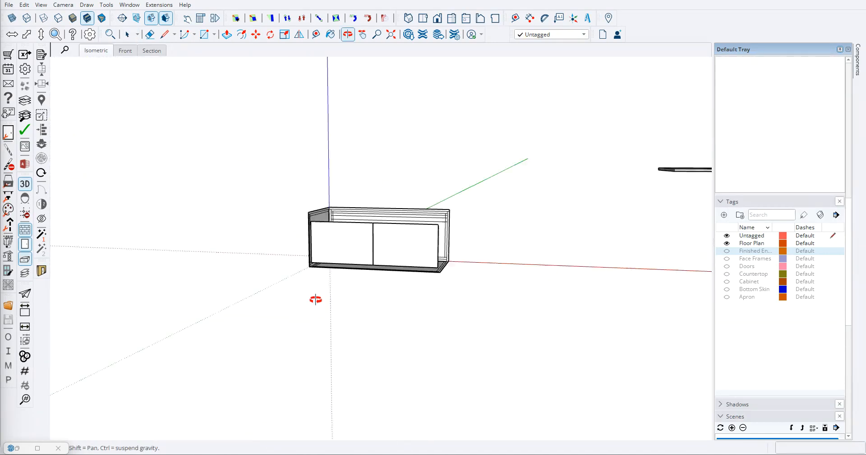
click(408, 256)
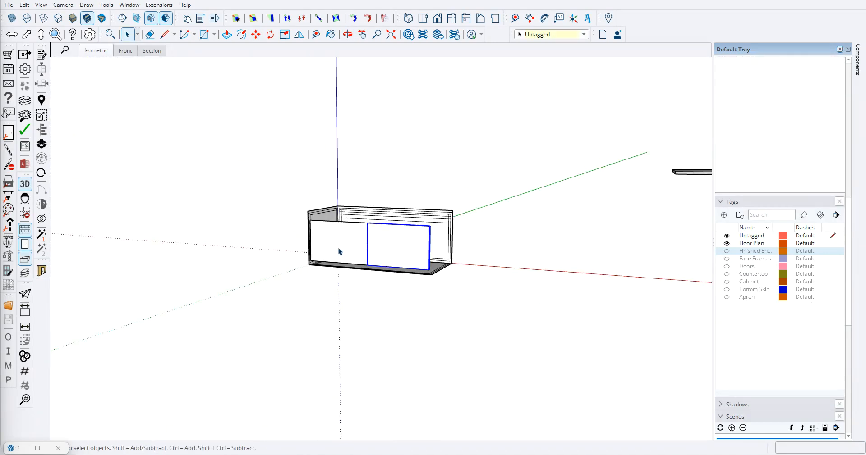
click(584, 35)
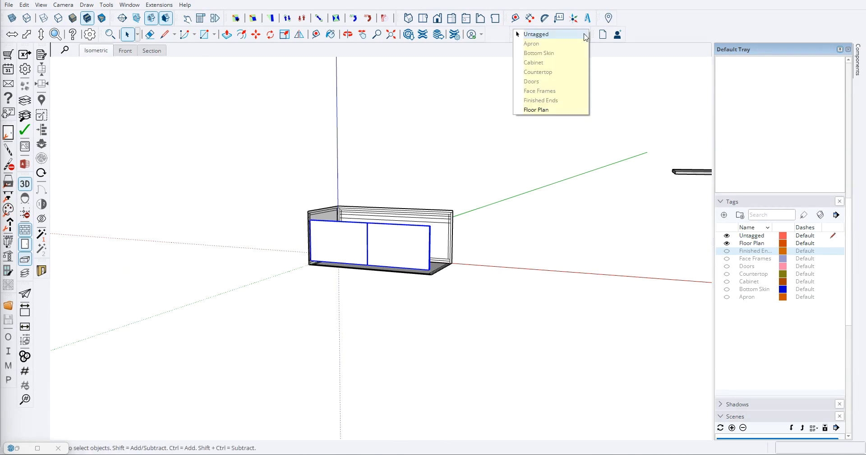
click(528, 80)
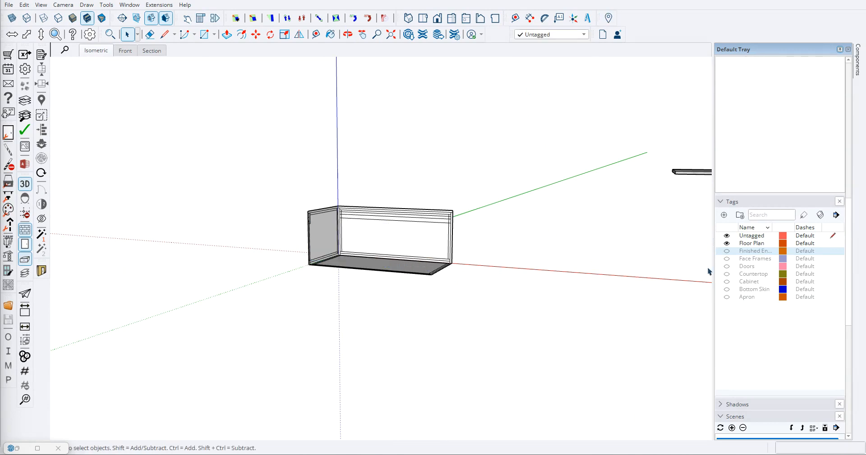
- Make the Doors tag visible, check the two doors against the layout, and hide the Floor Plan tag
click(726, 267)
middle_drag(543, 251, 468, 292)
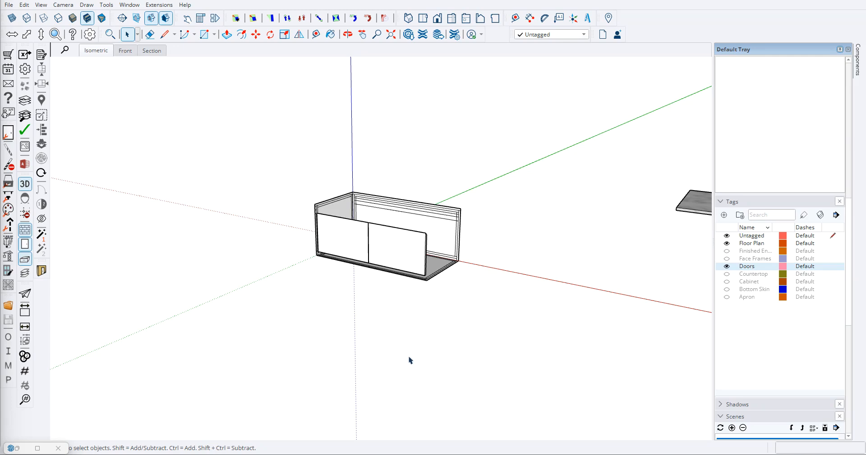
middle_drag(438, 219, 210, 222)
scroll(388, 249, up, 6)
middle_drag(461, 230, 360, 256)
scroll(239, 189, down, 5)
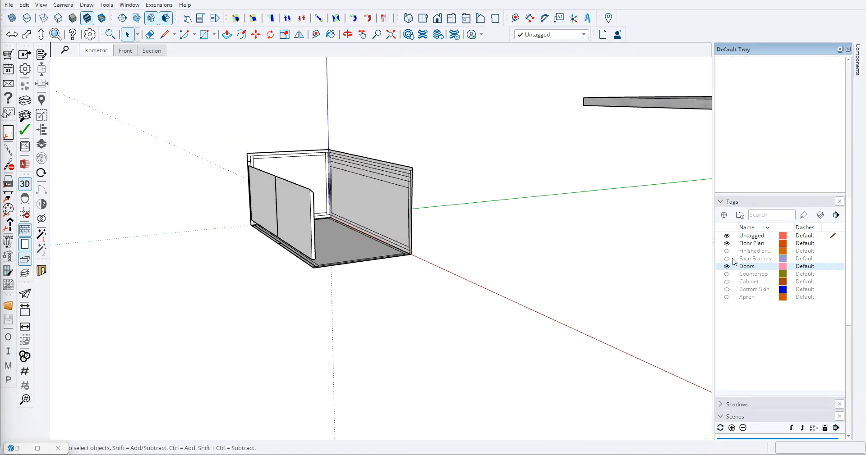
click(726, 244)
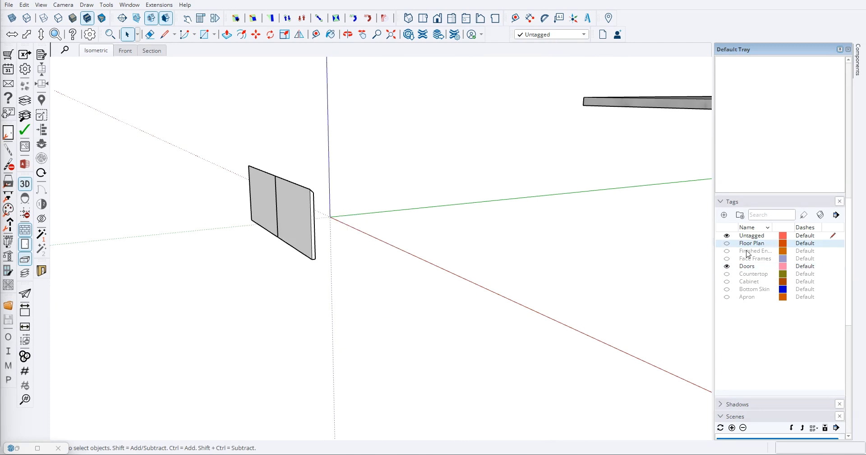
- Hide the Doors tag and make the Cabinet tag visible
click(727, 267)
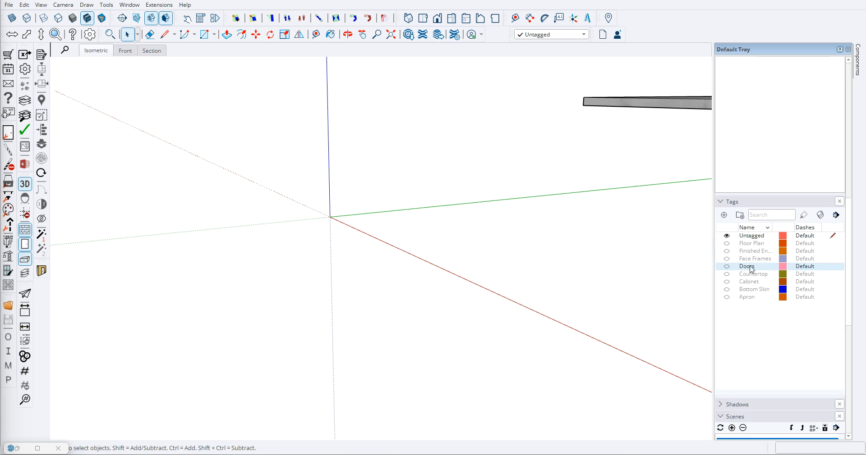
scroll(388, 239, down, 3)
middle_drag(388, 240, 388, 256)
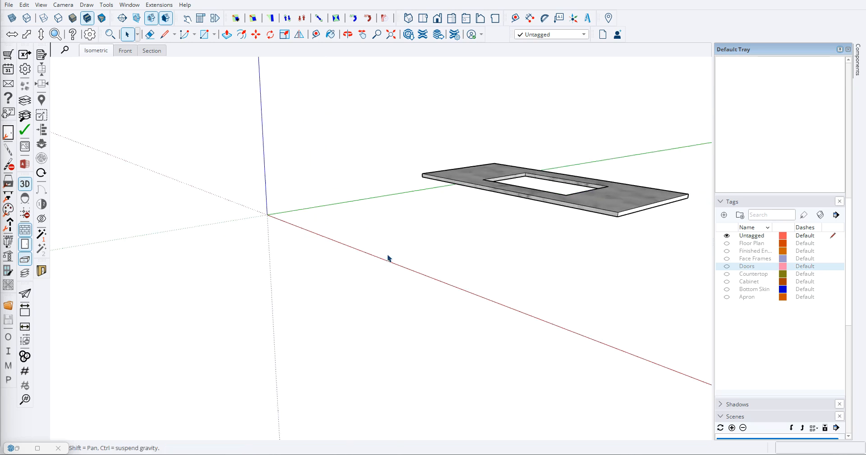
click(727, 282)
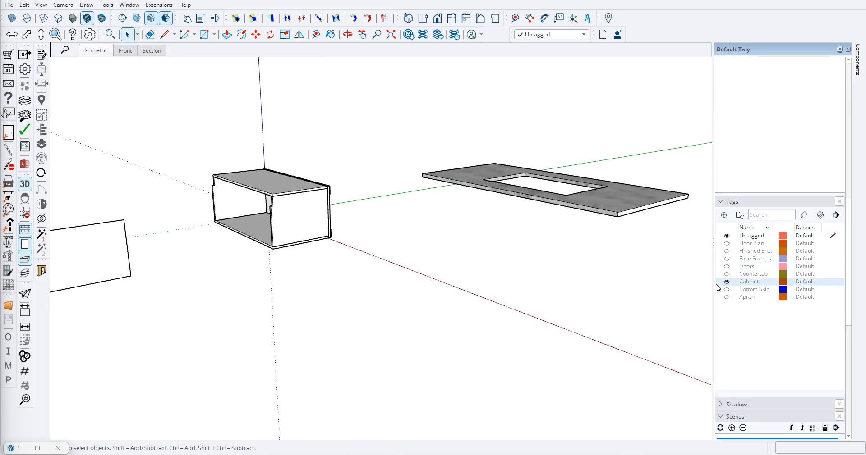
- Delete the leftover layout rectangle beside the cabinet box
scroll(255, 216, down, 8)
drag(58, 264, 150, 319)
key(Delete)
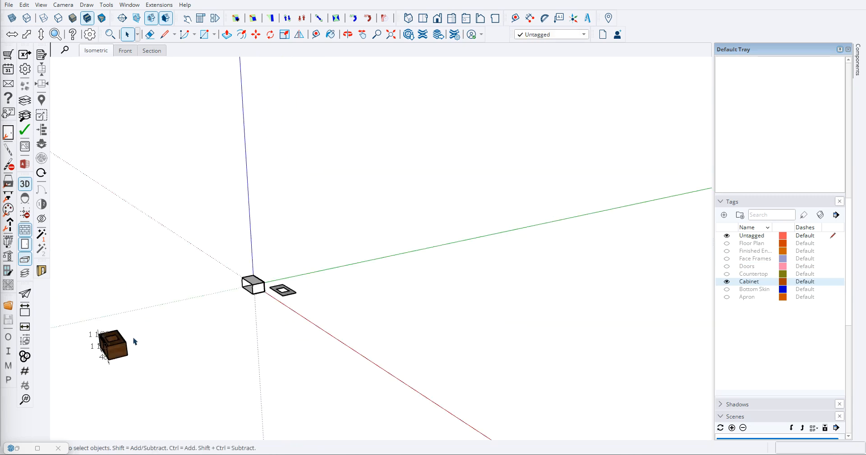
- Make the Apron, Bottom Skin, Face Frames and Finished Ends tags visible around the cabinet box
scroll(136, 354, up, 3)
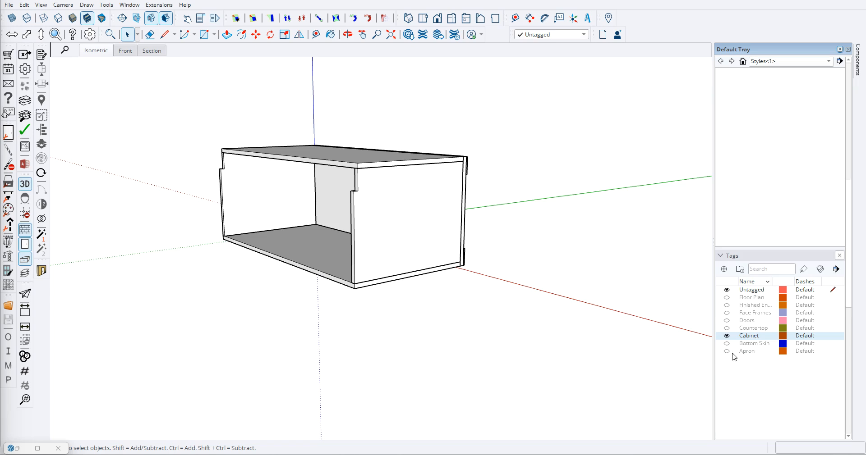
click(726, 352)
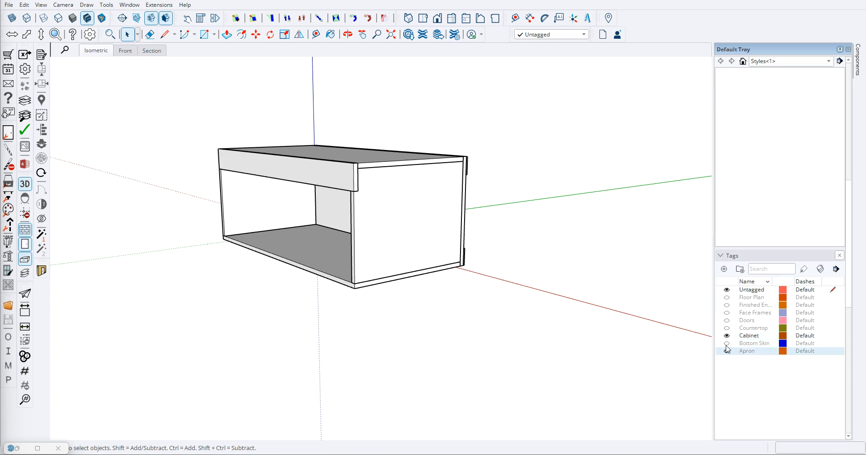
click(727, 344)
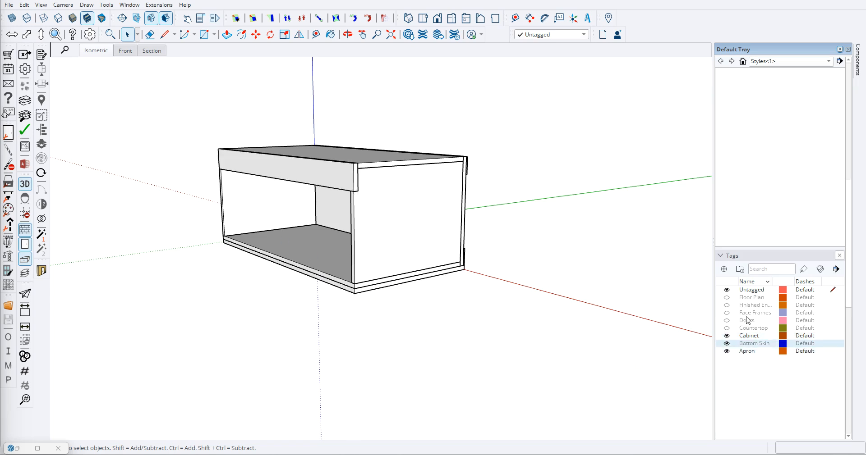
click(726, 313)
middle_drag(360, 248, 514, 225)
click(726, 305)
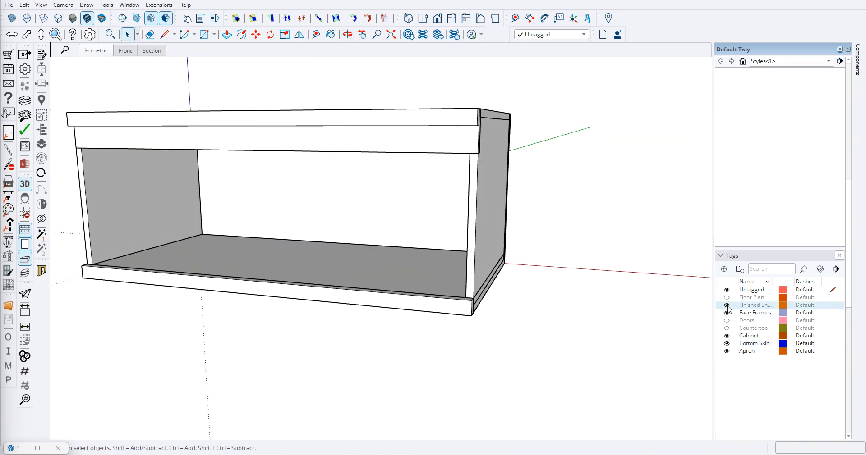
middle_drag(573, 284, 708, 312)
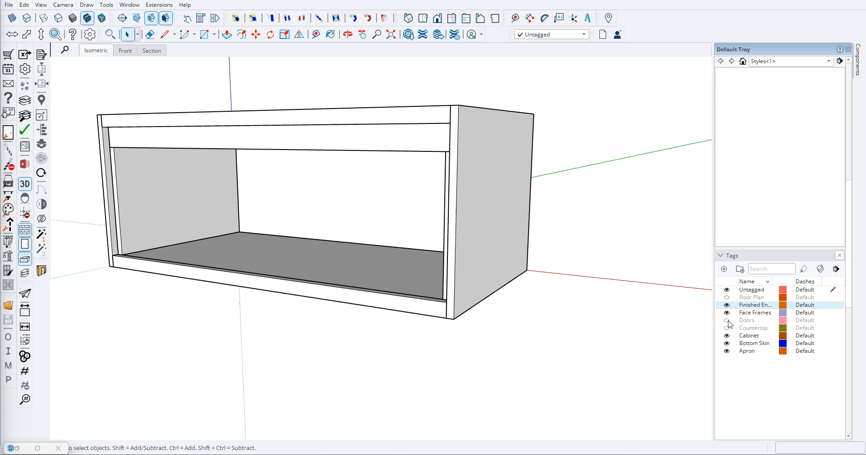
- Make the Doors and Countertop tags visible to complete the vanity assembly
click(727, 320)
middle_drag(380, 290, 627, 306)
click(727, 328)
scroll(415, 280, down, 3)
- Place guides along all four edges of the sink cutout in the marble countertop
middle_drag(416, 280, 370, 253)
scroll(286, 228, down, 3)
scroll(423, 214, up, 6)
key(t)
scroll(348, 241, up, 5)
scroll(367, 162, down, 3)
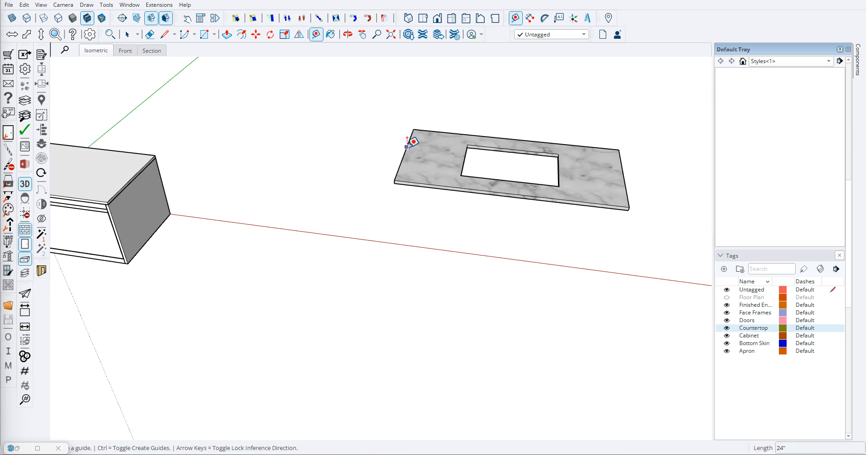
scroll(407, 145, up, 4)
click(394, 149)
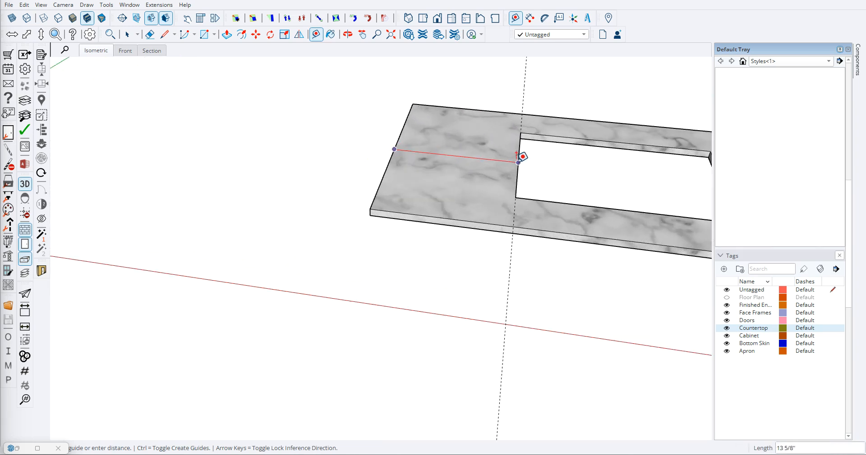
scroll(354, 174, down, 5)
scroll(543, 183, up, 5)
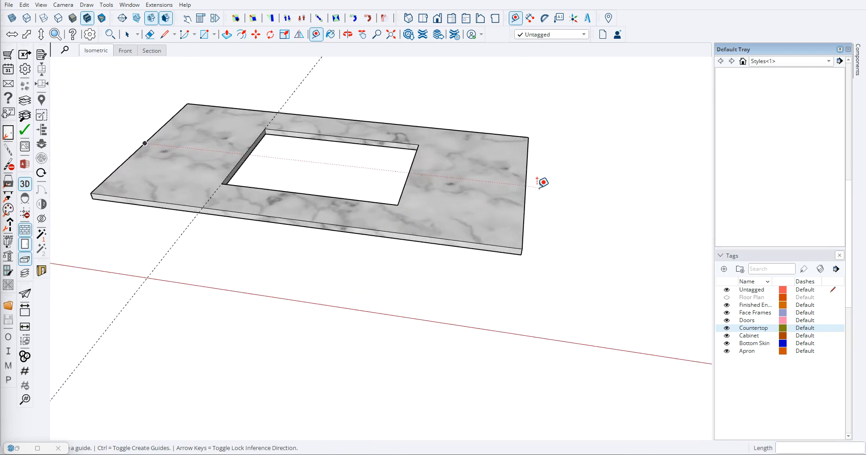
click(406, 175)
click(299, 209)
click(314, 190)
key(space)
- Dimension the marble countertop's sink cutout: its offset from the back edge, its depth, its side offset and its width
middle_drag(354, 124, 334, 194)
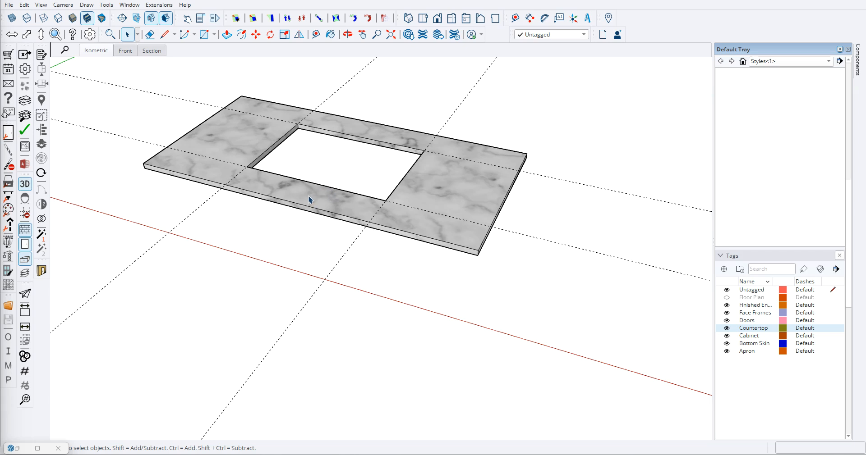
key(d)
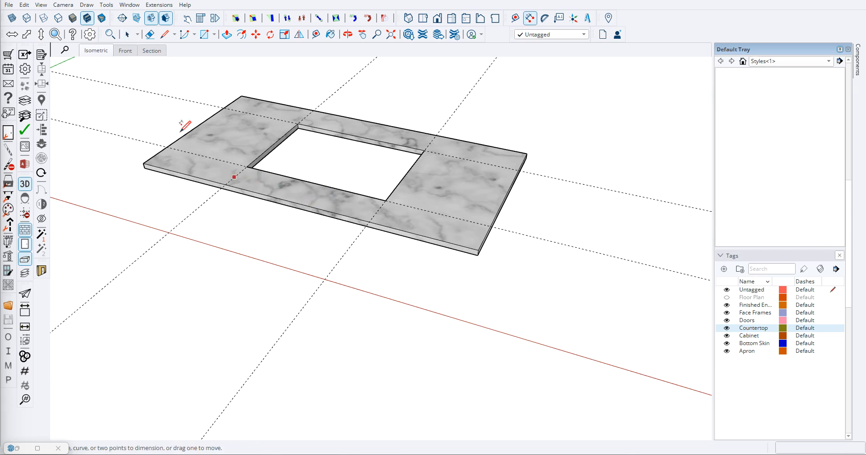
click(298, 123)
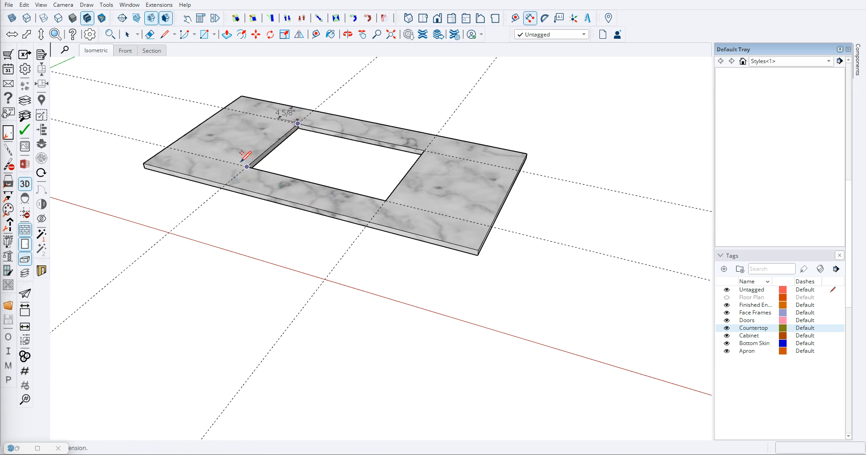
click(226, 160)
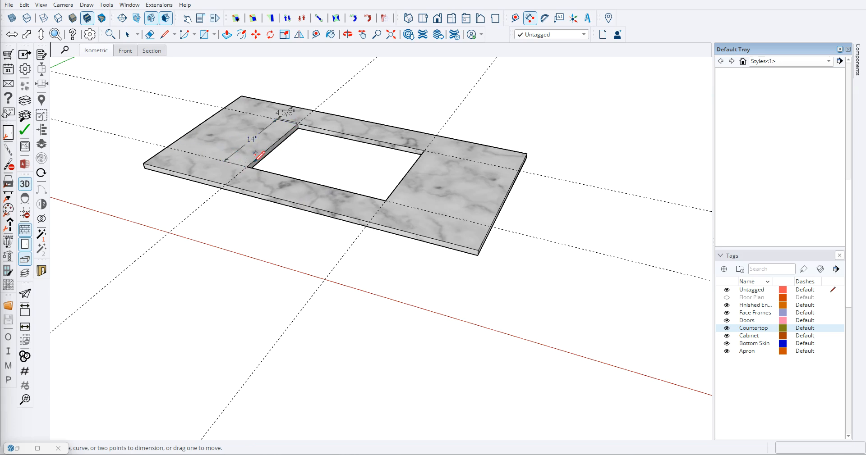
click(247, 167)
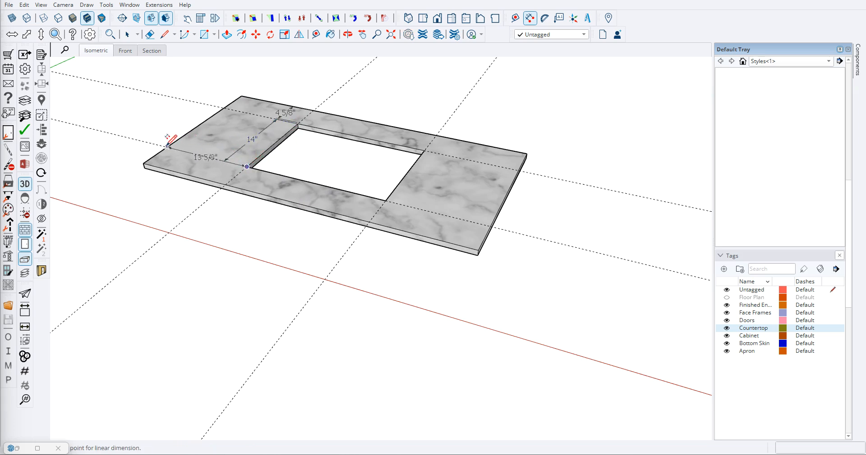
click(168, 146)
click(182, 139)
click(247, 167)
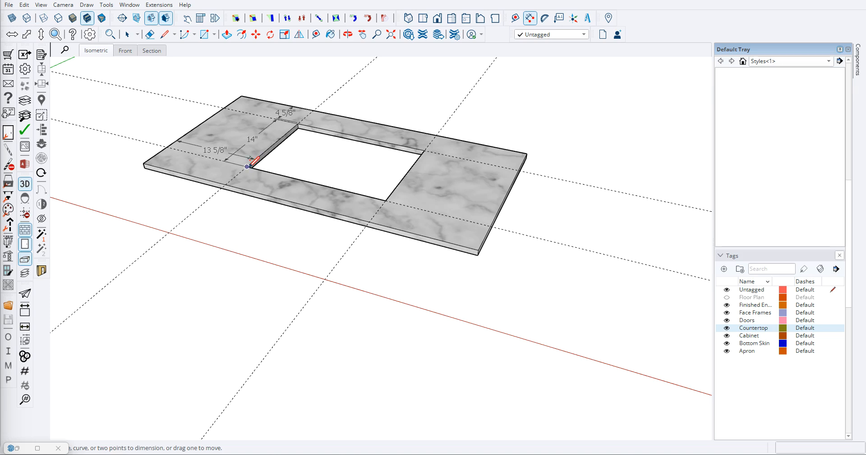
click(385, 200)
click(391, 184)
- Copy the blank countertop from the cabinet and paste it in front of the marble countertop
scroll(391, 184, down, 8)
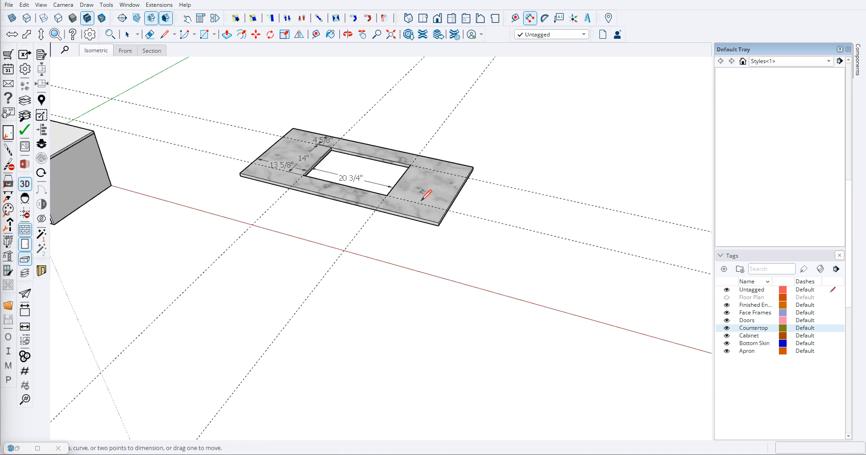
middle_drag(258, 206, 292, 209)
scroll(292, 209, up, 5)
key(space)
click(252, 200)
scroll(261, 199, up, 2)
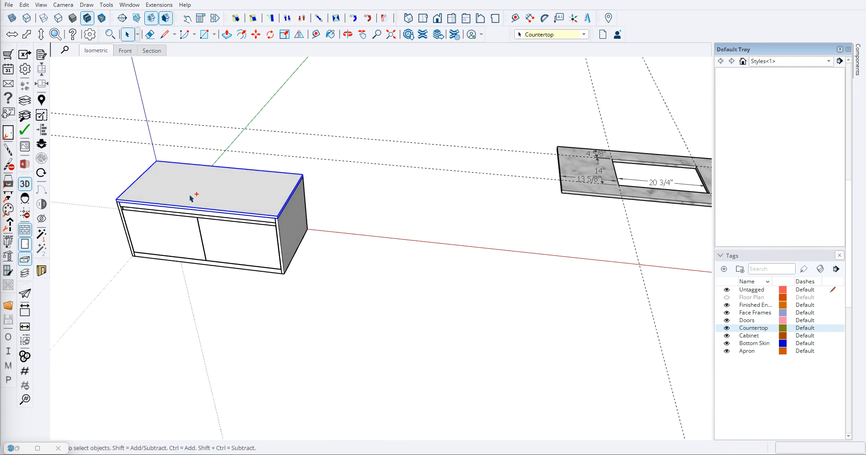
key(ctrl+c)
key(ctrl+v)
shift+middle_drag(330, 237, 107, 229)
middle_drag(222, 242, 228, 242)
click(180, 257)
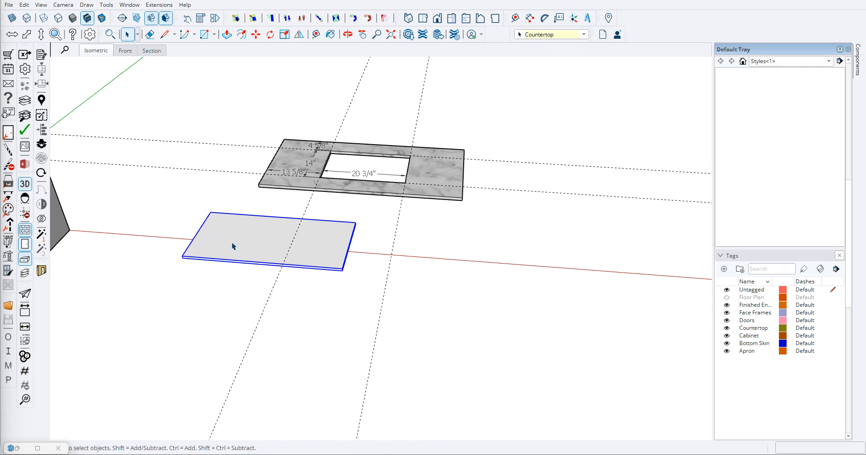
- Open the countertop copy for editing and place guides 4.625 inches from its back edge and 14 inches farther forward
double_click(232, 245)
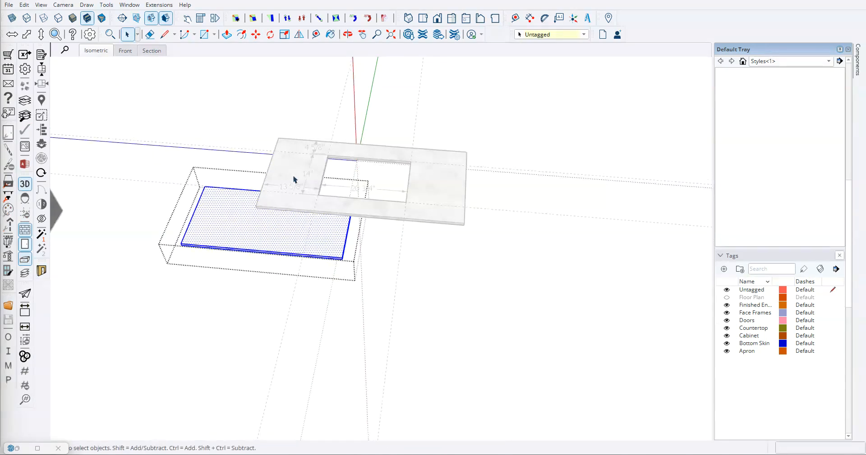
scroll(296, 176, up, 3)
middle_drag(315, 177, 267, 228)
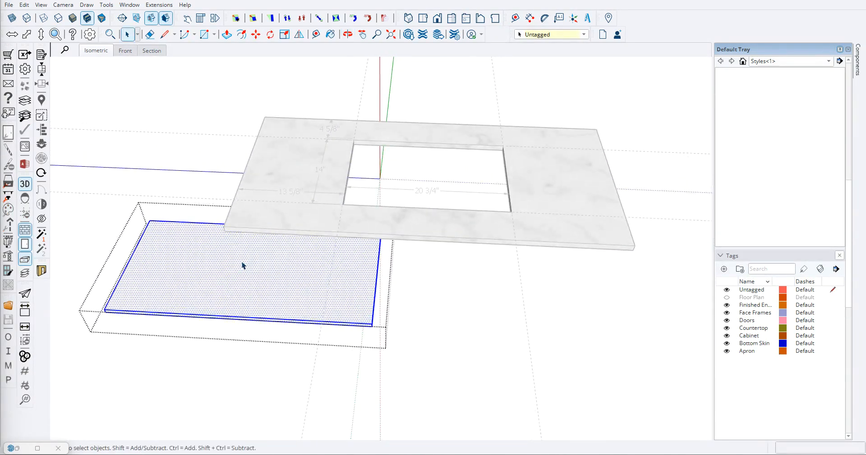
scroll(170, 249, up, 1)
key(t)
click(196, 220)
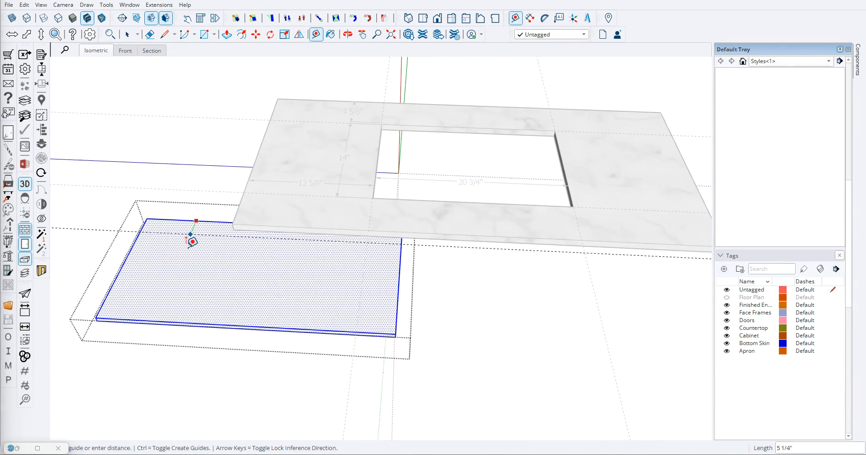
text(4.625)
key(Return)
click(172, 237)
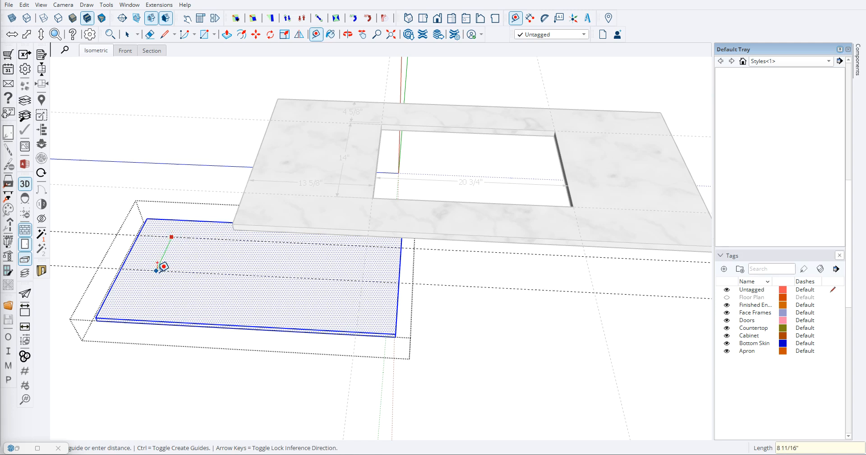
- Place guides 13.625 inches from the countertop copy's side edge and 20.75 inches beyond that guide
click(123, 264)
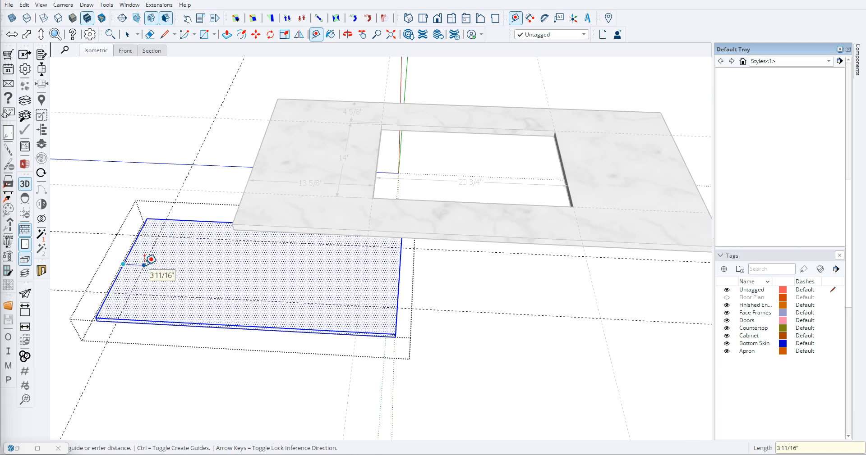
text(13.625)
key(Return)
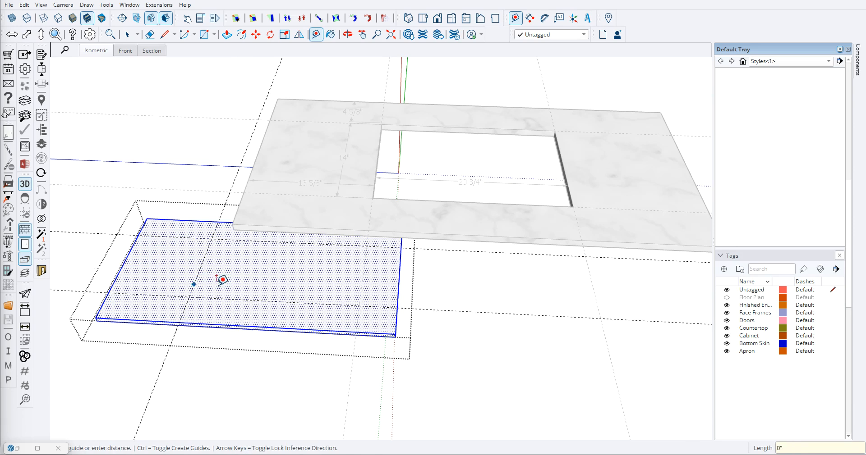
text(20.75)
key(Return)
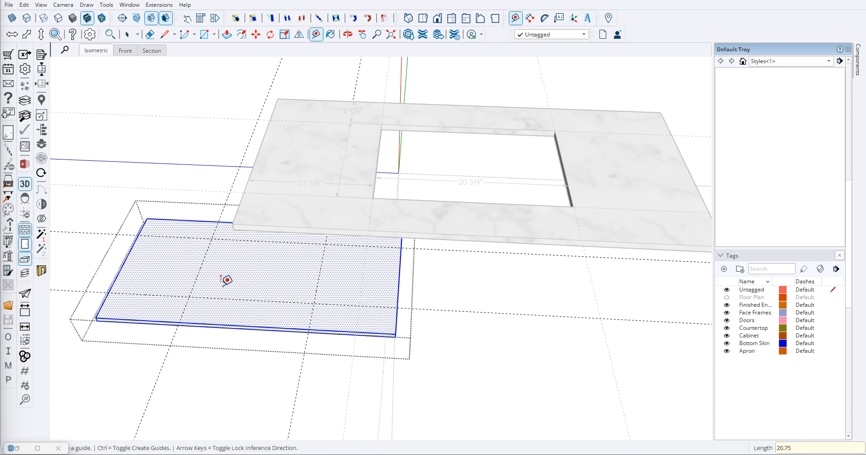
- Draw the sink cutout rectangle between the guide intersections on the countertop copy
scroll(226, 280, down, 3)
key(space)
key(r)
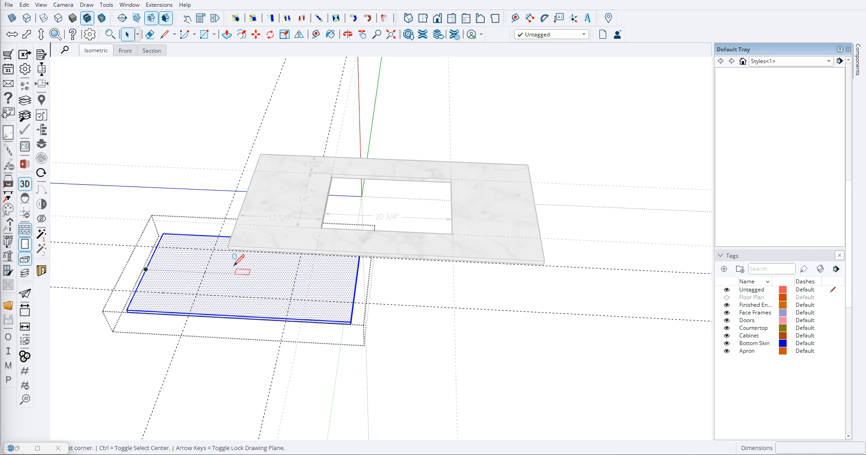
click(214, 249)
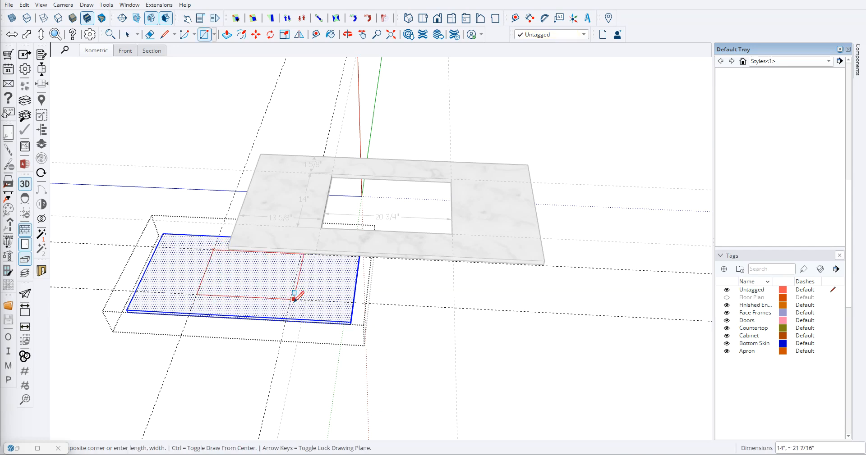
click(291, 298)
key(space)
- Push the rectangle through the countertop copy's thickness to cut the sink opening
click(243, 284)
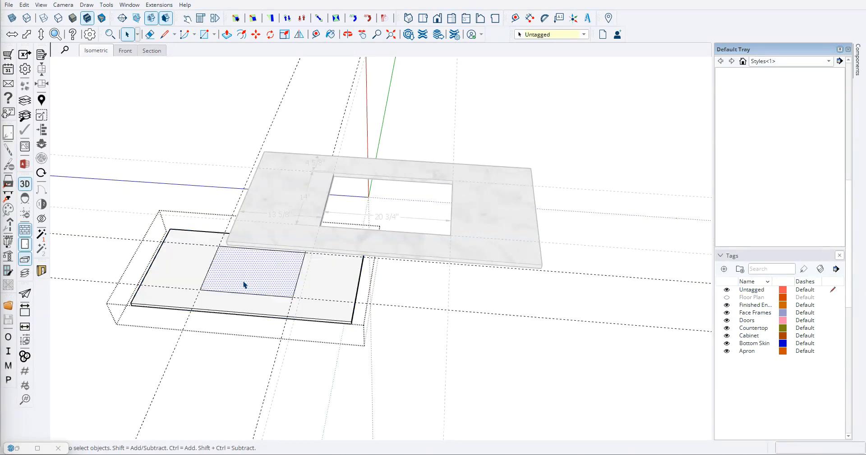
scroll(254, 285, up, 3)
scroll(257, 285, up, 2)
key(p)
drag(245, 271, 238, 281)
key(space)
scroll(244, 248, down, 2)
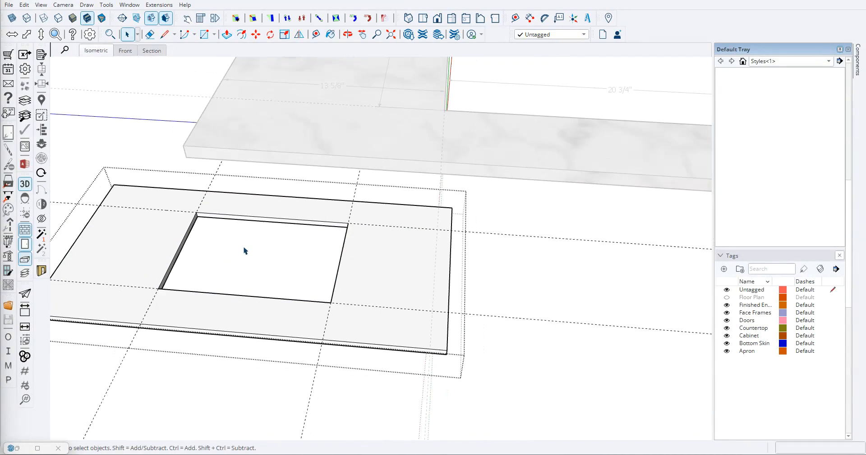
- Erase the four guides around the new sink opening and finish editing the countertop copy
key(e)
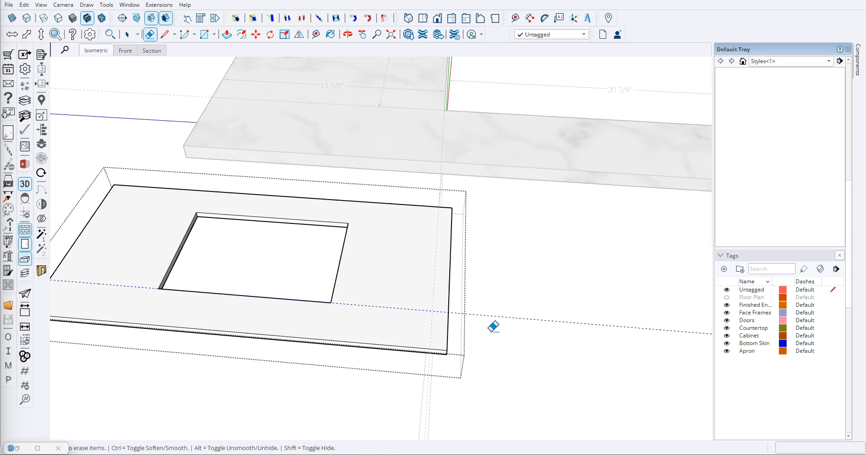
key(space)
scroll(442, 323, down, 5)
- Delete the vanity's solid countertop and move the copy with the sink cutout onto the cabinet's top, aligned at its back corner
scroll(173, 257, up, 3)
click(221, 273)
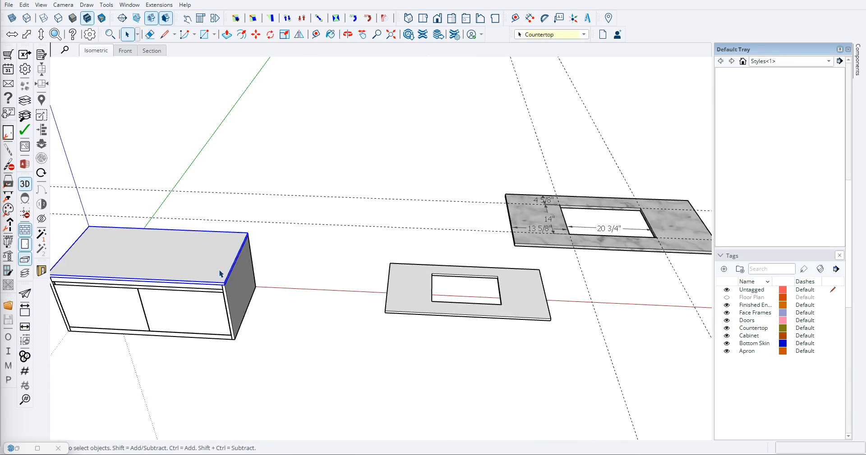
click(409, 288)
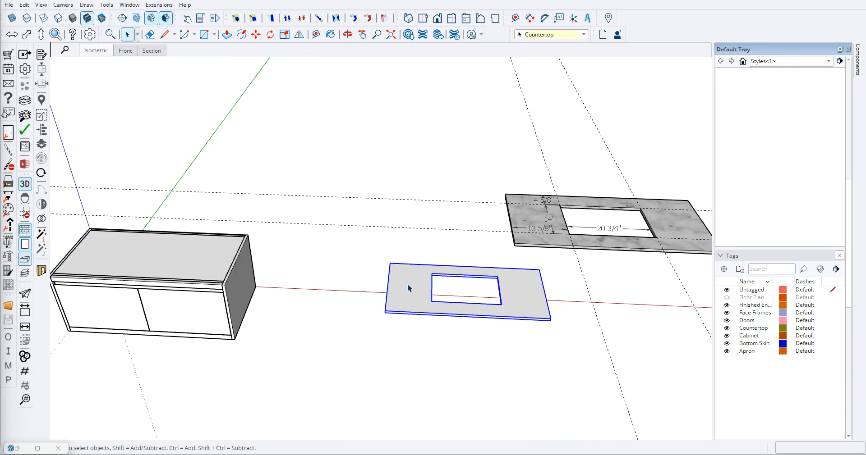
key(m)
scroll(397, 266, up, 6)
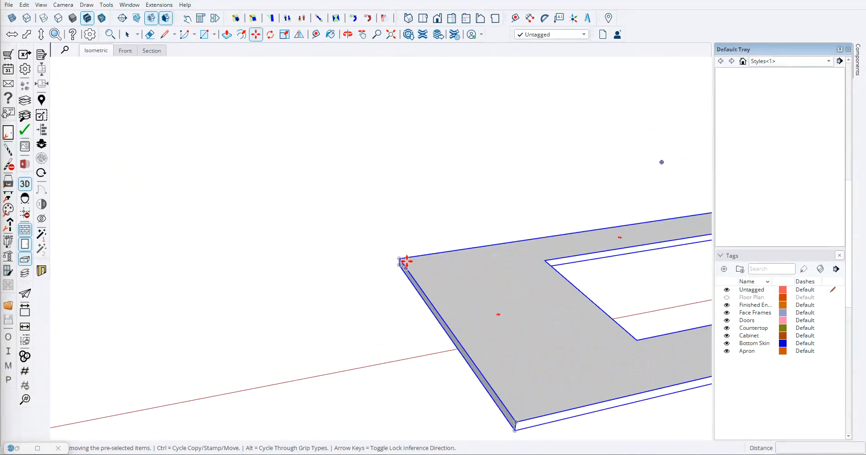
click(399, 264)
scroll(398, 265, down, 5)
scroll(309, 257, up, 5)
click(310, 257)
key(space)
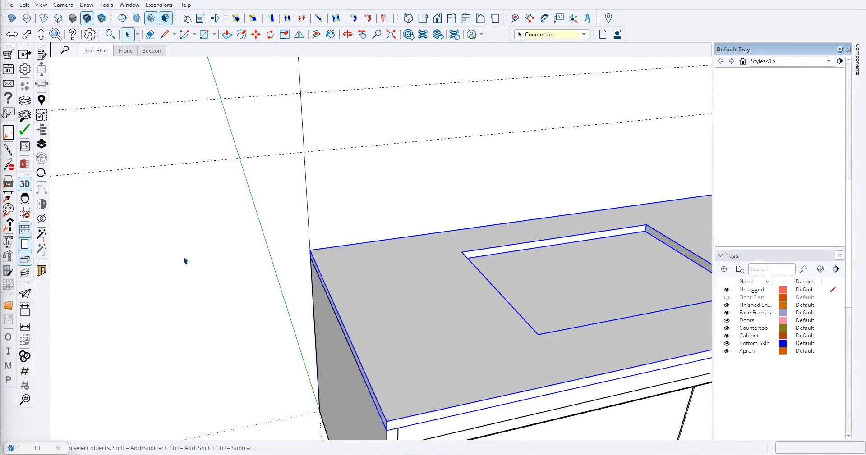
click(184, 261)
- Examine how the countertop with the sink opening sits on the vanity
scroll(187, 261, down, 3)
middle_drag(482, 270, 336, 158)
middle_drag(311, 209, 345, 356)
scroll(361, 237, down, 4)
middle_drag(361, 238, 383, 286)
scroll(384, 270, up, 4)
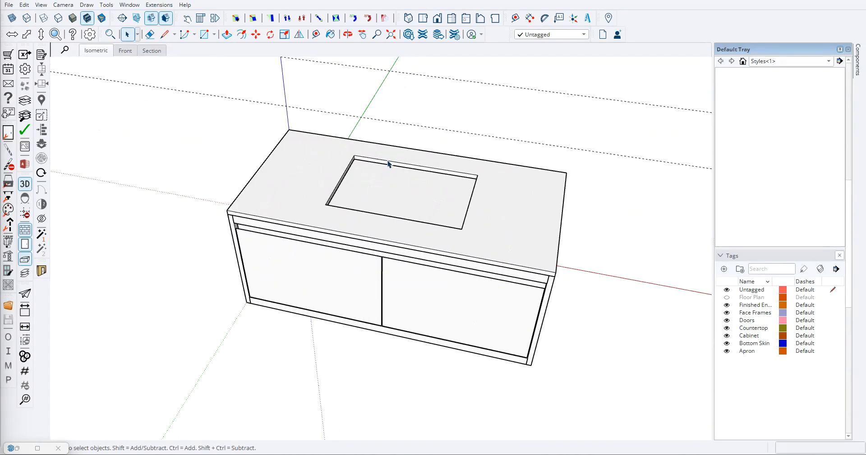
scroll(389, 224, up, 2)
middle_drag(390, 226, 369, 195)
scroll(392, 262, down, 2)
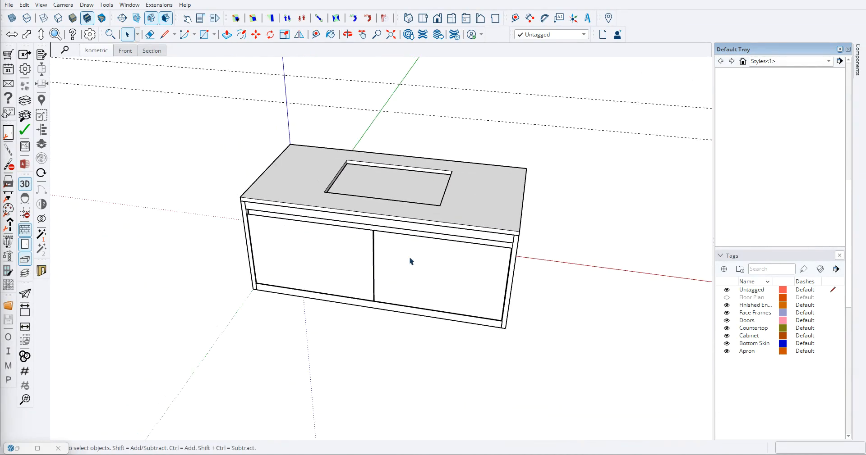
- Hide the Apron, Doors and Face Frames tags and open the cabinet's top panel for editing
click(727, 352)
click(727, 320)
click(726, 312)
middle_drag(536, 225, 413, 199)
click(396, 186)
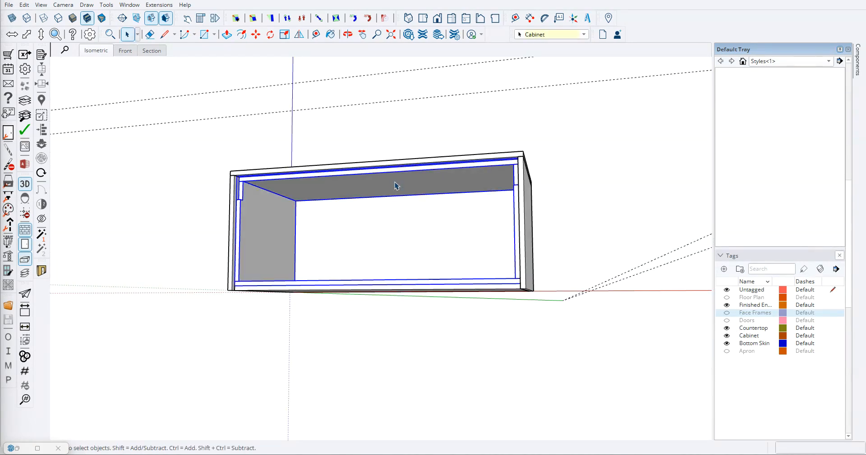
double_click(364, 194)
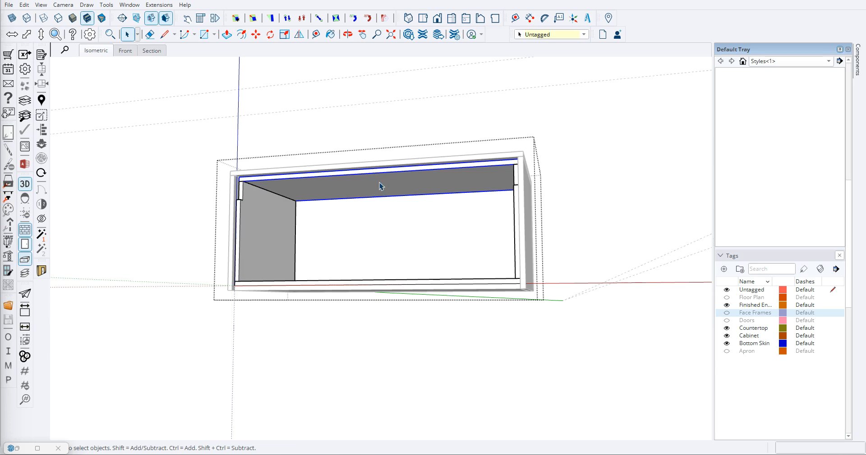
double_click(380, 185)
mouse_move(379, 183)
middle_down()
mouse_move(363, 201)
mouse_move(363, 253)
mouse_move(390, 204)
mouse_move(365, 189)
middle_up()
- Draw a rectangle on the cabinet's top panel between opposite corners of the countertop's sink opening
scroll(365, 188, up, 4)
click(337, 162)
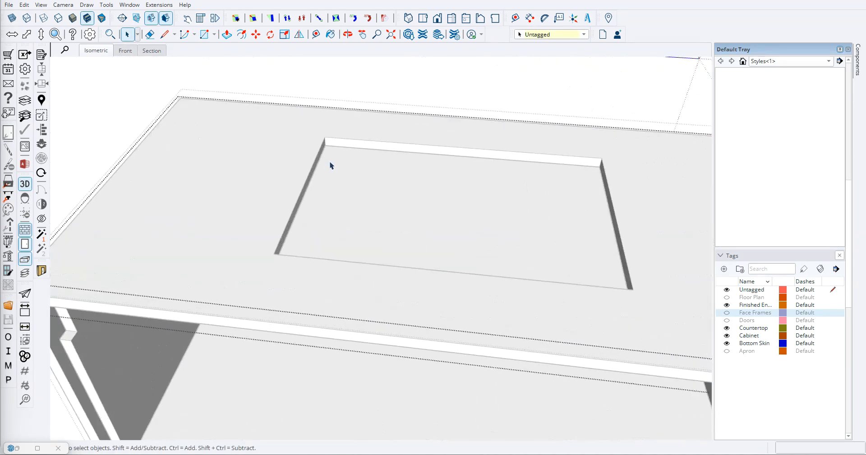
scroll(337, 162, up, 3)
key(r)
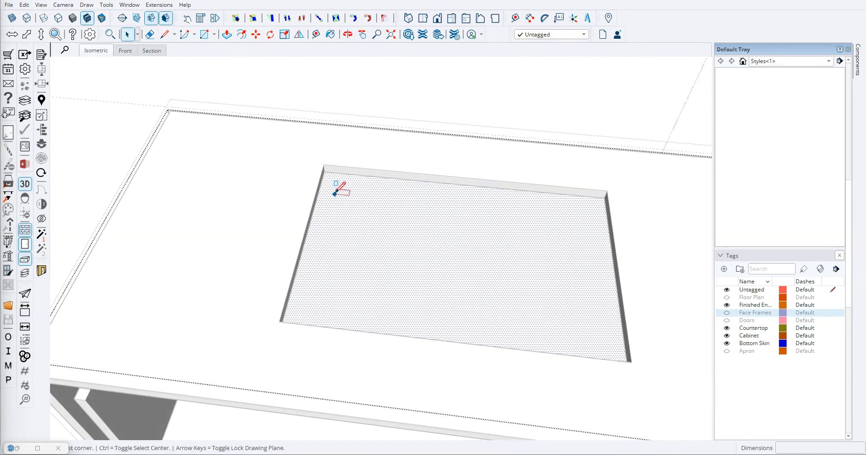
scroll(344, 188, up, 6)
click(307, 144)
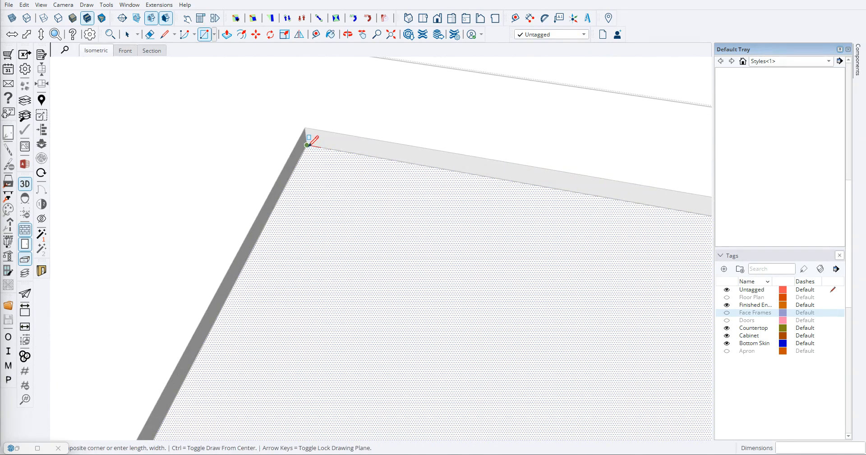
scroll(359, 199, down, 5)
middle_drag(474, 290, 579, 350)
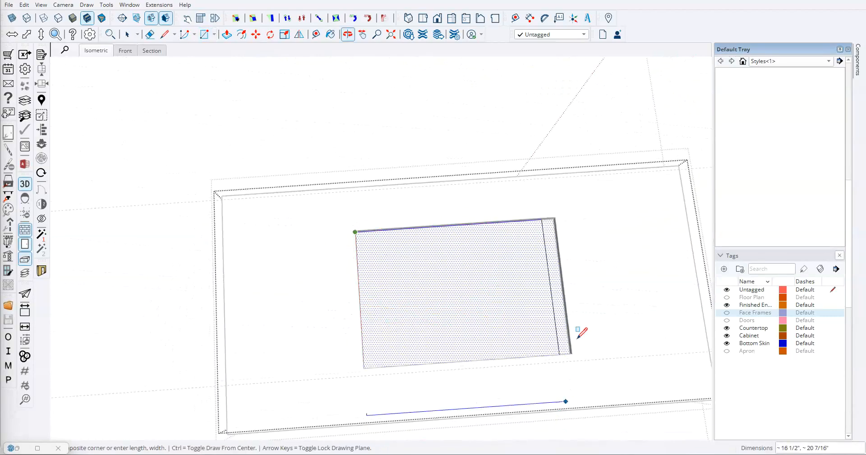
scroll(560, 354, up, 8)
scroll(560, 421, down, 3)
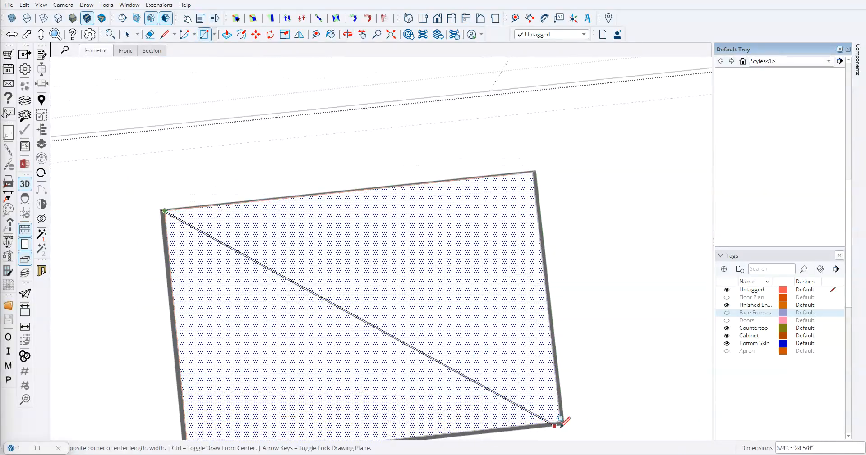
scroll(567, 415, up, 4)
click(567, 414)
- Push the rectangle 3/4 inch through the cabinet's top panel to cut the opening and finish editing the cabinet
scroll(394, 313, down, 3)
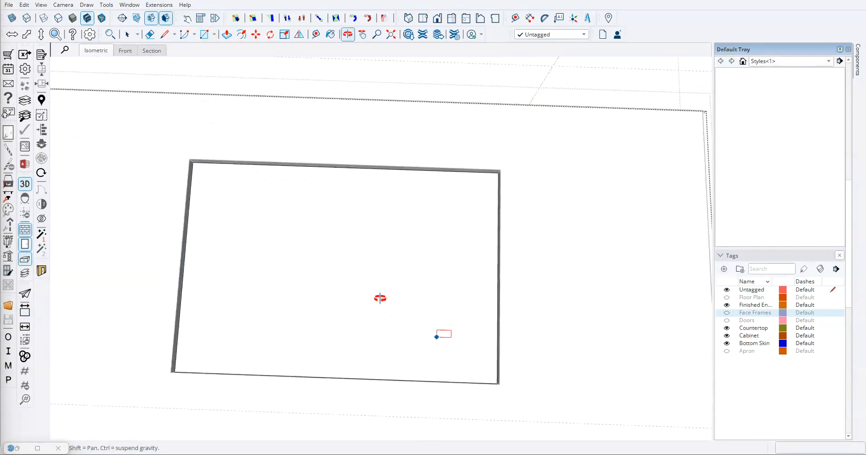
middle_drag(394, 313, 310, 225)
key(space)
click(309, 214)
key(p)
click(306, 201)
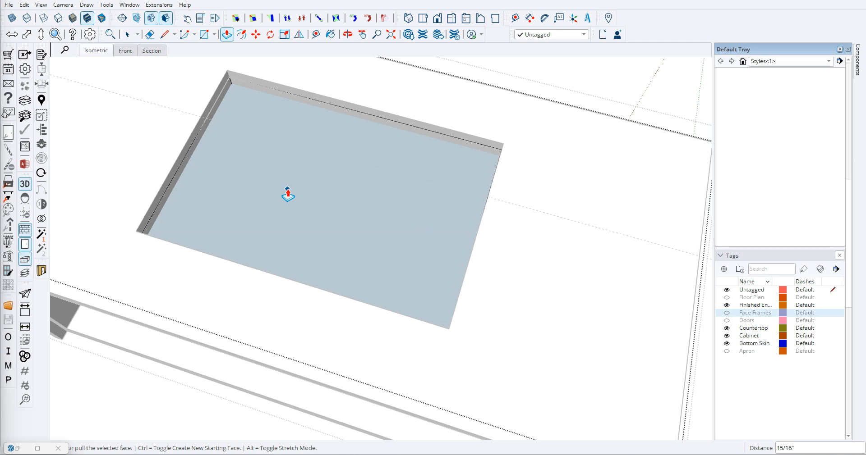
key(ctrl+z)
click(303, 187)
click(300, 191)
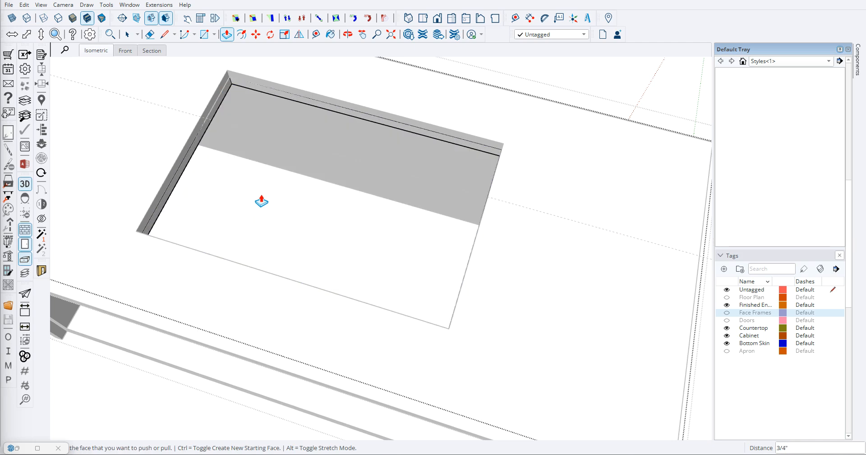
key(space)
scroll(270, 202, down, 6)
click(529, 131)
click(515, 135)
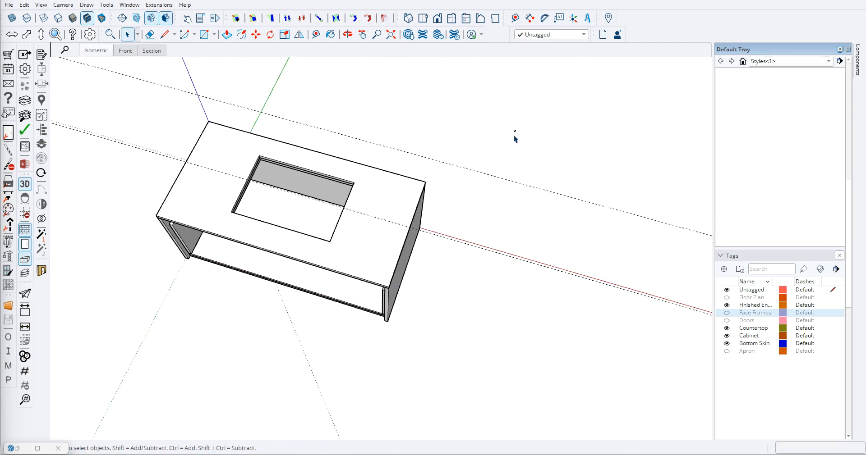
- Hide the Countertop tag and inspect the sink opening in the cabinet's top panel
middle_drag(410, 305, 337, 239)
scroll(268, 189, up, 6)
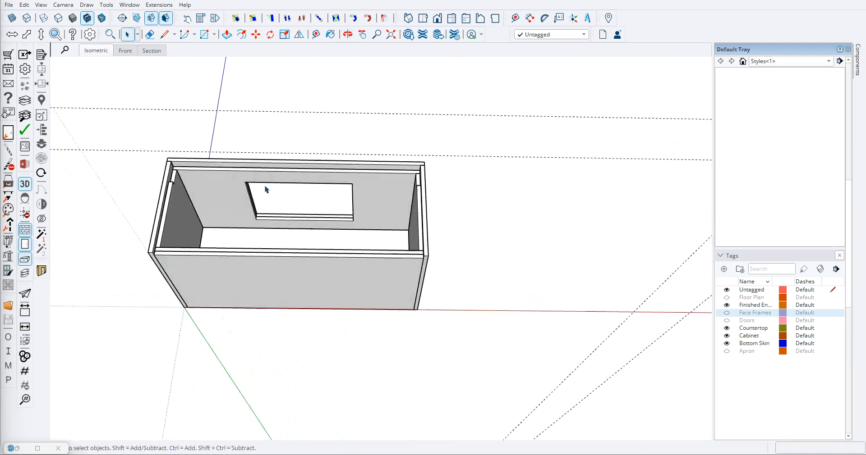
middle_drag(291, 211, 314, 269)
scroll(211, 216, up, 5)
scroll(314, 269, down, 4)
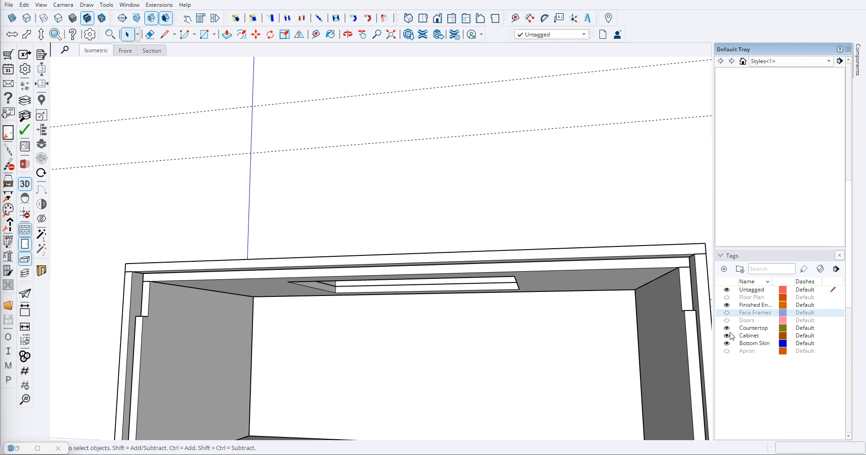
click(727, 328)
scroll(446, 203, down, 5)
middle_drag(450, 185, 411, 291)
scroll(387, 241, up, 5)
middle_drag(527, 273, 276, 192)
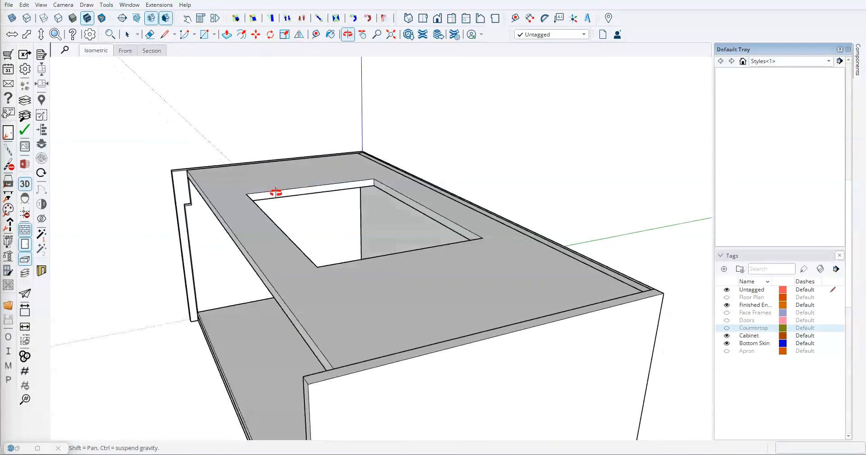
- Show the Doors, Apron, Countertop, Floor Plan and Face Frames tags
click(727, 321)
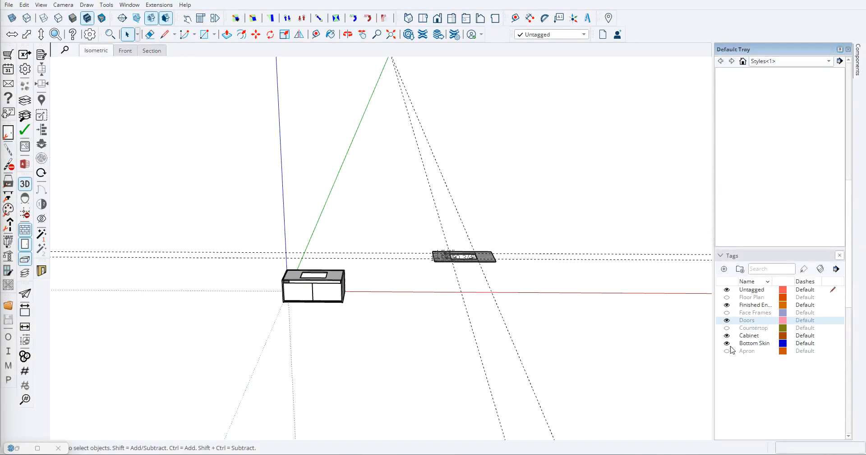
click(726, 352)
click(726, 328)
click(726, 297)
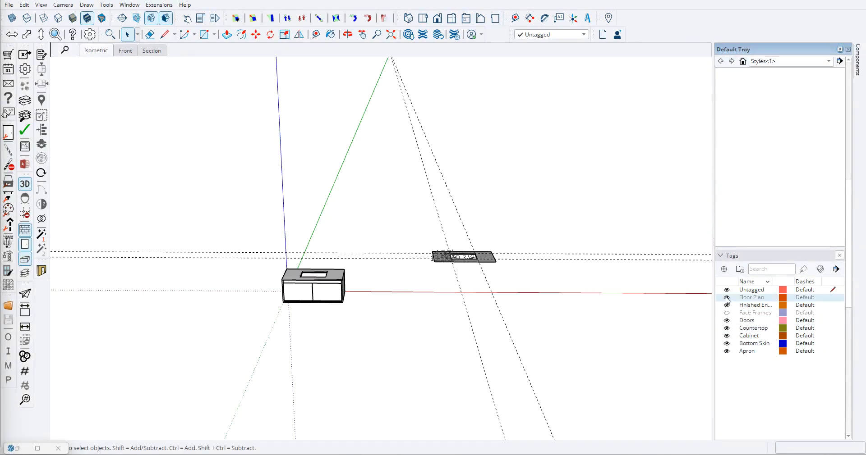
click(726, 313)
middle_drag(407, 322, 334, 293)
scroll(333, 274, up, 3)
middle_drag(230, 337, 352, 290)
scroll(352, 290, up, 5)
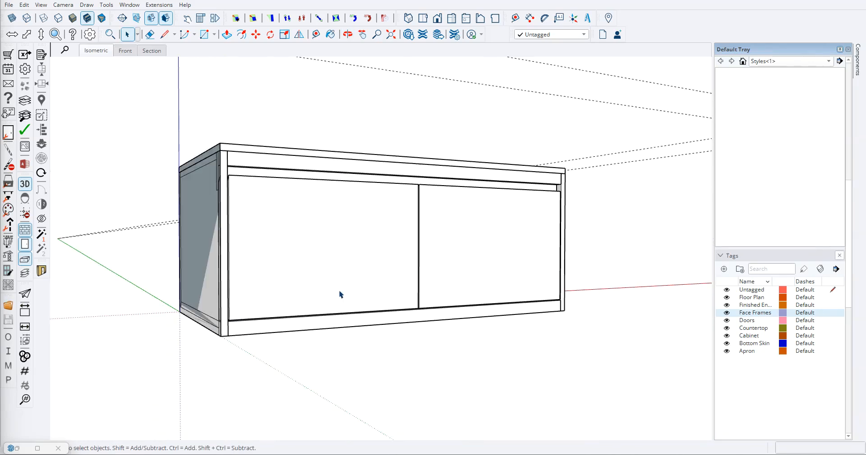
middle_drag(304, 314, 225, 309)
scroll(332, 323, down, 6)
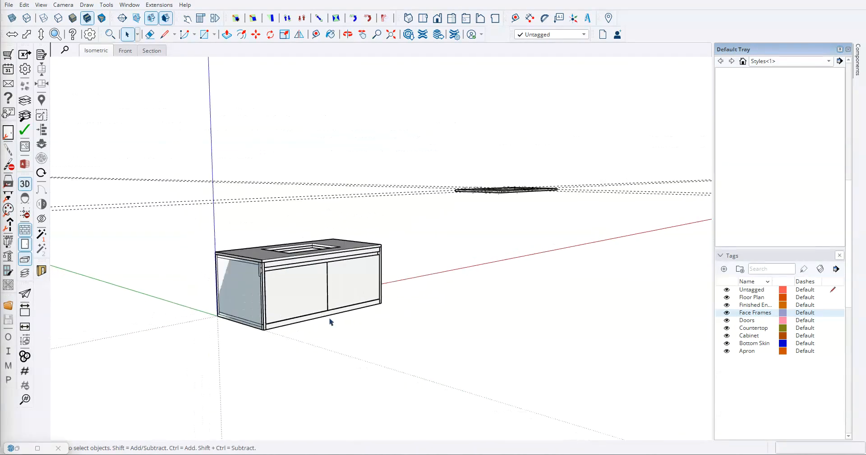
- Select the whole vanity and raise it 20 inches along the blue axis
drag(159, 201, 427, 364)
scroll(140, 315, up, 5)
key(m)
scroll(271, 309, up, 5)
click(296, 302)
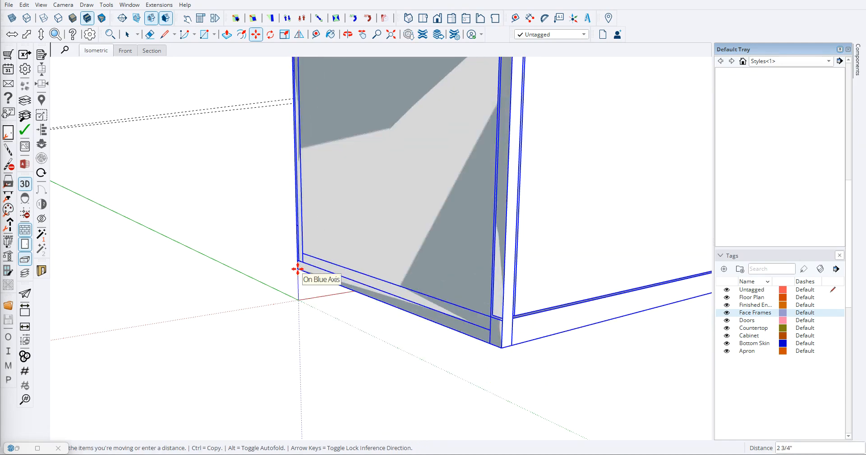
text(20)
key(Return)
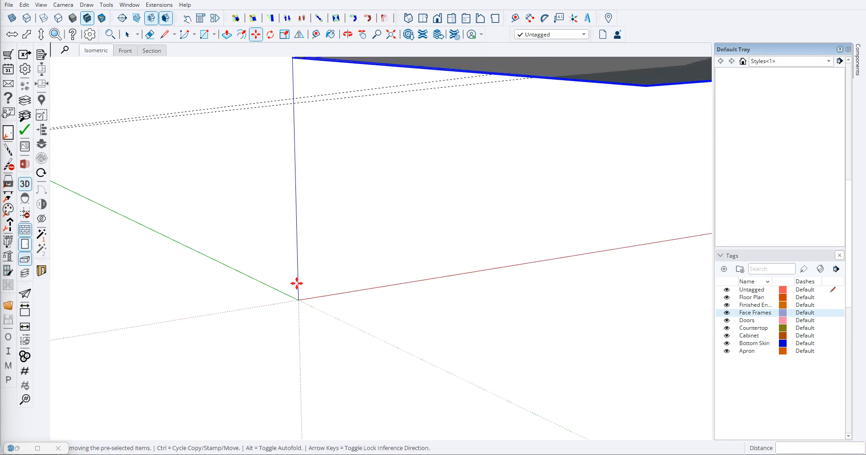
scroll(293, 287, down, 5)
key(space)
- Examine the underside and front of the raised vanity
middle_drag(325, 293, 355, 276)
scroll(296, 287, down, 5)
scroll(336, 125, down, 5)
scroll(348, 141, up, 9)
middle_drag(404, 187, 255, 51)
middle_drag(243, 246, 564, 203)
scroll(378, 268, down, 3)
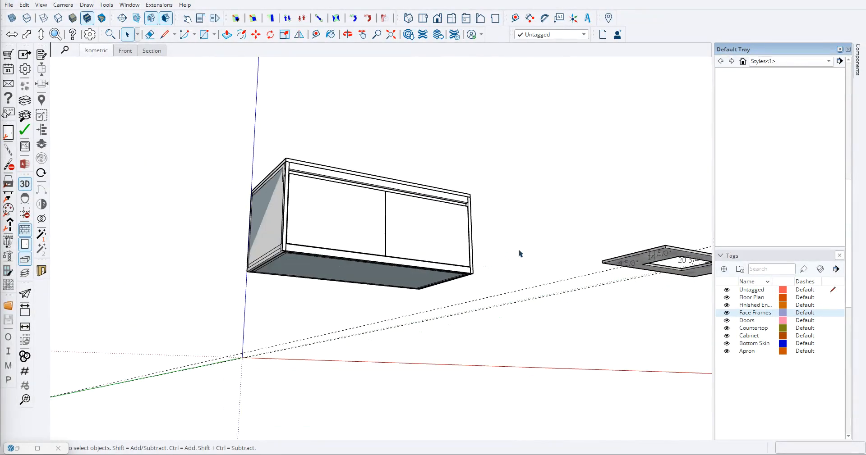
middle_drag(518, 252, 485, 295)
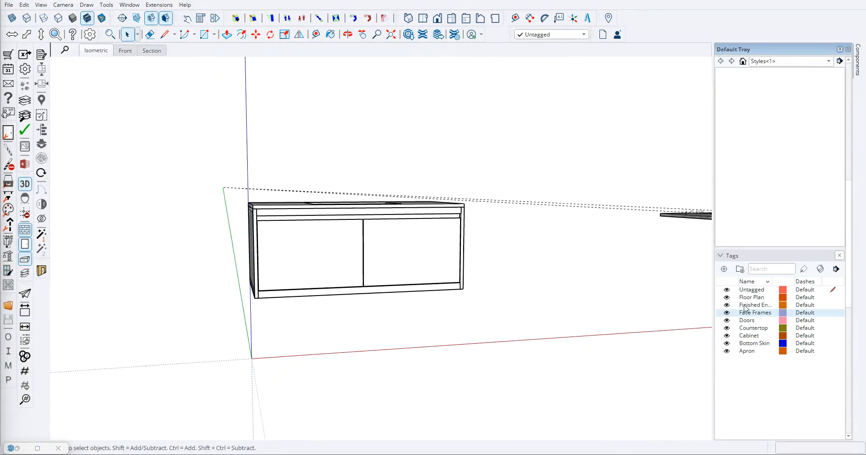
- Hide the Floor Plan tag
click(726, 297)
middle_drag(479, 270, 493, 287)
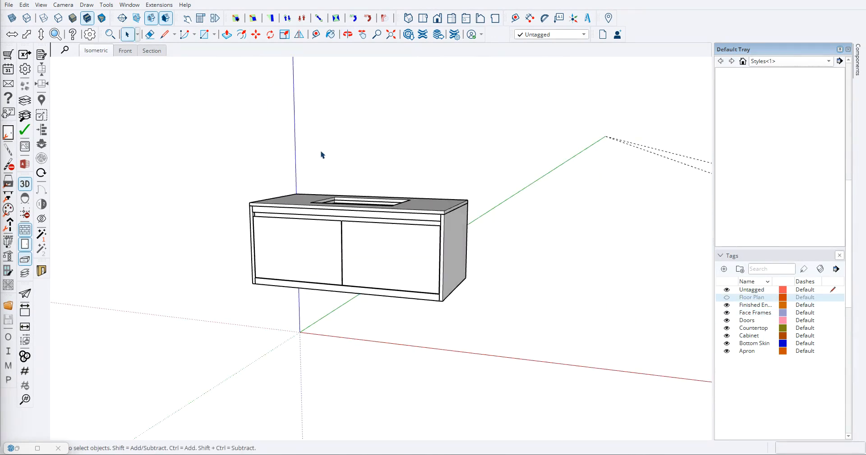
scroll(385, 212, down, 3)
scroll(429, 190, down, 2)
middle_drag(396, 220, 363, 264)
scroll(424, 207, up, 2)
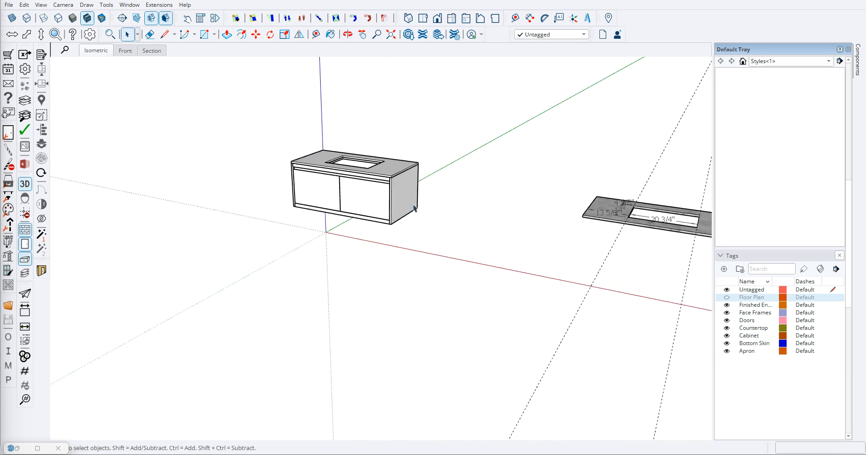
- Review the finished vanity from several angles, checking the doors, side panel, countertop and sink opening
scroll(356, 198, up, 2)
middle_drag(378, 148, 285, 157)
middle_drag(218, 167, 230, 139)
middle_drag(292, 262, 352, 119)
middle_drag(199, 204, 383, 315)
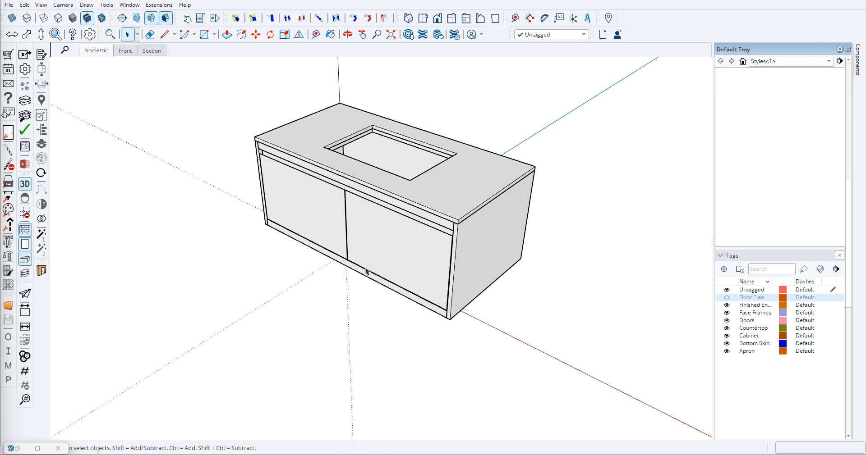
scroll(377, 294, down, 3)
scroll(431, 296, up, 4)
middle_drag(409, 325, 442, 223)
scroll(286, 286, up, 2)
scroll(275, 282, down, 3)
scroll(248, 284, down, 4)
middle_drag(247, 284, 383, 249)
scroll(384, 249, up, 4)
scroll(460, 245, down, 4)
middle_drag(460, 246, 184, 351)
scroll(350, 225, up, 5)
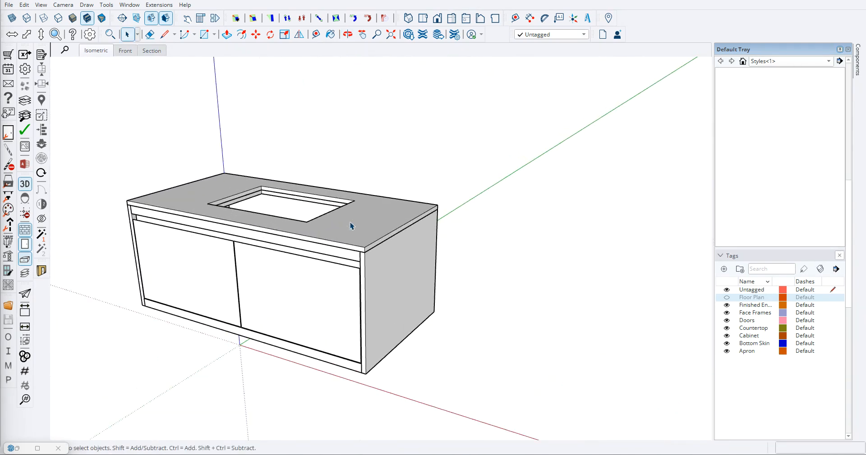
scroll(350, 226, down, 5)
middle_drag(466, 265, 311, 227)
scroll(379, 238, down, 3)
scroll(222, 234, up, 8)
scroll(225, 243, up, 2)
scroll(223, 248, down, 4)
middle_drag(323, 187, 395, 174)
scroll(401, 170, down, 4)
middle_drag(472, 137, 226, 284)
scroll(397, 237, down, 3)
scroll(403, 214, up, 1)
scroll(266, 189, up, 4)
middle_drag(263, 189, 553, 266)
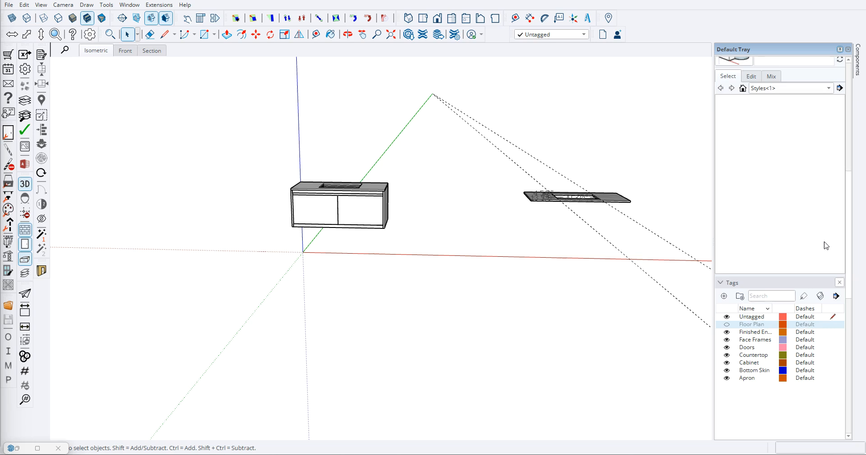
- Display the model's materials and bring the original walnut vanity into view beside the remodelled one
scroll(826, 246, down, 8)
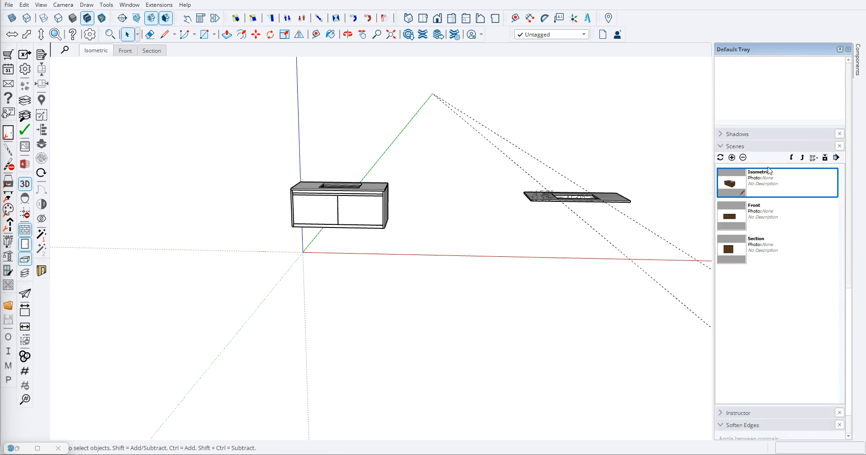
drag(849, 278, 849, 125)
click(763, 220)
click(737, 211)
scroll(508, 237, down, 8)
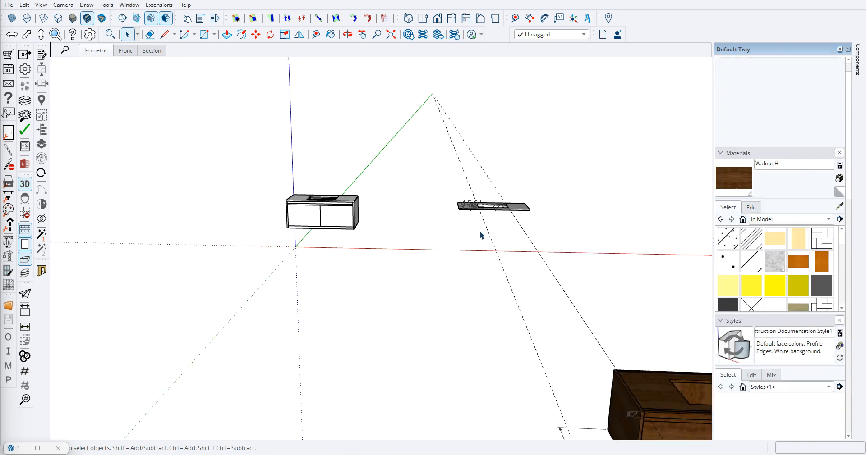
scroll(451, 300, up, 10)
middle_drag(481, 271, 374, 260)
scroll(361, 266, down, 9)
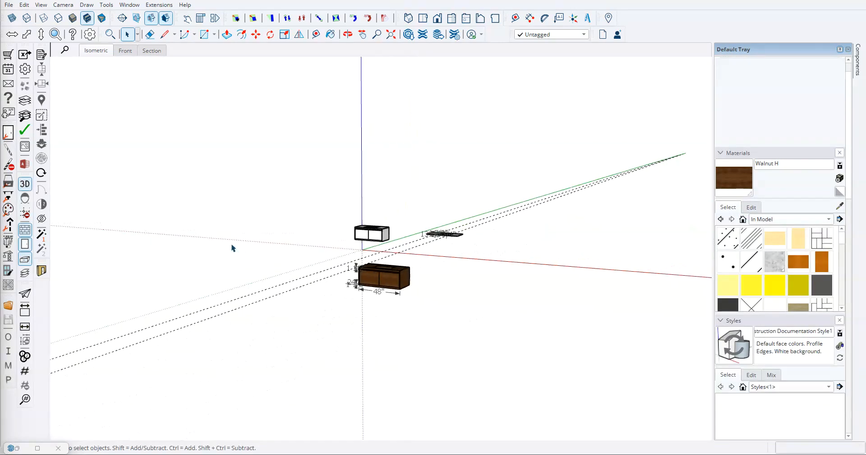
- Compare the remodelled vanity with the walnut original, and browse the Colors material collection for candidate finishes
middle_drag(242, 251, 361, 293)
scroll(799, 279, down, 5)
scroll(798, 276, down, 3)
scroll(796, 277, up, 10)
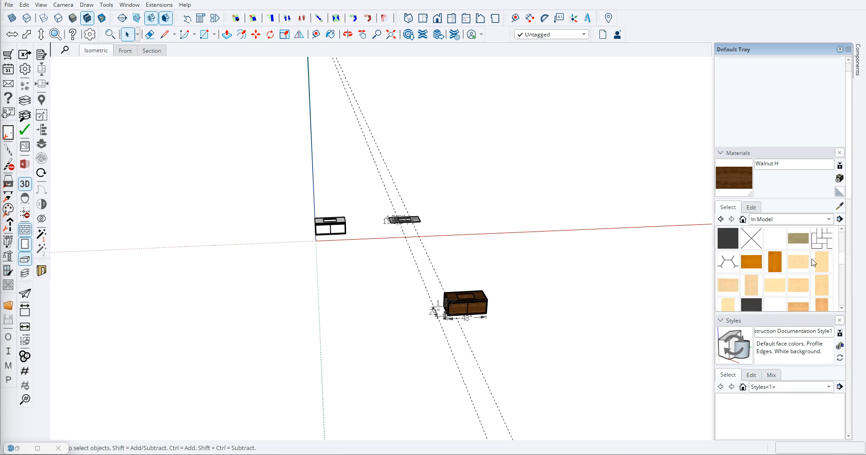
click(831, 221)
click(753, 229)
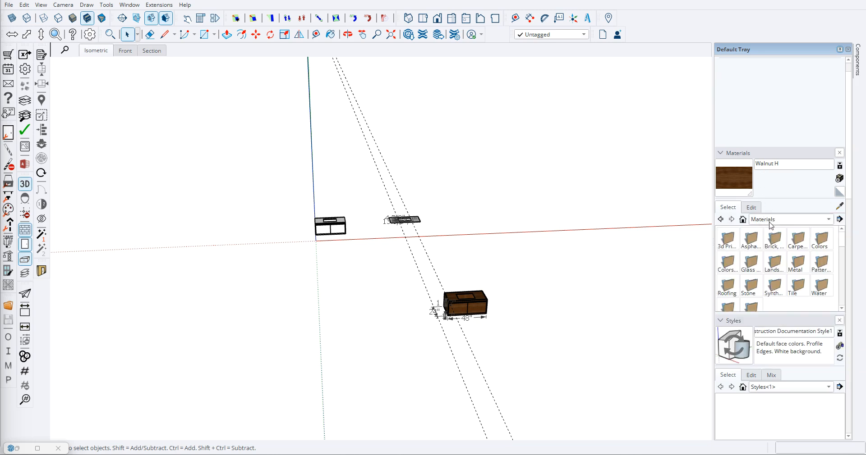
click(824, 222)
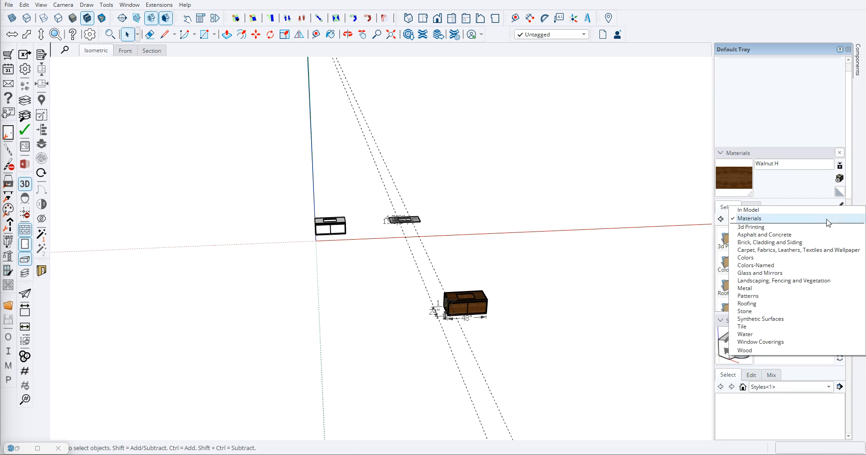
click(751, 258)
scroll(766, 262, down, 5)
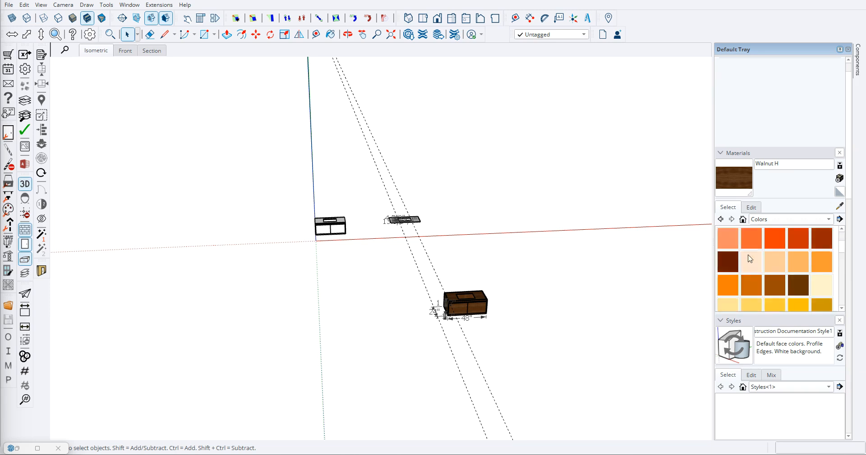
scroll(784, 270, down, 8)
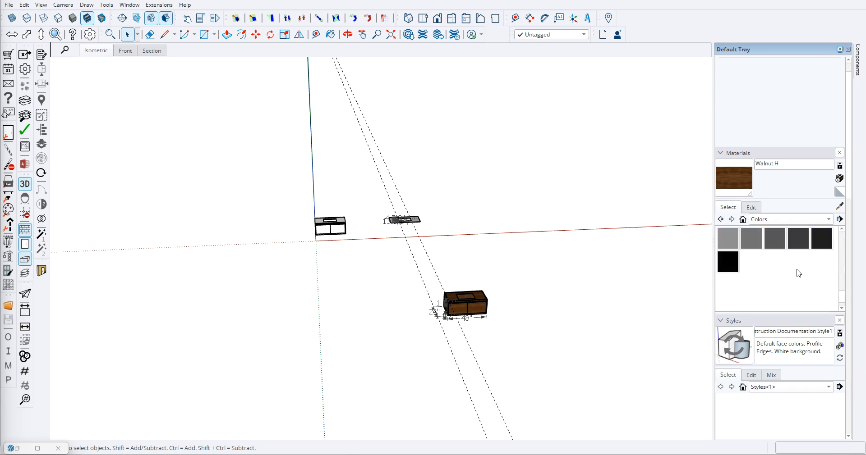
scroll(800, 270, up, 2)
- Browse the Glass and Mirrors and the Stone material collections for a countertop finish
click(827, 220)
click(750, 245)
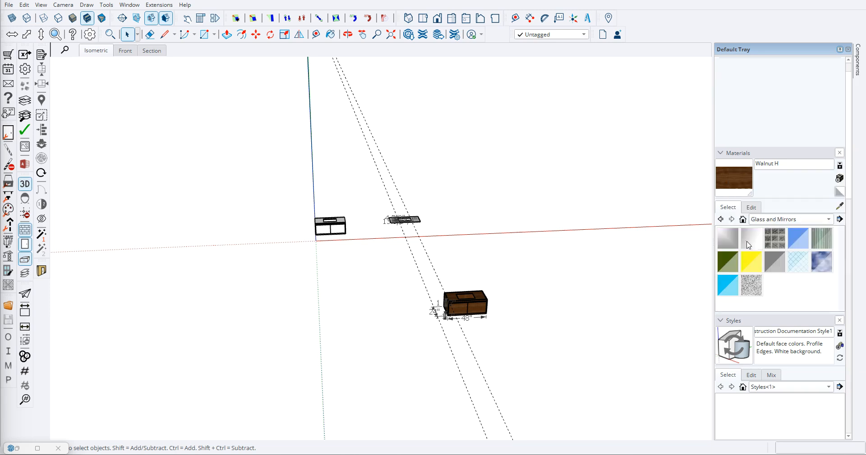
click(824, 222)
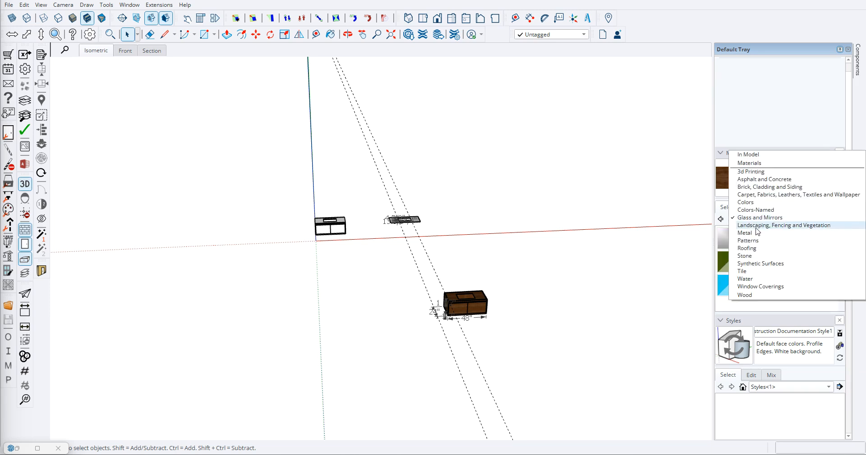
click(751, 256)
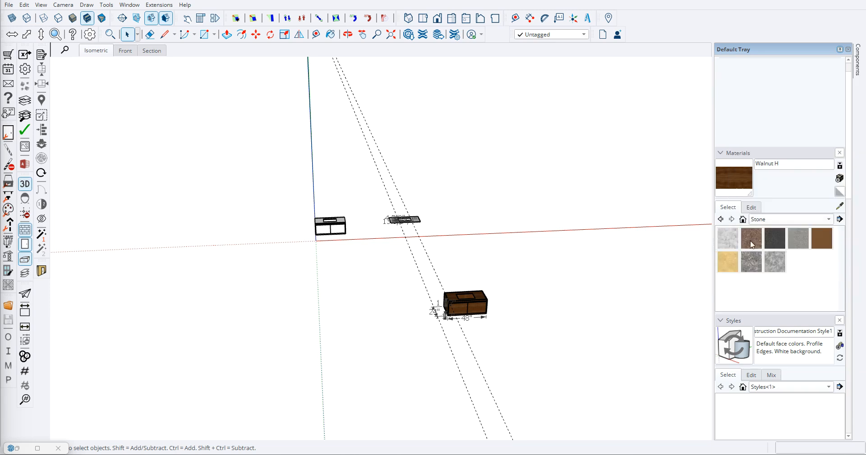
scroll(367, 231, up, 6)
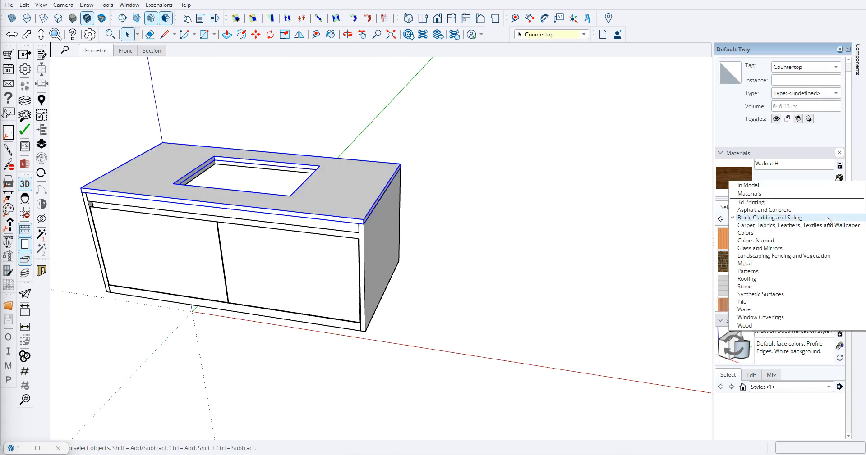
- Paint the remodelled vanity's countertop with Carrera Marble from the Stone collection
click(766, 311)
click(727, 239)
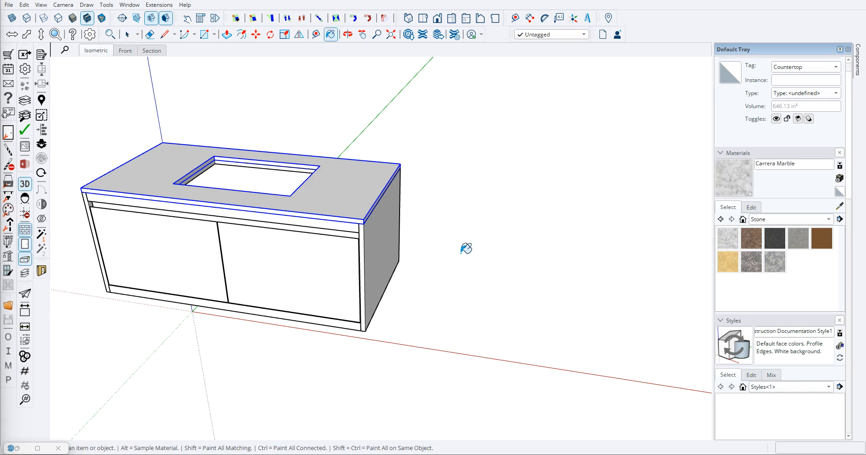
click(348, 187)
key(space)
click(425, 273)
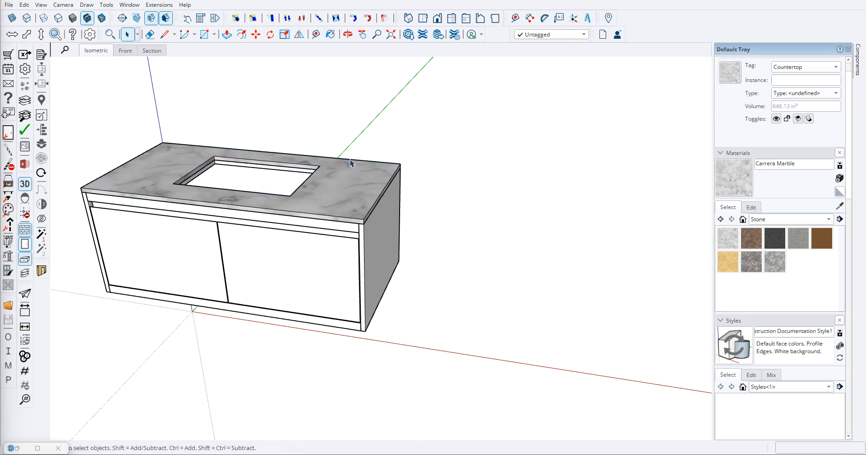
- Examine the marble texture on the countertop, its edges and the sink opening from several angles
middle_drag(365, 174, 302, 103)
middle_drag(352, 187, 508, 183)
mouse_move(167, 211)
shift+middle_down()
mouse_move(437, 191)
mouse_move(402, 169)
mouse_move(255, 159)
mouse_move(514, 278)
shift+middle_up()
scroll(247, 170, down, 5)
scroll(294, 170, up, 5)
middle_drag(294, 170, 352, 208)
scroll(354, 212, up, 3)
mouse_move(451, 198)
middle_down()
mouse_move(331, 205)
mouse_move(450, 198)
middle_up()
scroll(329, 204, up, 3)
scroll(329, 204, down, 6)
middle_drag(293, 193, 499, 197)
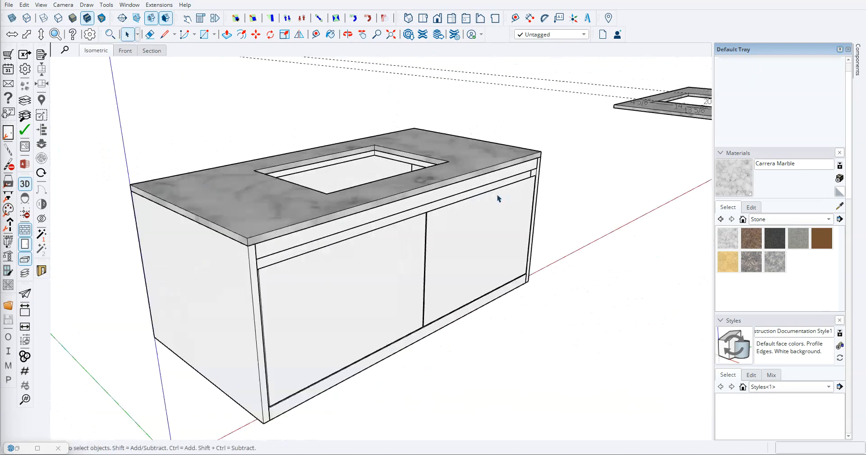
scroll(373, 223, up, 3)
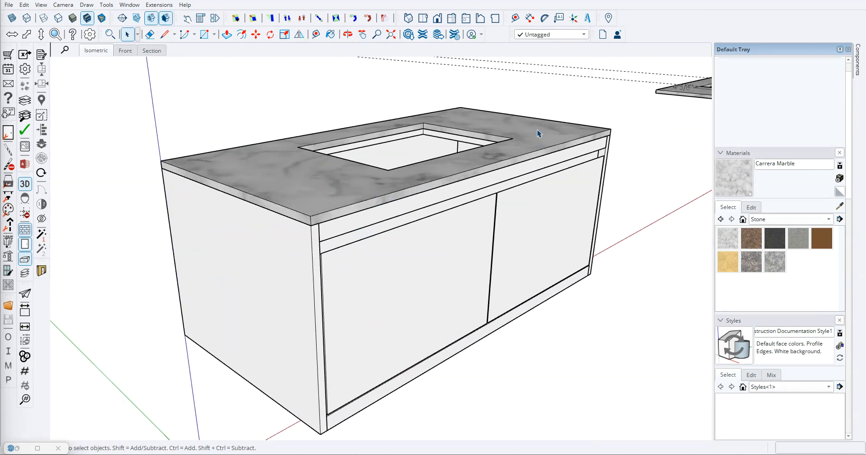
scroll(528, 148, down, 3)
middle_drag(418, 146, 347, 190)
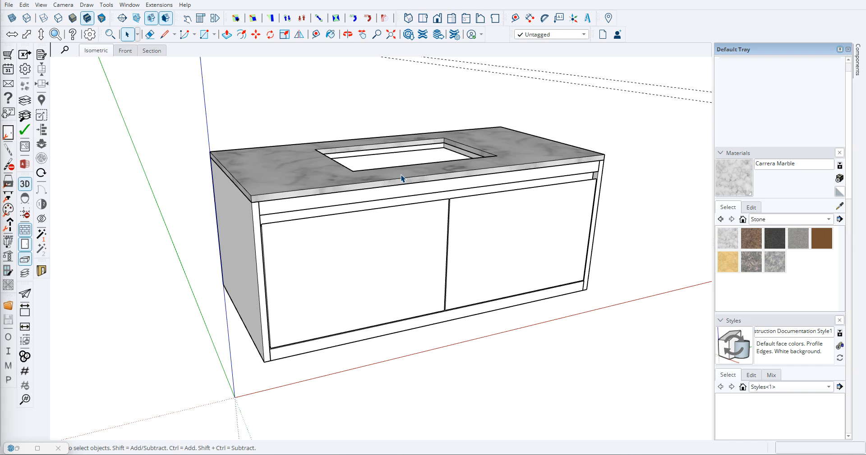
scroll(402, 217, down, 4)
middle_drag(407, 254, 403, 236)
scroll(403, 251, up, 5)
scroll(400, 217, down, 5)
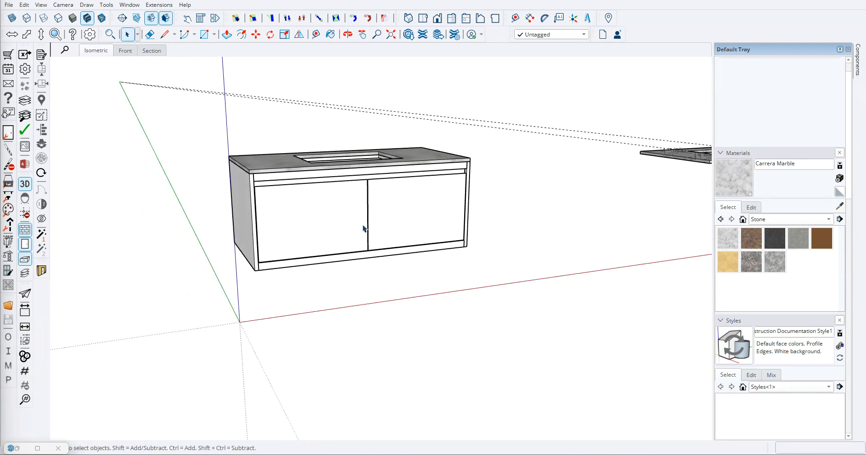
- Look through the Wood material collection, and return to the materials already in the model
click(827, 220)
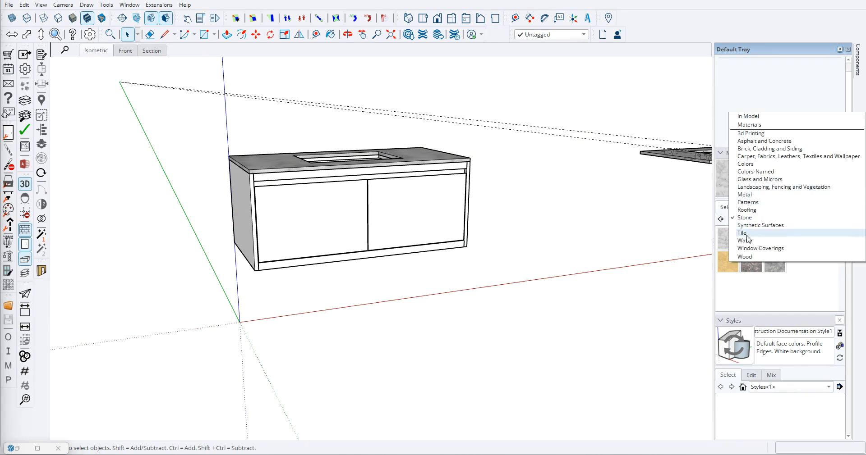
click(752, 258)
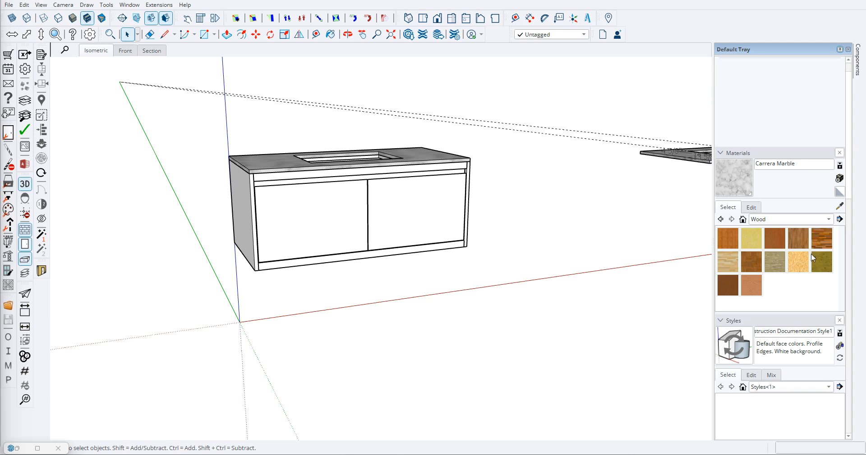
scroll(301, 232, up, 3)
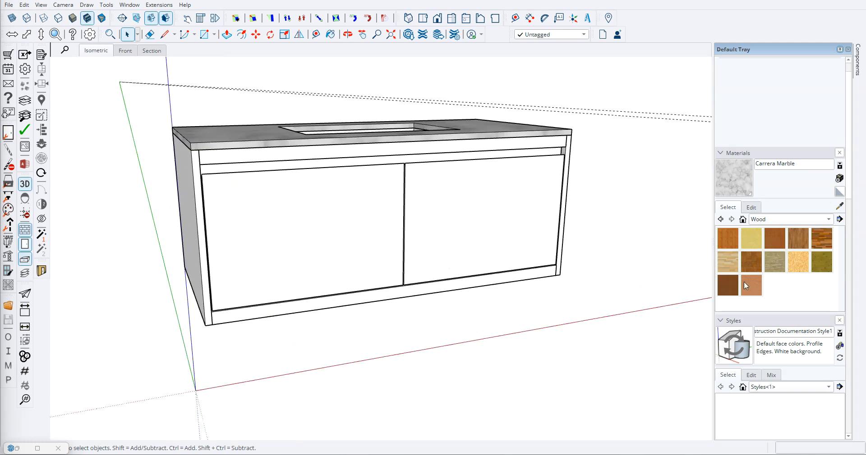
scroll(297, 188, down, 3)
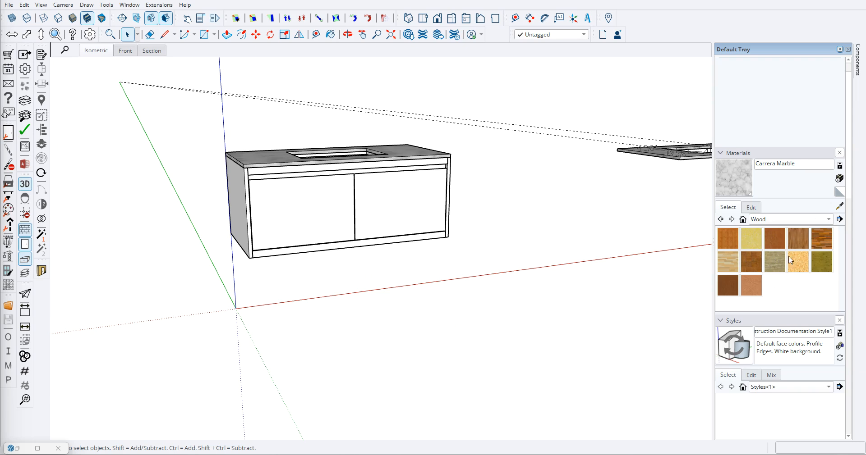
click(829, 220)
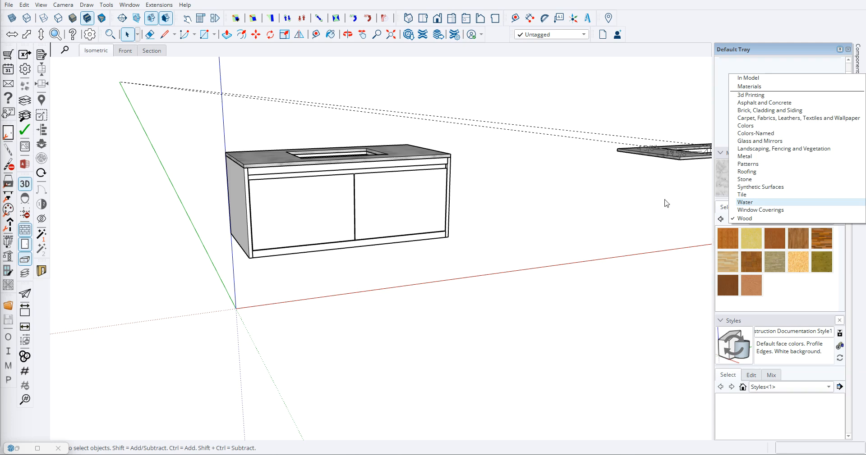
click(802, 220)
click(828, 220)
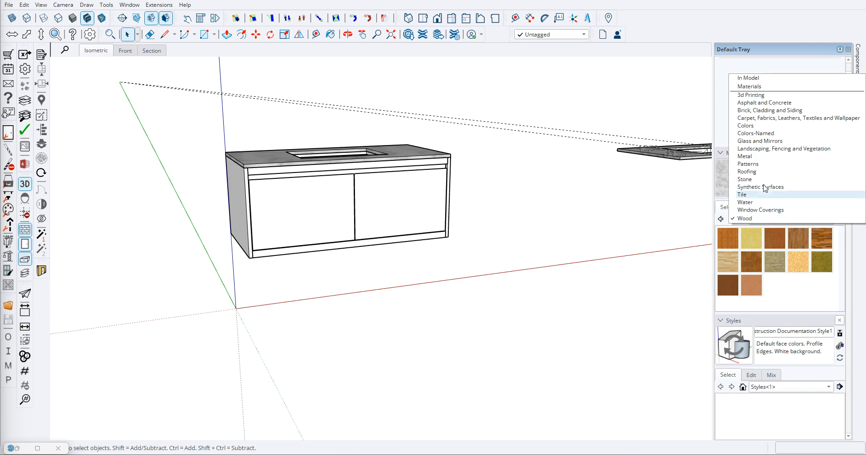
click(753, 82)
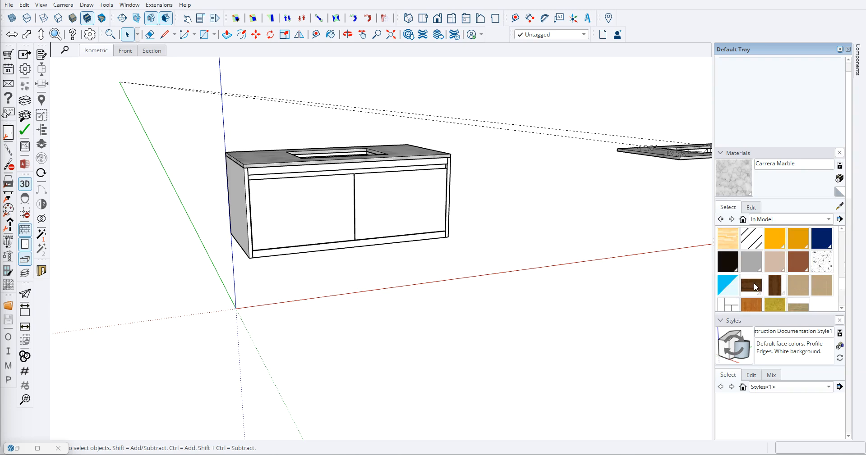
- Paint the two doors with Walnut H and cover the cabinet's outer side panels in walnut
click(753, 286)
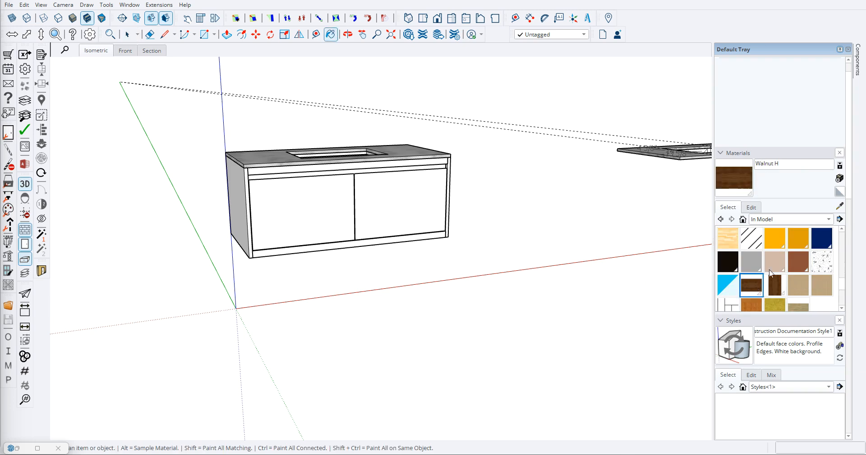
click(777, 283)
click(333, 206)
click(378, 203)
scroll(336, 239, up, 7)
scroll(342, 205, down, 4)
mouse_move(329, 208)
middle_down()
mouse_move(361, 196)
mouse_move(207, 183)
middle_up()
click(207, 184)
middle_drag(479, 183, 483, 193)
click(440, 168)
middle_drag(347, 141, 386, 112)
scroll(385, 115, up, 3)
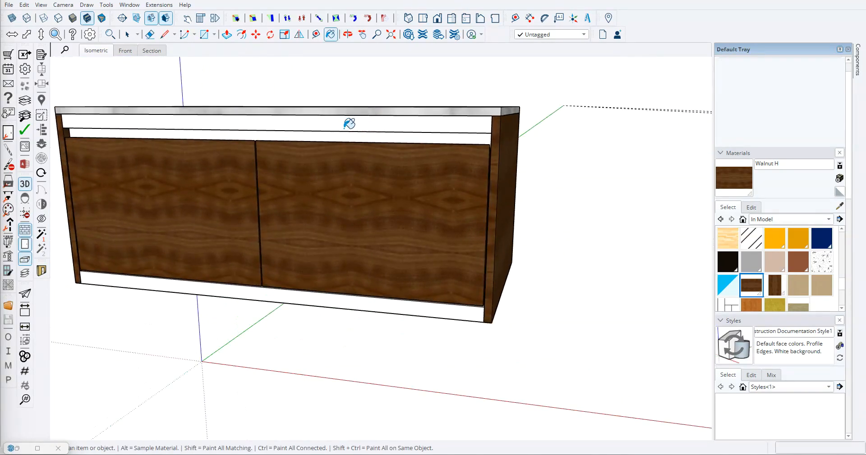
- Paint the cabinet's upper and lower front rails with Walnut V
click(347, 124)
mouse_move(356, 229)
middle_down()
mouse_move(425, 217)
mouse_move(428, 135)
middle_up()
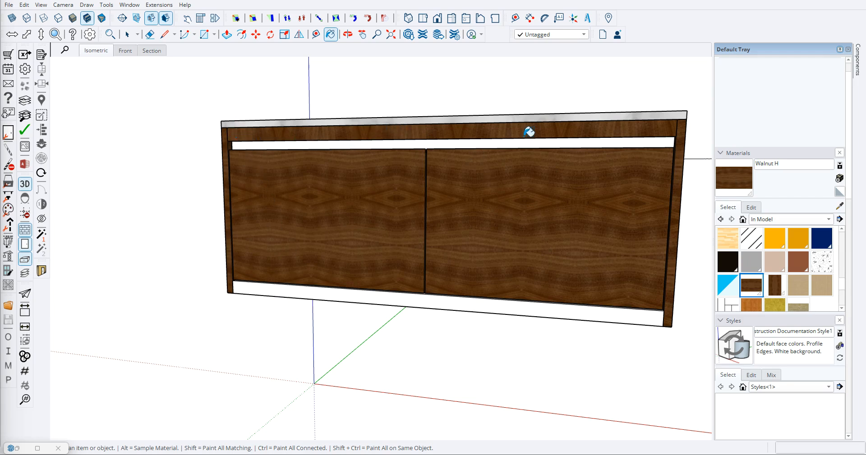
click(778, 290)
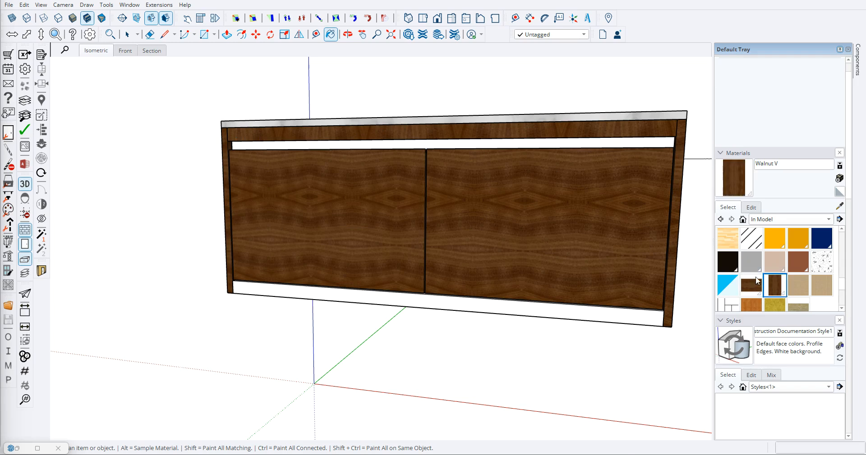
click(482, 130)
click(421, 299)
mouse_move(265, 312)
middle_down()
mouse_move(423, 233)
mouse_move(380, 195)
mouse_move(290, 275)
middle_up()
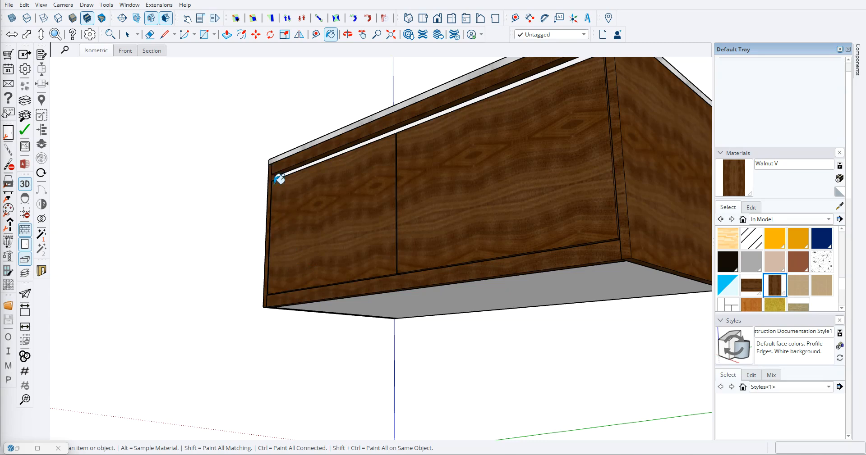
- Paint the underside of the cabinet with Walnut V
middle_drag(264, 223, 412, 284)
scroll(206, 313, down, 5)
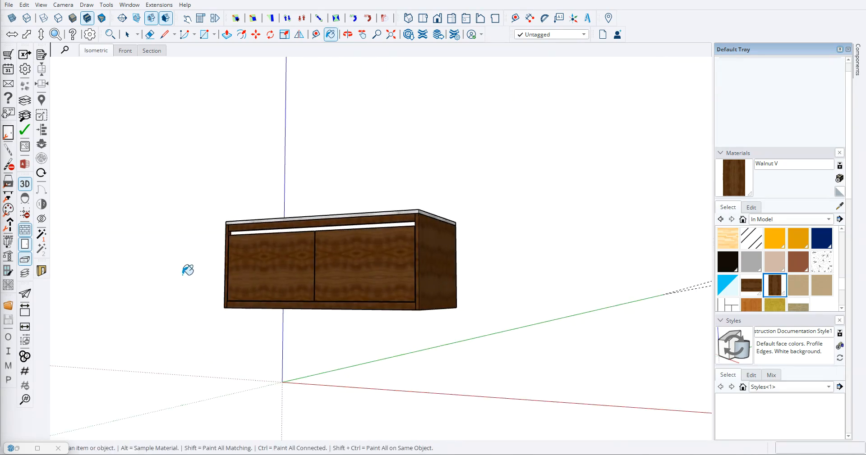
scroll(271, 360, up, 5)
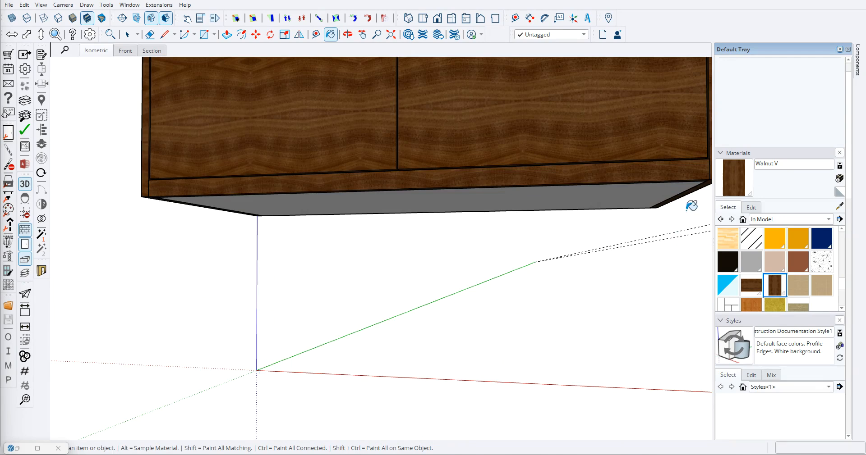
middle_drag(238, 382, 241, 438)
scroll(255, 375, down, 5)
middle_drag(357, 302, 349, 258)
scroll(406, 255, up, 1)
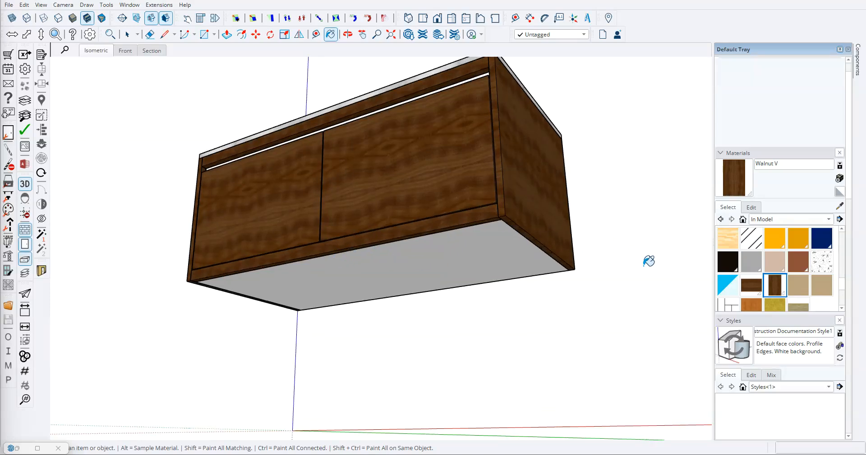
click(424, 257)
middle_drag(365, 295, 655, 297)
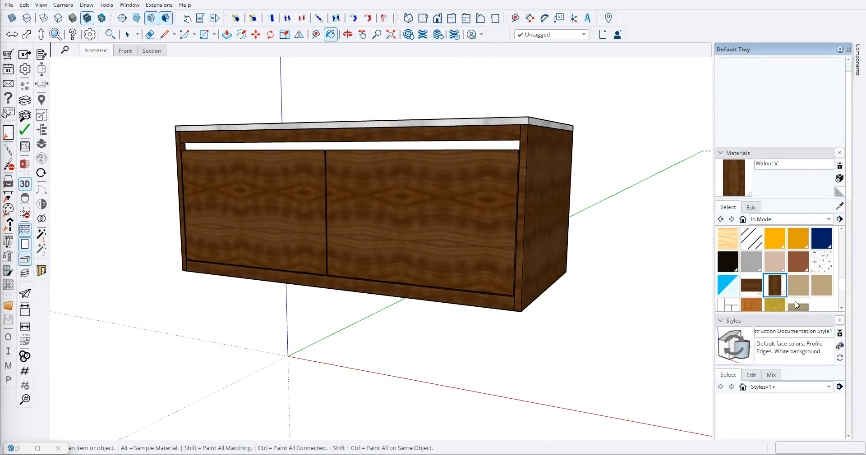
- Remove both doors from the cabinet front to expose the interior
scroll(838, 245, up, 2)
key(space)
click(297, 219)
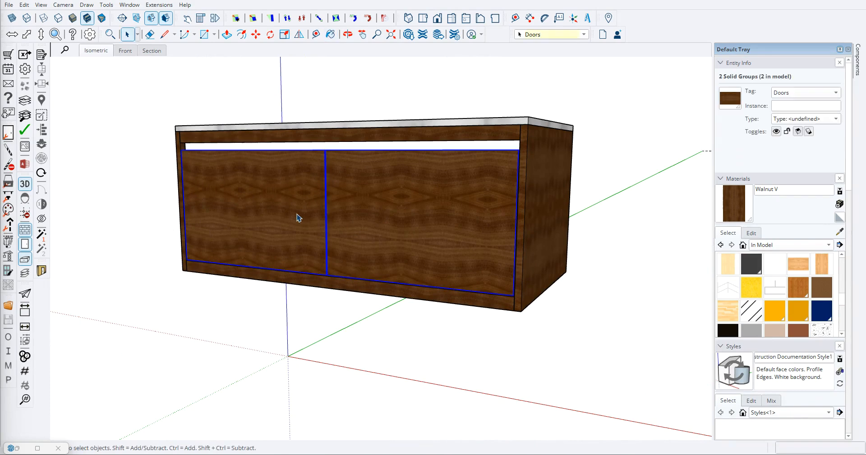
key(Delete)
- Paint the cabinet's interior panels and the recessed upper front rail with Walnut V
key(b)
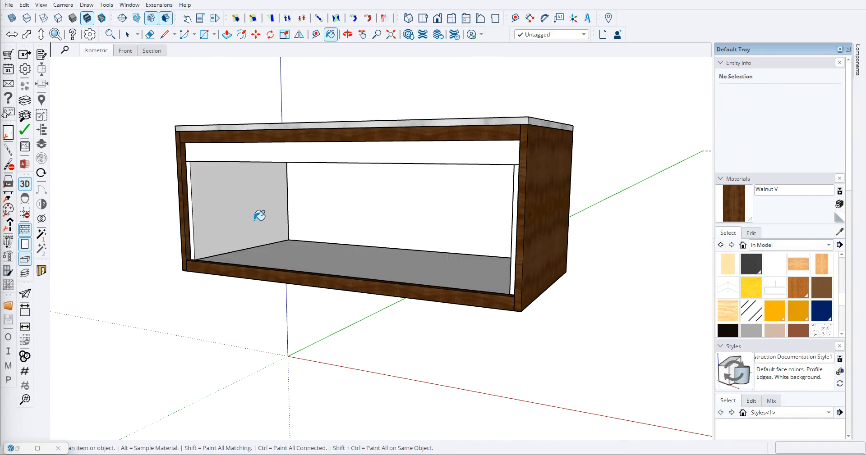
click(245, 220)
mouse_move(307, 204)
middle_down()
mouse_move(442, 251)
mouse_move(526, 135)
mouse_move(460, 91)
mouse_move(464, 119)
middle_up()
click(460, 139)
mouse_move(421, 168)
middle_down()
mouse_move(304, 162)
mouse_move(130, 230)
mouse_move(235, 264)
mouse_move(259, 285)
mouse_move(495, 297)
middle_up()
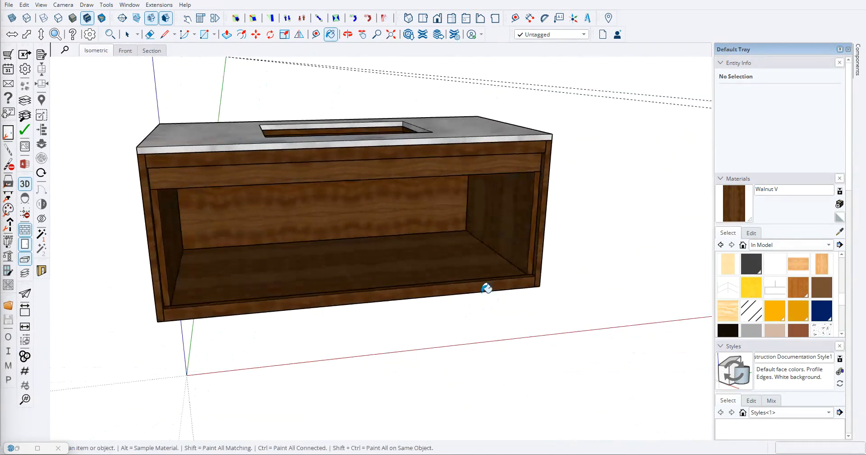
middle_drag(484, 270, 567, 192)
scroll(391, 248, up, 5)
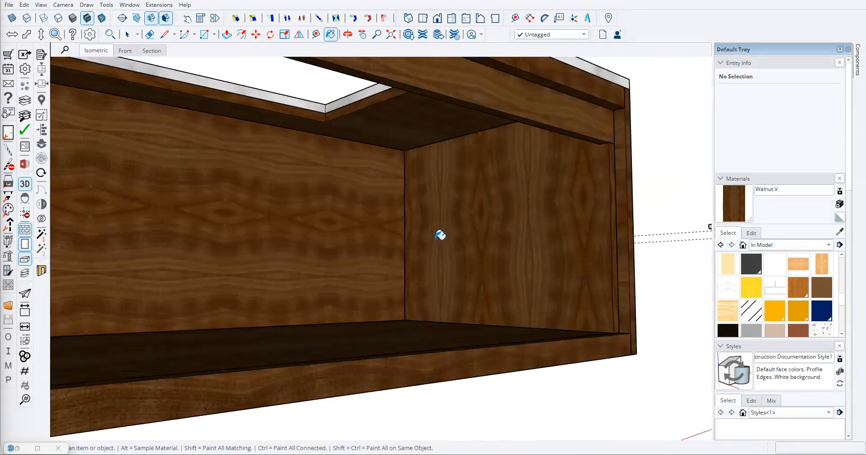
- Restore both doors on the vanity cabinet's front
scroll(441, 236, down, 8)
mouse_move(513, 257)
middle_down()
mouse_move(280, 256)
mouse_move(527, 316)
middle_up()
key(space)
mouse_move(375, 256)
middle_down()
mouse_move(201, 319)
mouse_move(192, 334)
middle_up()
scroll(379, 255, up, 5)
scroll(392, 266, down, 4)
scroll(374, 199, up, 10)
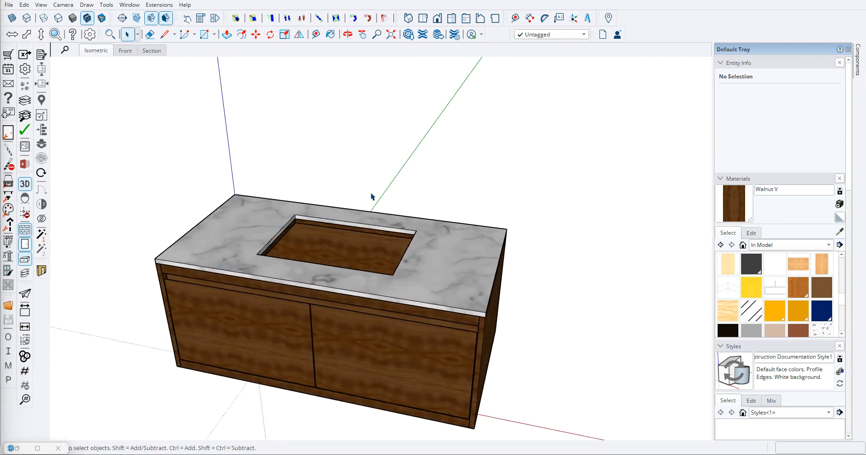
- Examine the painted walnut vanity and marble top from the front, the side and above
scroll(246, 257, down, 3)
middle_drag(205, 199, 399, 234)
scroll(413, 235, down, 4)
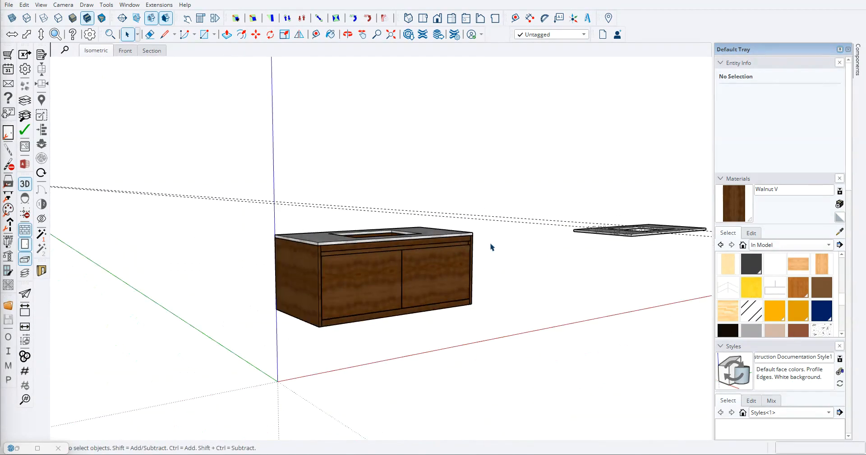
scroll(509, 217, down, 3)
key(e)
middle_drag(551, 181, 414, 174)
scroll(408, 264, up, 3)
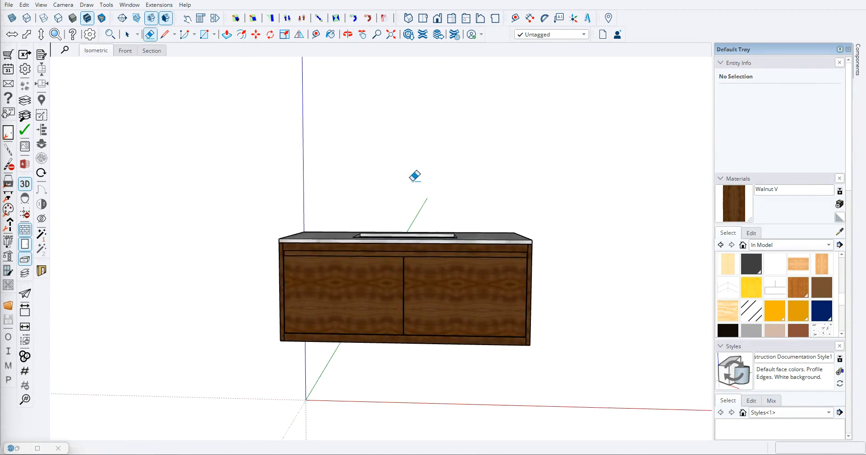
scroll(356, 212, down, 2)
middle_drag(342, 201, 363, 186)
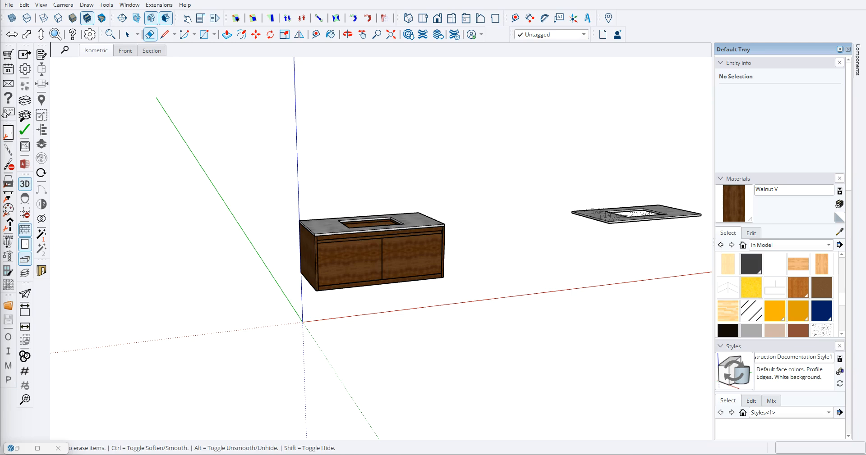
- Open Component Finder and browse the APPLIANCES, Cabinets, Doors and Drawers folders of the NON PARAMETRIC SKETCHUP 3D - LIBRARY
mouse_move(0, 51)
mouse_down()
mouse_move(235, 115)
mouse_move(276, 103)
mouse_up()
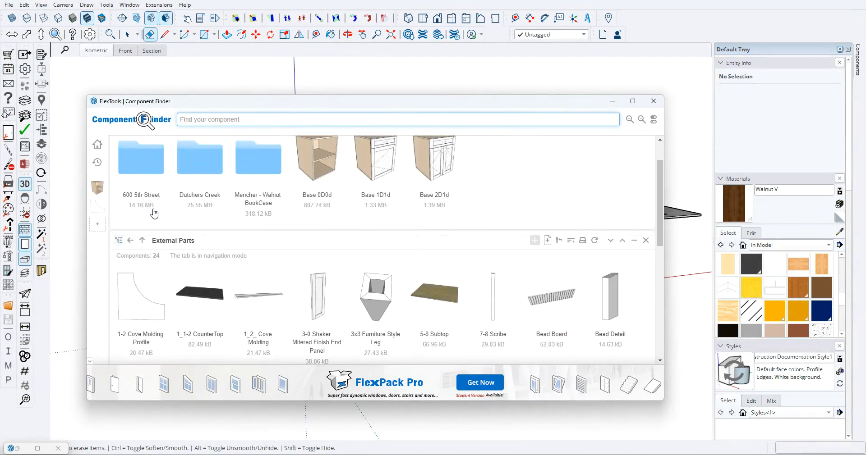
click(142, 241)
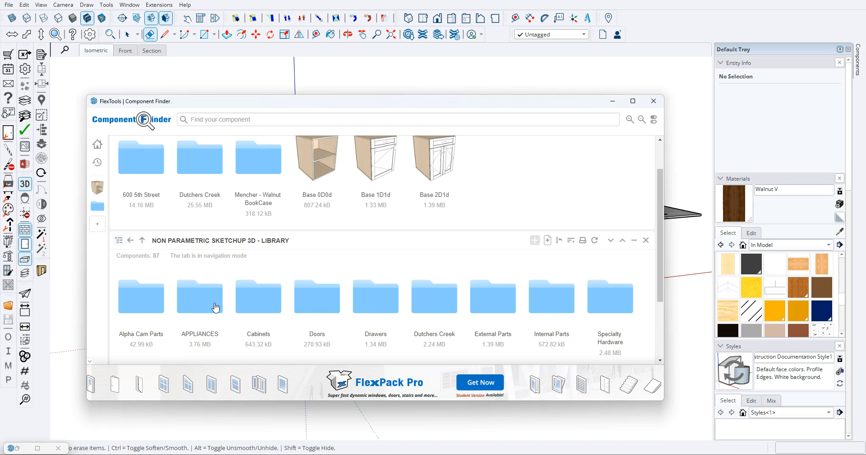
click(216, 307)
scroll(503, 315, down, 4)
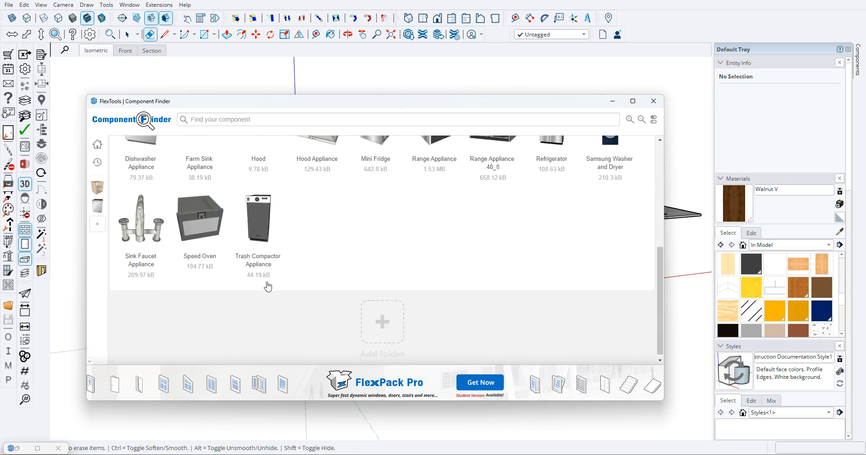
scroll(288, 299, up, 3)
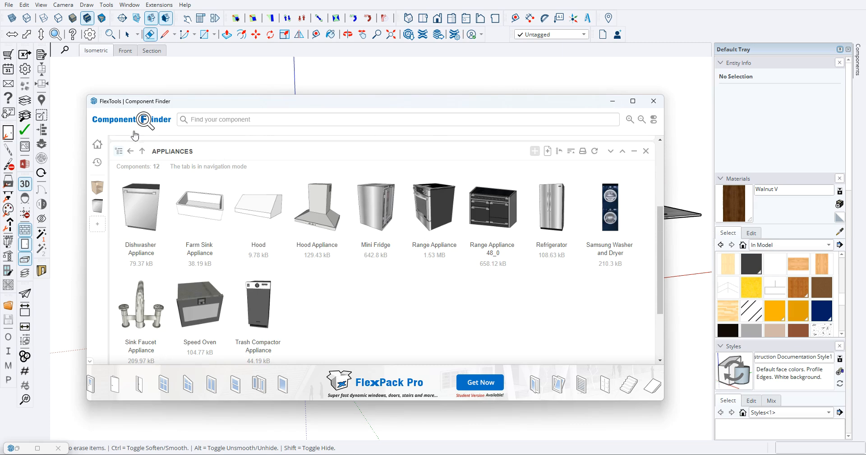
click(143, 152)
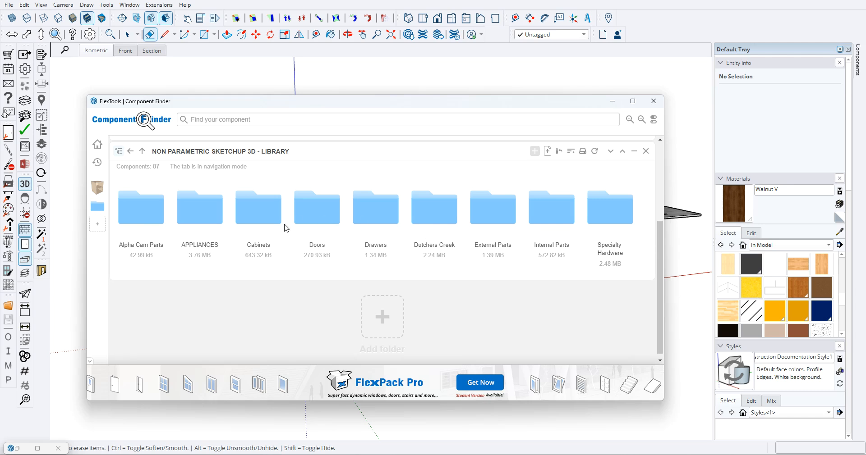
double_click(247, 218)
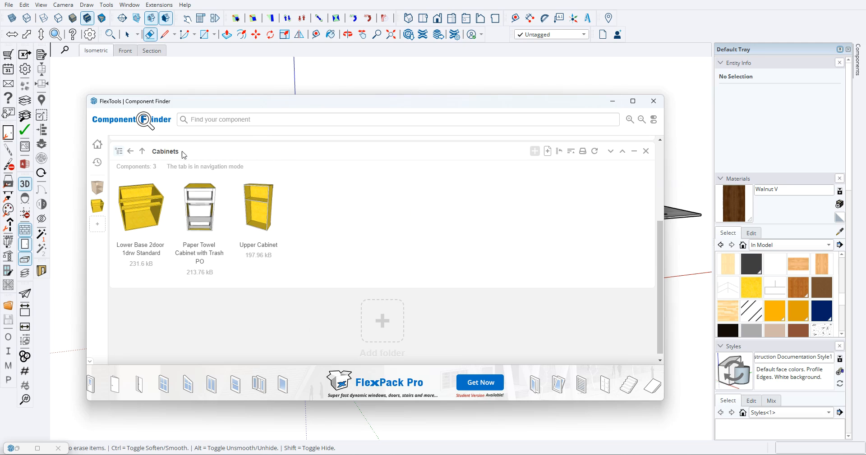
click(142, 152)
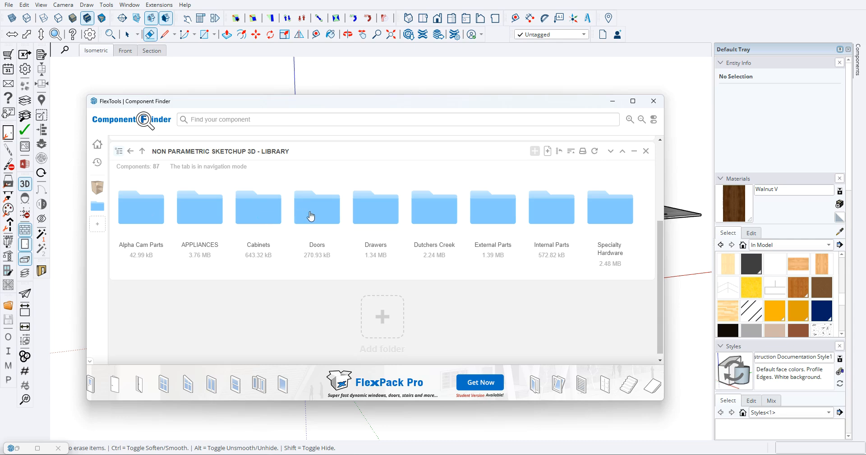
click(310, 217)
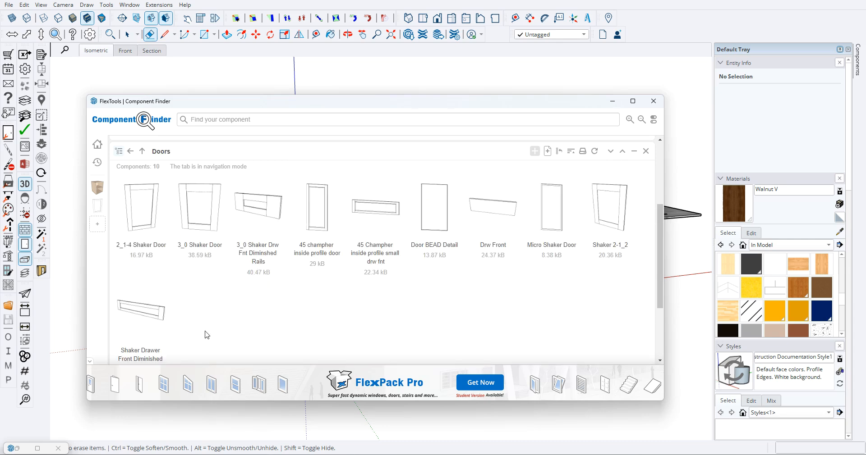
scroll(206, 335, down, 3)
scroll(152, 155, up, 5)
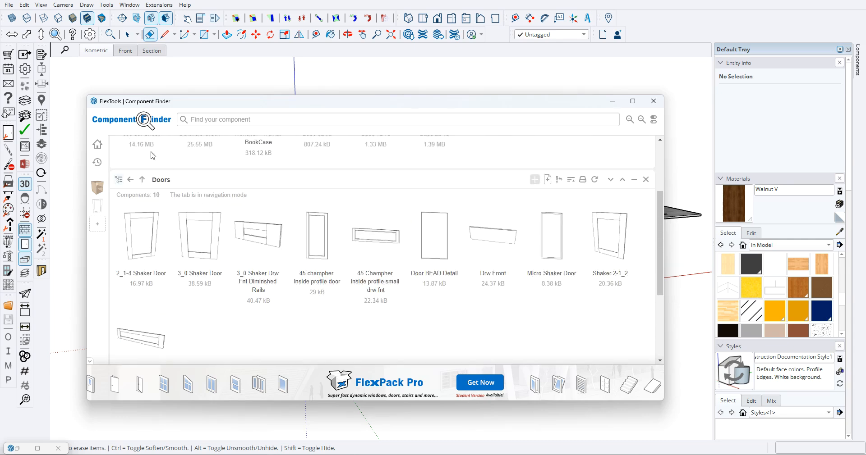
click(130, 180)
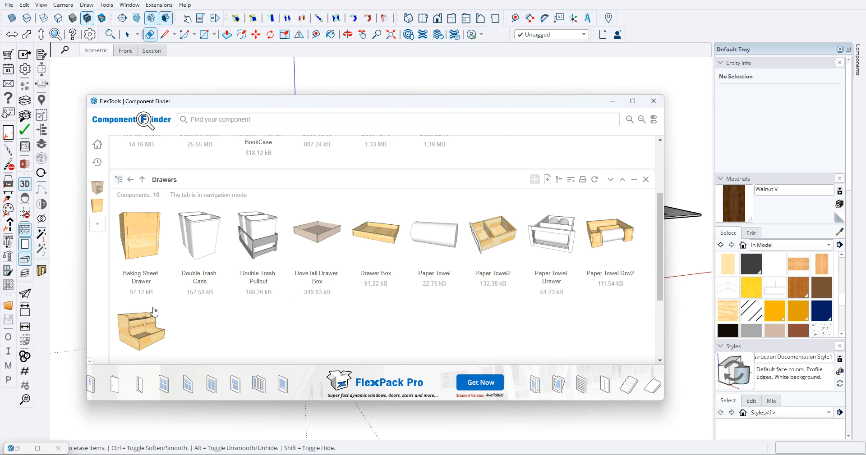
click(142, 180)
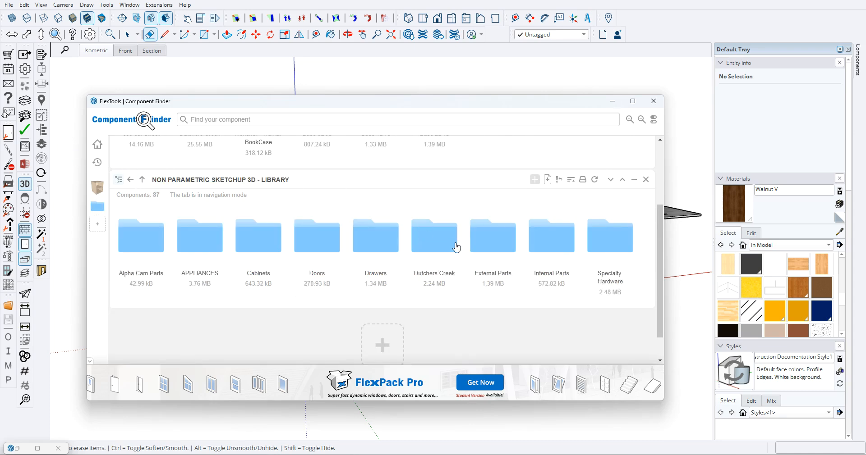
- Look through the External Parts folder's moldings, panels, face frames, shelves and toe kick components
click(493, 246)
scroll(298, 278, down, 3)
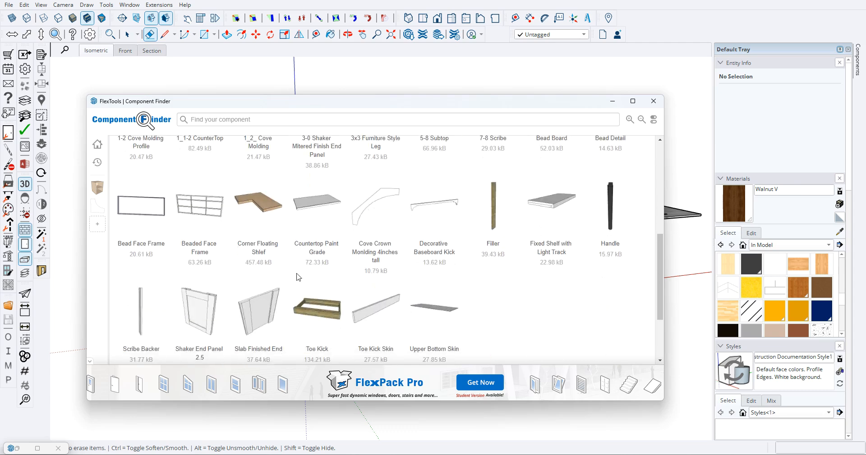
scroll(189, 222, down, 2)
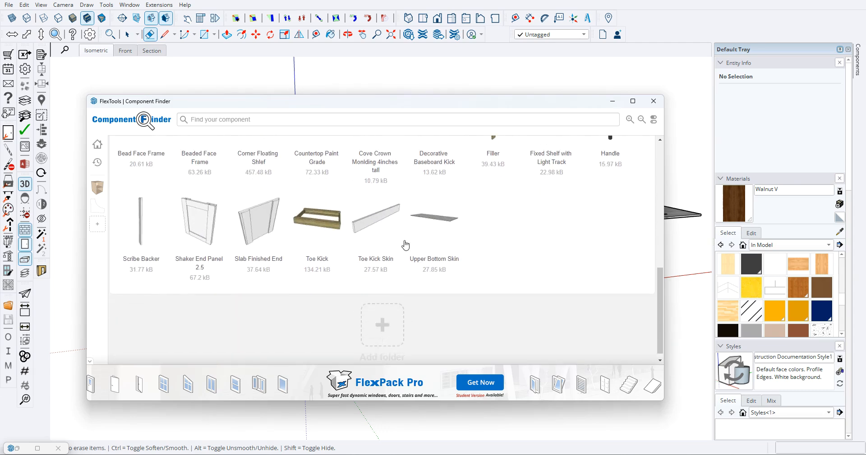
scroll(394, 244, up, 2)
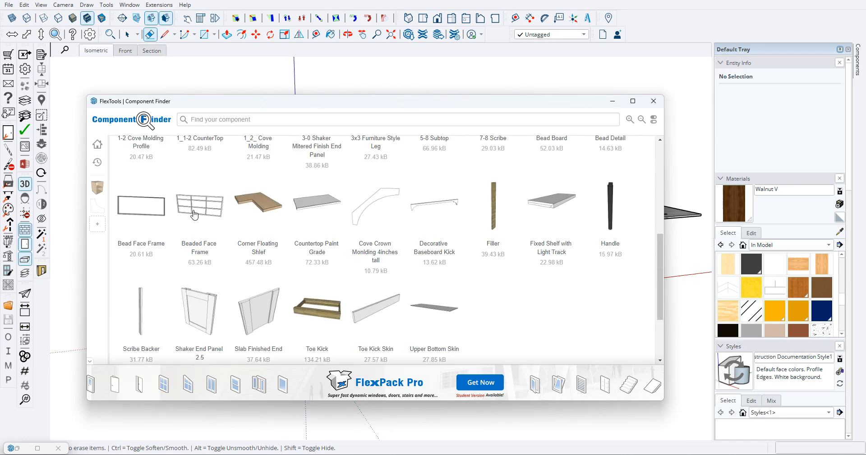
scroll(222, 217, up, 2)
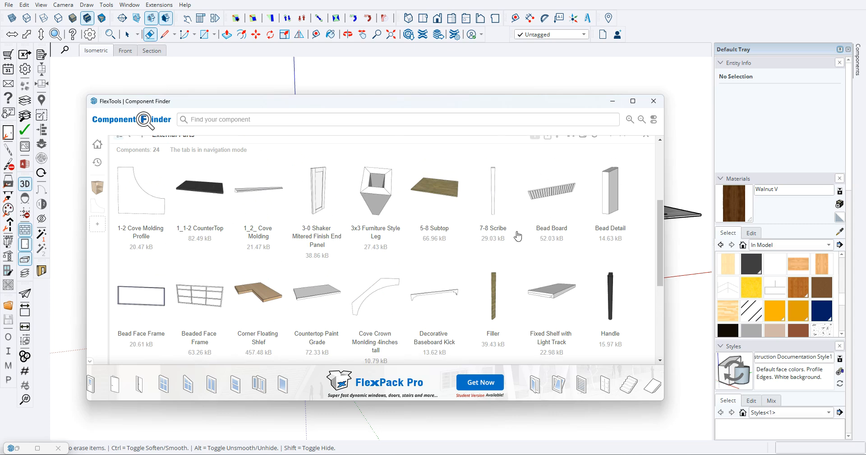
scroll(385, 281, up, 2)
scroll(437, 287, down, 3)
scroll(450, 253, down, 1)
scroll(478, 280, up, 2)
scroll(440, 319, up, 2)
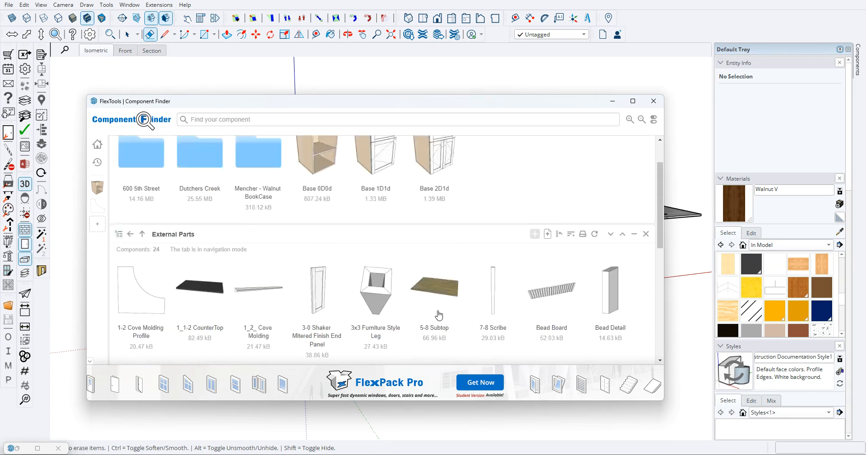
scroll(438, 286, down, 2)
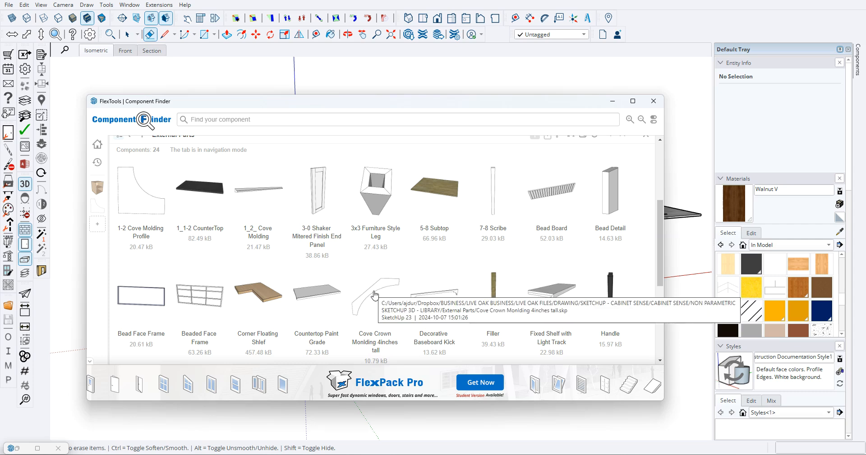
scroll(302, 216, down, 2)
scroll(309, 254, up, 2)
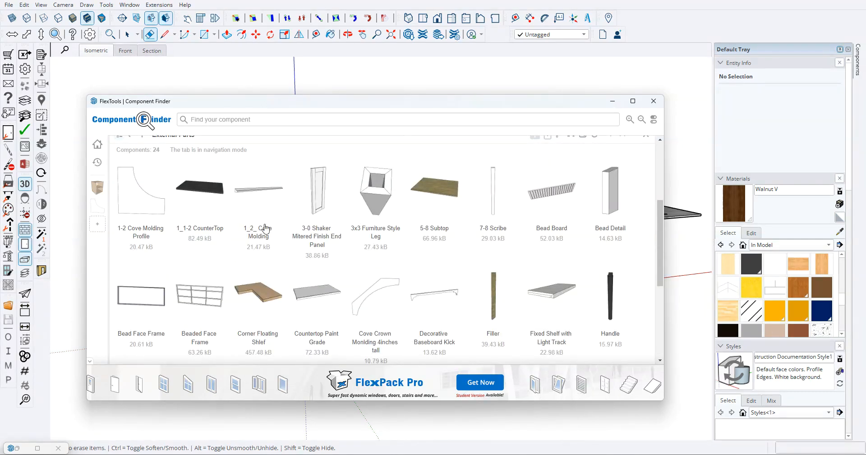
scroll(180, 139, up, 2)
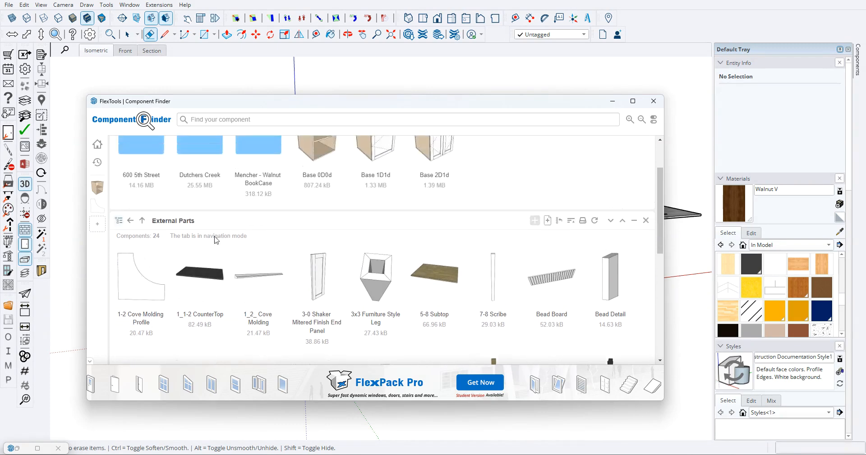
click(142, 225)
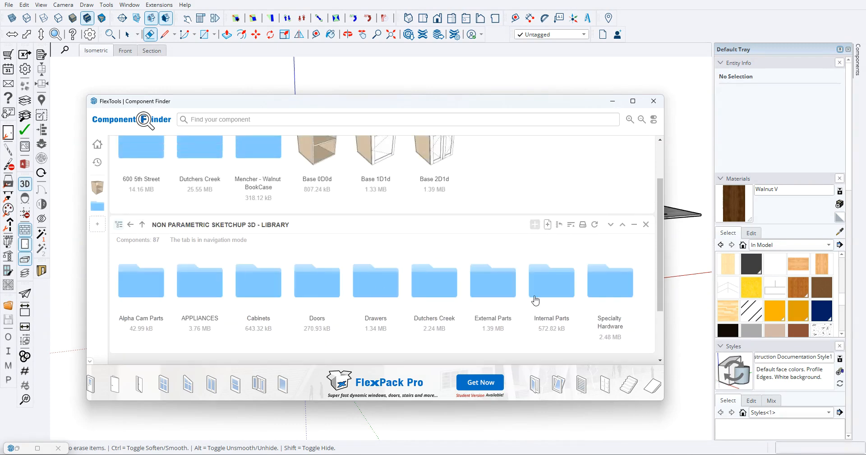
- Browse the library's Specialty Hardware, Internal Parts and Dutchers Creek folders for their available components
click(600, 287)
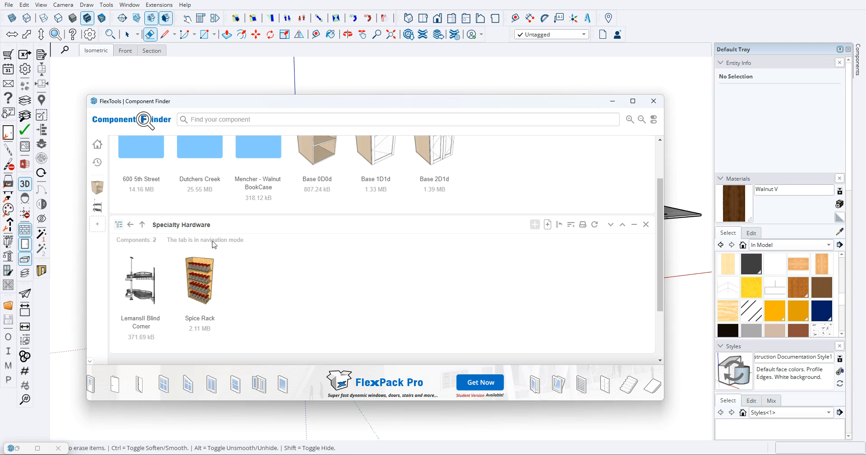
click(142, 225)
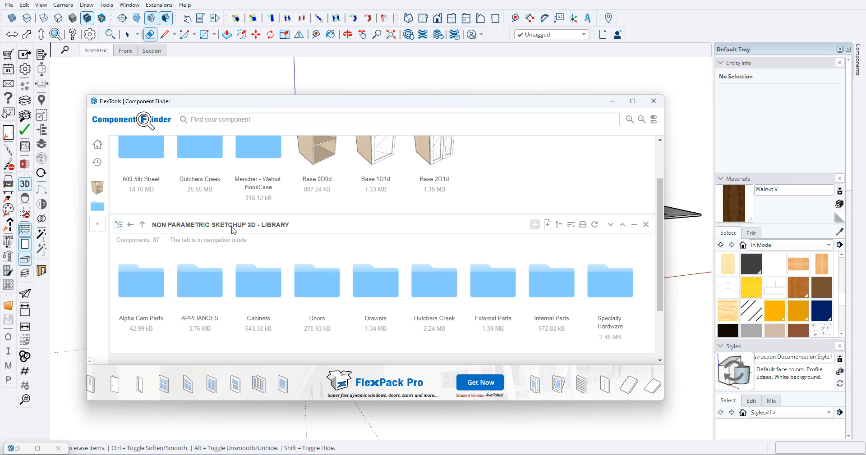
click(548, 294)
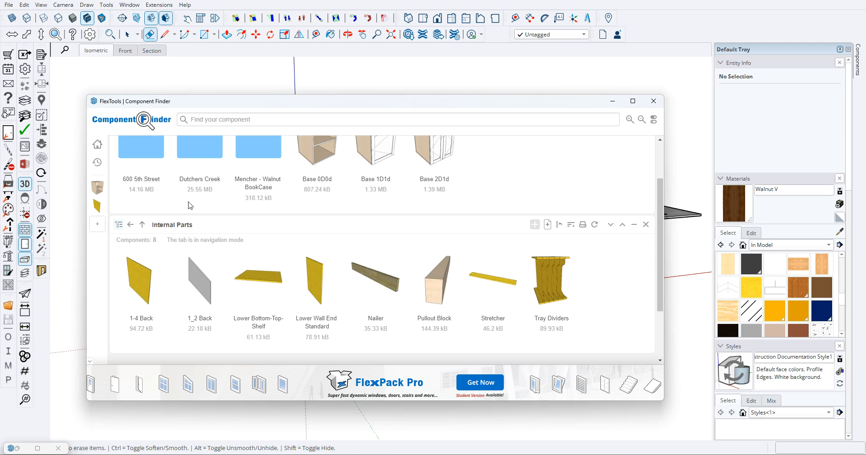
click(142, 226)
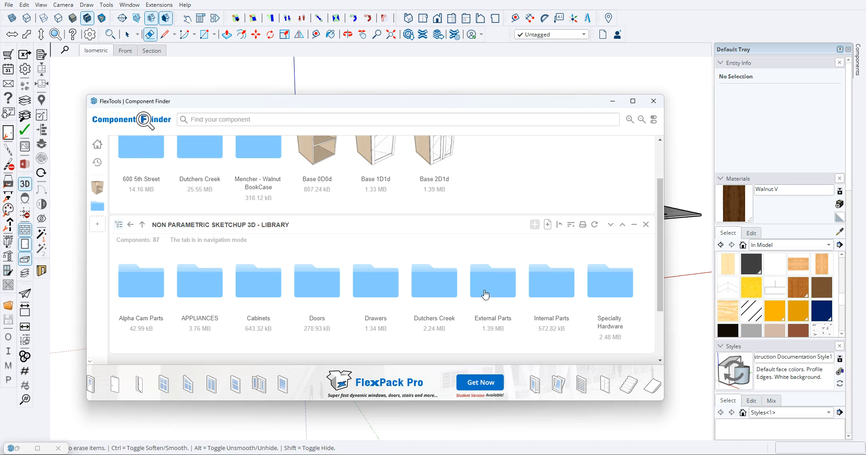
click(482, 293)
click(142, 225)
click(435, 300)
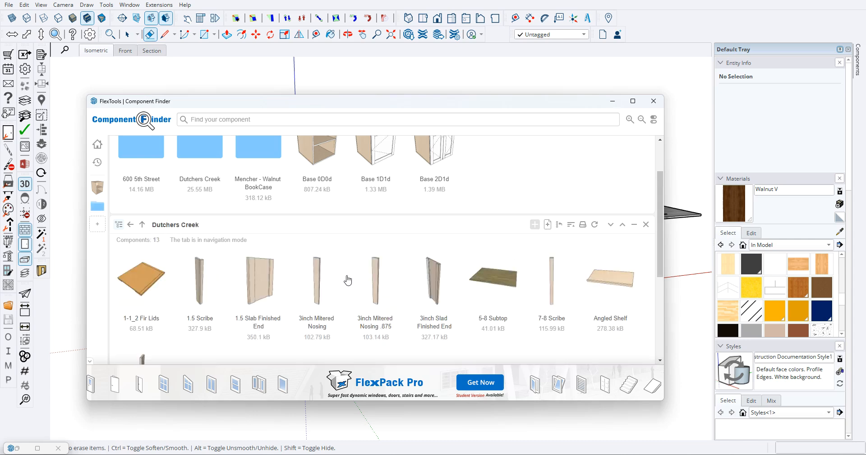
scroll(308, 294, down, 3)
scroll(286, 271, up, 2)
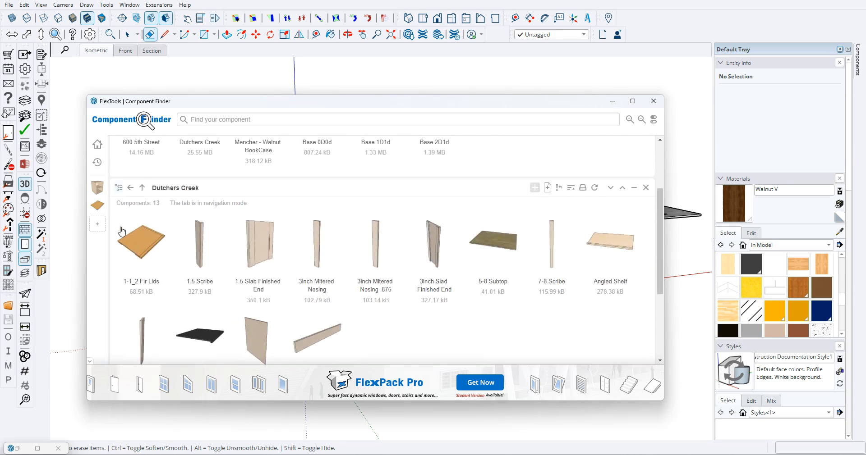
click(142, 188)
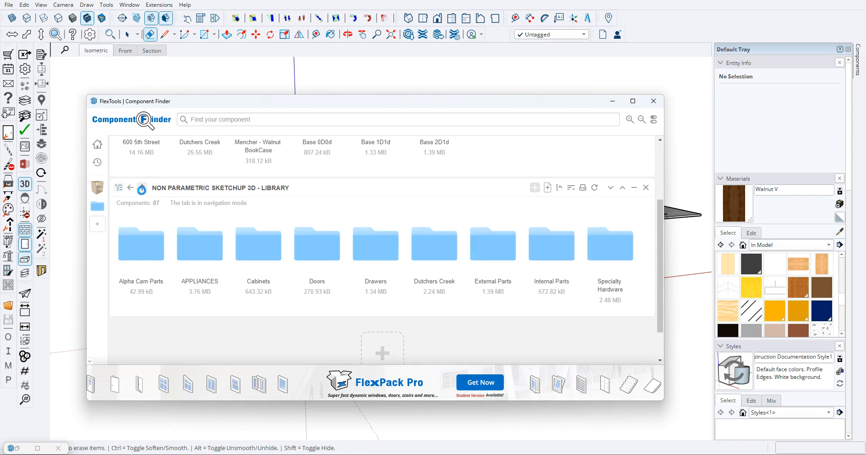
- Insert the Sink Faucet Appliance from the library's APPLIANCES folder into the model near the spare countertop, and put Component Finder away
click(186, 255)
scroll(193, 284, down, 3)
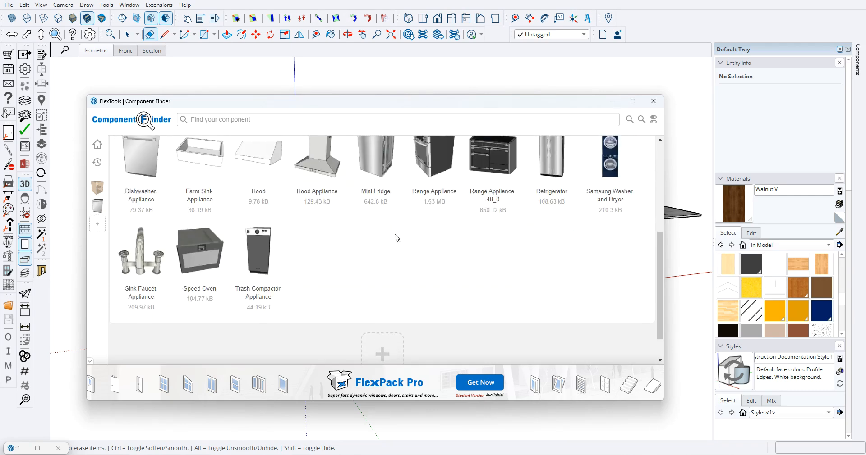
scroll(397, 244, up, 3)
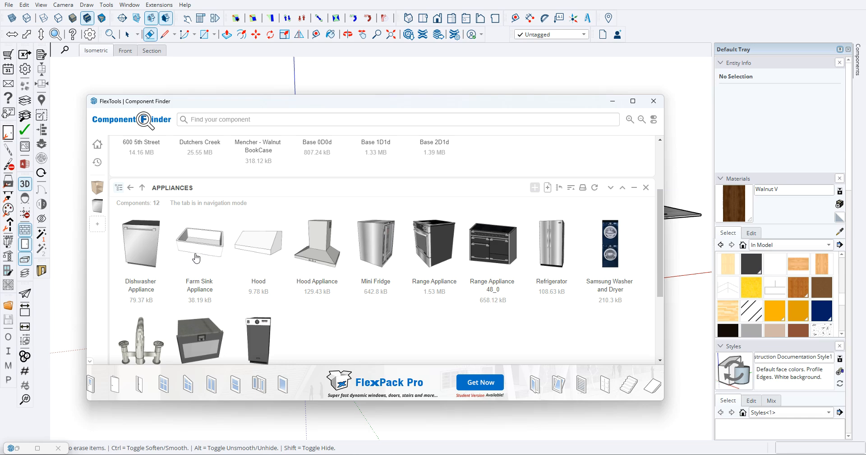
scroll(337, 291, down, 2)
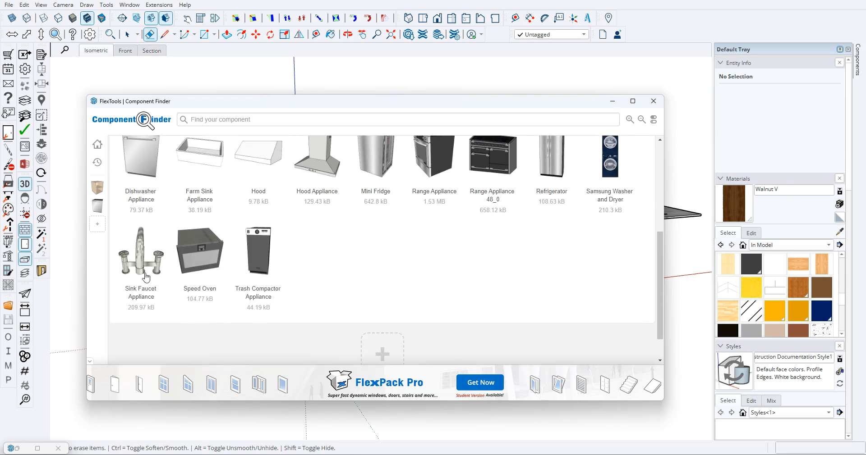
click(138, 264)
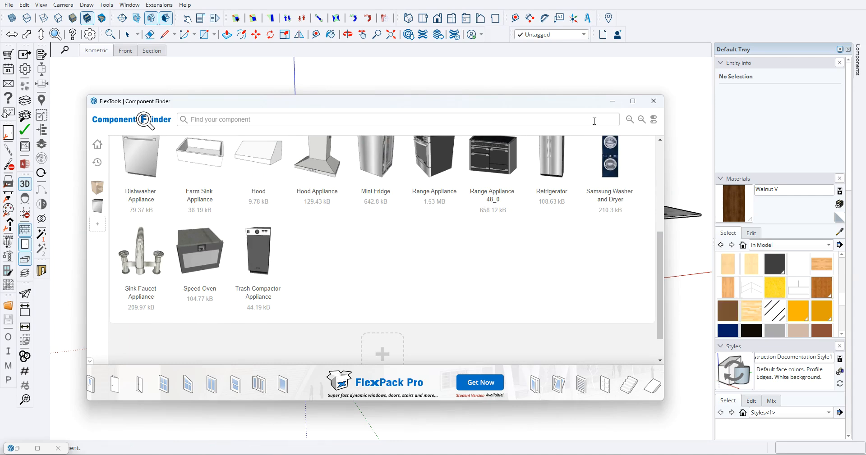
click(612, 101)
scroll(421, 162, up, 3)
scroll(421, 163, down, 5)
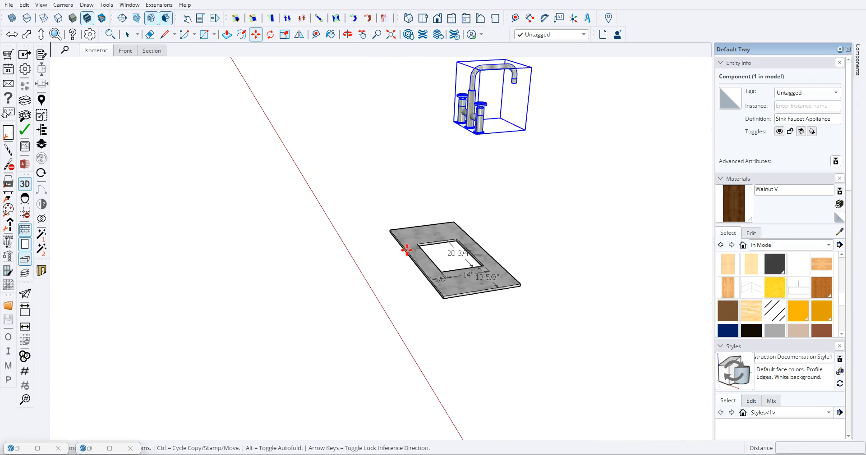
- Move the sink faucet onto the vanity's marble countertop, behind the sink cutout
scroll(447, 140, up, 2)
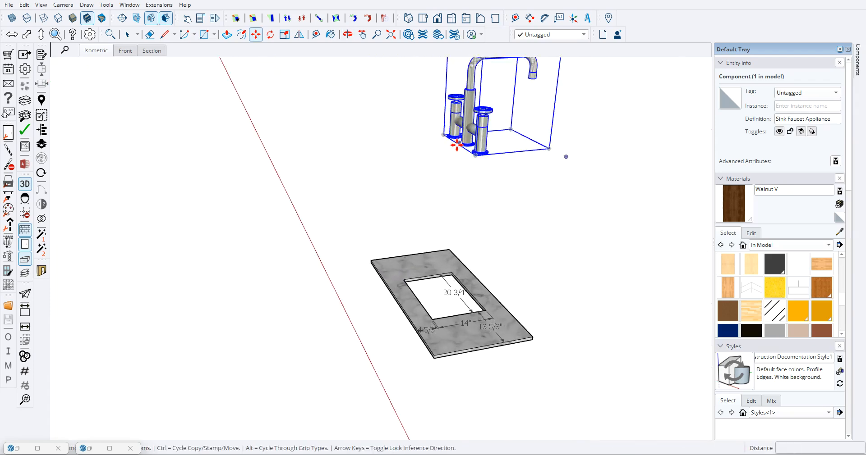
scroll(315, 415, down, 5)
scroll(356, 415, up, 8)
scroll(324, 351, down, 6)
scroll(352, 405, up, 4)
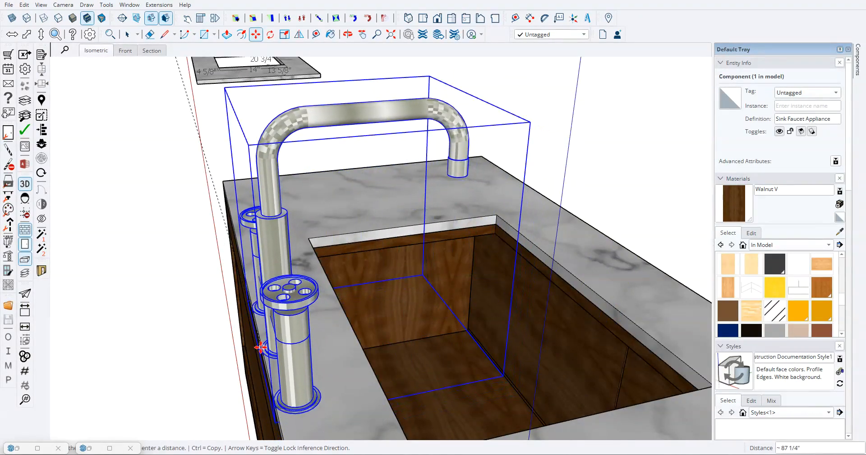
scroll(261, 345, down, 2)
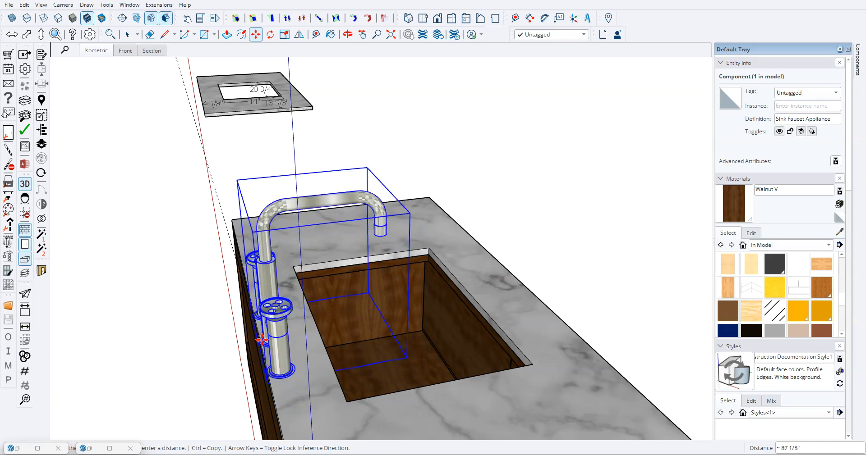
middle_drag(276, 378, 184, 323)
scroll(272, 324, down, 2)
middle_drag(352, 287, 244, 298)
- Place a front-to-back guide line through the middle of the countertop and sink cutout with the Tape Measure tool
key(t)
scroll(154, 227, up, 5)
click(108, 255)
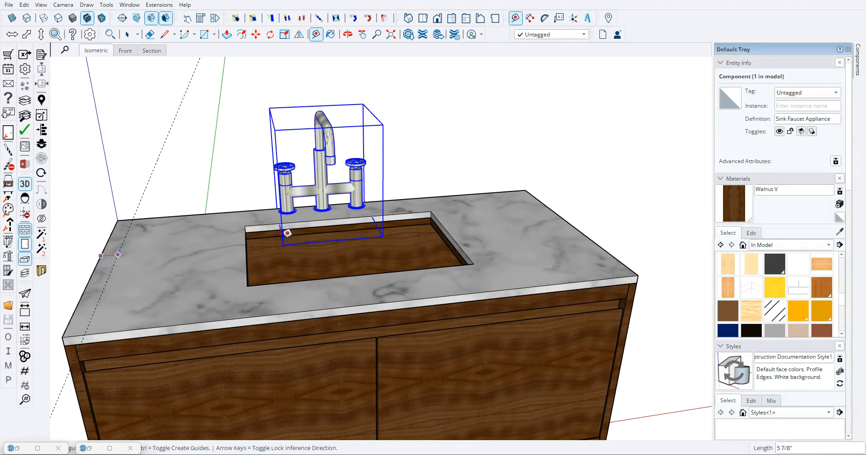
click(349, 212)
key(space)
middle_drag(350, 212, 332, 229)
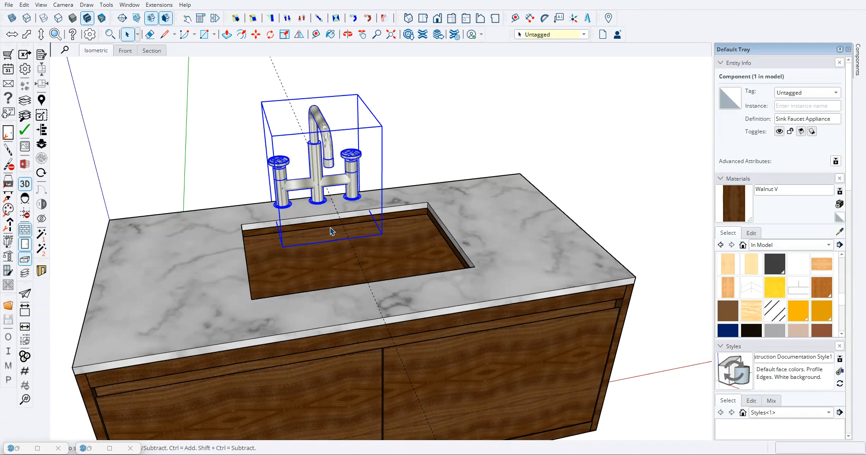
- Move the faucet sideways by the base of its spout so that it sits centred on the guide line
key(m)
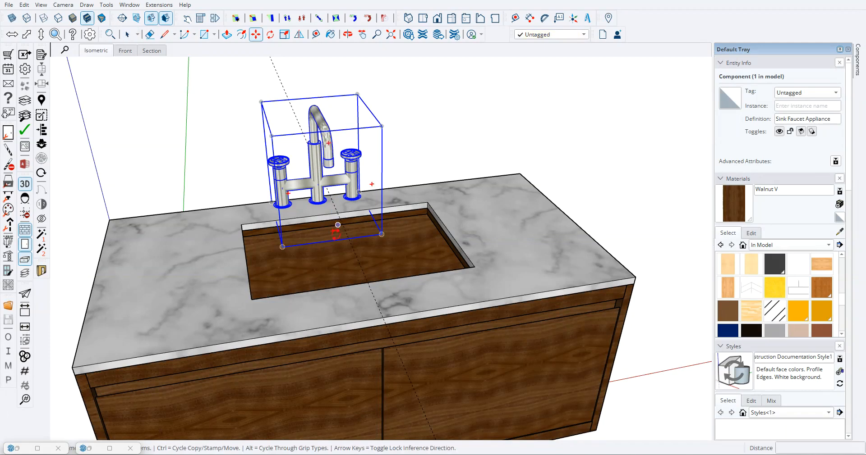
click(318, 201)
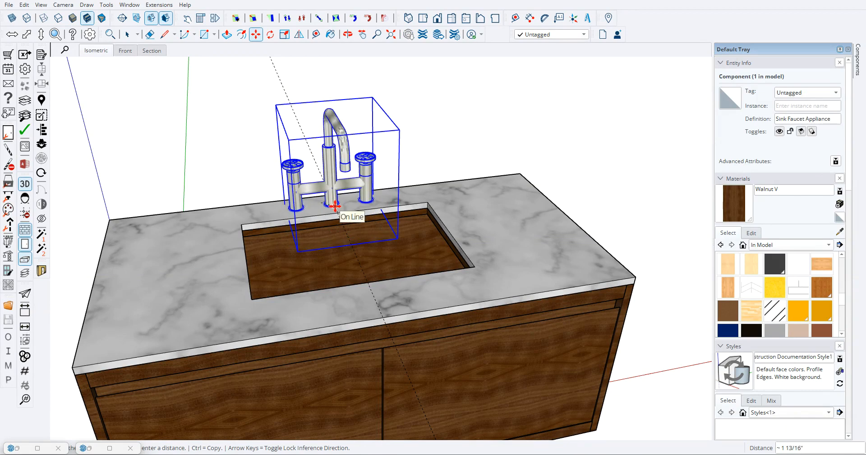
click(334, 206)
key(space)
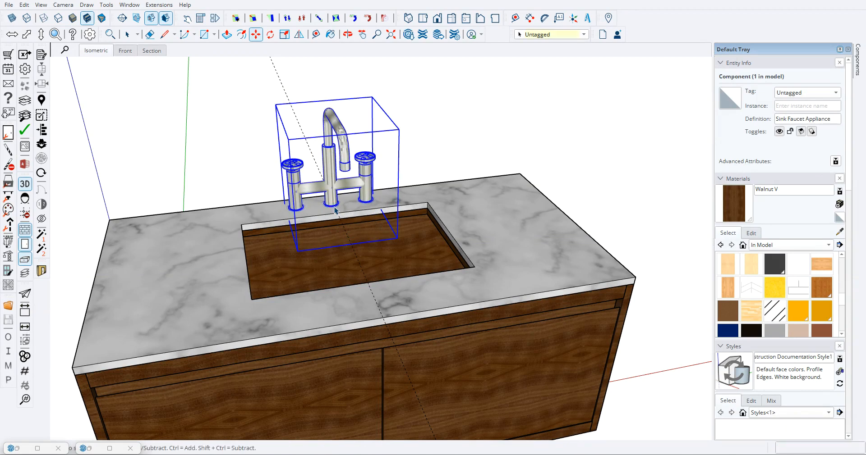
- Deselect the faucet and erase the centre guide line from the vanity
scroll(277, 199, down, 4)
click(502, 241)
middle_drag(502, 241, 382, 147)
middle_drag(355, 217, 400, 119)
scroll(363, 288, down, 3)
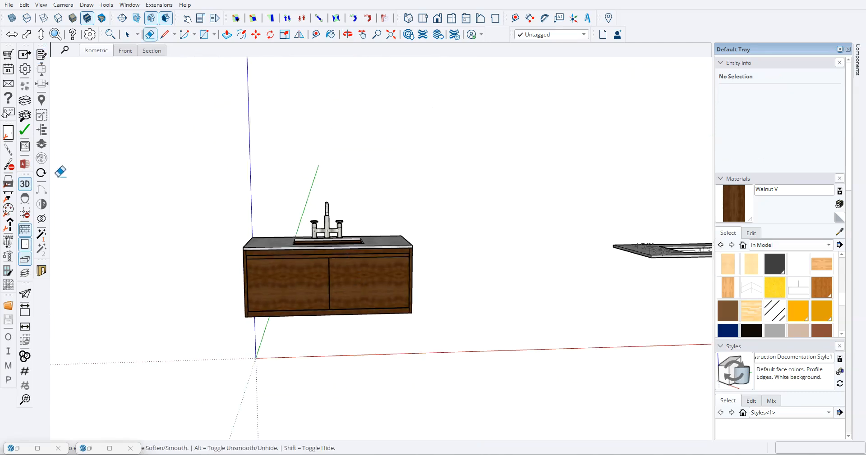
- Turn off the 3D toggle and delete the spare marble countertop with its dimensions beside the finished vanity
click(28, 189)
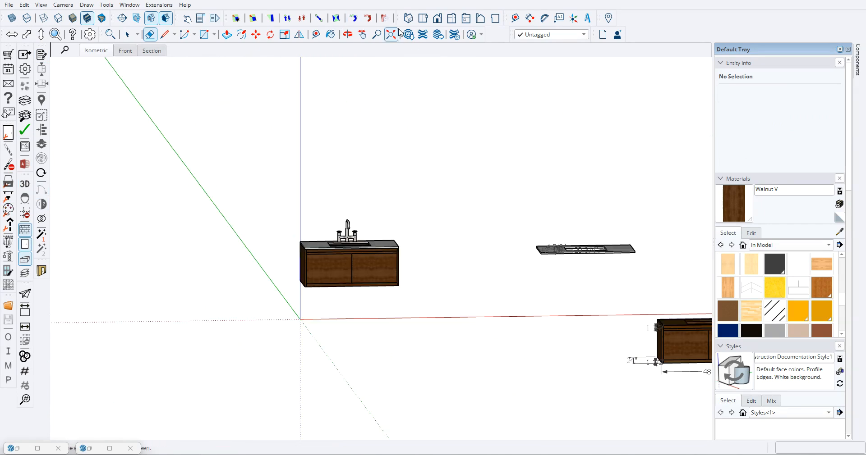
click(449, 23)
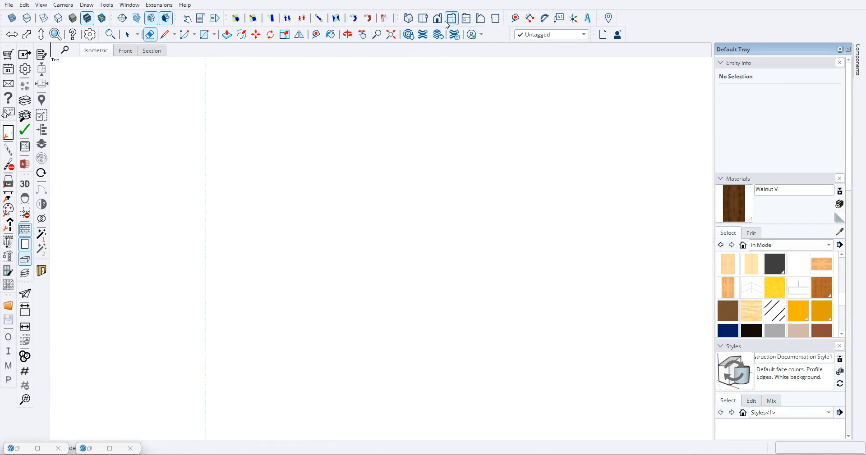
click(452, 21)
scroll(522, 191, up, 5)
middle_drag(355, 242, 430, 257)
scroll(431, 258, down, 3)
middle_drag(517, 295, 577, 350)
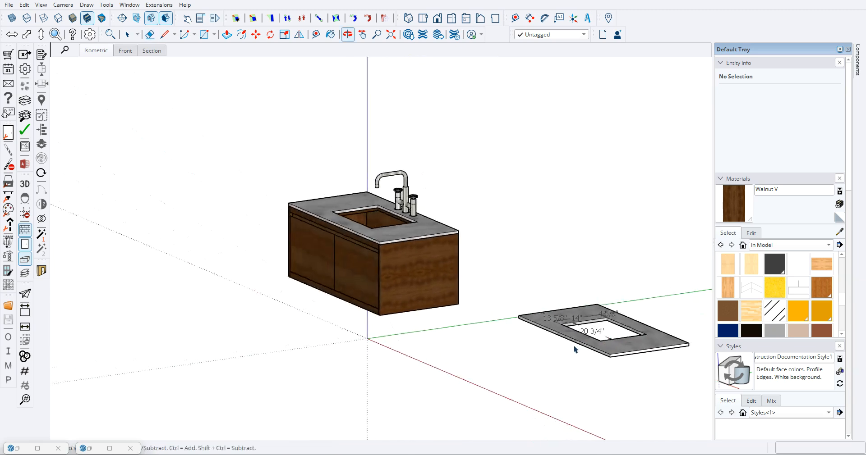
scroll(574, 349, down, 3)
click(619, 349)
key(Delete)
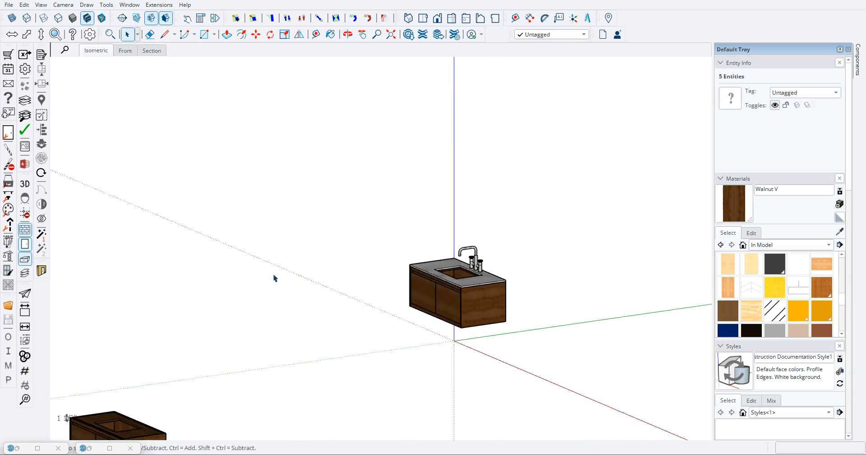
- Delete the spare dimensioned vanity cabinet with all of its dimensions
scroll(350, 294, down, 3)
drag(117, 321, 225, 398)
key(Delete)
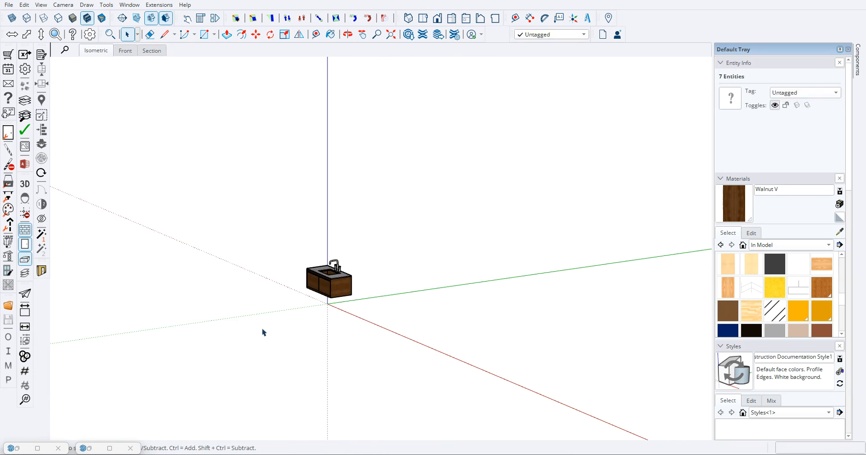
- Examine the finished vanity and faucet in the left, top and front standard views, up close and from oblique angles
click(467, 18)
scroll(383, 277, up, 6)
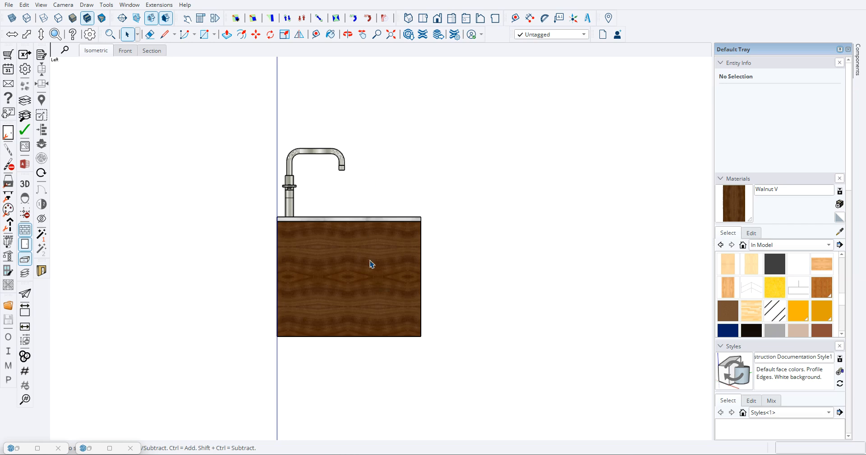
scroll(366, 280, down, 3)
scroll(332, 392, up, 3)
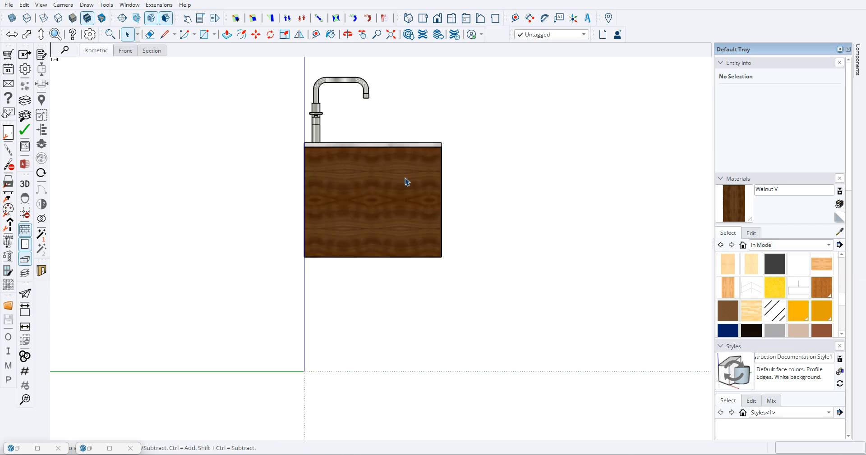
click(422, 18)
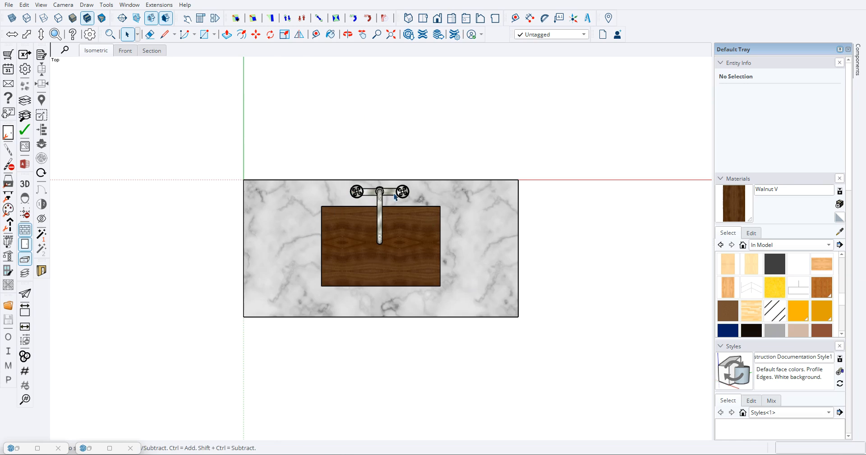
click(437, 18)
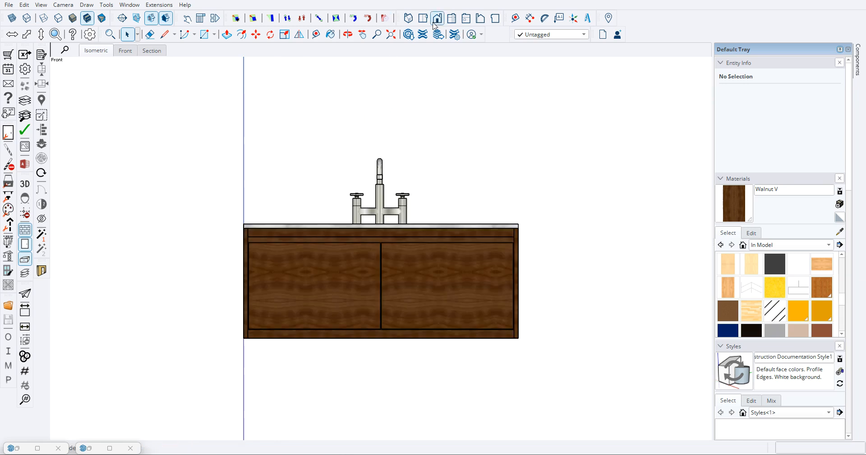
scroll(380, 294, up, 4)
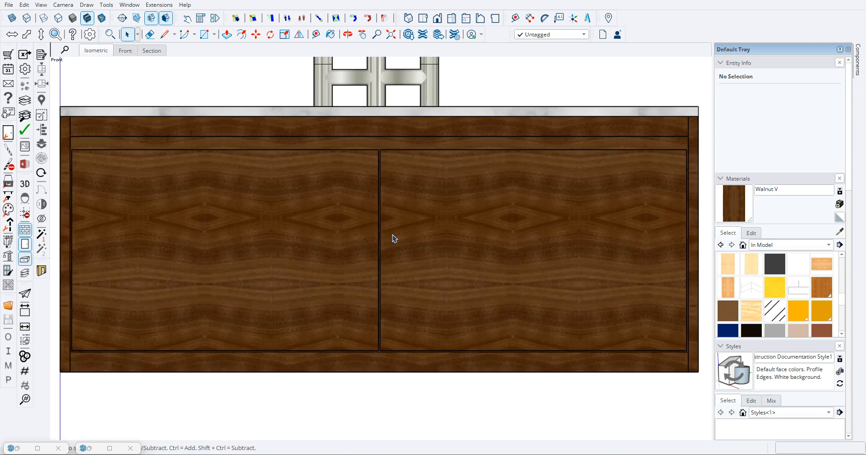
scroll(383, 189, down, 5)
scroll(367, 220, up, 3)
scroll(366, 220, down, 2)
scroll(379, 216, down, 1)
scroll(346, 228, up, 1)
scroll(301, 182, down, 3)
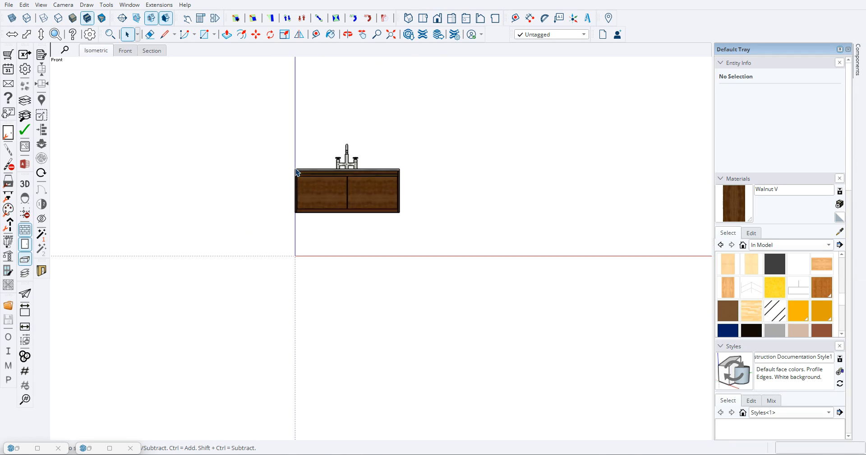
middle_drag(355, 185, 412, 194)
scroll(358, 180, up, 5)
scroll(361, 206, down, 2)
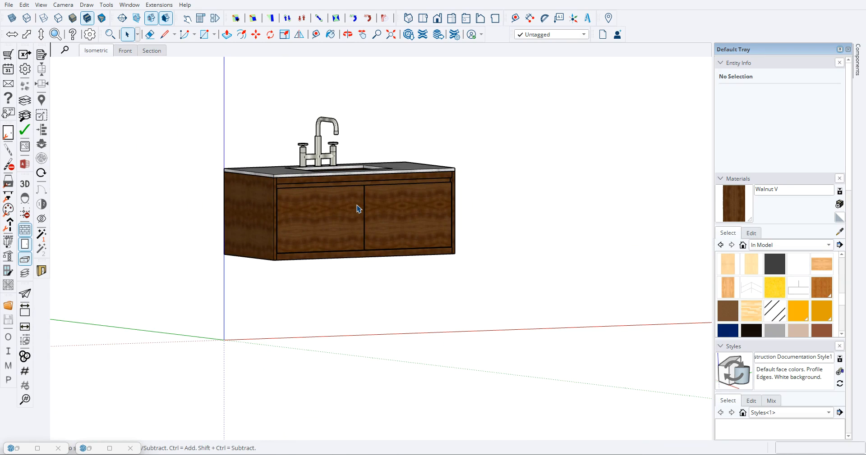
middle_drag(310, 188, 402, 282)
middle_drag(428, 236, 381, 252)
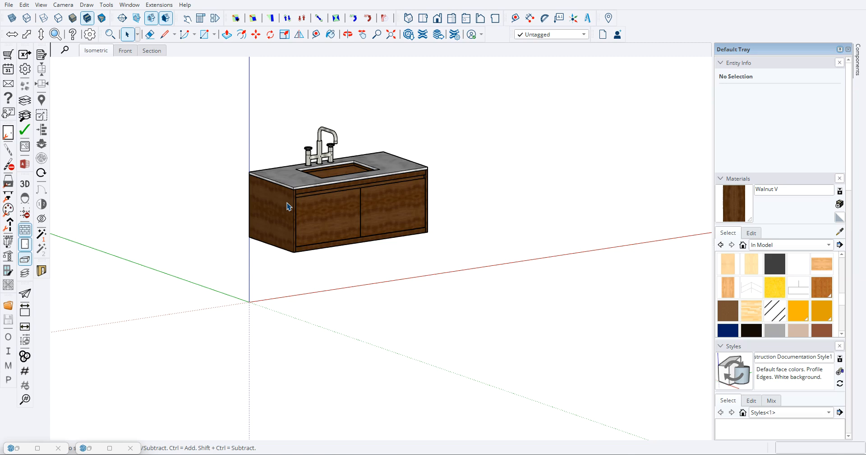
- Examine the walnut vanity's countertop, door fronts, side panel and underside from several angles
middle_drag(261, 152, 327, 179)
scroll(327, 179, up, 3)
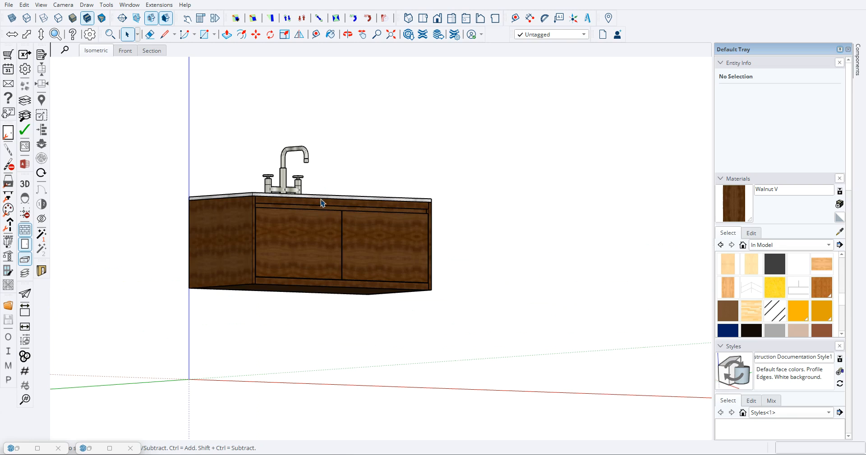
scroll(334, 231, down, 3)
middle_drag(333, 231, 325, 245)
scroll(334, 242, down, 2)
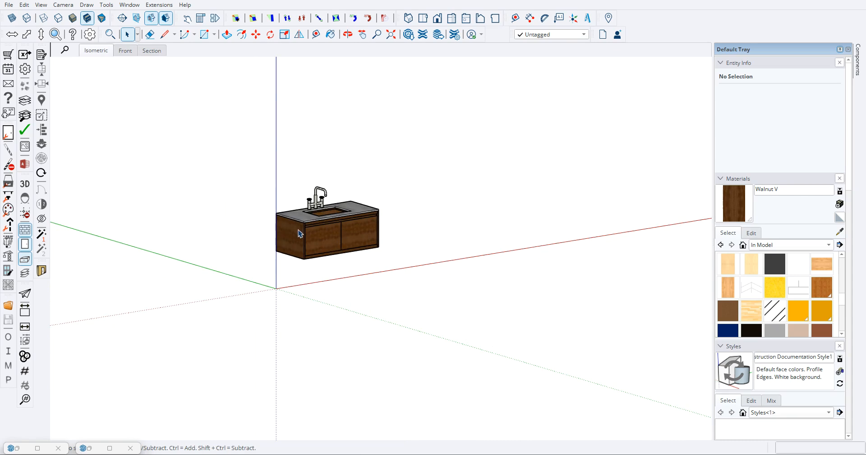
scroll(303, 235, up, 6)
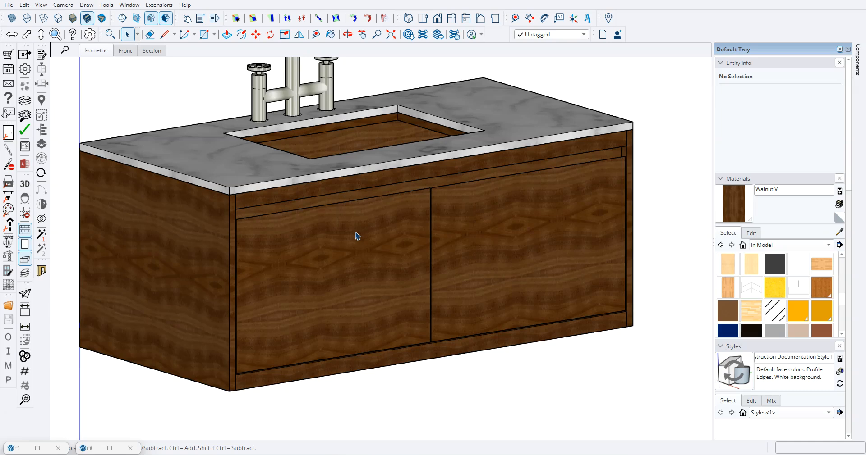
scroll(349, 246, down, 5)
scroll(332, 272, up, 4)
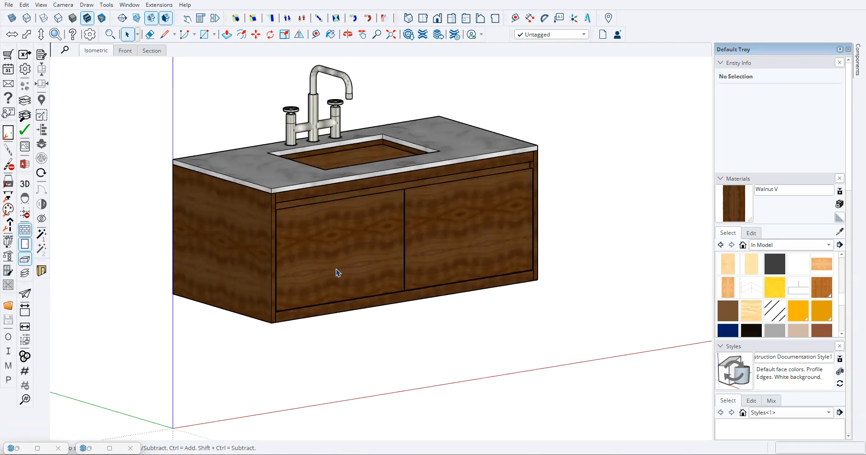
scroll(337, 272, up, 3)
scroll(338, 272, down, 2)
scroll(340, 273, down, 3)
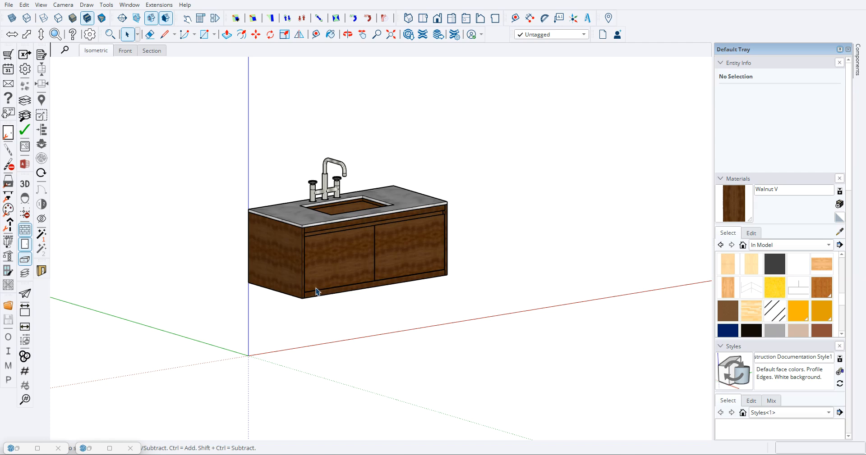
scroll(341, 235, up, 10)
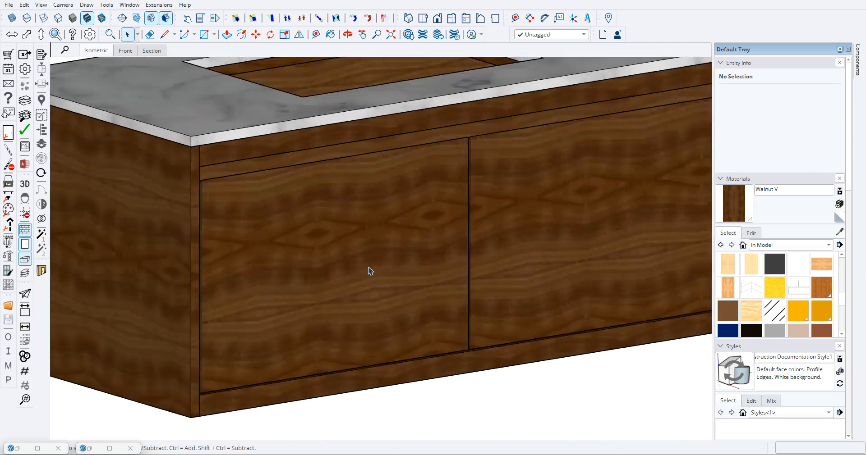
scroll(367, 269, down, 5)
middle_drag(359, 302, 394, 147)
scroll(364, 270, up, 5)
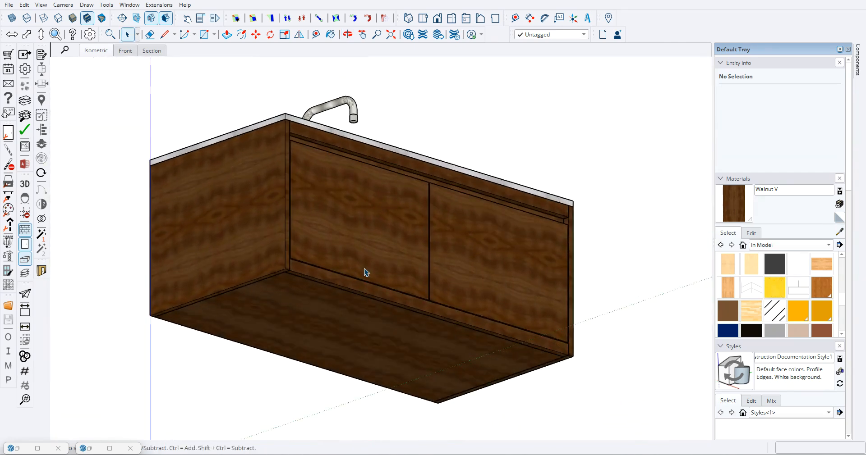
scroll(336, 272, down, 5)
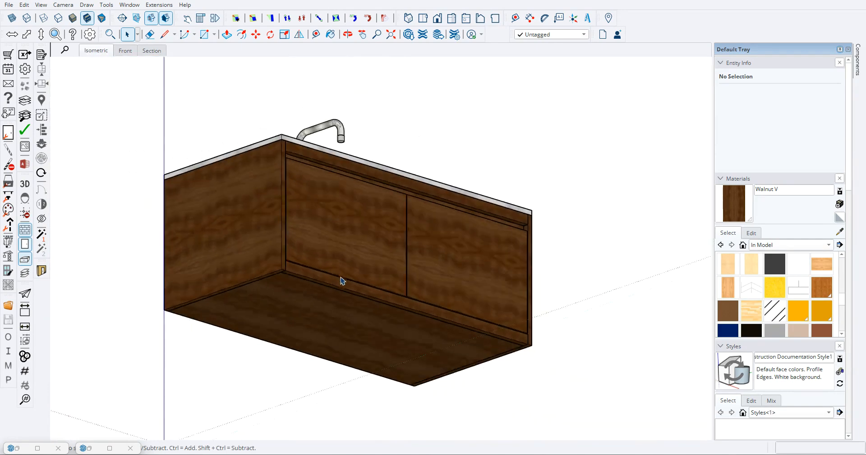
scroll(346, 282, down, 5)
mouse_move(353, 237)
middle_down()
mouse_move(357, 369)
mouse_move(339, 276)
mouse_move(367, 313)
mouse_move(332, 261)
middle_up()
scroll(344, 279, up, 4)
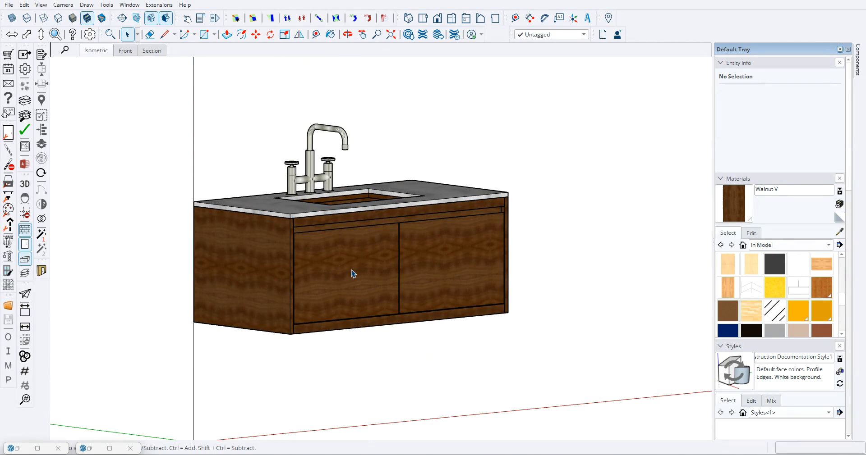
- Examine the vanity's sink cutout, faucet and front face from the front and from above
middle_drag(393, 308, 286, 259)
scroll(296, 284, down, 5)
key(space)
scroll(304, 272, up, 10)
scroll(365, 313, down, 10)
middle_drag(365, 313, 357, 190)
scroll(413, 273, up, 5)
scroll(307, 228, down, 8)
middle_drag(307, 228, 396, 375)
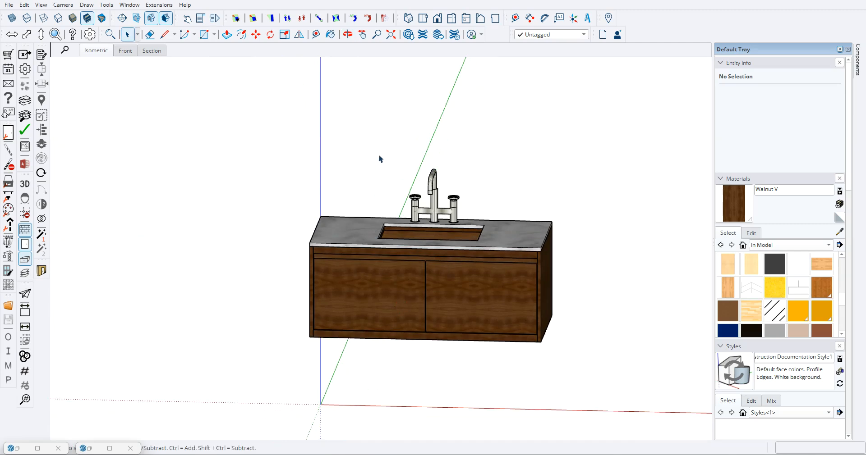
scroll(381, 159, down, 3)
middle_drag(387, 129, 406, 192)
scroll(419, 207, up, 5)
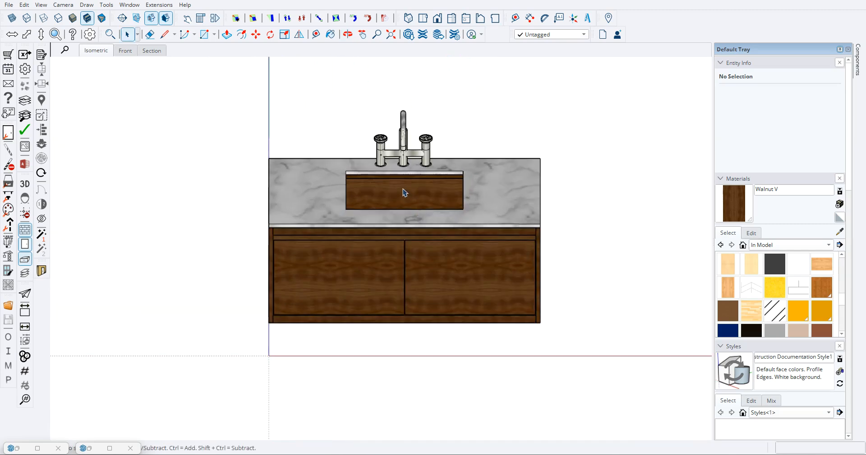
middle_drag(406, 203, 398, 124)
scroll(401, 184, down, 4)
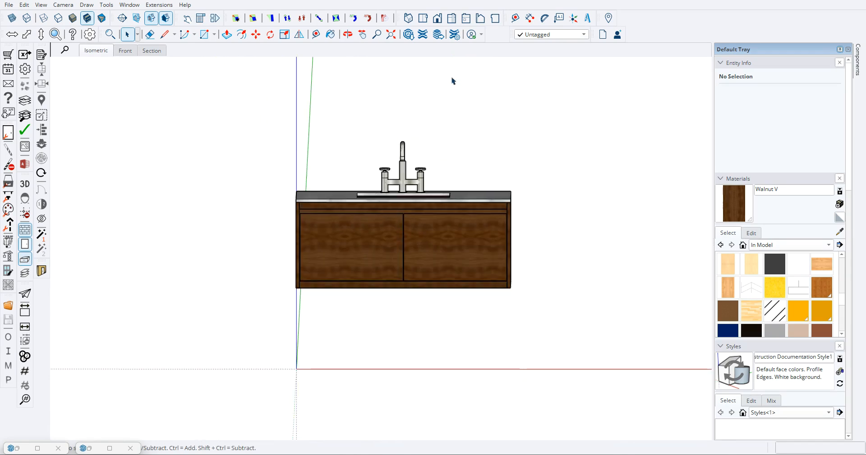
- Switch the camera to perspective projection and examine the vanity from its sides and front corners
click(423, 18)
middle_drag(390, 301, 367, 222)
middle_drag(550, 379, 367, 284)
scroll(367, 265, down, 3)
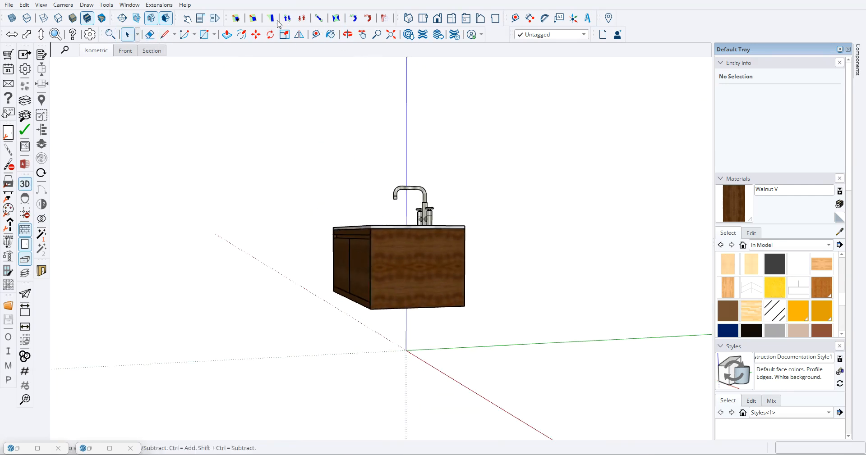
middle_drag(338, 159, 367, 270)
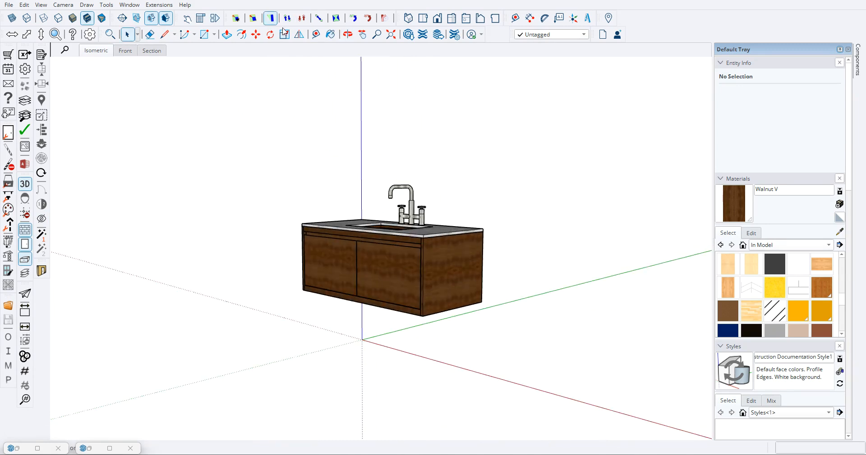
middle_drag(238, 173, 235, 165)
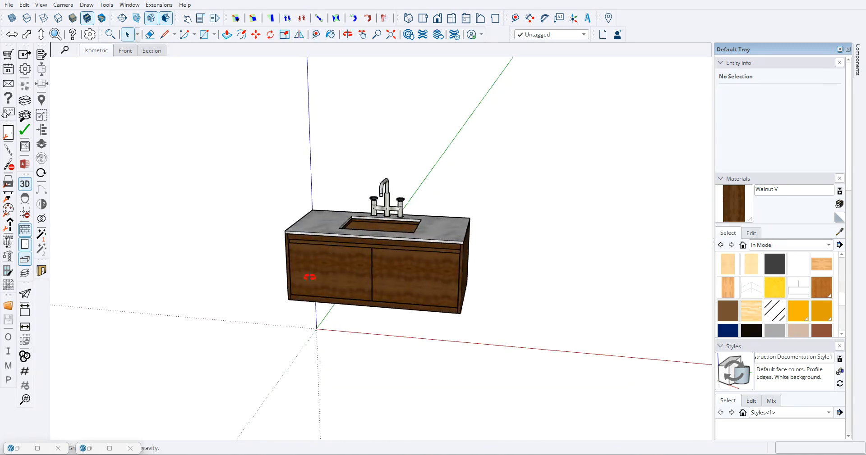
middle_drag(280, 270, 360, 178)
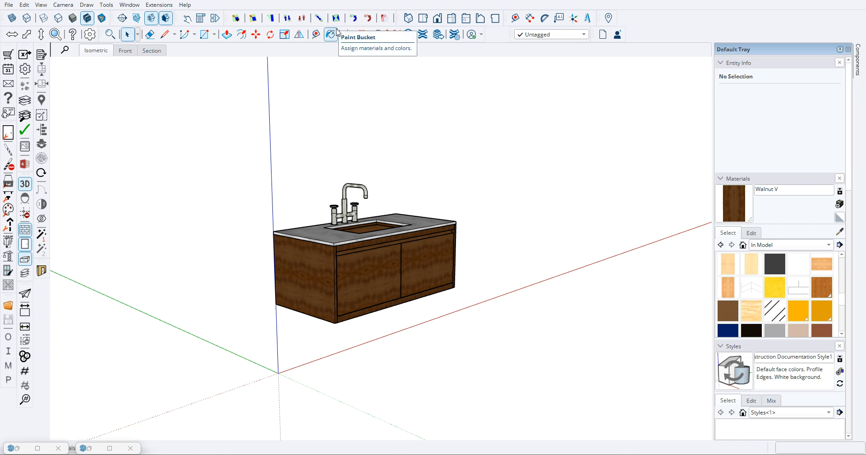
middle_drag(495, 246, 501, 217)
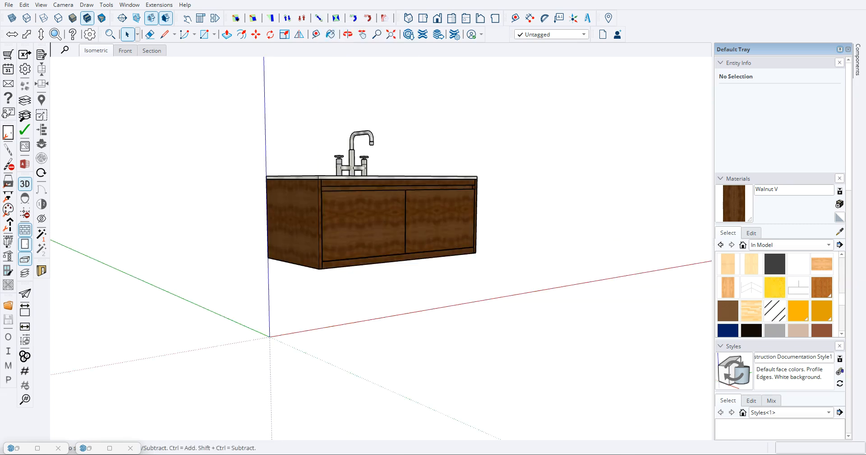
scroll(240, 111, down, 3)
mouse_move(271, 157)
middle_down()
mouse_move(358, 204)
mouse_move(282, 210)
middle_up()
scroll(425, 228, down, 5)
mouse_move(425, 228)
middle_down()
mouse_move(427, 212)
mouse_move(385, 206)
middle_up()
scroll(428, 210, up, 4)
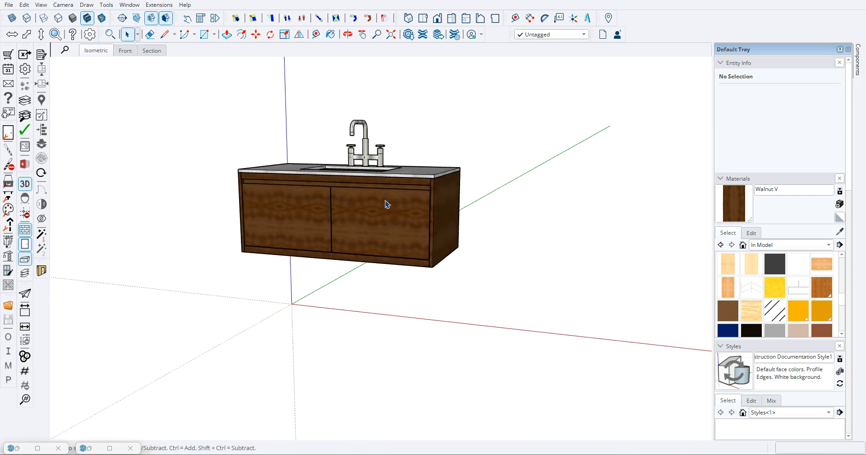
- Examine the vanity's countertop, sink opening and end panel in perspective
scroll(396, 224, down, 3)
mouse_move(379, 234)
middle_down()
mouse_move(295, 133)
mouse_move(402, 288)
mouse_move(281, 191)
mouse_move(359, 185)
mouse_move(483, 226)
middle_up()
middle_drag(225, 144, 357, 191)
scroll(395, 146, up, 3)
scroll(408, 274, down, 1)
scroll(448, 242, up, 3)
scroll(356, 265, down, 5)
scroll(483, 235, up, 2)
scroll(455, 246, up, 2)
scroll(455, 245, down, 2)
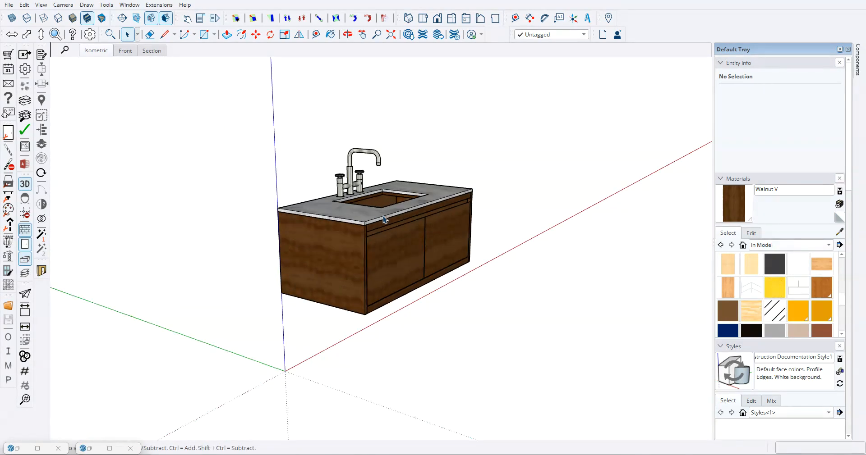
middle_drag(399, 253, 351, 237)
scroll(351, 236, down, 3)
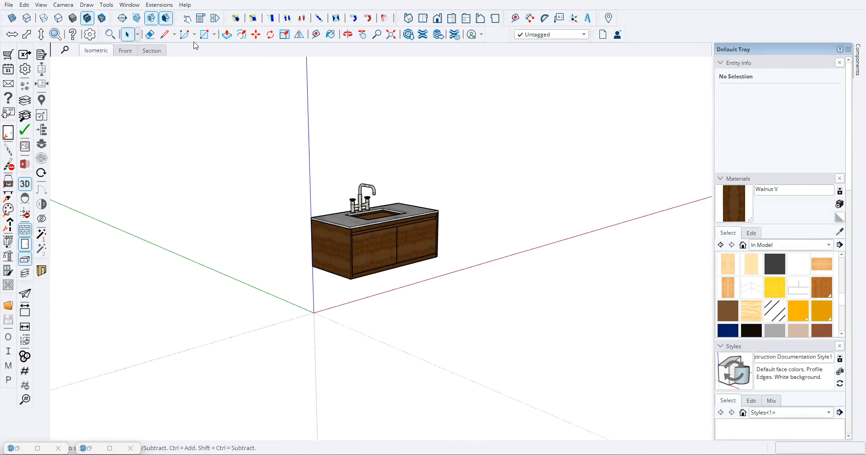
middle_drag(453, 228, 382, 234)
- Place a section plane parallel to the vanity's end panel
click(122, 19)
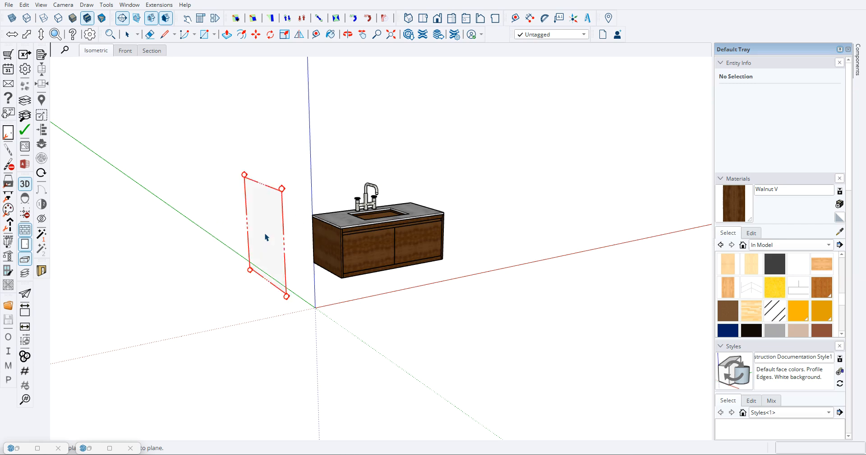
click(359, 238)
click(390, 252)
- Move the section plane along the vanity's length so it cuts through the sink opening
middle_drag(360, 259, 243, 272)
scroll(368, 177, up, 3)
key(m)
click(357, 169)
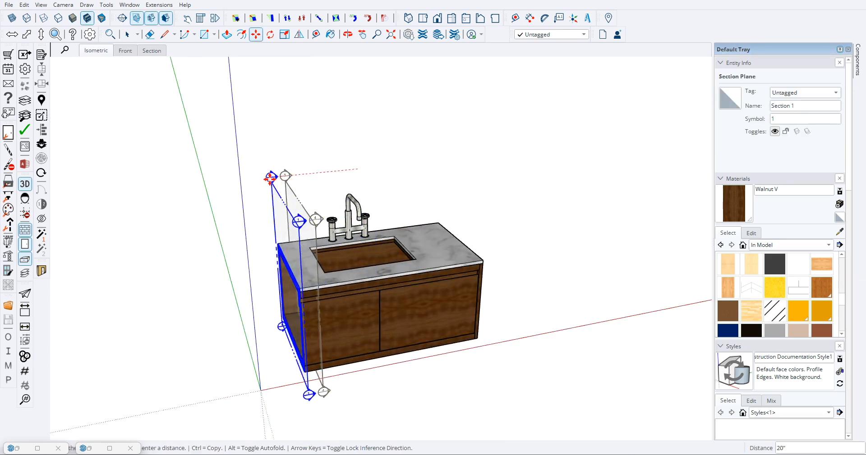
click(316, 172)
- Align the view to the section plane and hide the section plane display
right_click(317, 174)
click(343, 248)
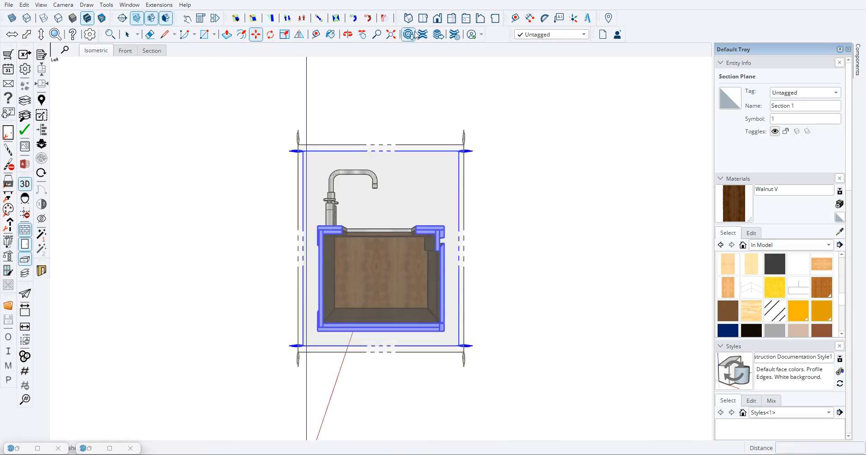
click(137, 19)
- Turn off perspective to show the vanity's section in parallel projection
scroll(391, 247, up, 4)
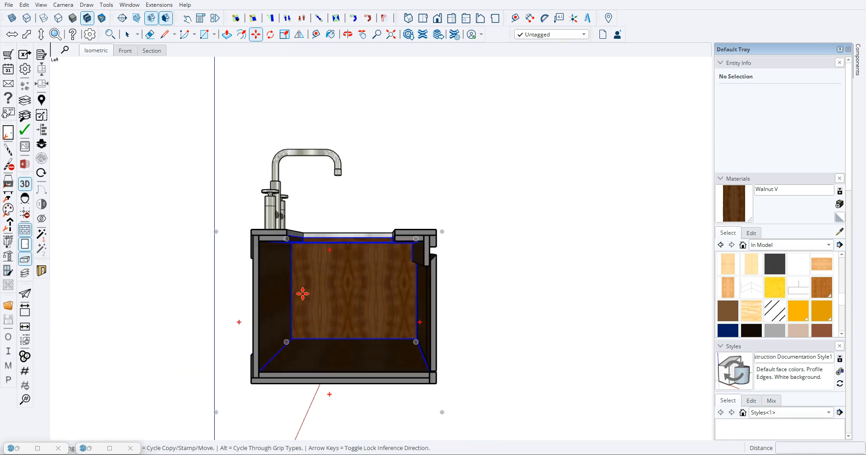
scroll(300, 294, down, 3)
scroll(346, 352, up, 4)
scroll(491, 351, down, 2)
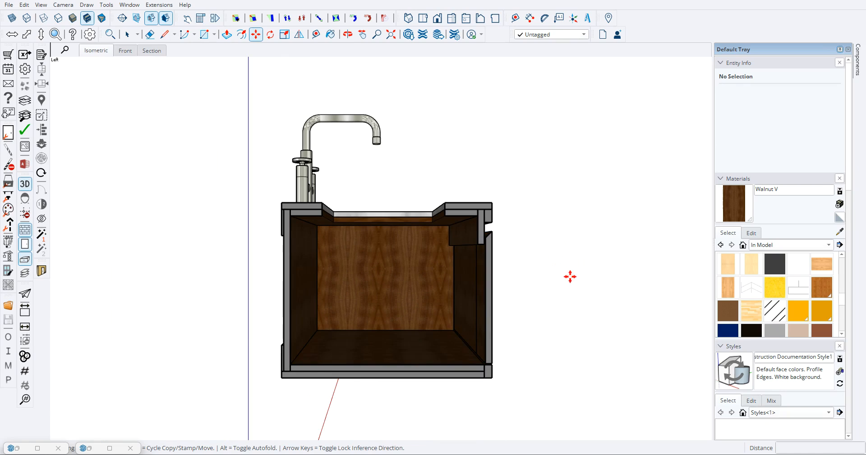
click(25, 185)
right_click(158, 53)
click(175, 95)
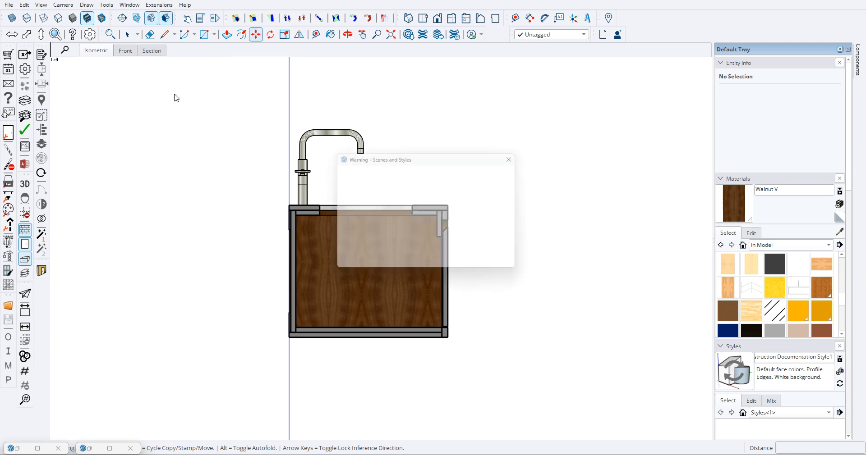
click(502, 263)
- Add a new scene of the vanity's section view, saving the style changes as a new style
right_click(151, 52)
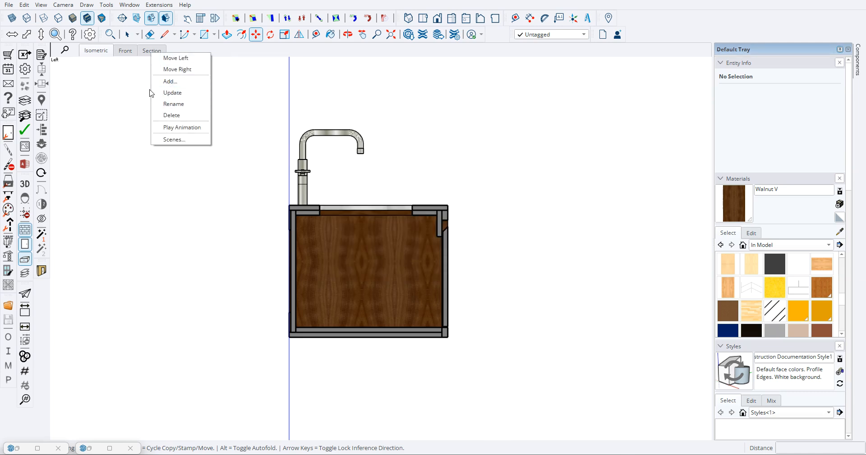
click(170, 81)
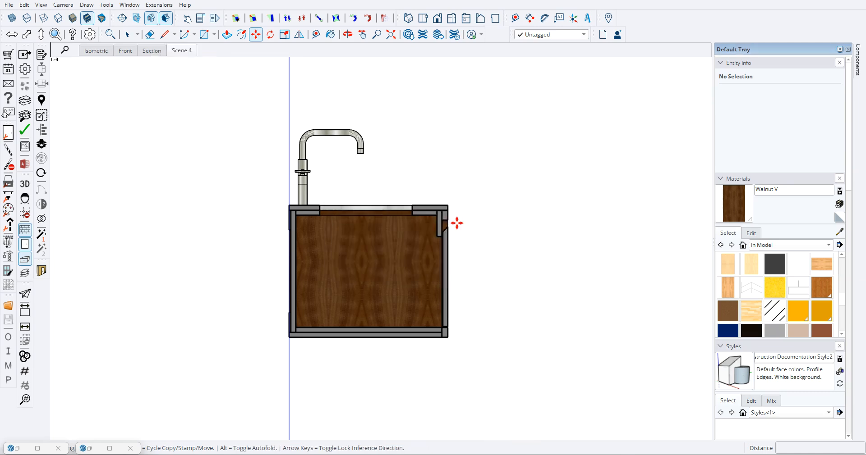
- Try to rename the new scene as Section
right_click(191, 57)
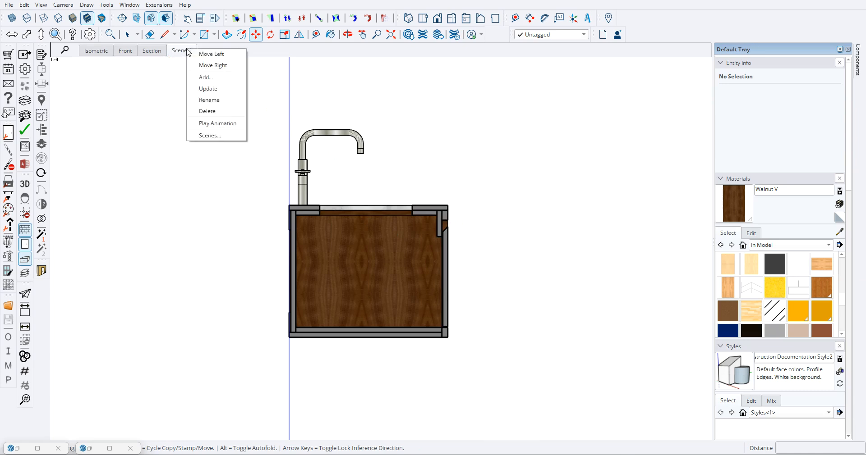
click(208, 106)
text(S)
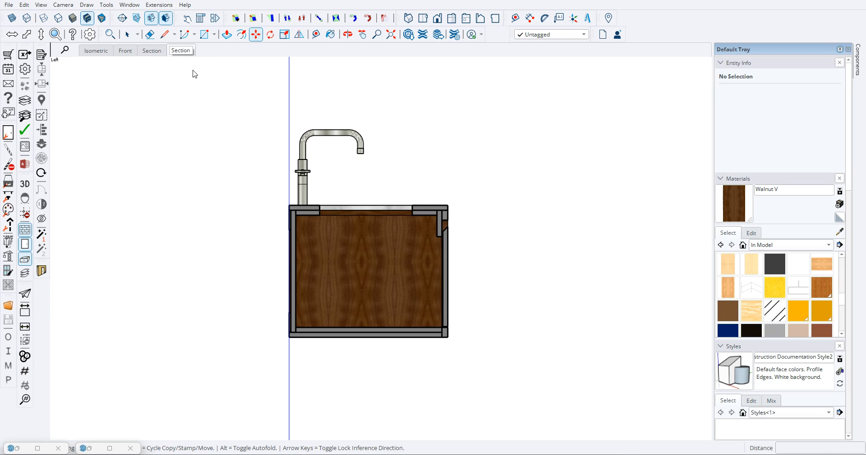
key(Return)
click(458, 231)
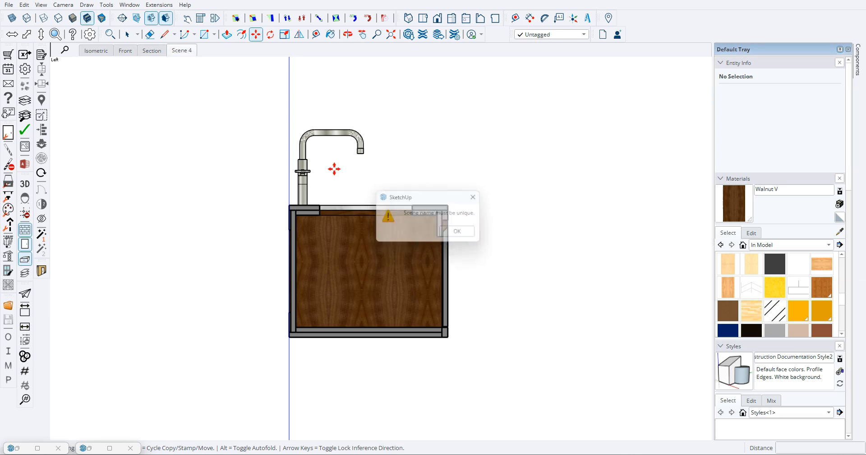
- Rename the new scene as X
right_click(185, 51)
click(199, 101)
text(X)
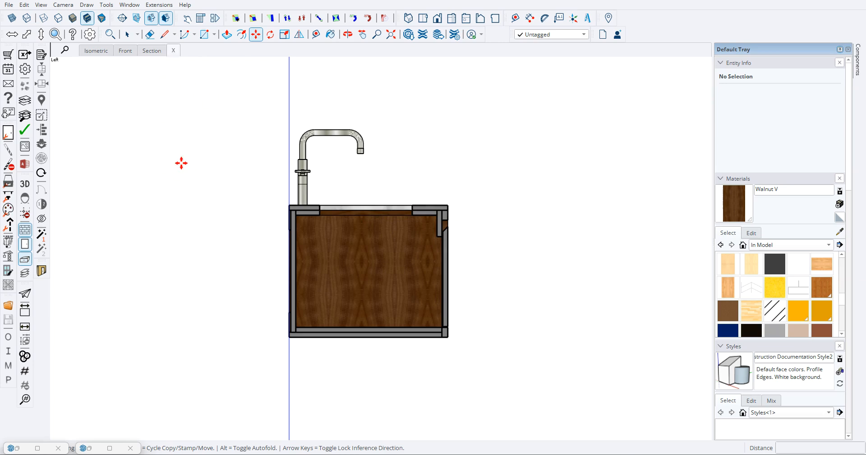
- Examine the cut-open vanity's interior, panel thicknesses and door front from several angles
scroll(230, 162, down, 2)
scroll(234, 162, up, 4)
middle_drag(263, 165, 101, 178)
scroll(363, 192, down, 3)
middle_drag(469, 218, 353, 201)
middle_drag(404, 218, 442, 223)
scroll(419, 252, up, 5)
scroll(305, 202, down, 3)
middle_drag(291, 203, 472, 240)
scroll(465, 237, down, 2)
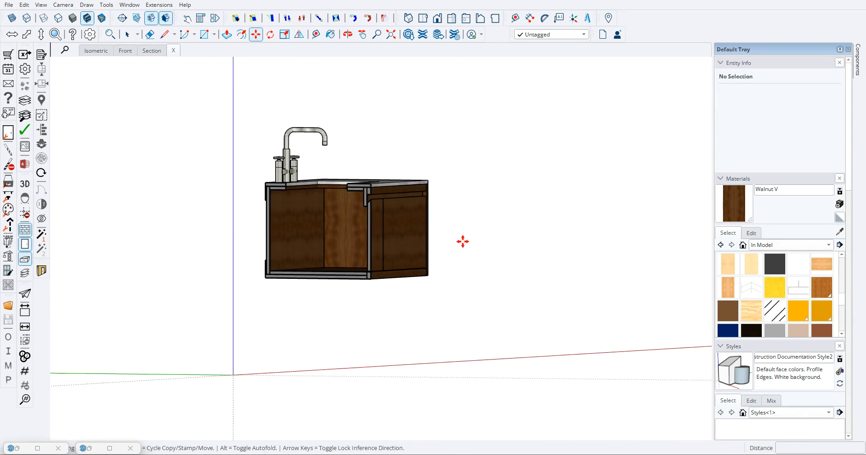
scroll(460, 239, down, 2)
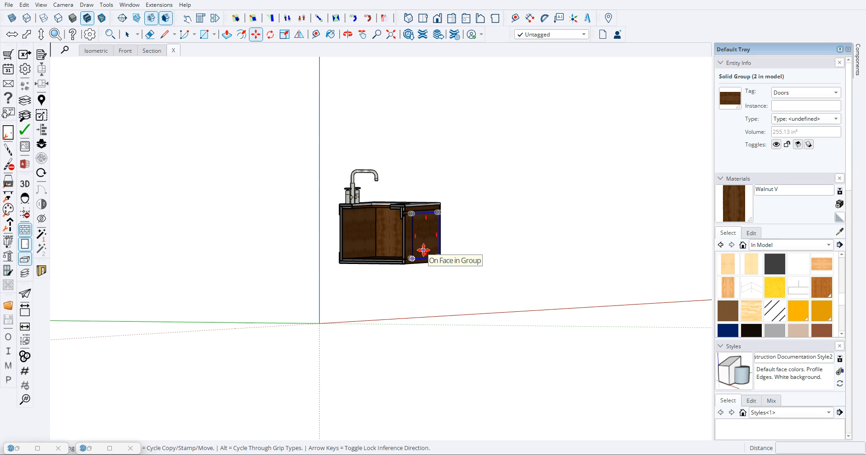
scroll(391, 210, down, 2)
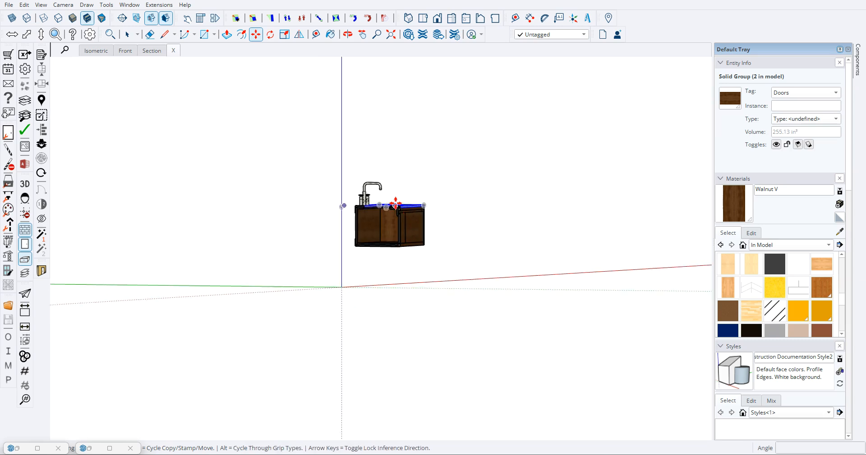
scroll(398, 222, up, 5)
key(space)
scroll(190, 123, down, 2)
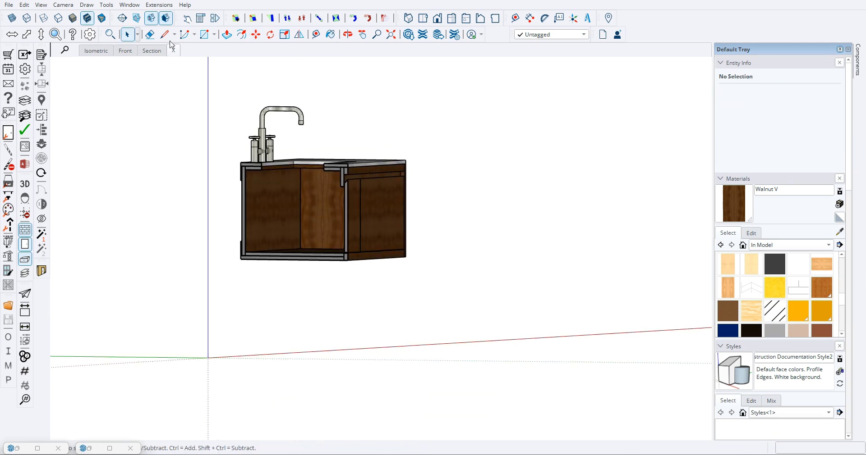
- Turn off the section cut display and view the whole vanity from the front
click(139, 21)
click(138, 20)
click(151, 18)
middle_drag(392, 211, 255, 130)
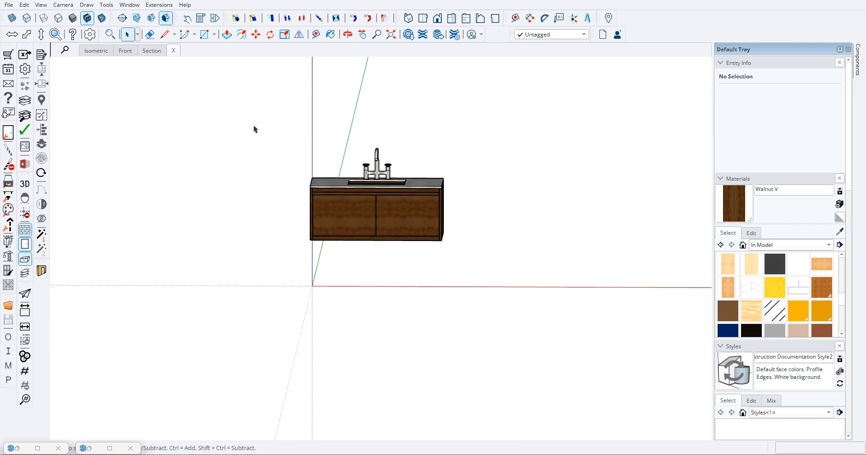
- Review the saved views of the vanity by recalling the Section, Isometric, Front, Section and X scenes in turn
click(152, 53)
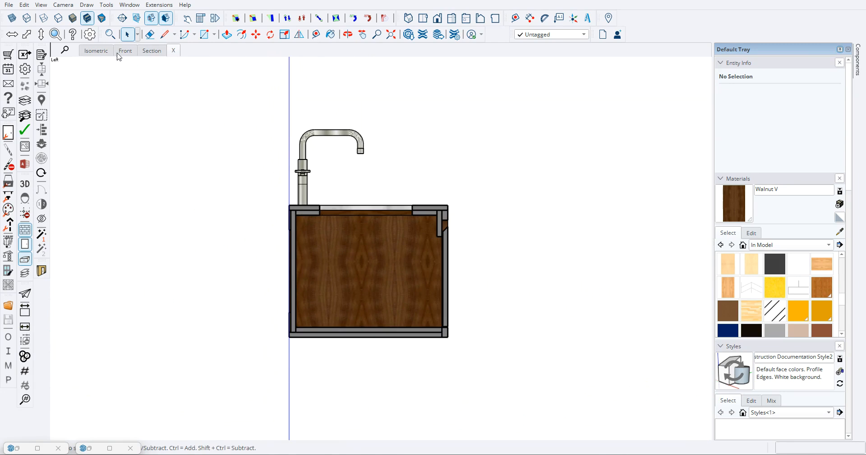
click(103, 53)
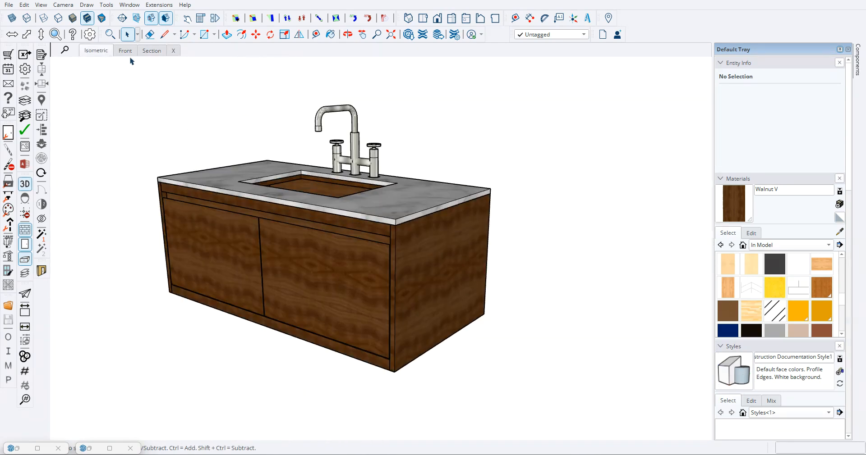
click(126, 51)
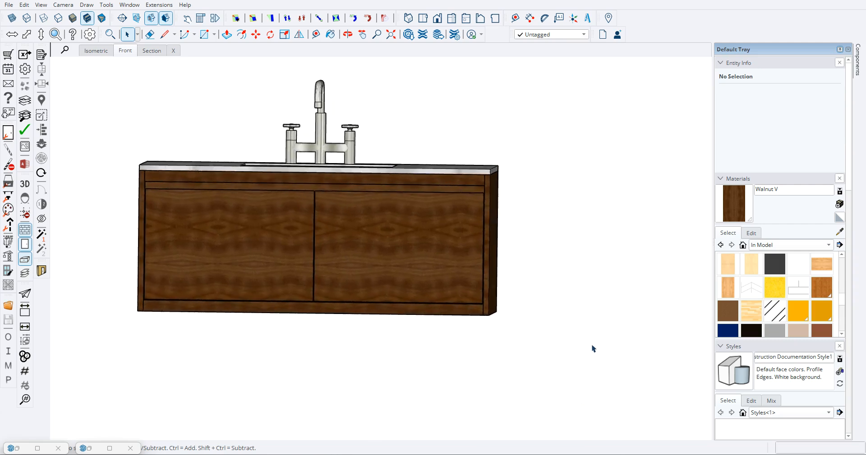
click(153, 51)
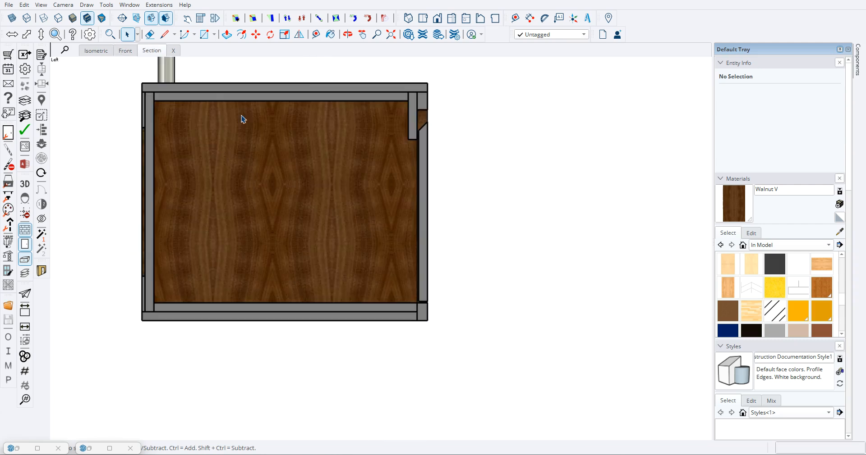
click(175, 53)
- Recall the Isometric scene and examine the whole vanity from above, from the front and from underneath
click(101, 52)
scroll(460, 352, down, 3)
middle_drag(419, 383, 347, 393)
scroll(373, 276, down, 3)
middle_drag(530, 220, 378, 249)
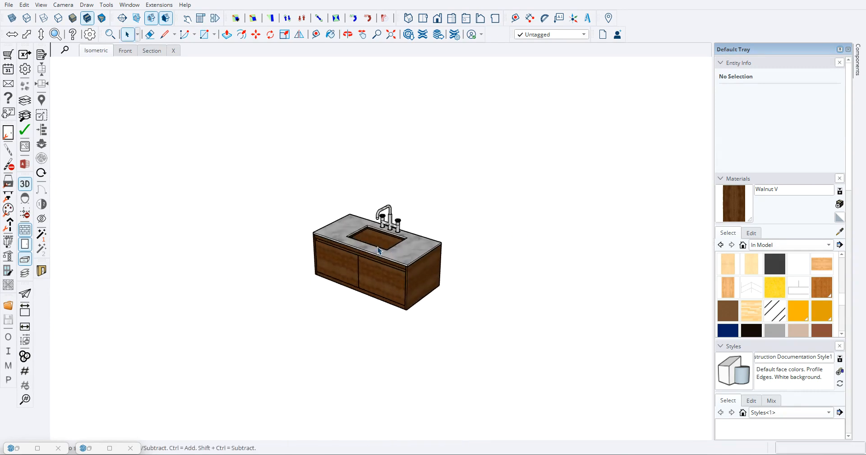
scroll(379, 249, up, 5)
middle_drag(428, 320, 482, 225)
middle_drag(411, 272, 443, 323)
scroll(360, 270, down, 3)
middle_drag(360, 270, 377, 235)
scroll(478, 285, up, 3)
middle_drag(378, 287, 360, 245)
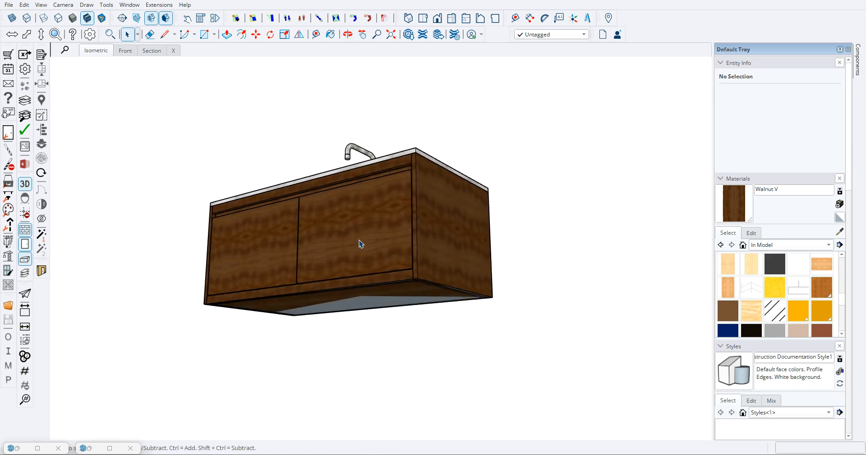
scroll(346, 278, up, 1)
scroll(241, 240, down, 6)
middle_drag(203, 233, 230, 312)
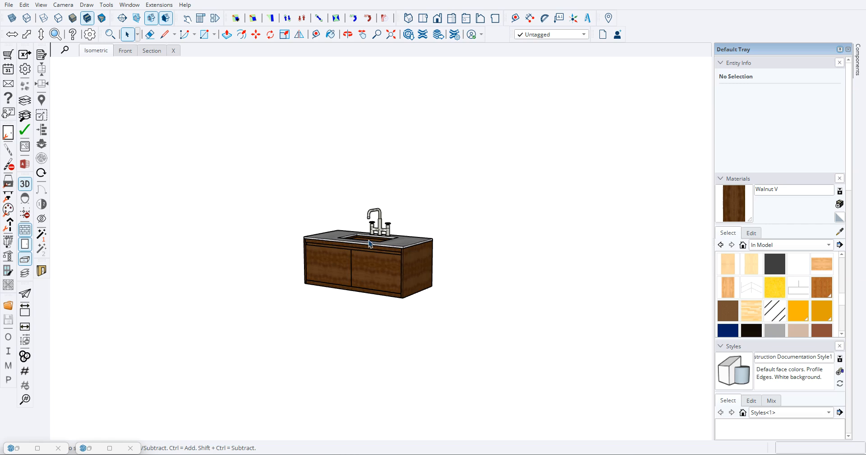
- Examine the countertop, sink opening, faucet and walnut door fronts from several angles and close up
scroll(427, 259, up, 4)
scroll(392, 262, down, 1)
middle_drag(241, 259, 347, 236)
middle_drag(429, 274, 386, 295)
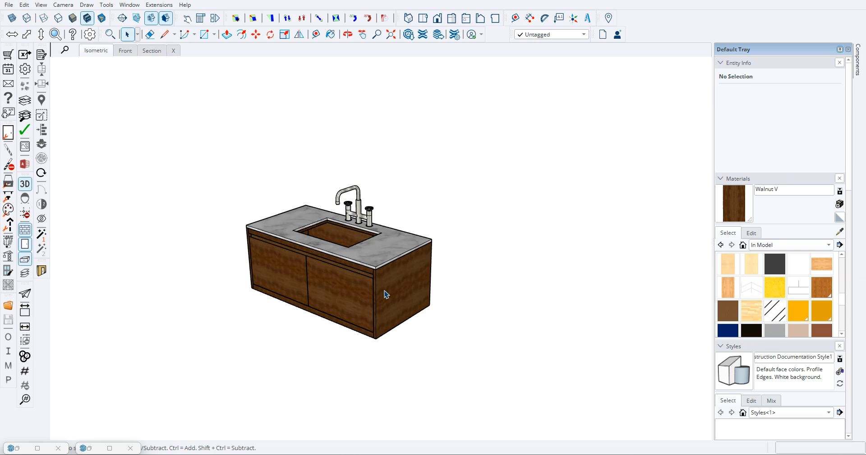
middle_drag(380, 300, 303, 270)
middle_drag(340, 298, 334, 310)
scroll(269, 228, up, 1)
middle_drag(272, 227, 297, 260)
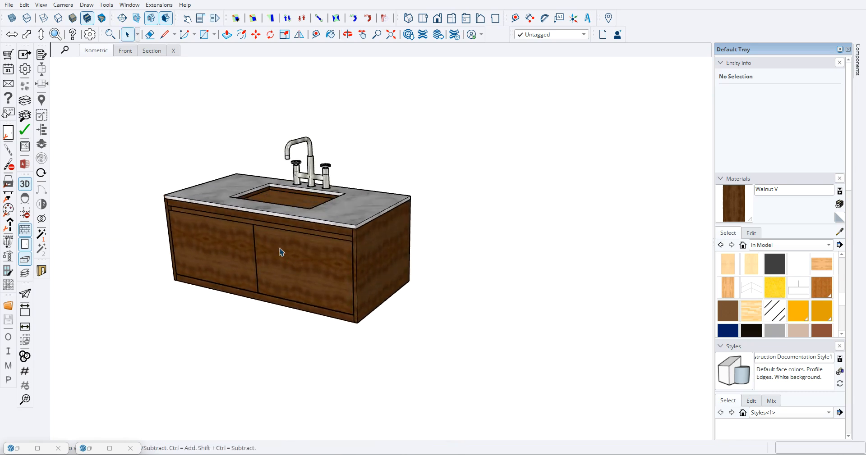
middle_drag(252, 244, 408, 304)
scroll(276, 244, up, 5)
scroll(311, 240, down, 6)
middle_drag(266, 157, 489, 267)
scroll(432, 305, up, 3)
scroll(432, 305, down, 3)
scroll(397, 278, up, 5)
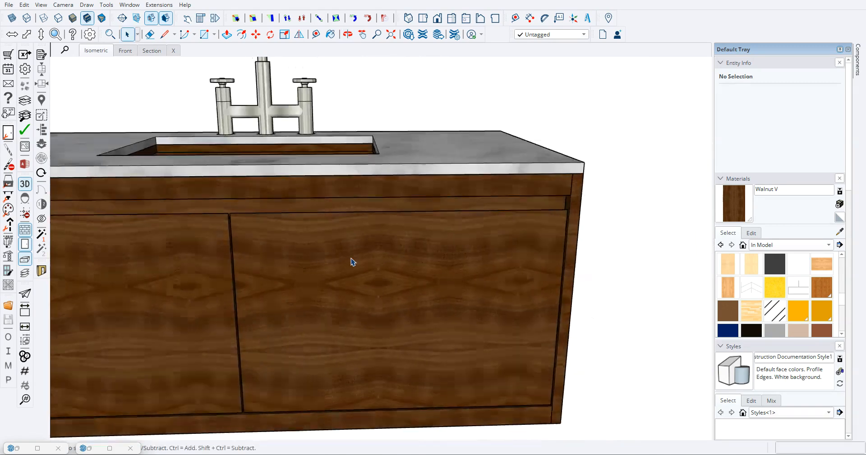